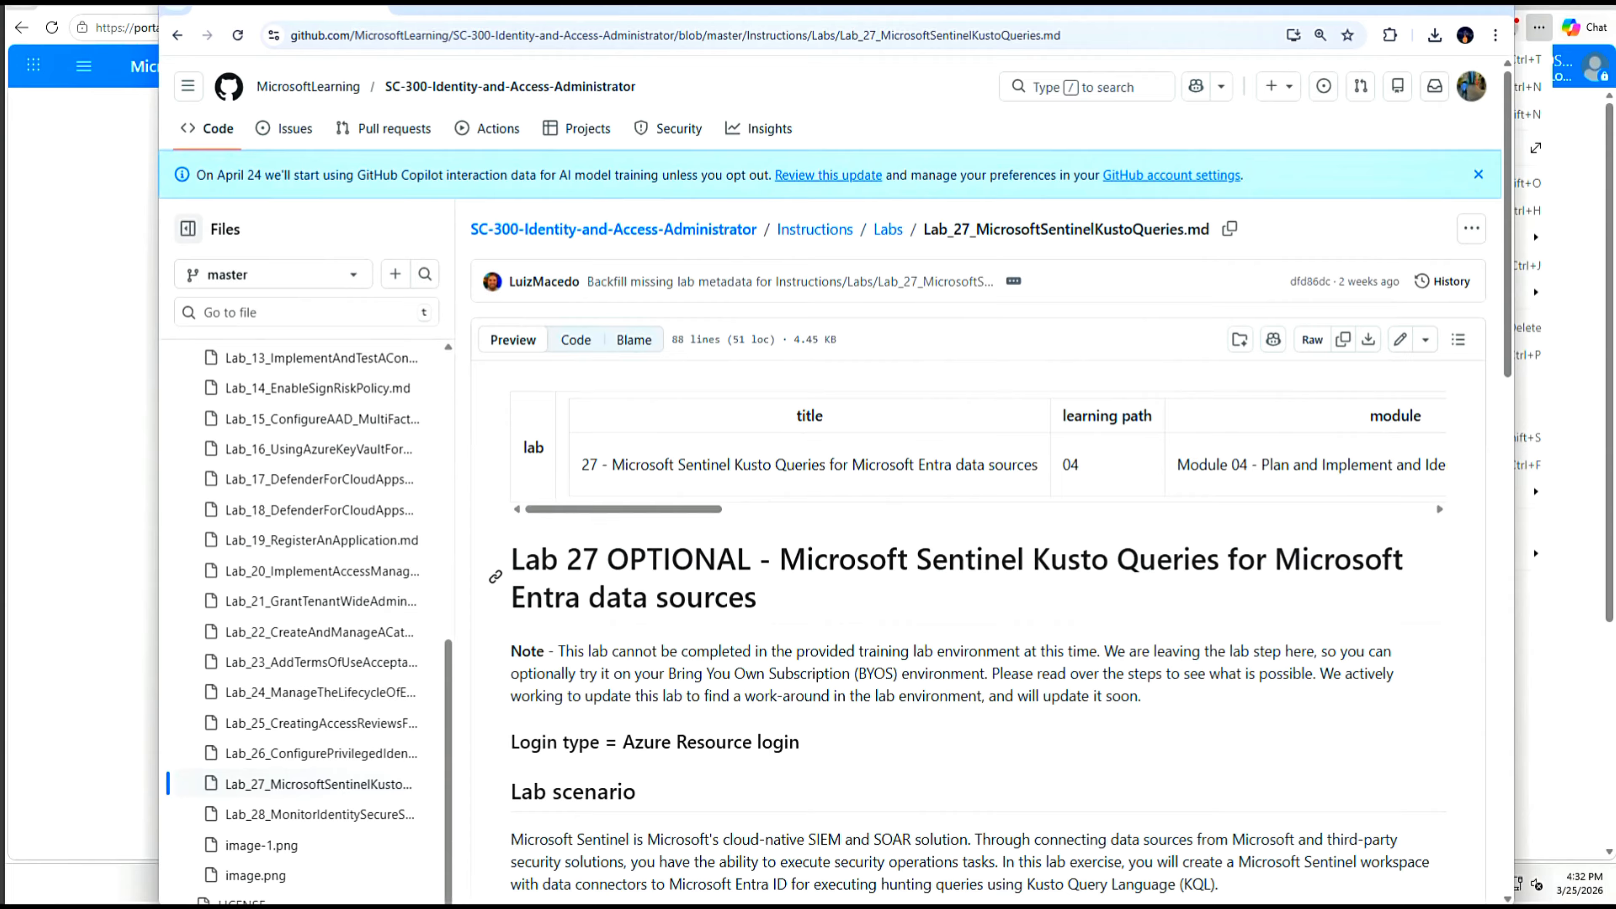
Switch from the Lab 27 instructions to the Azure portal, search for "Sentinel" and open the Microsoft Sentinel service.
drag(779, 558, 887, 578)
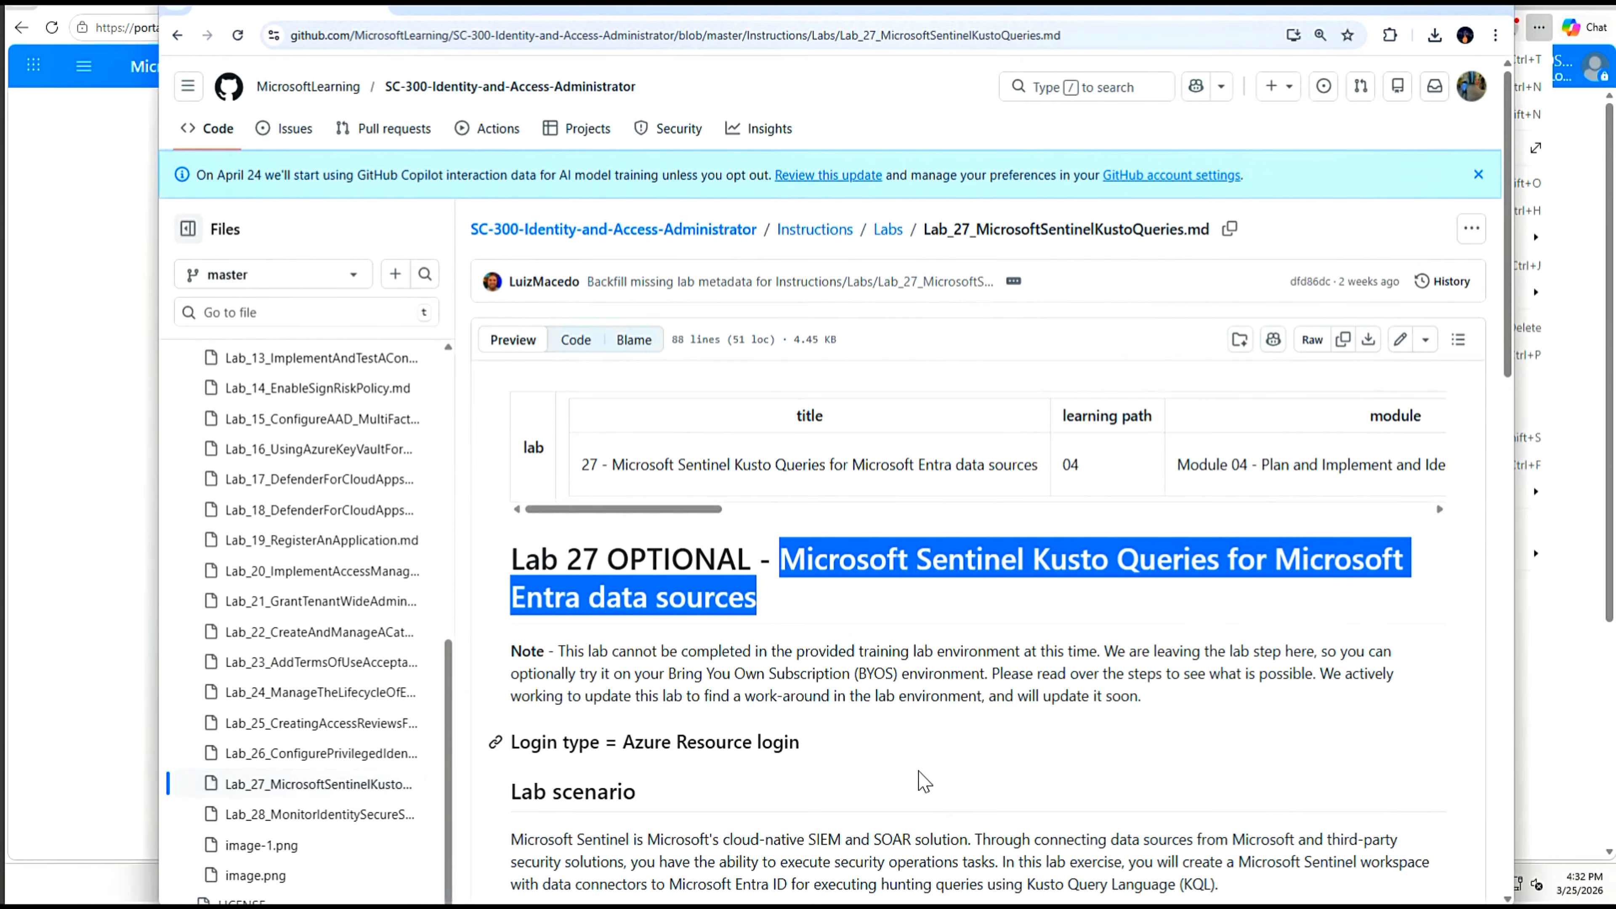
drag(1157, 12, 1615, 118)
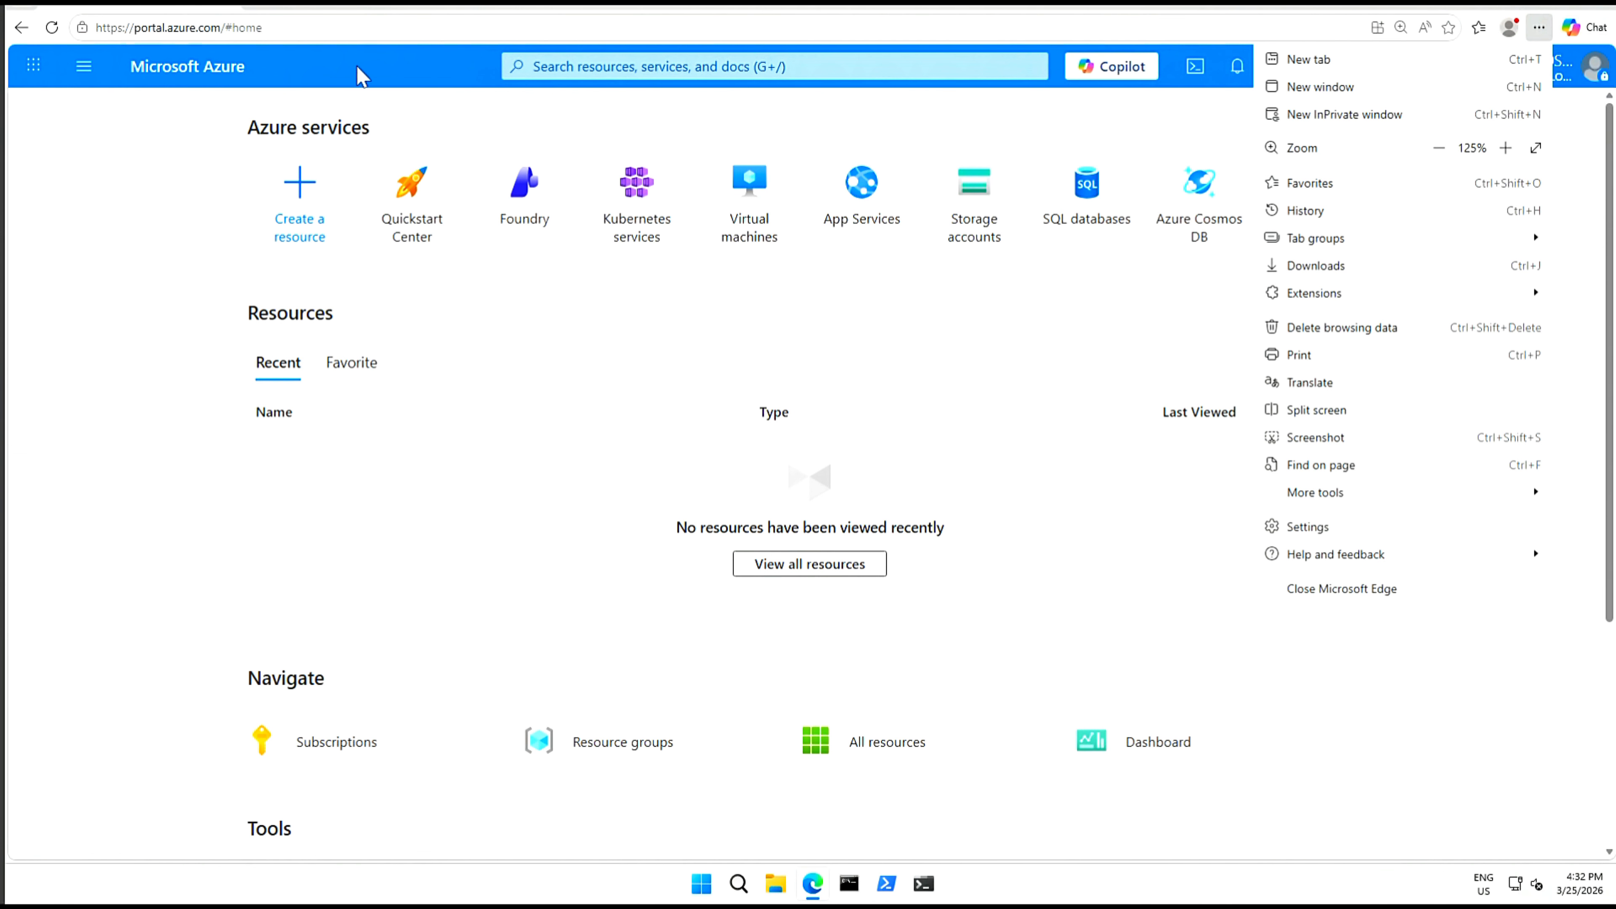
click(575, 68)
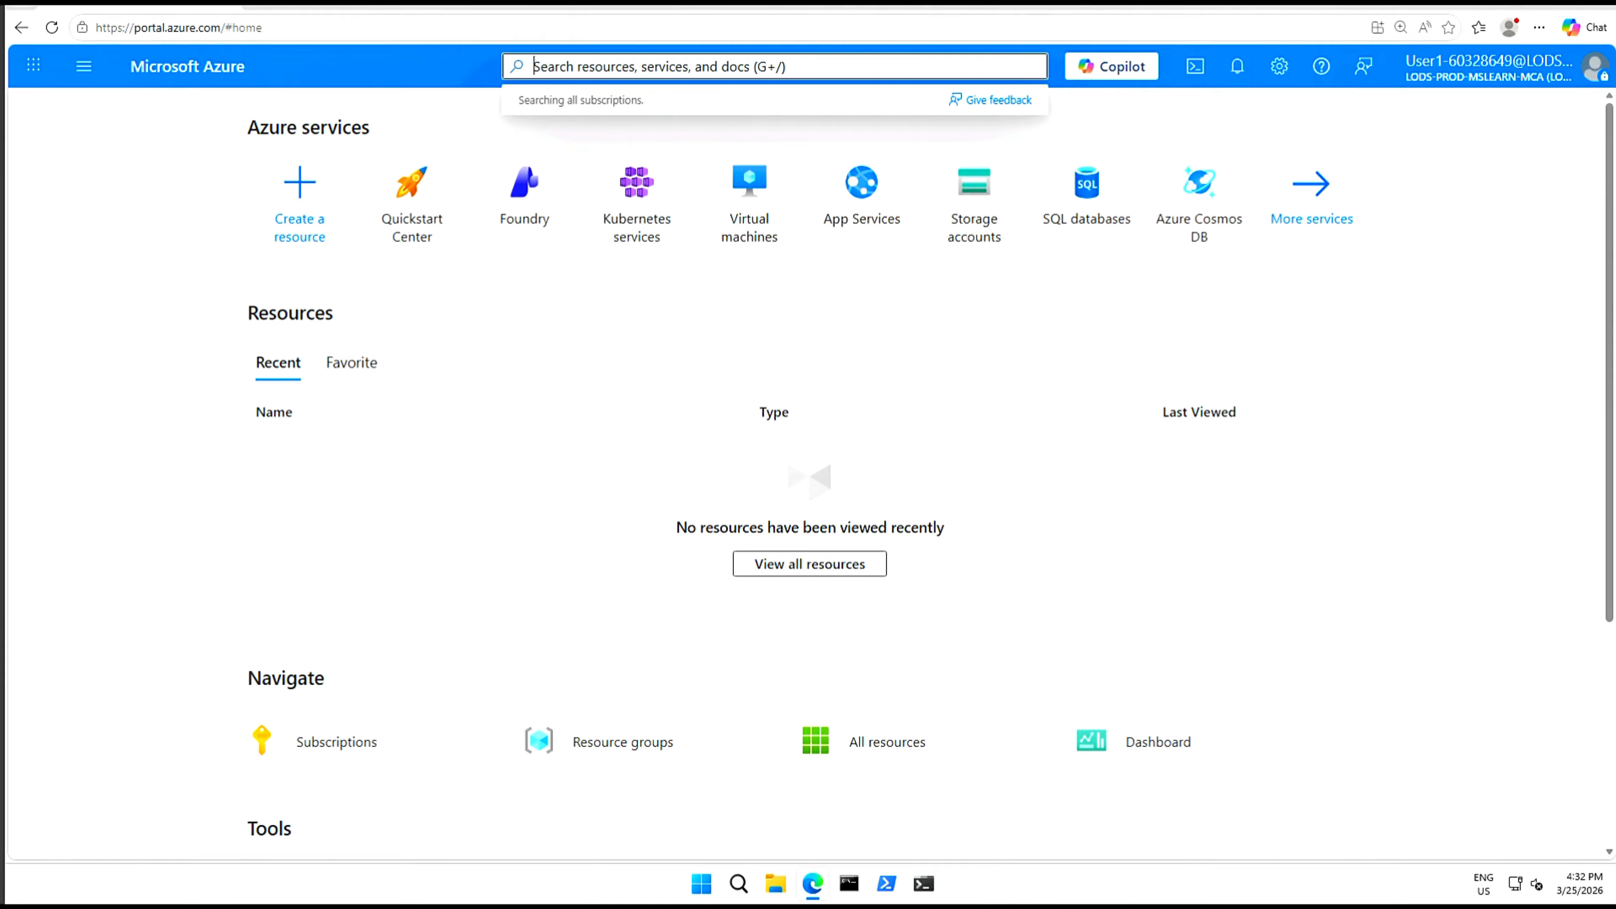
text(Senti)
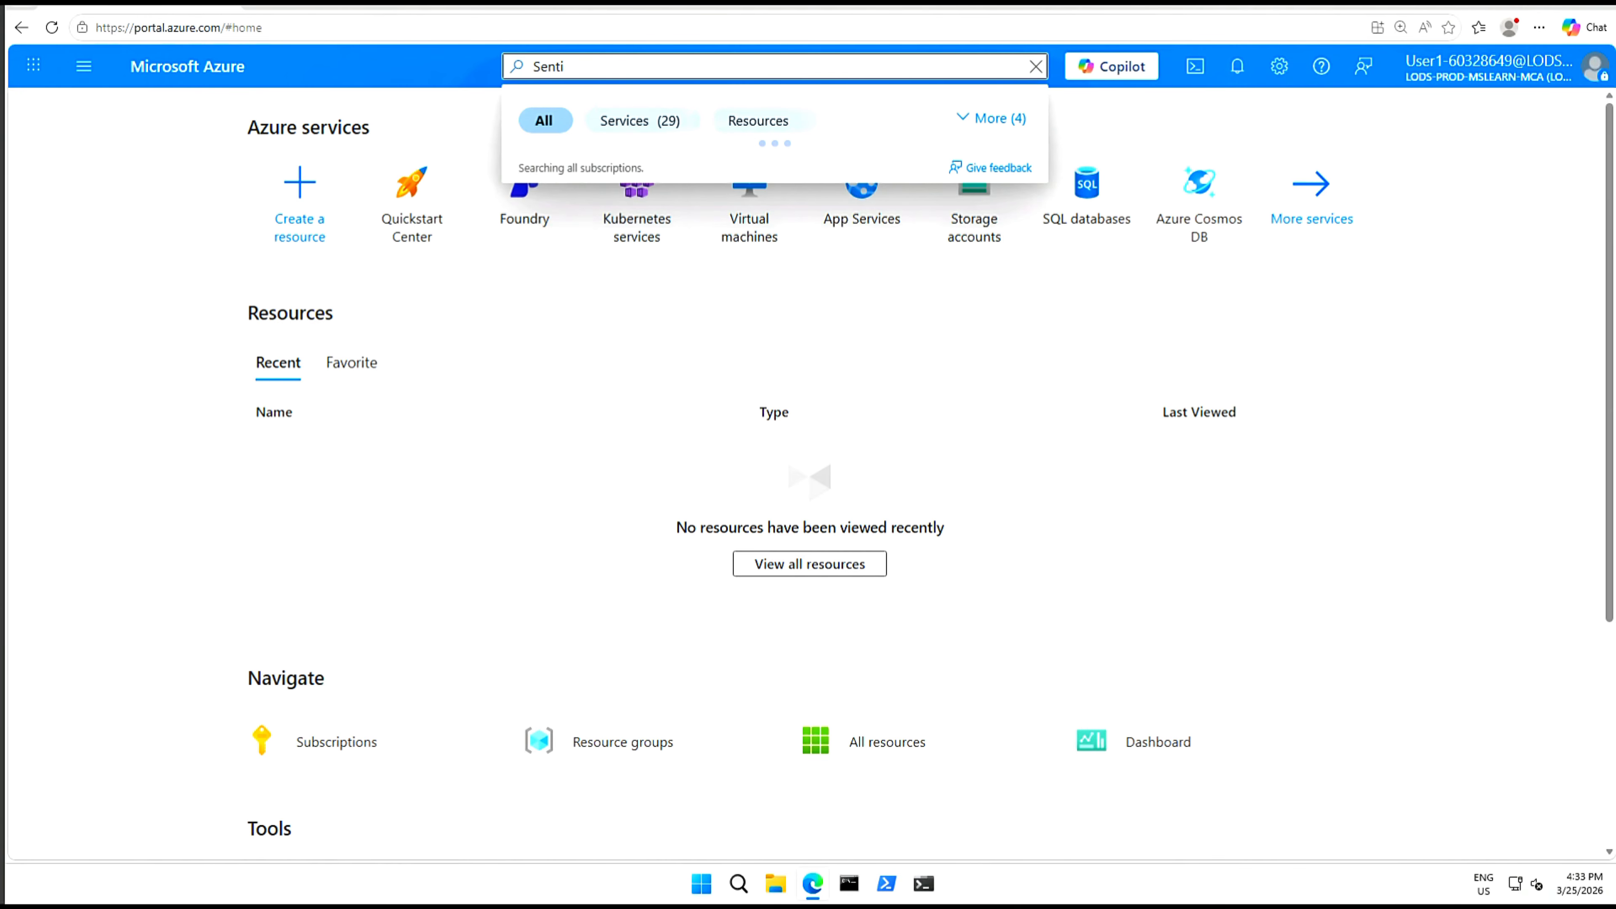
text(nel)
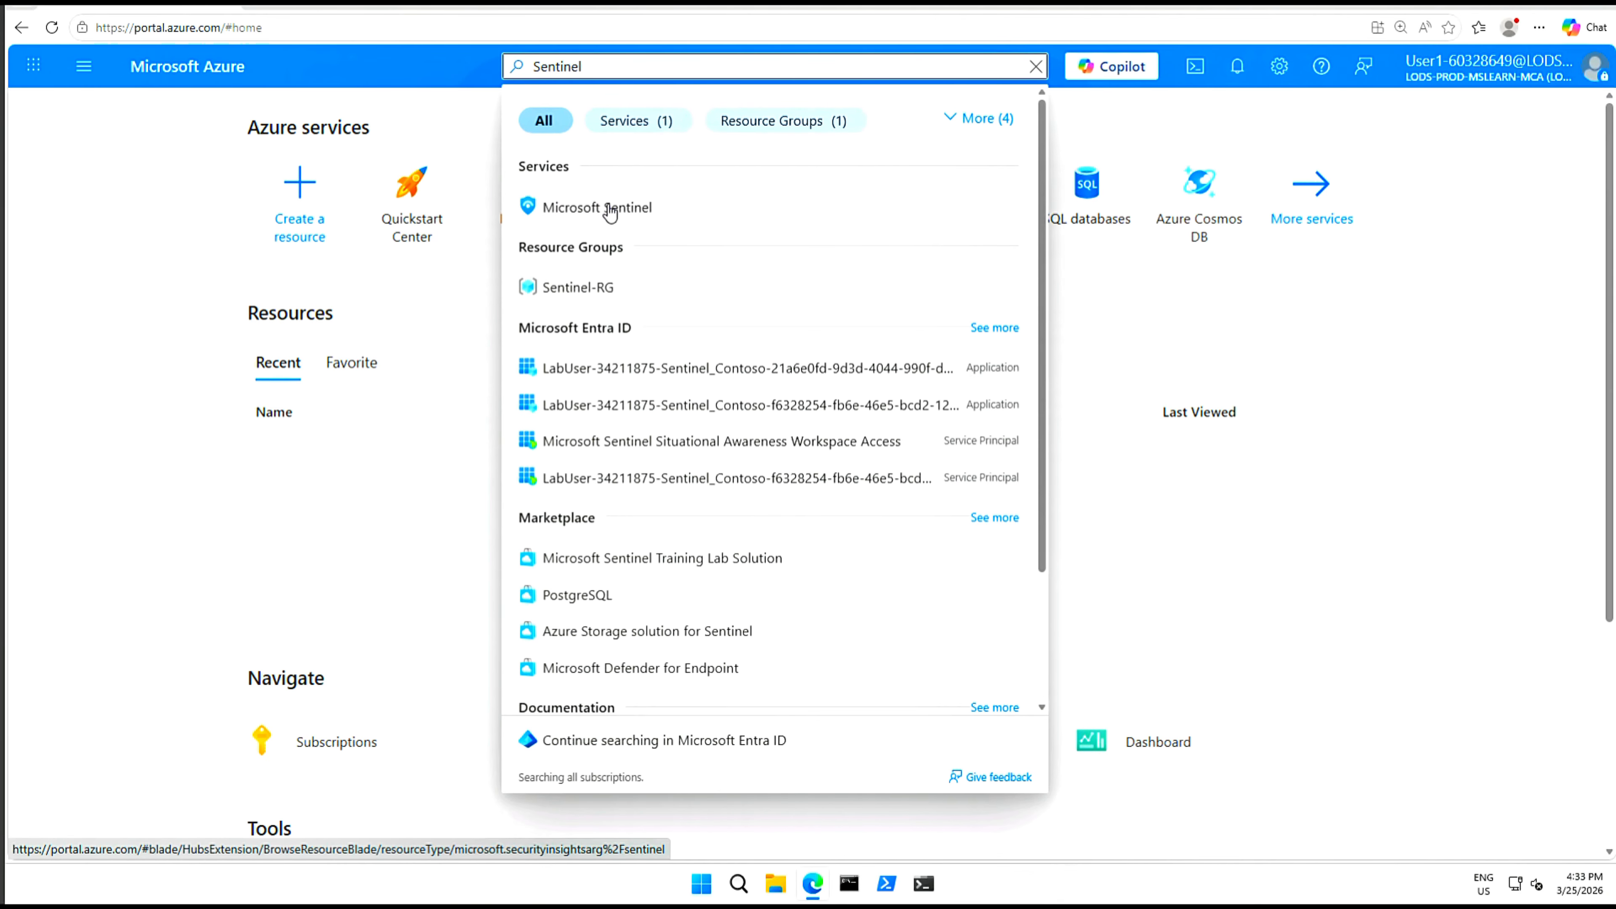
click(609, 213)
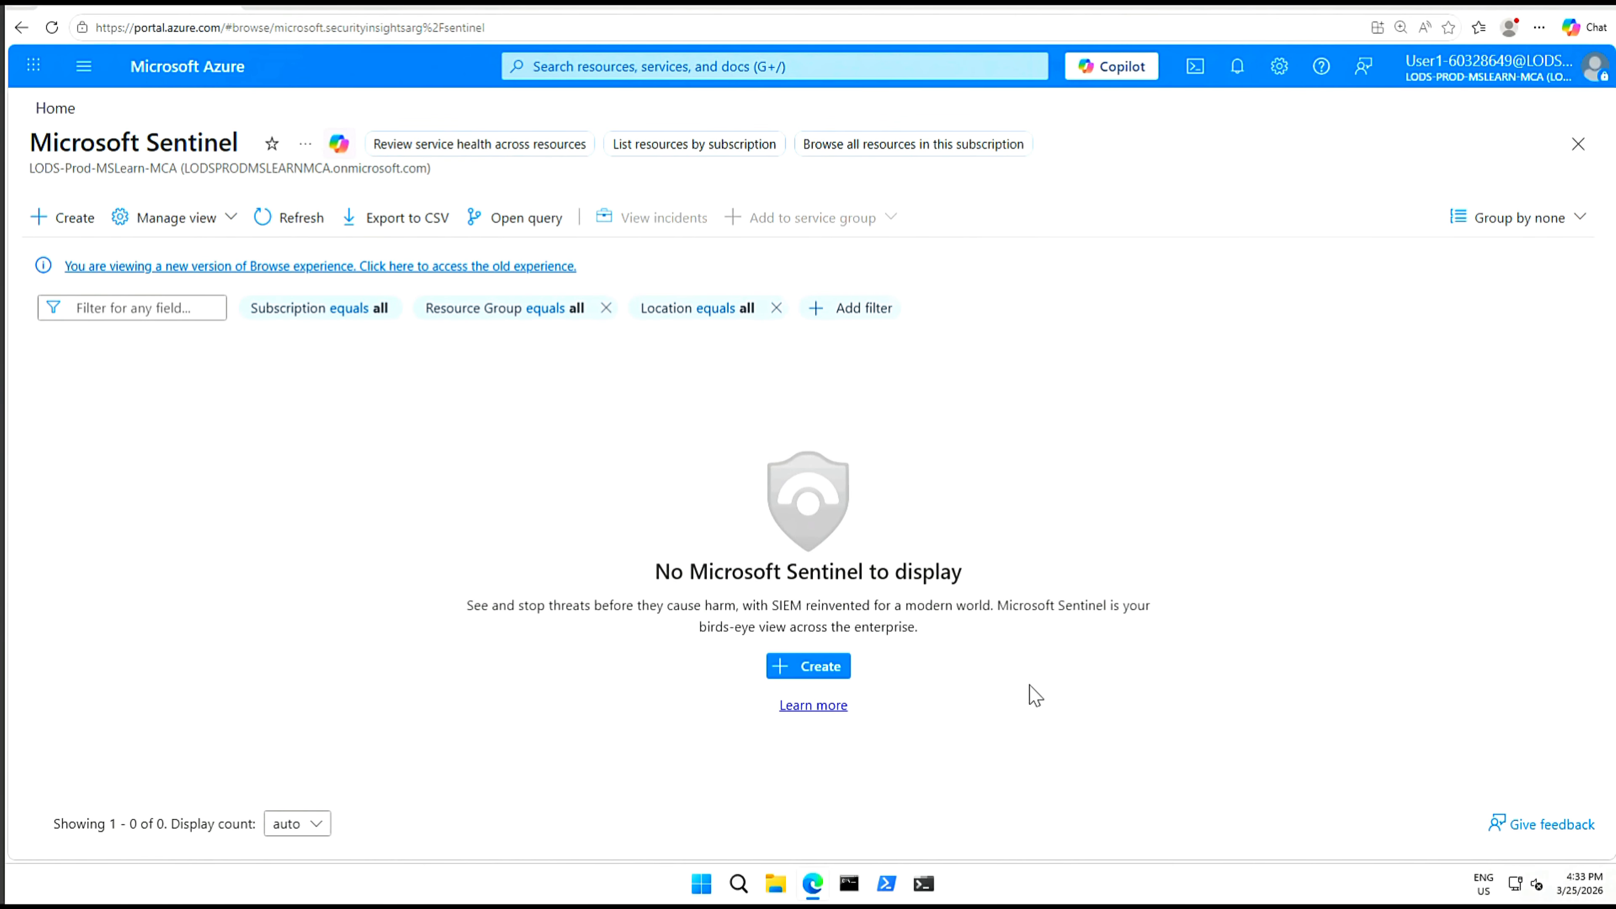
Start creating a new Log Analytics workspace for Microsoft Sentinel and assign it to the Sentinel-RG resource group.
click(69, 220)
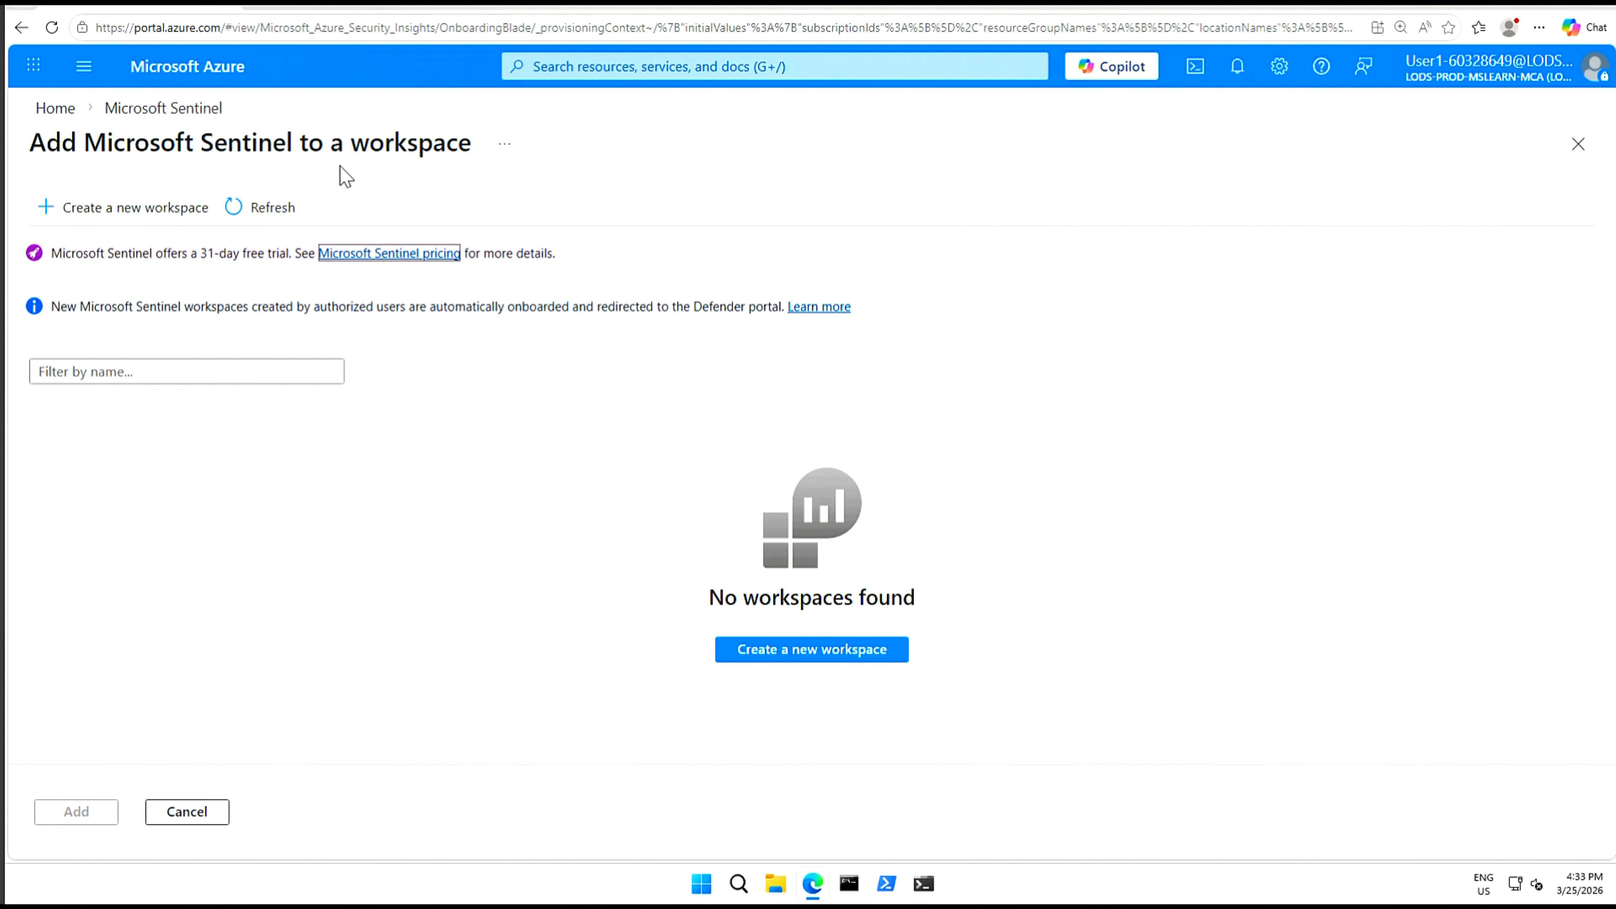
click(145, 209)
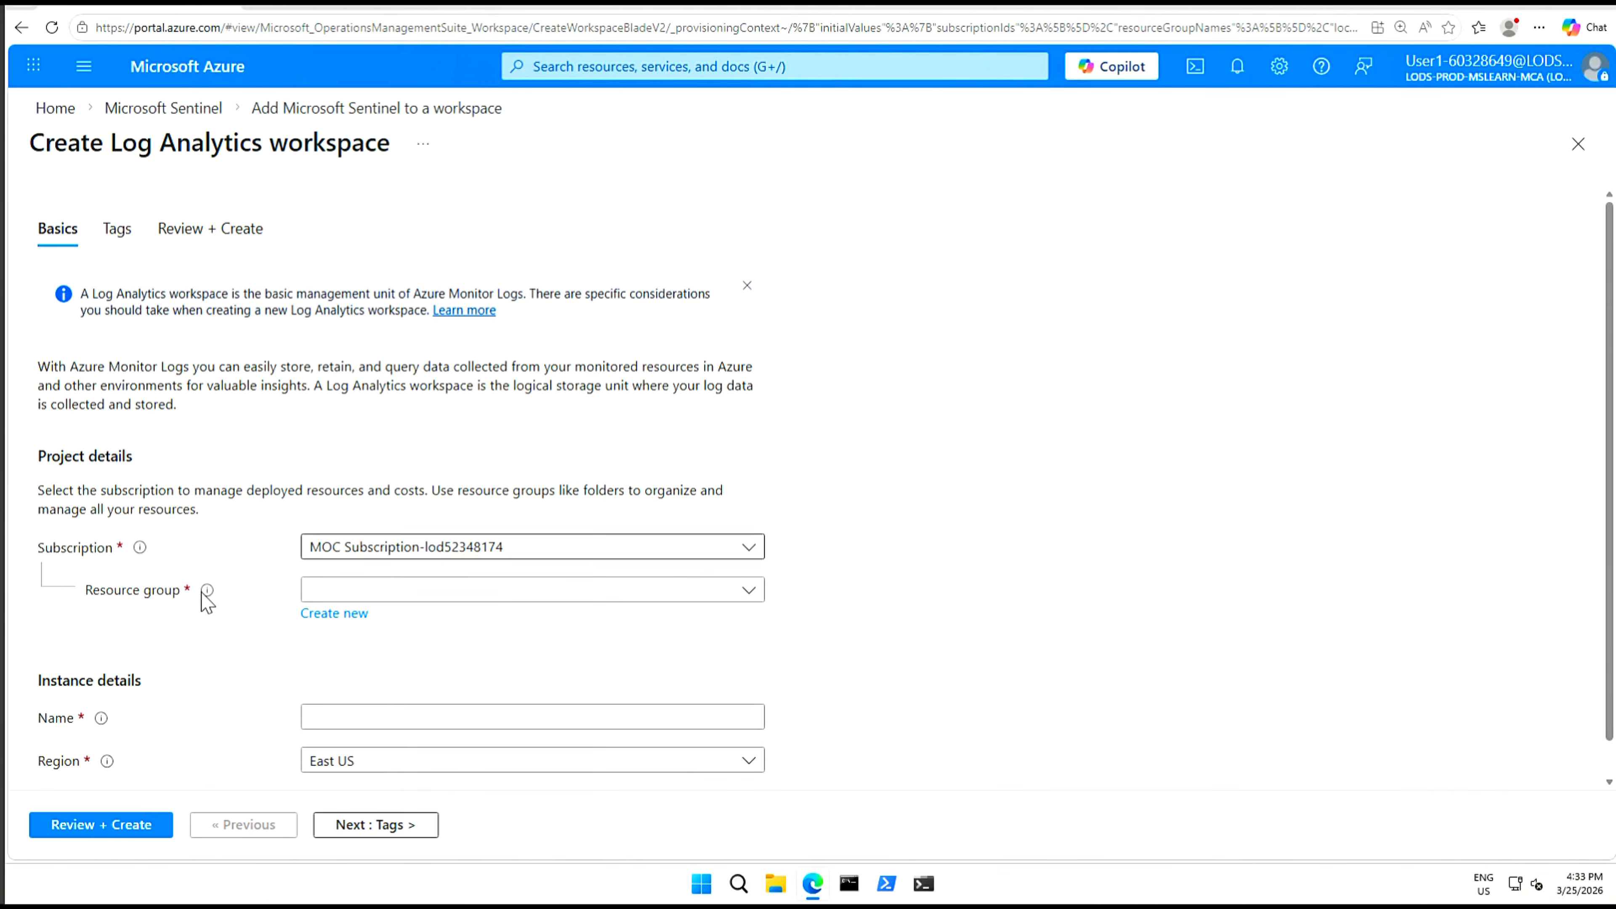
click(745, 599)
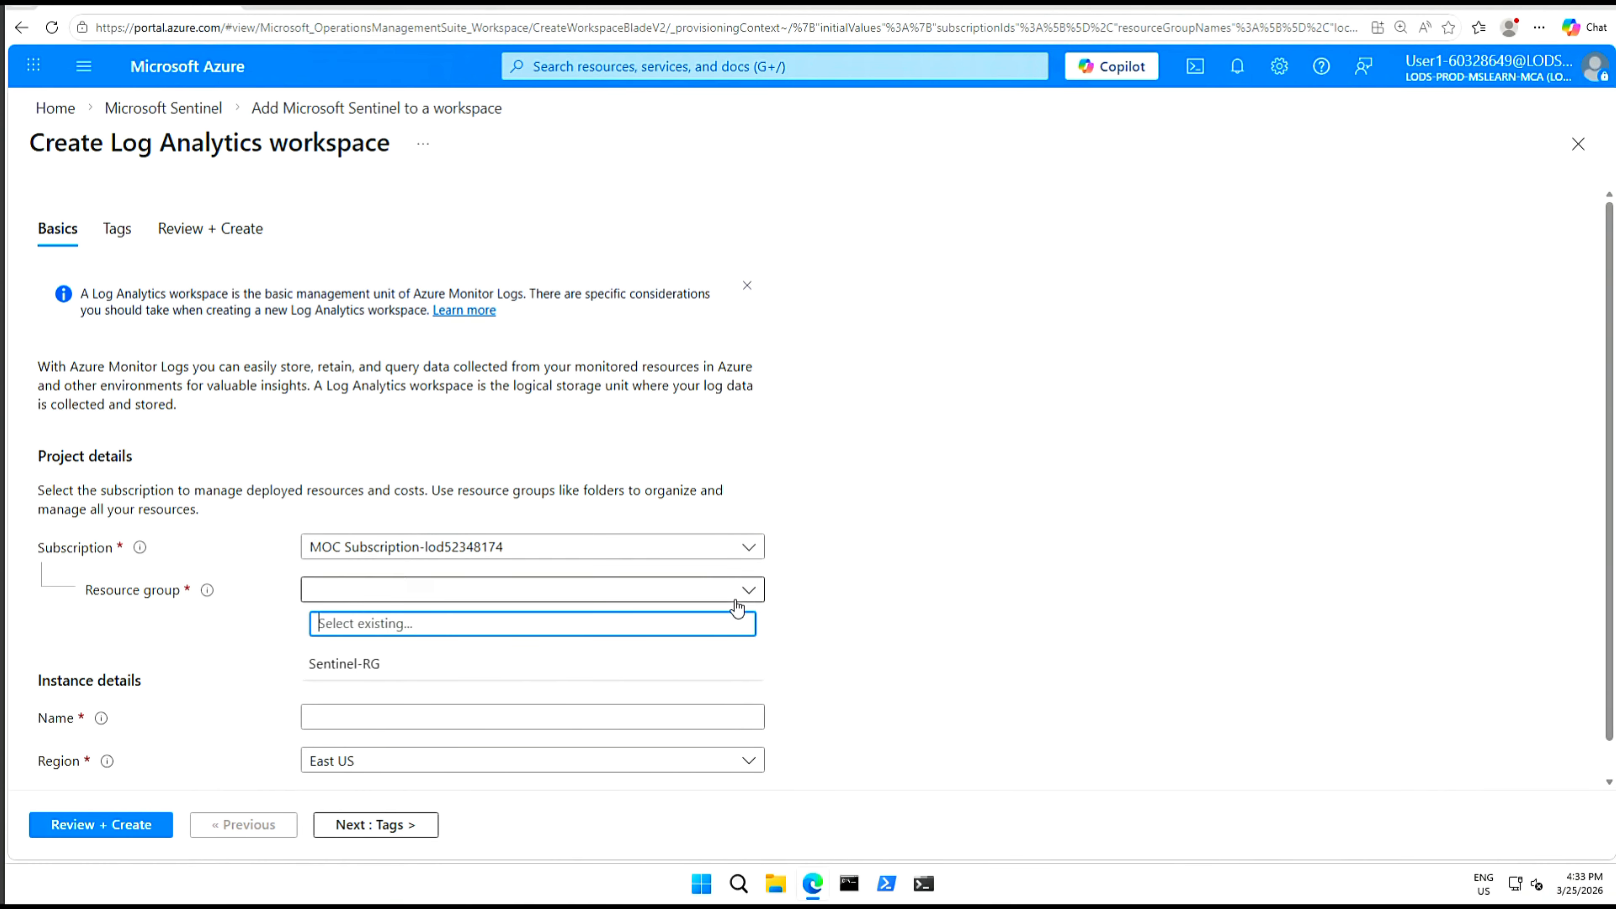
click(407, 670)
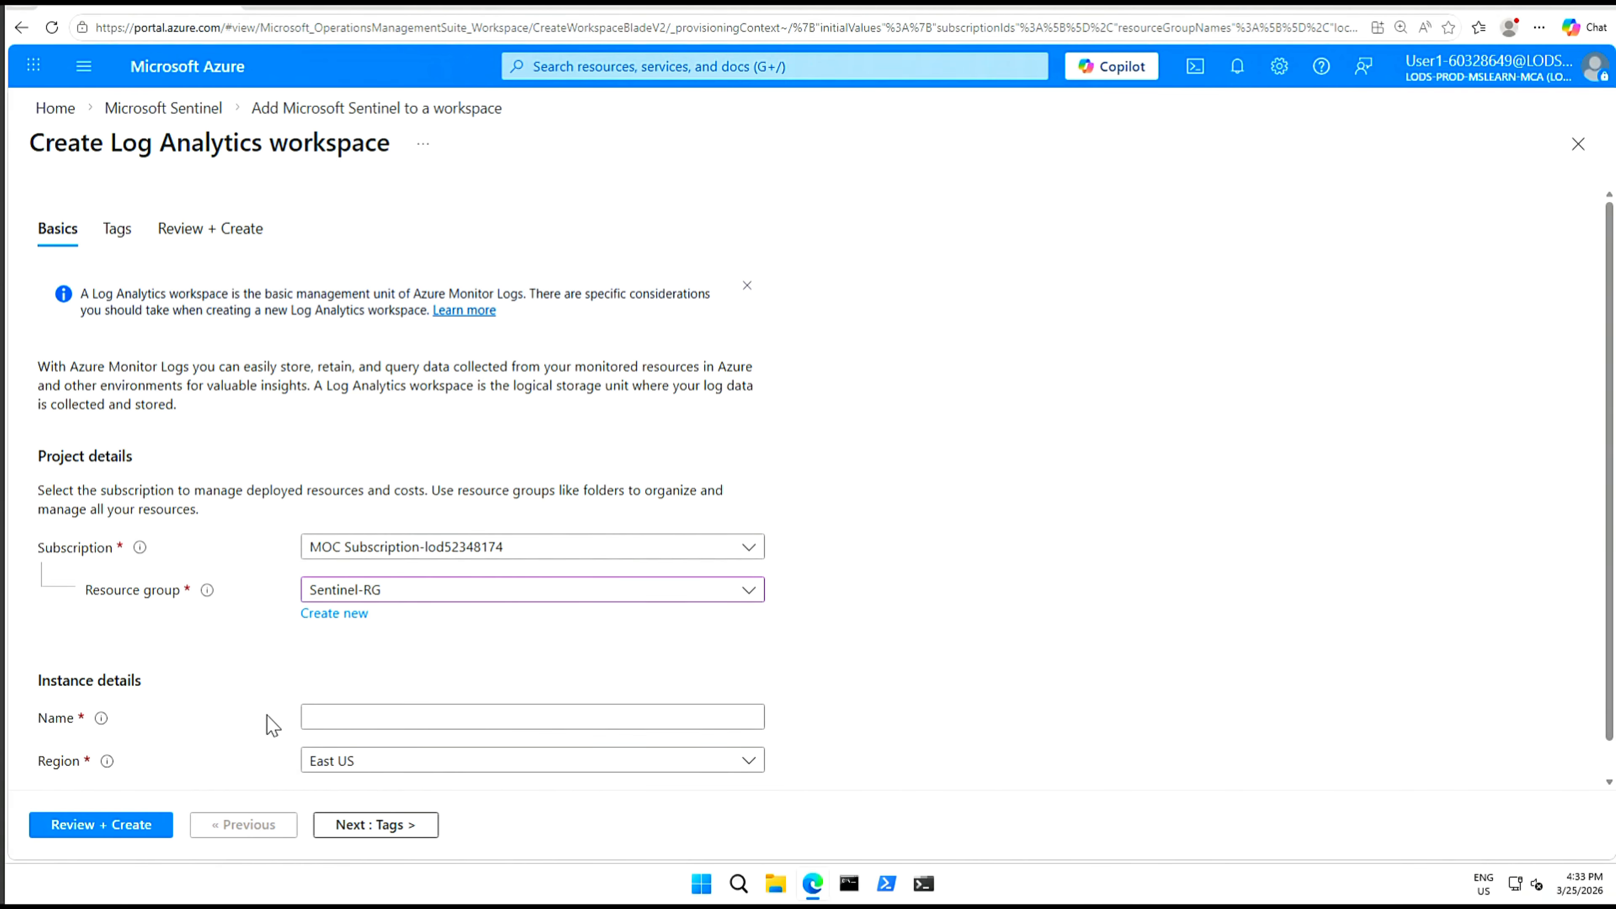
Name the workspace SentinelLogAnalytics60328649, set its region to Australia East, and create it.
click(318, 723)
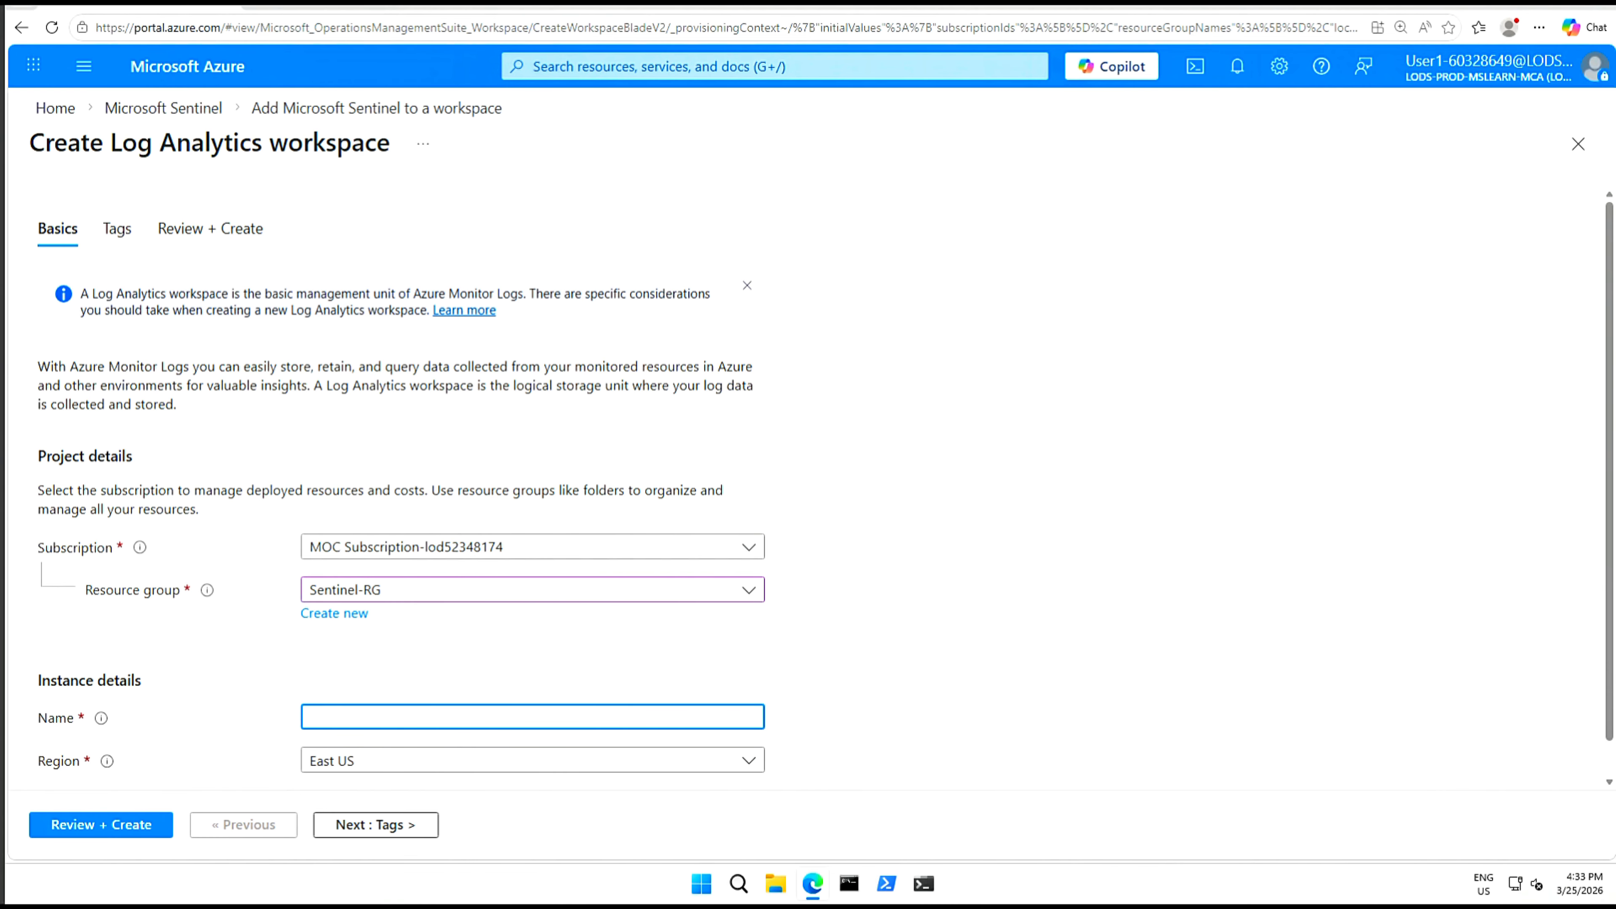
text(SentinelLogAnalytics60328649)
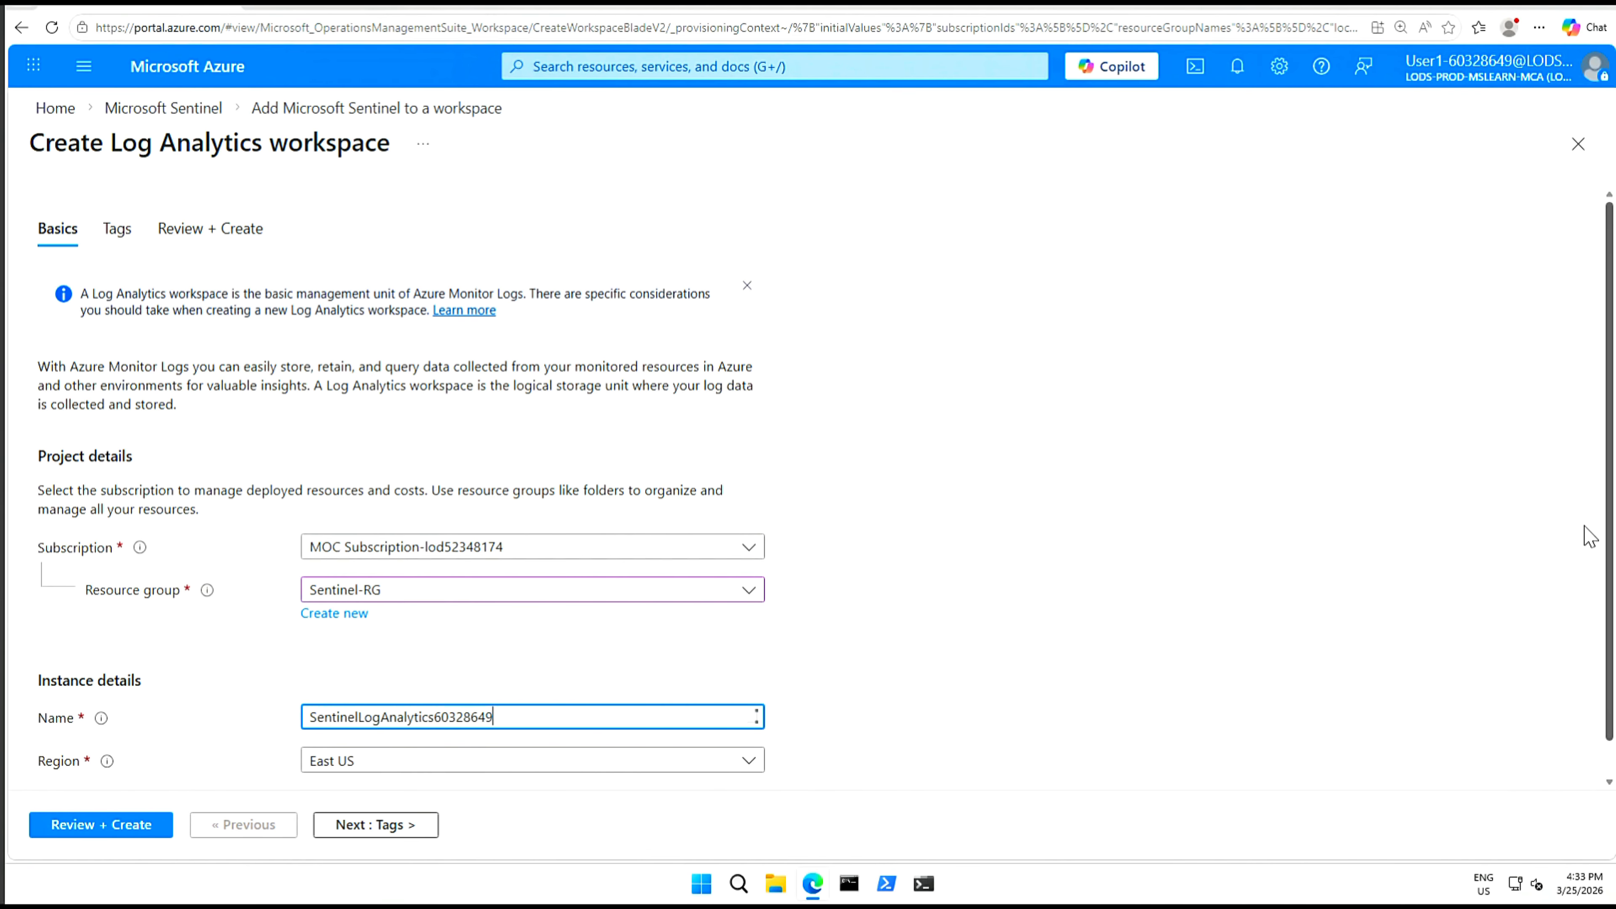
drag(1610, 506, 1609, 644)
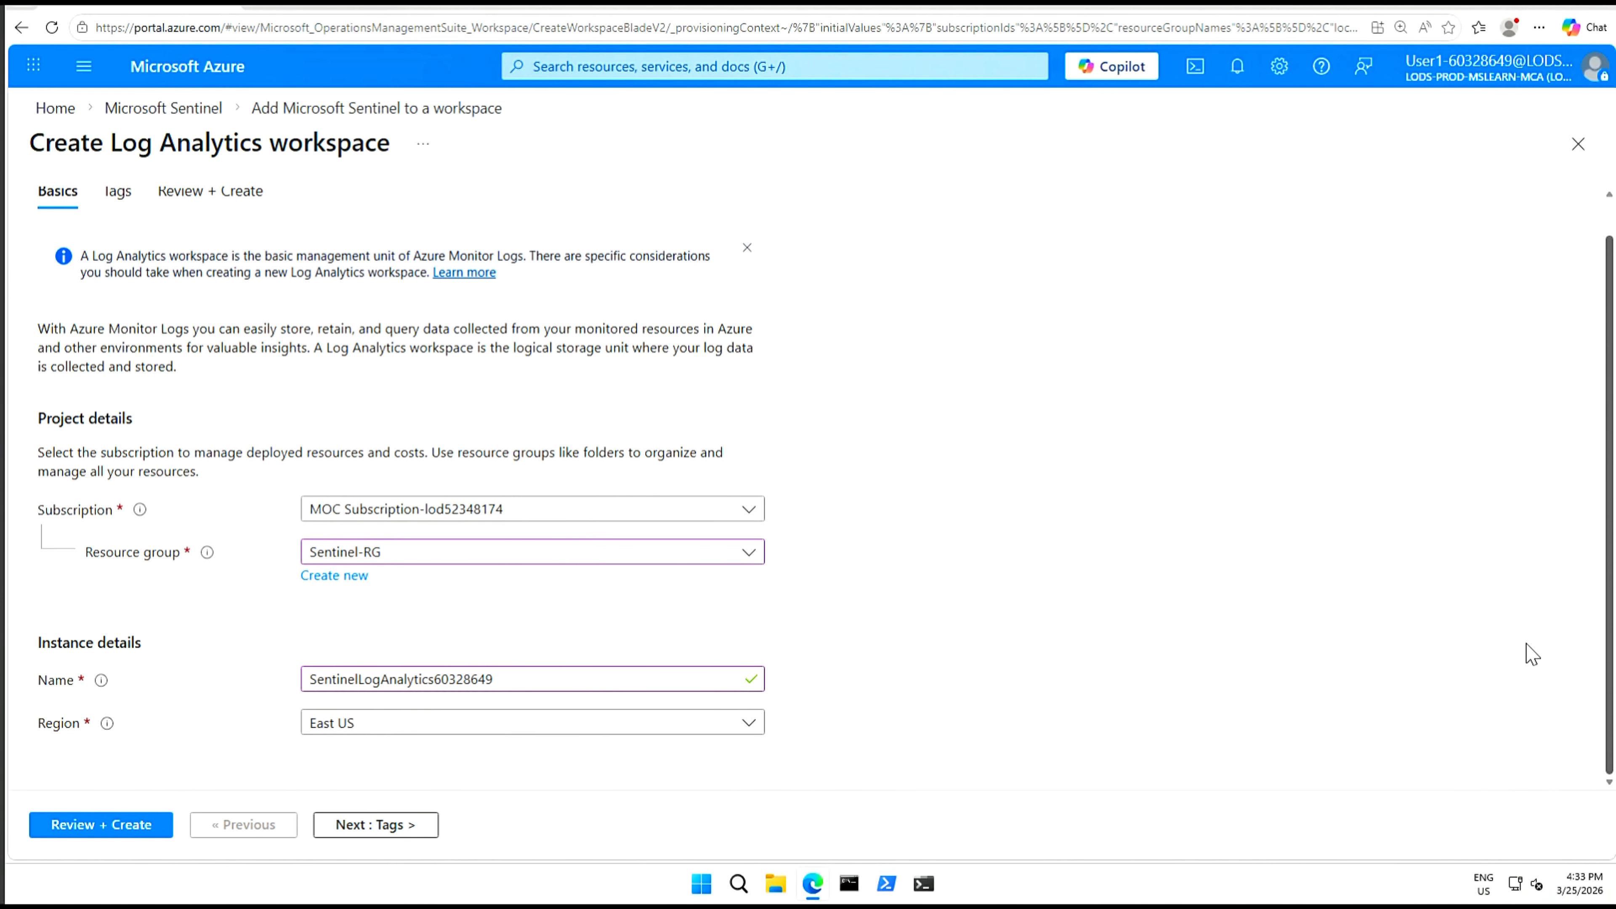
click(751, 726)
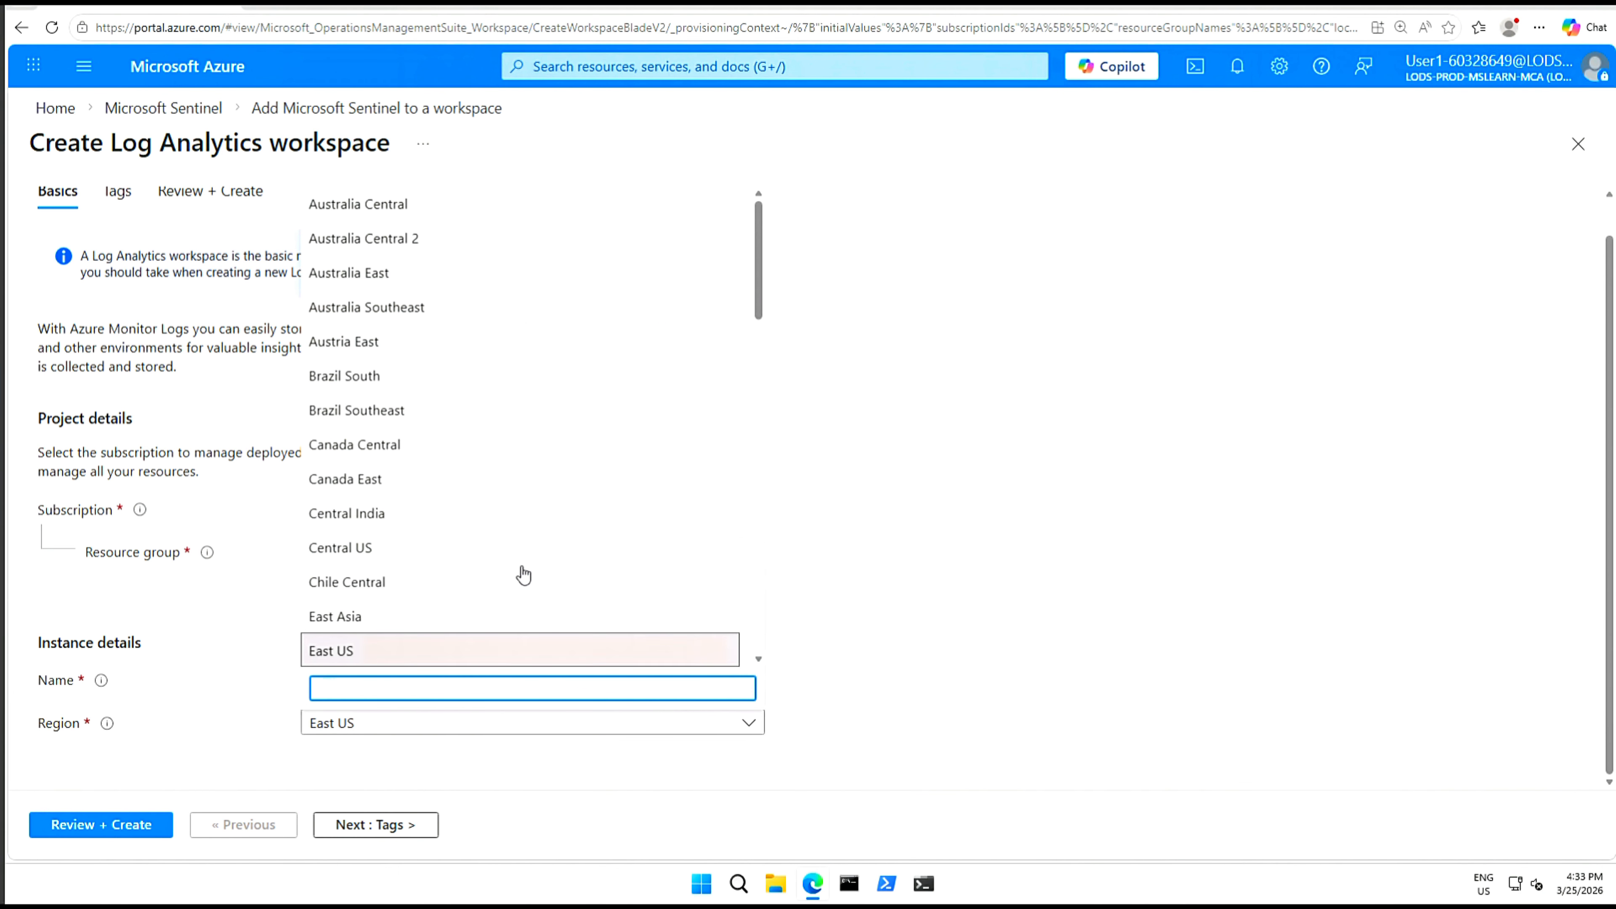
click(387, 278)
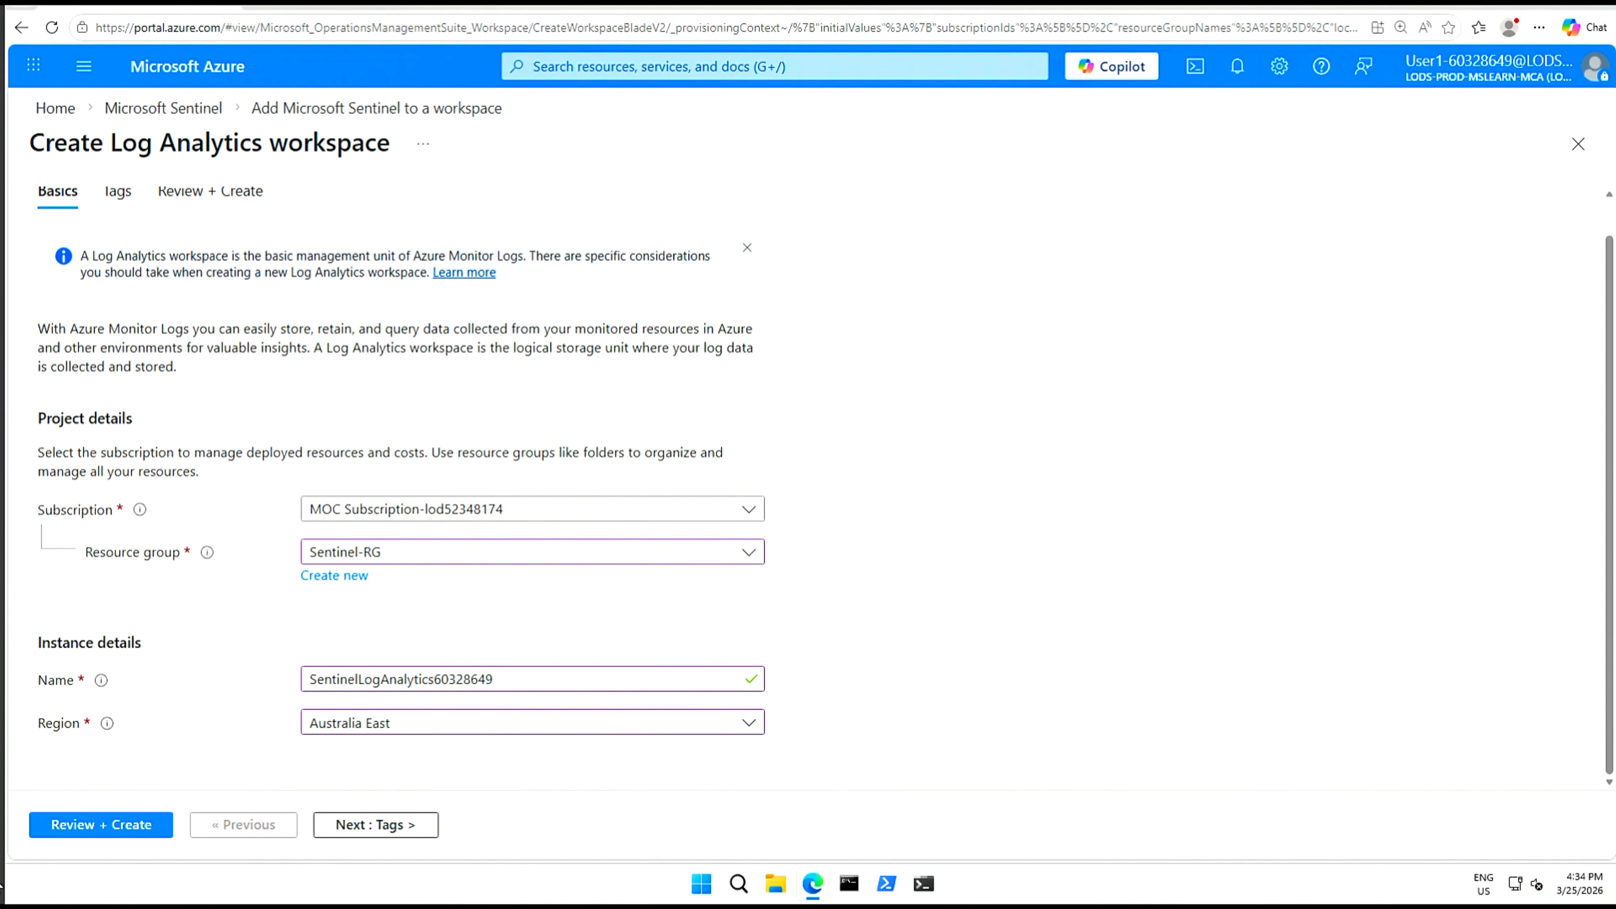
click(90, 831)
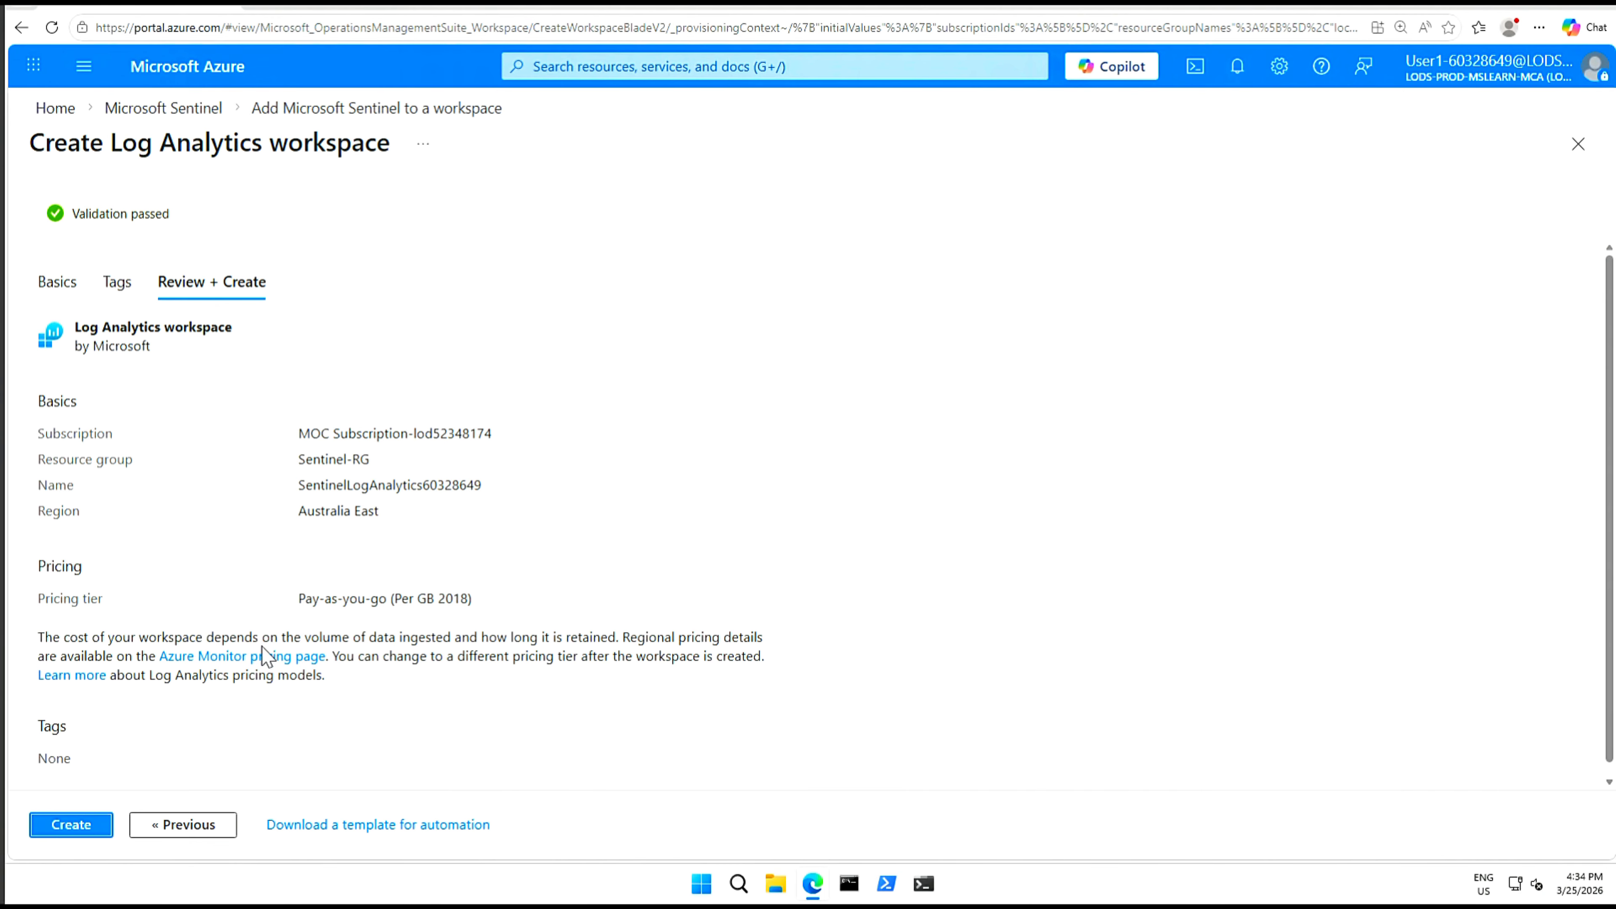
click(79, 825)
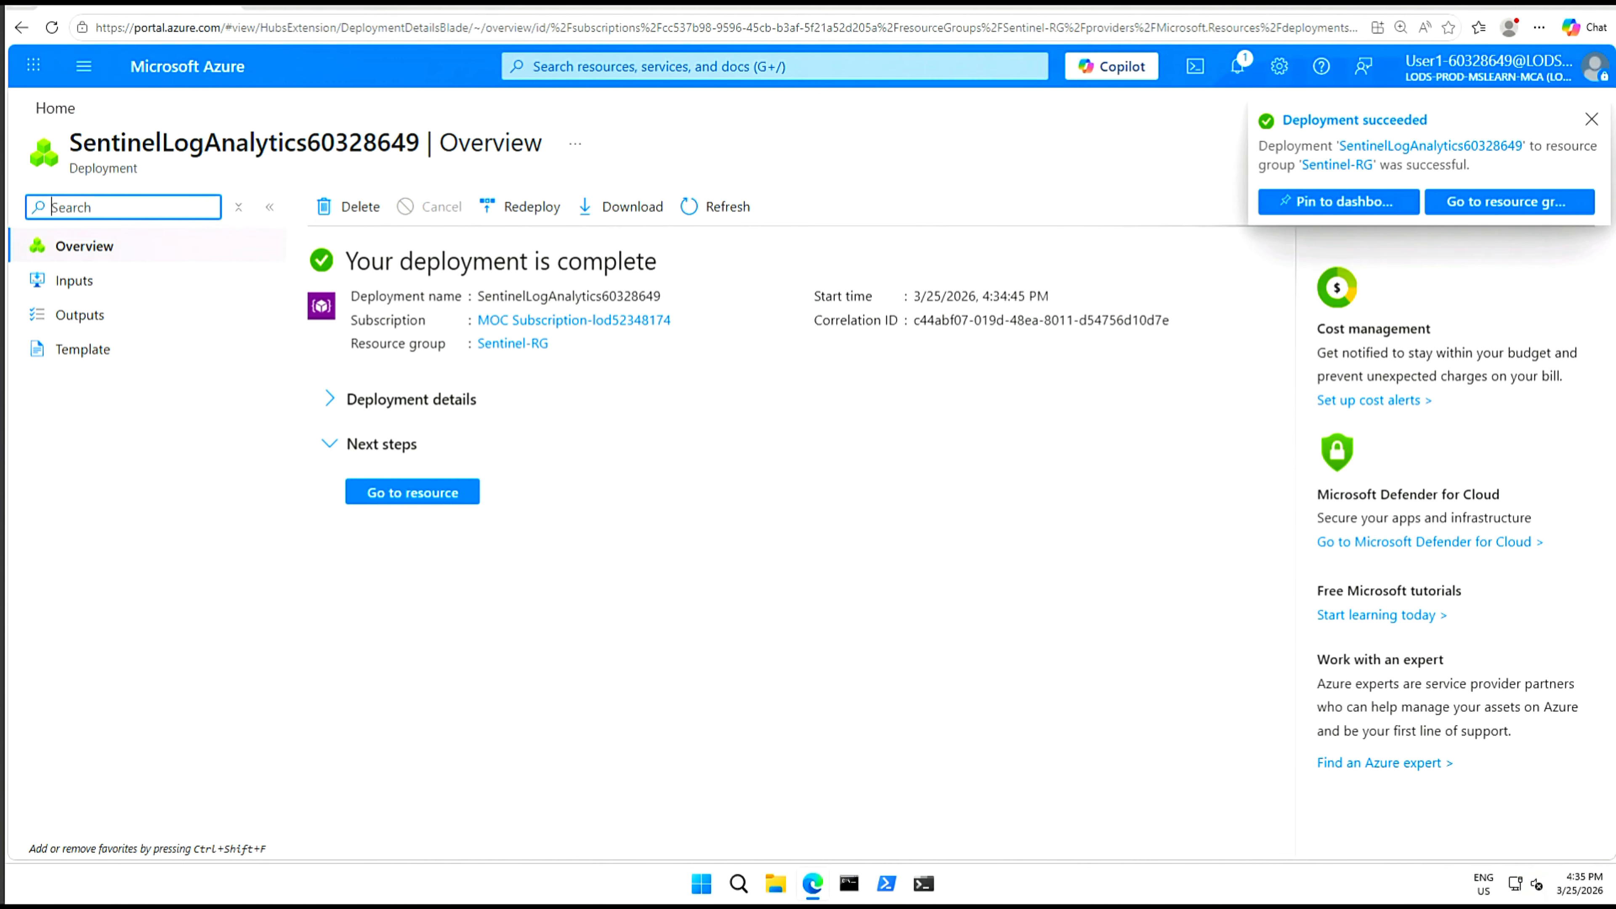
Go to the deployed workspace through the Sentinel-RG resource group and expand its settings section.
click(403, 494)
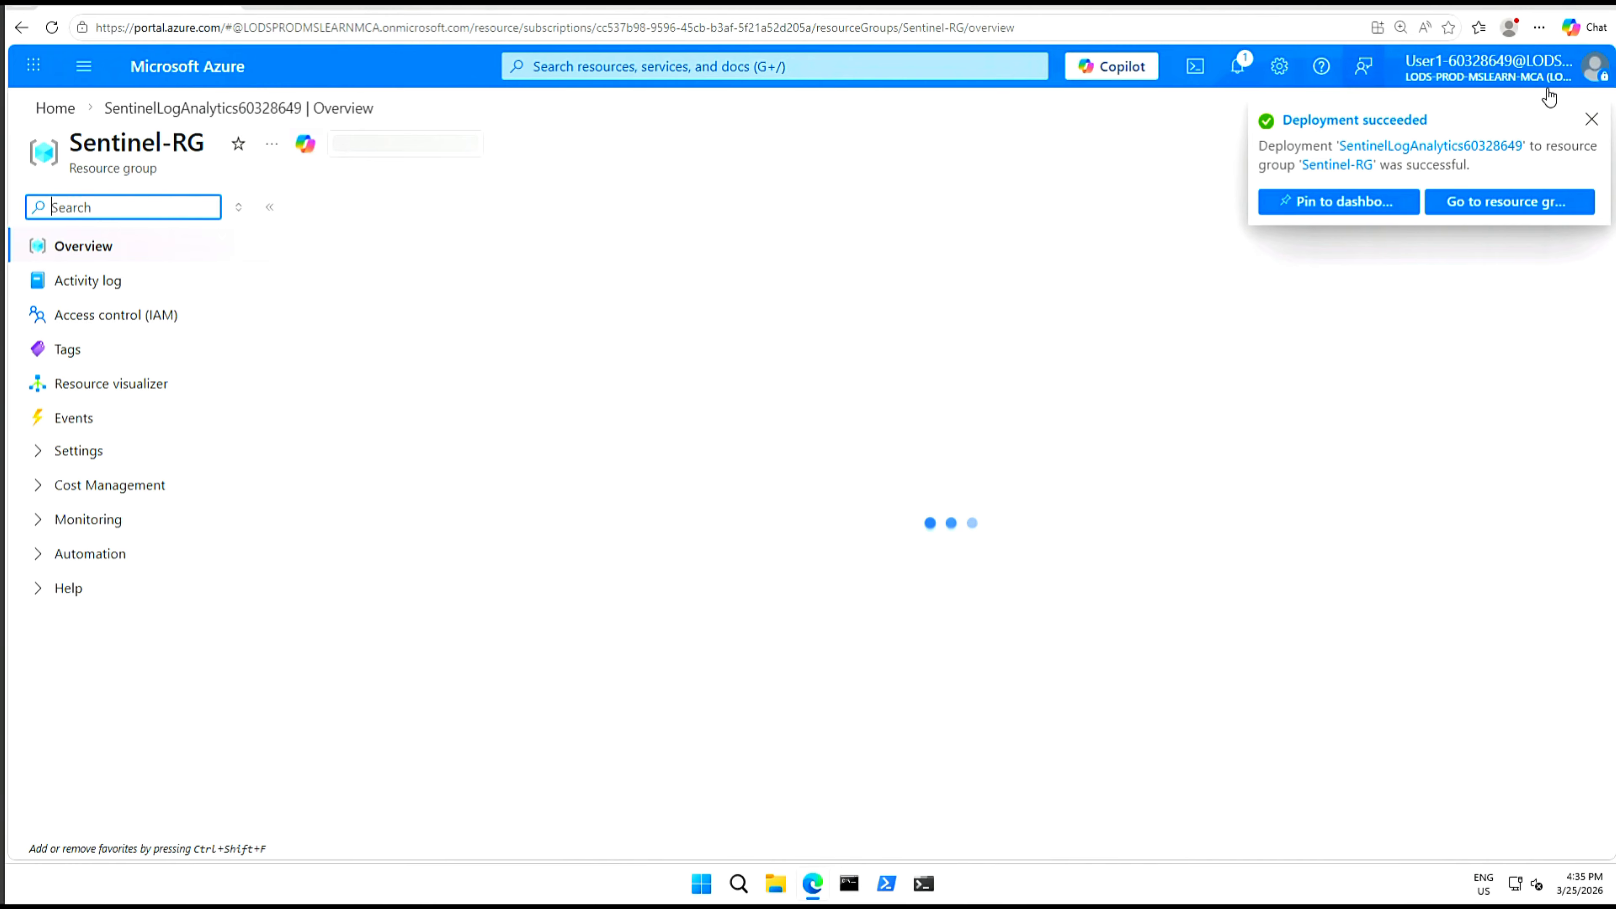
click(1592, 120)
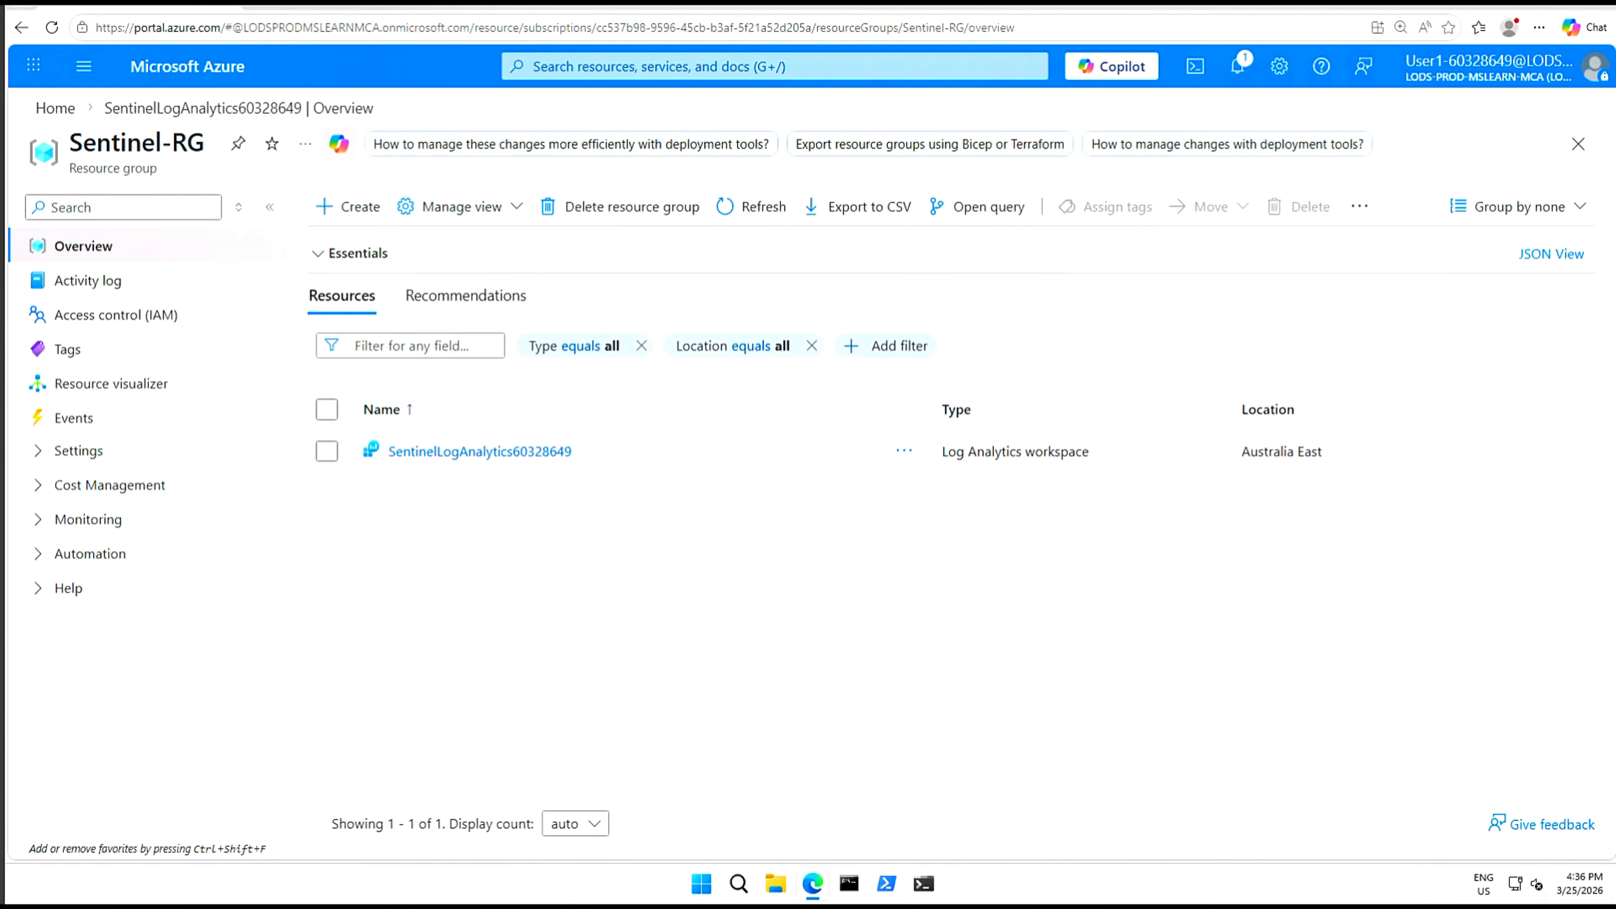
click(476, 452)
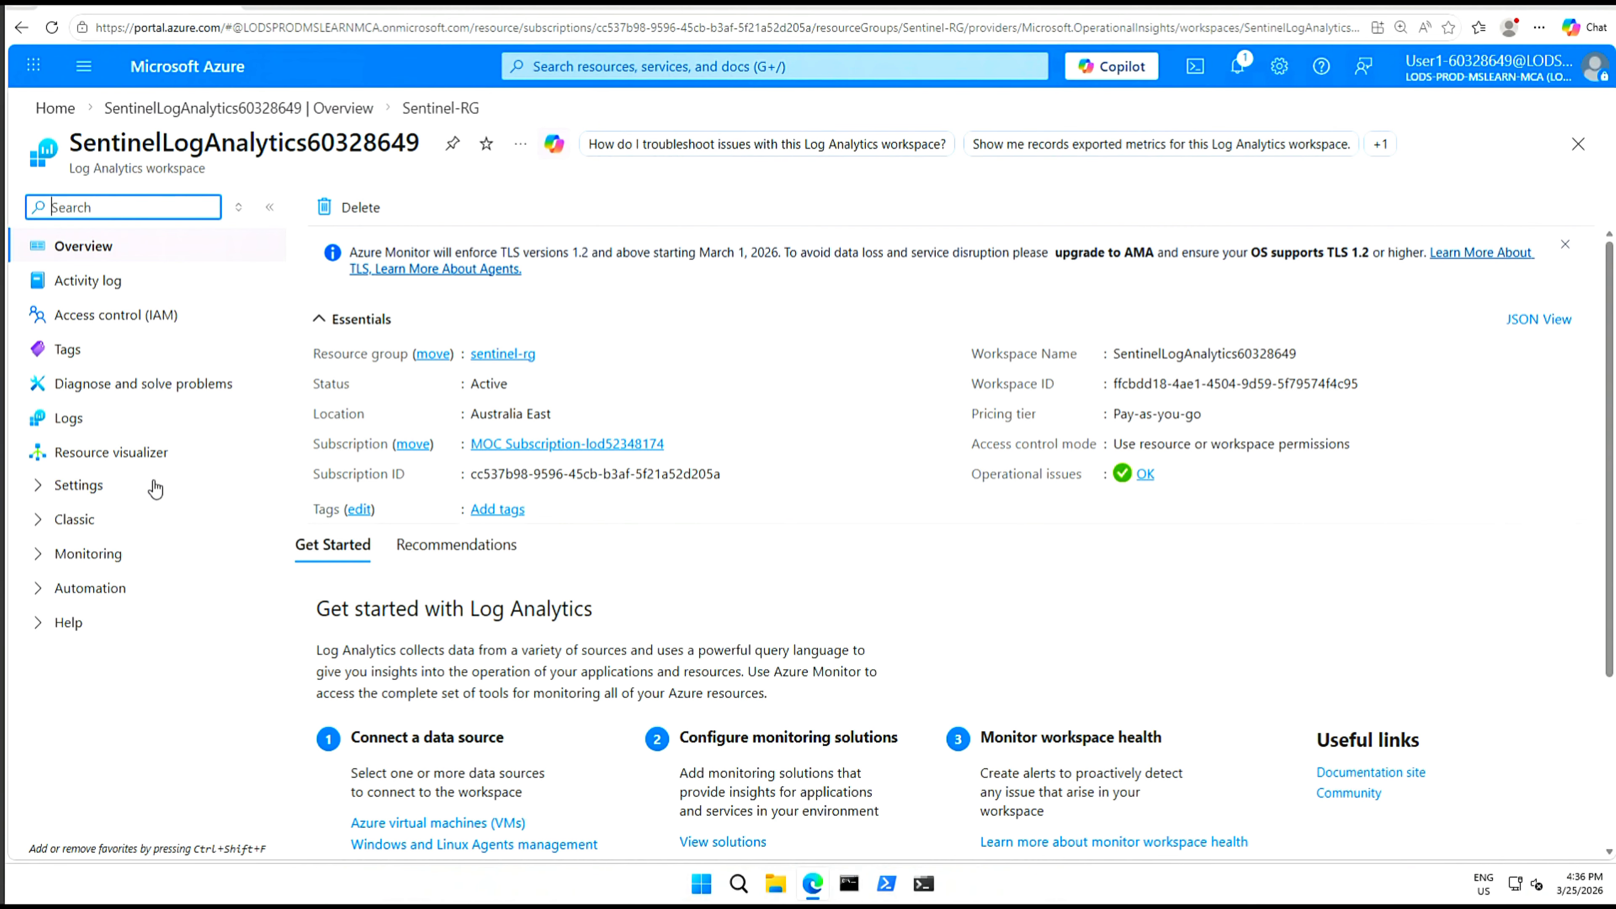
click(38, 485)
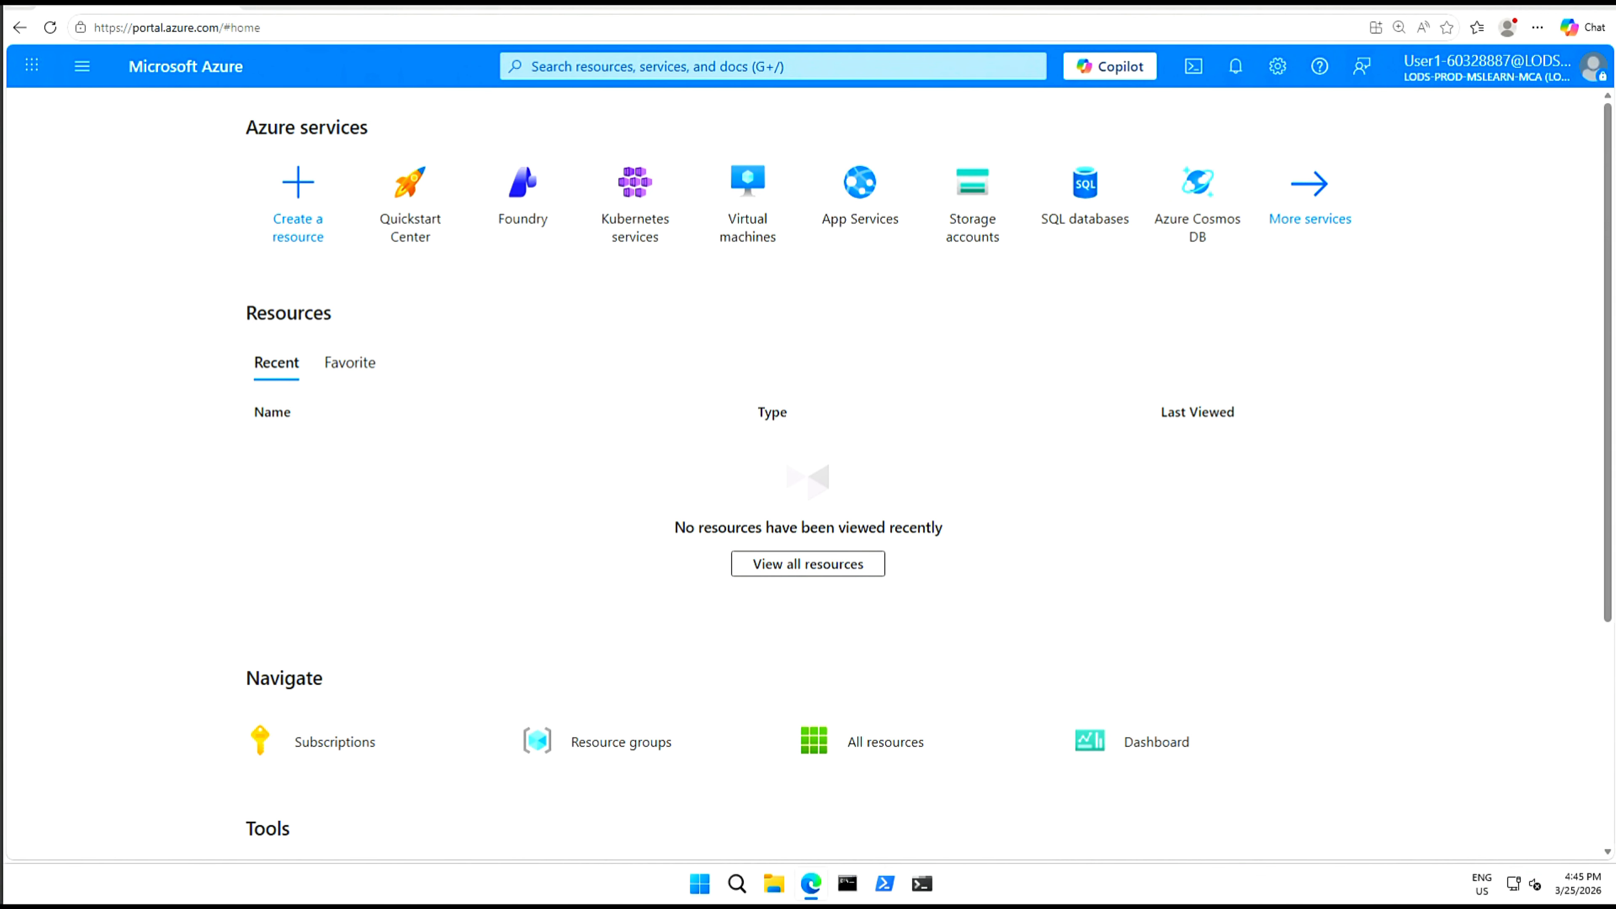
Search the Azure portal for "Sentinel" and open the Microsoft Sentinel service.
click(772, 66)
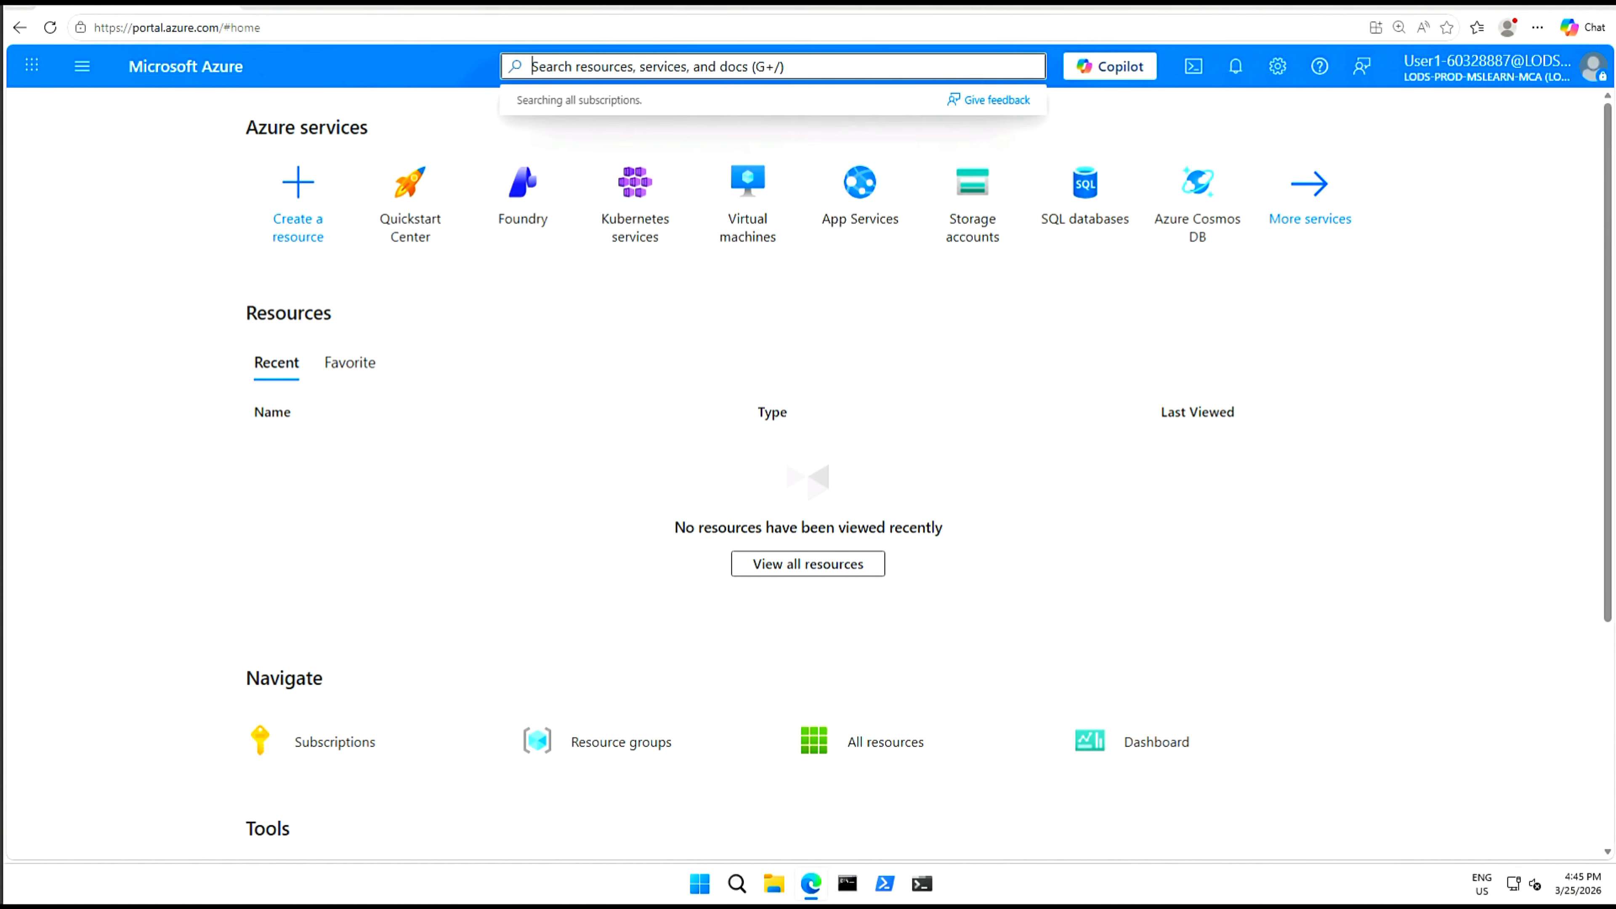
text(Sentinel)
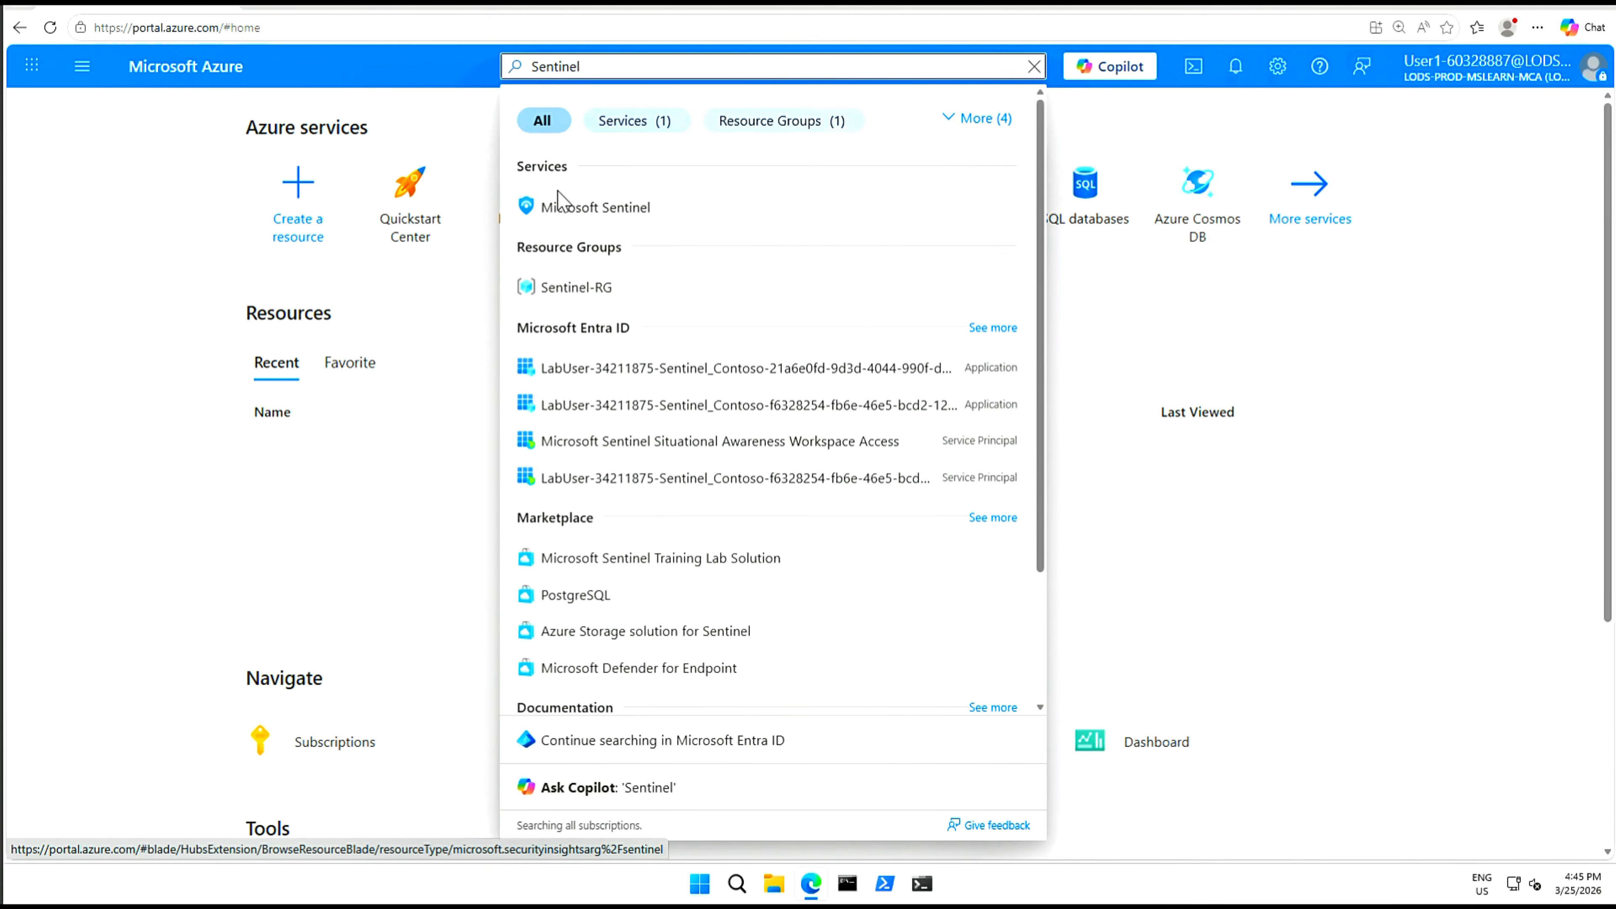
click(595, 209)
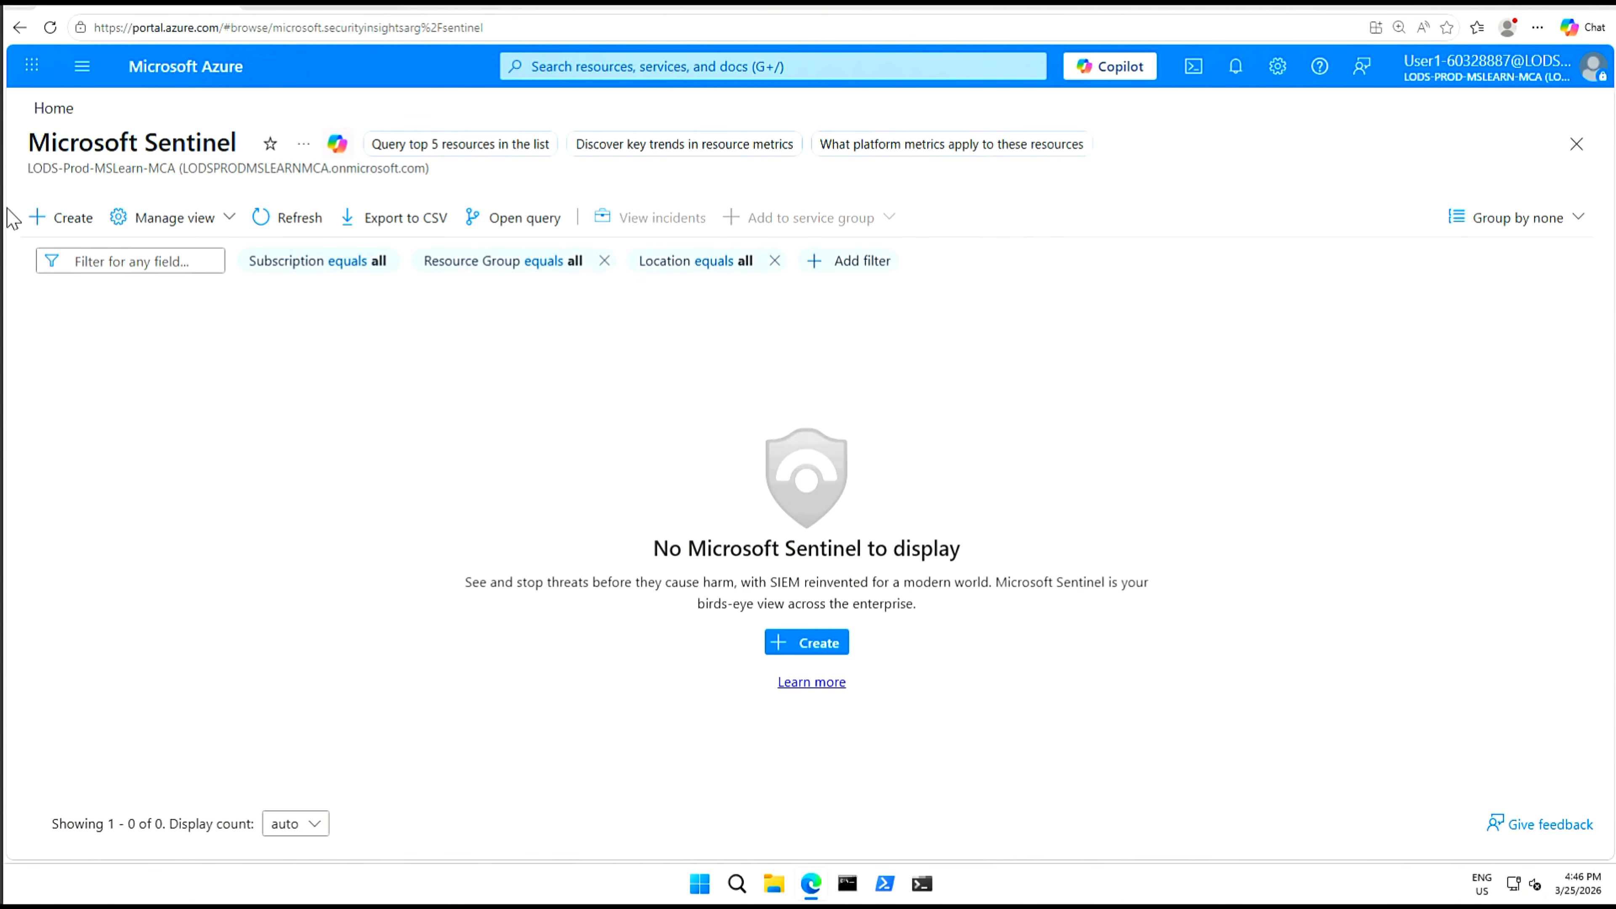
Begin a new Log Analytics workspace for Microsoft Sentinel with Sentinel-RG as its resource group.
click(61, 226)
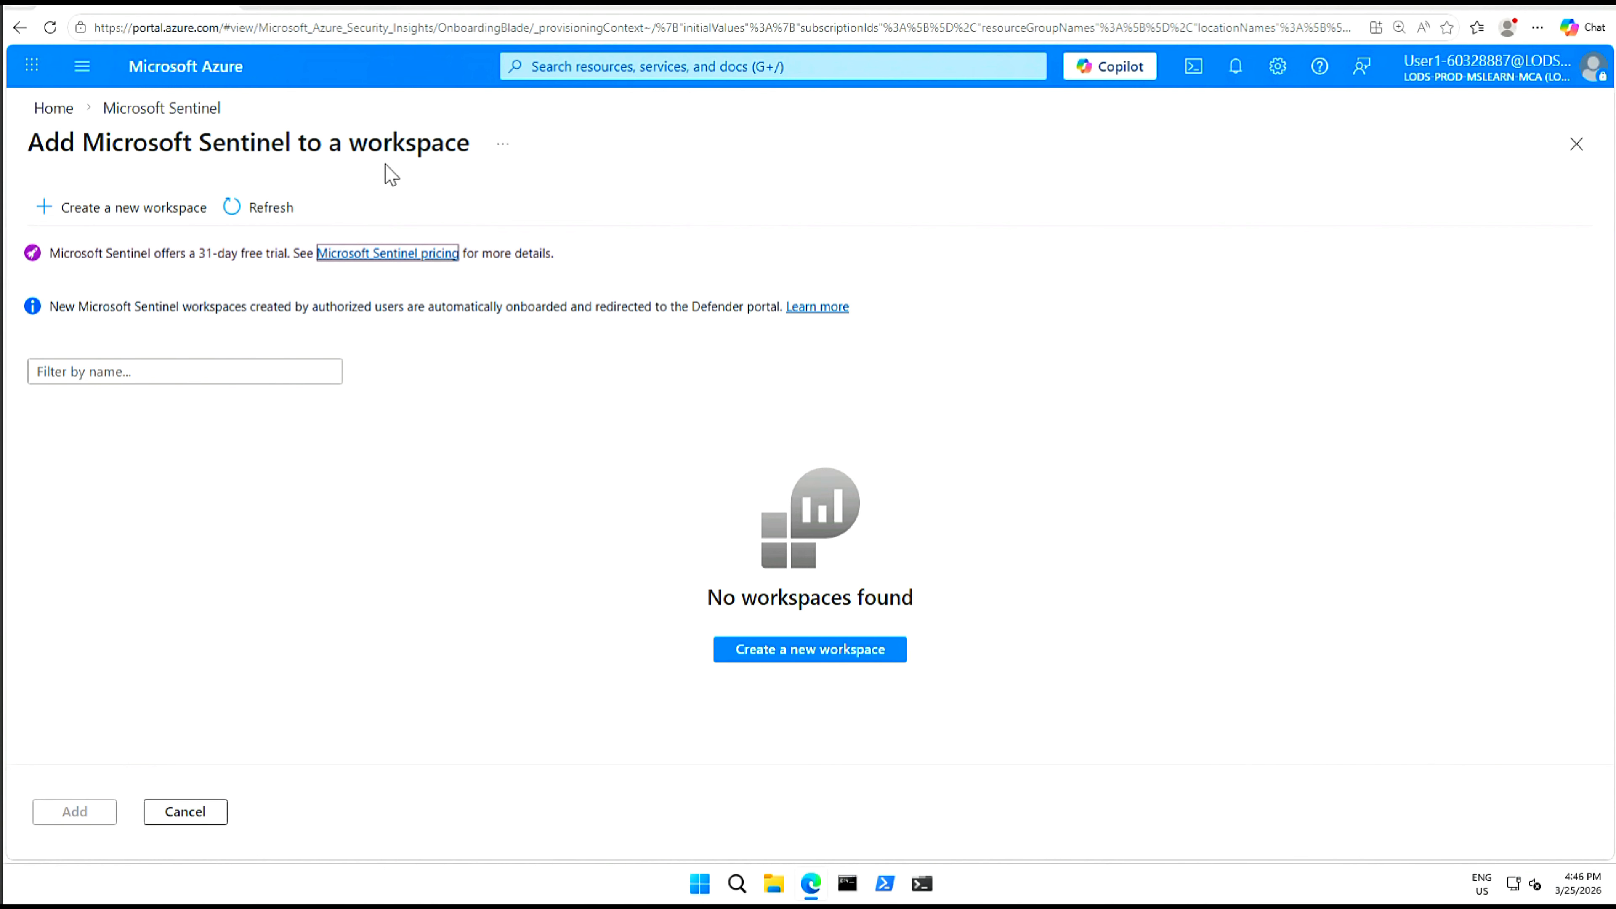
click(119, 211)
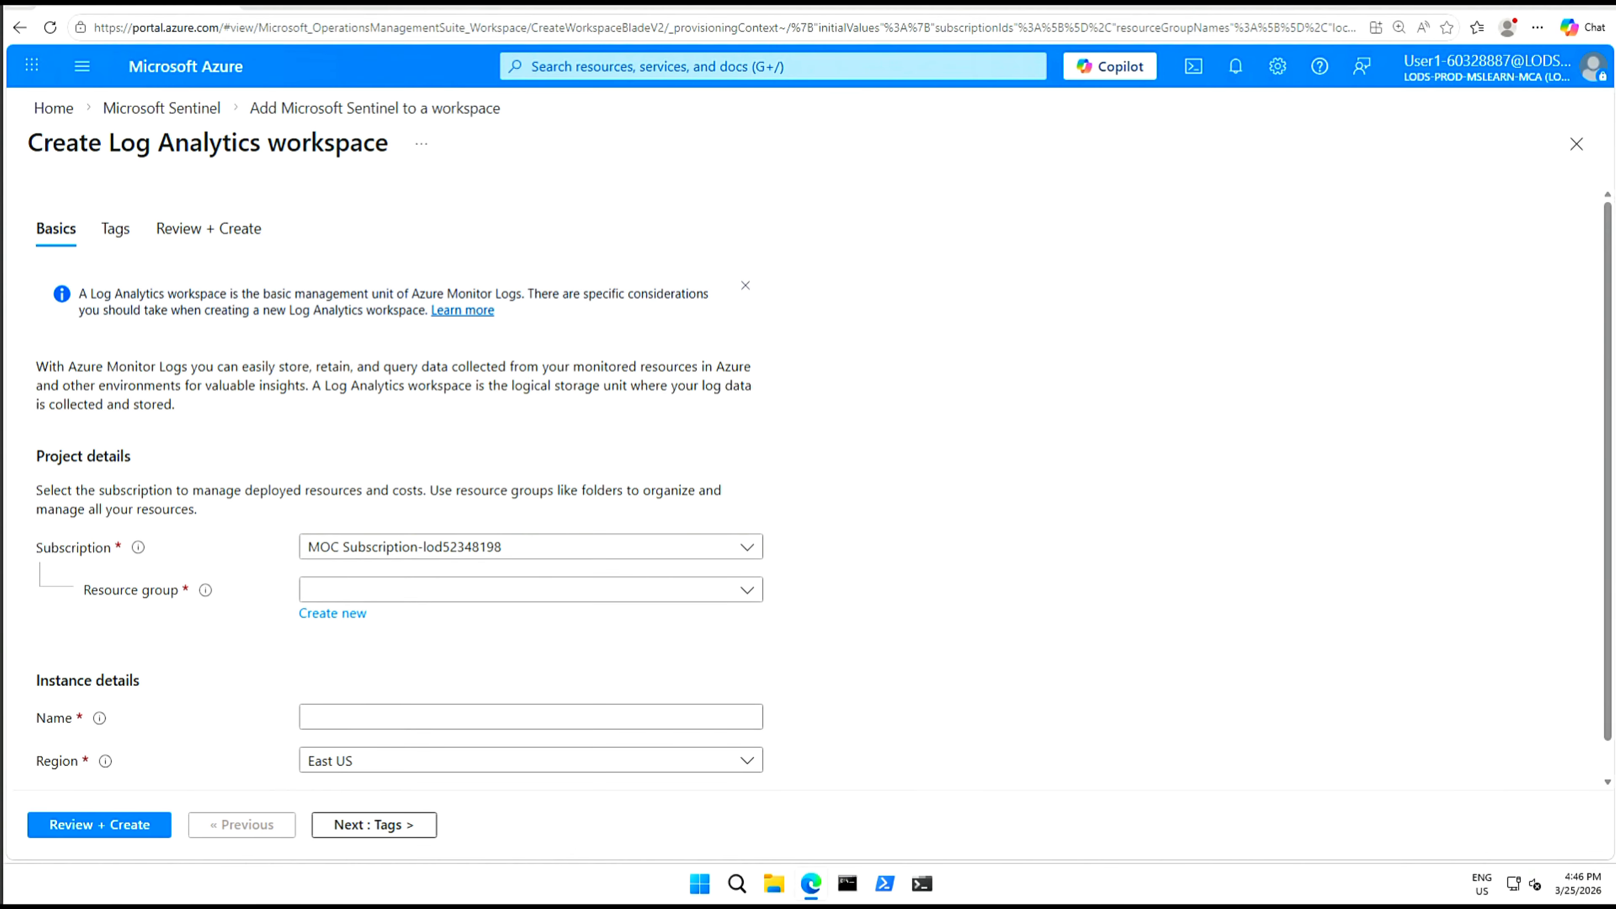
click(742, 599)
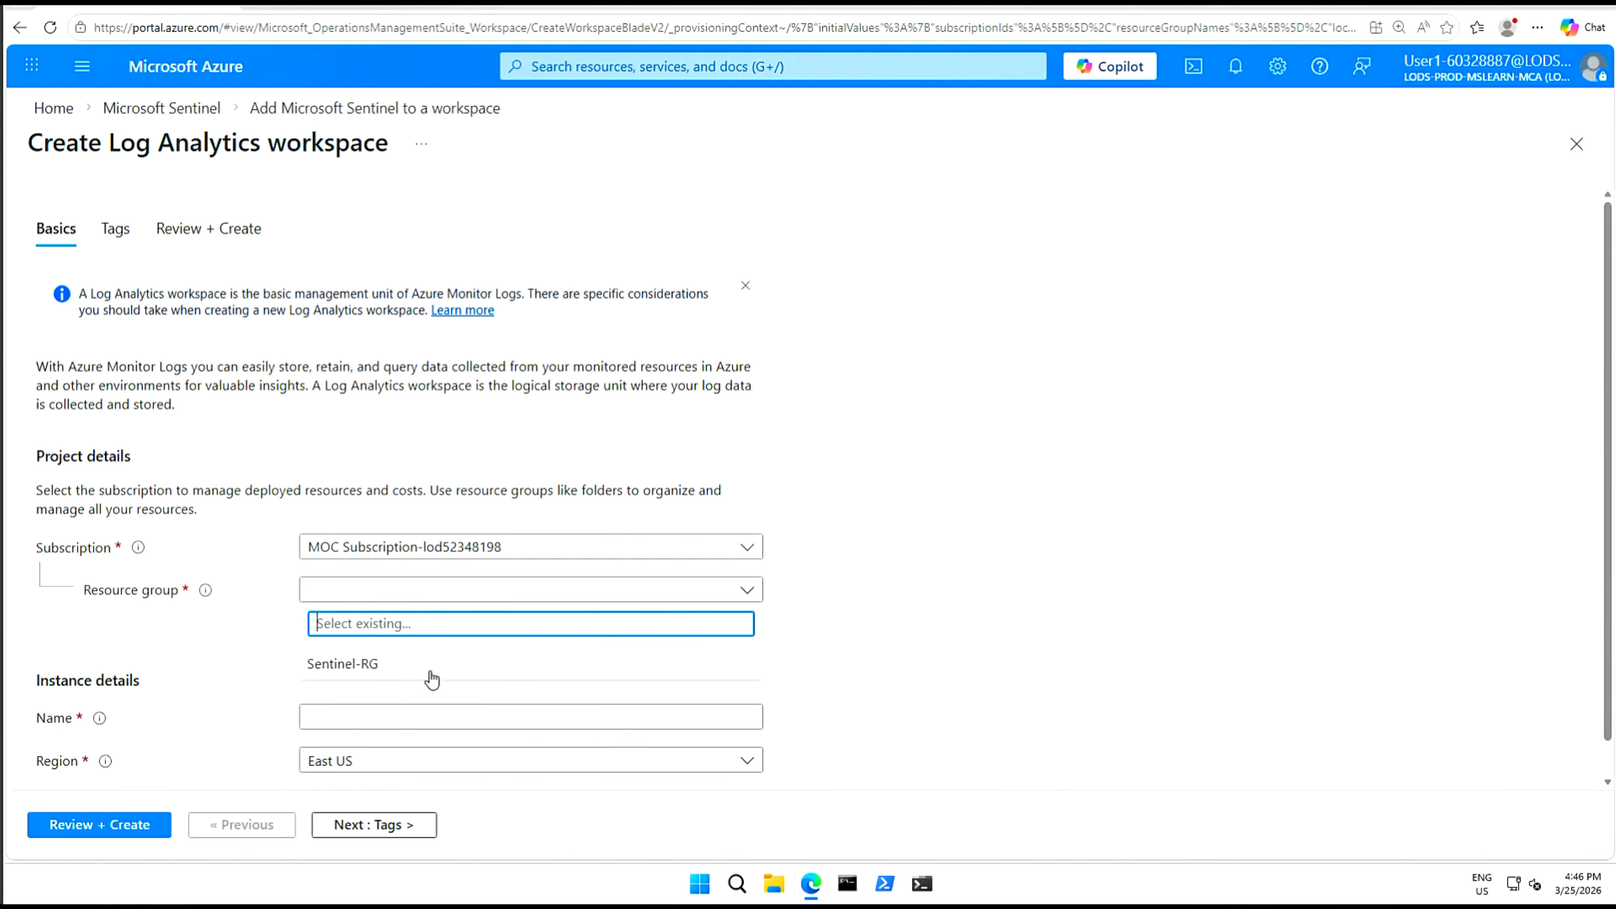
click(424, 666)
Create the workspace as SentinelLogAnalytics60328887 in the Australia East region and go to the deployed resource.
click(516, 717)
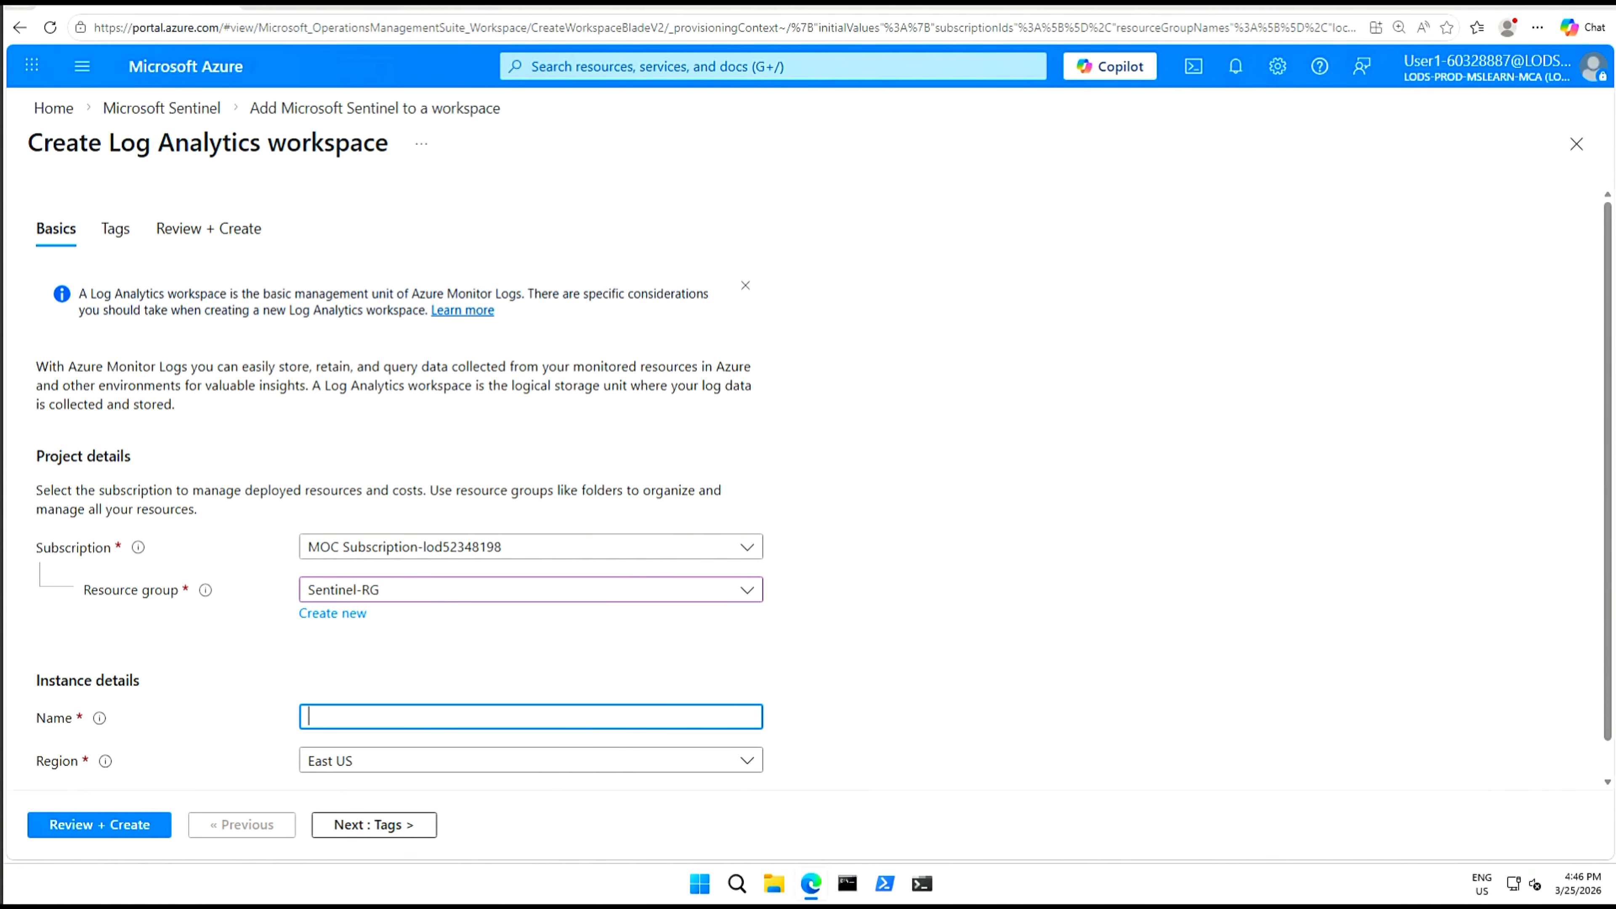
text(SentinelLogAnalytics60328887)
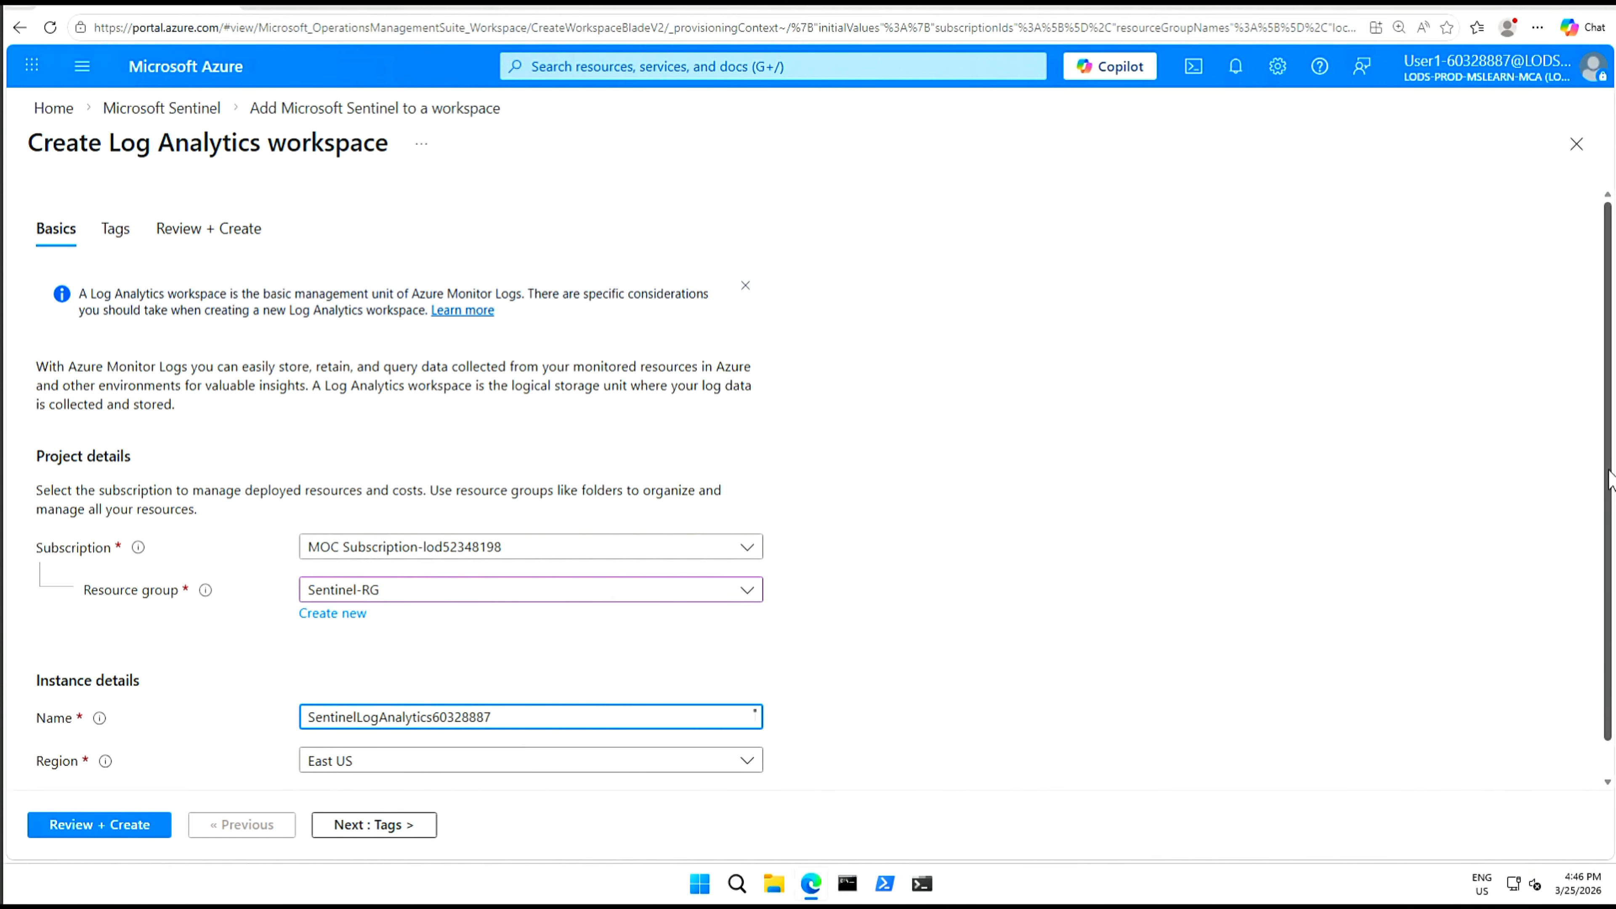
scroll(1600, 637, down, 1)
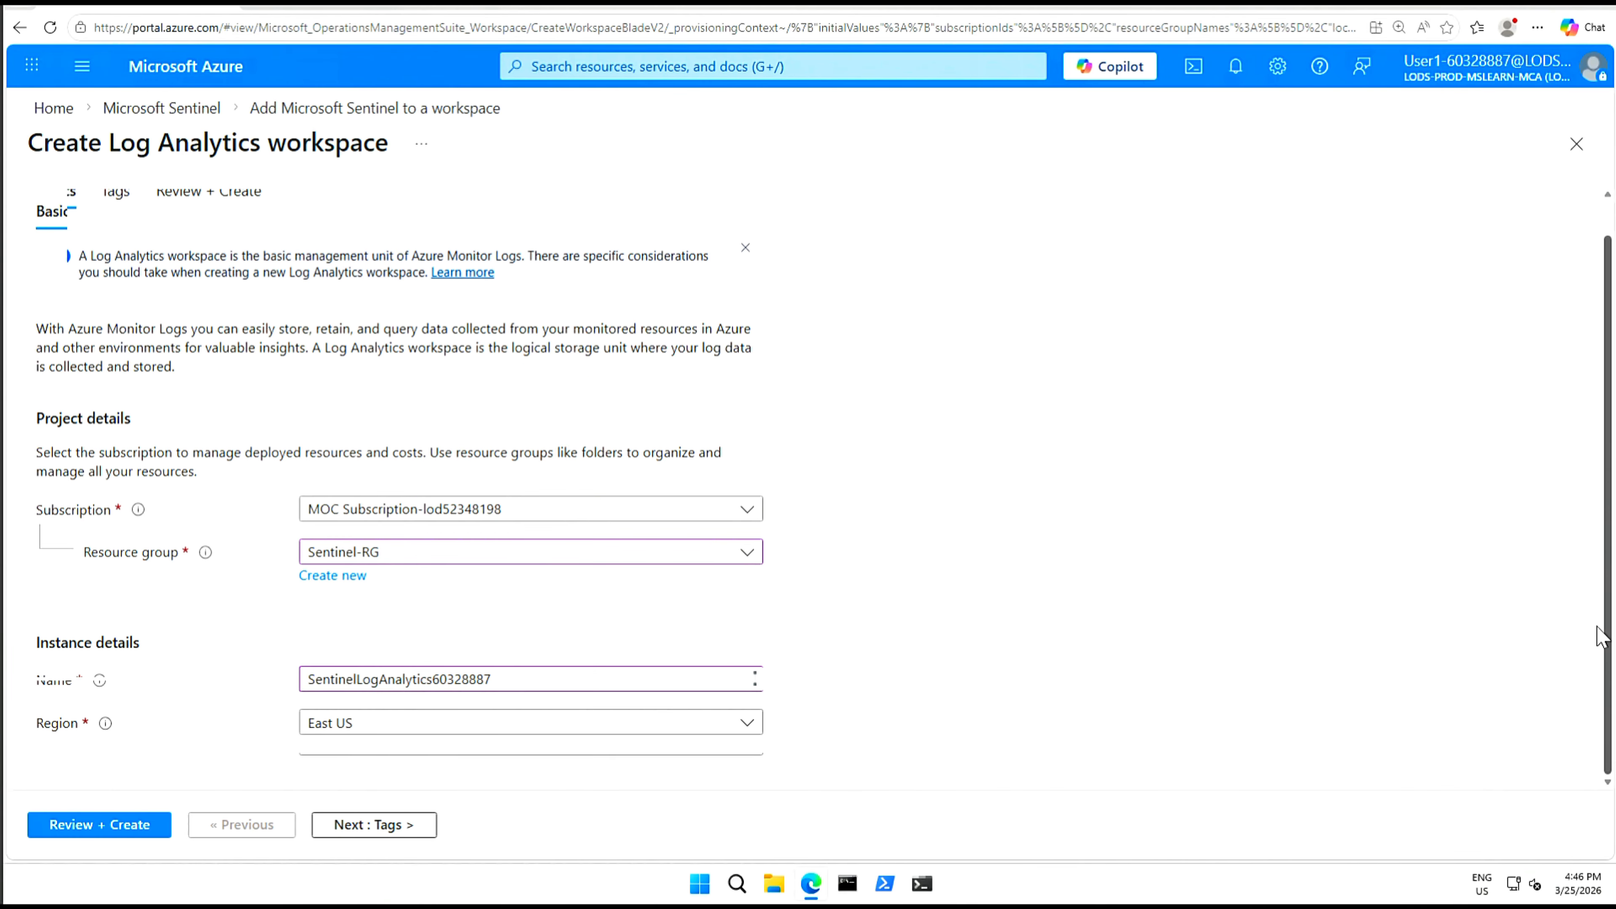
click(747, 723)
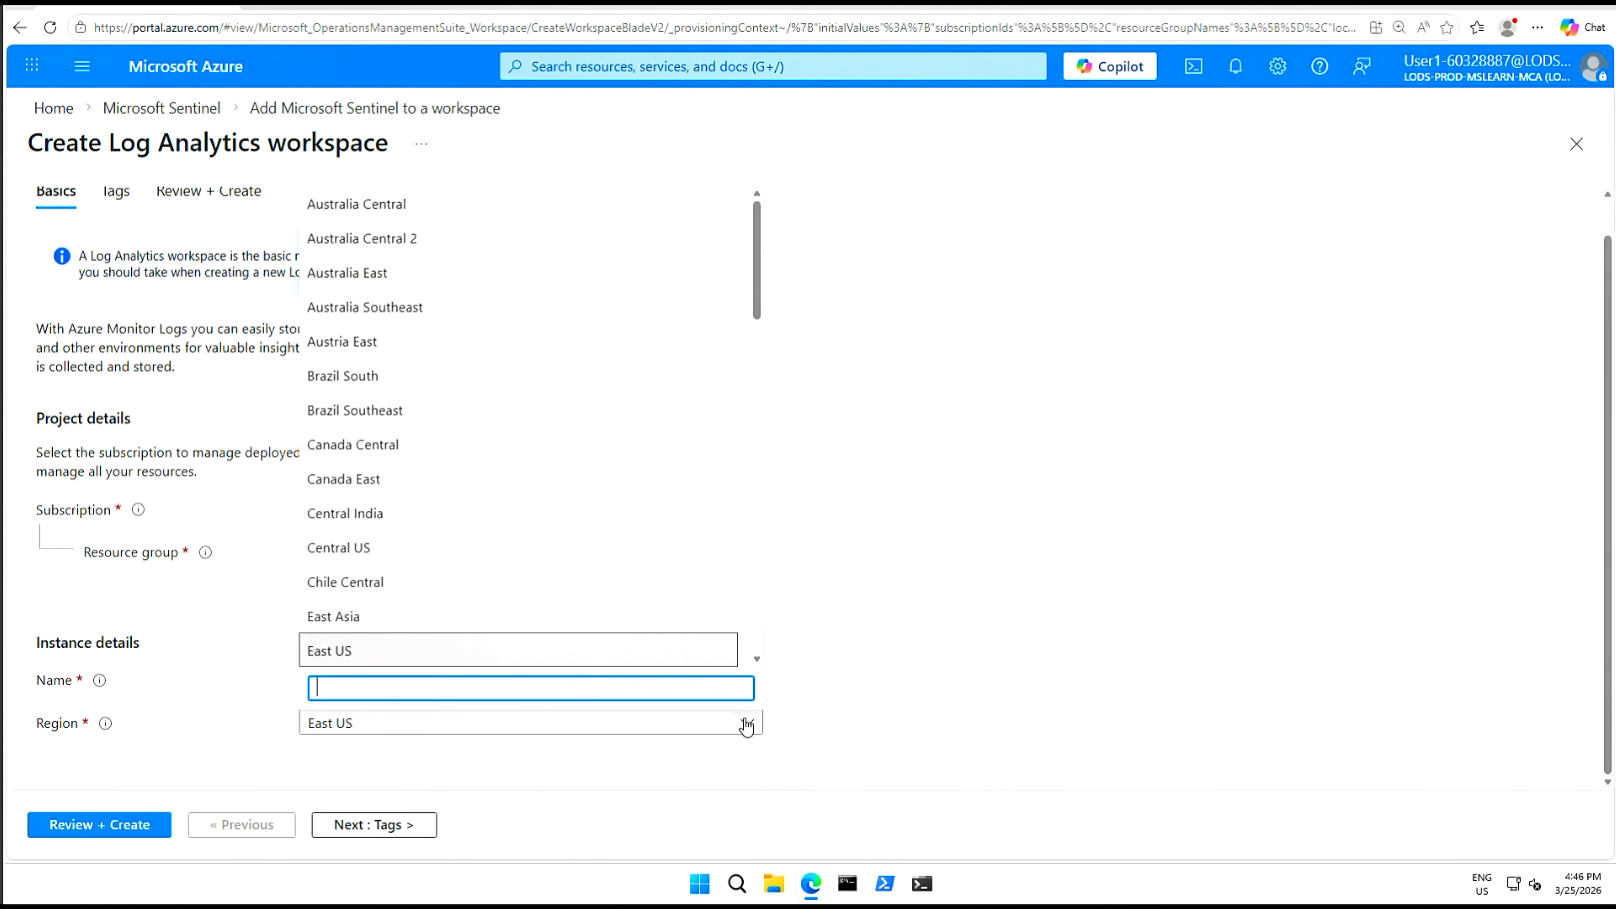
click(387, 274)
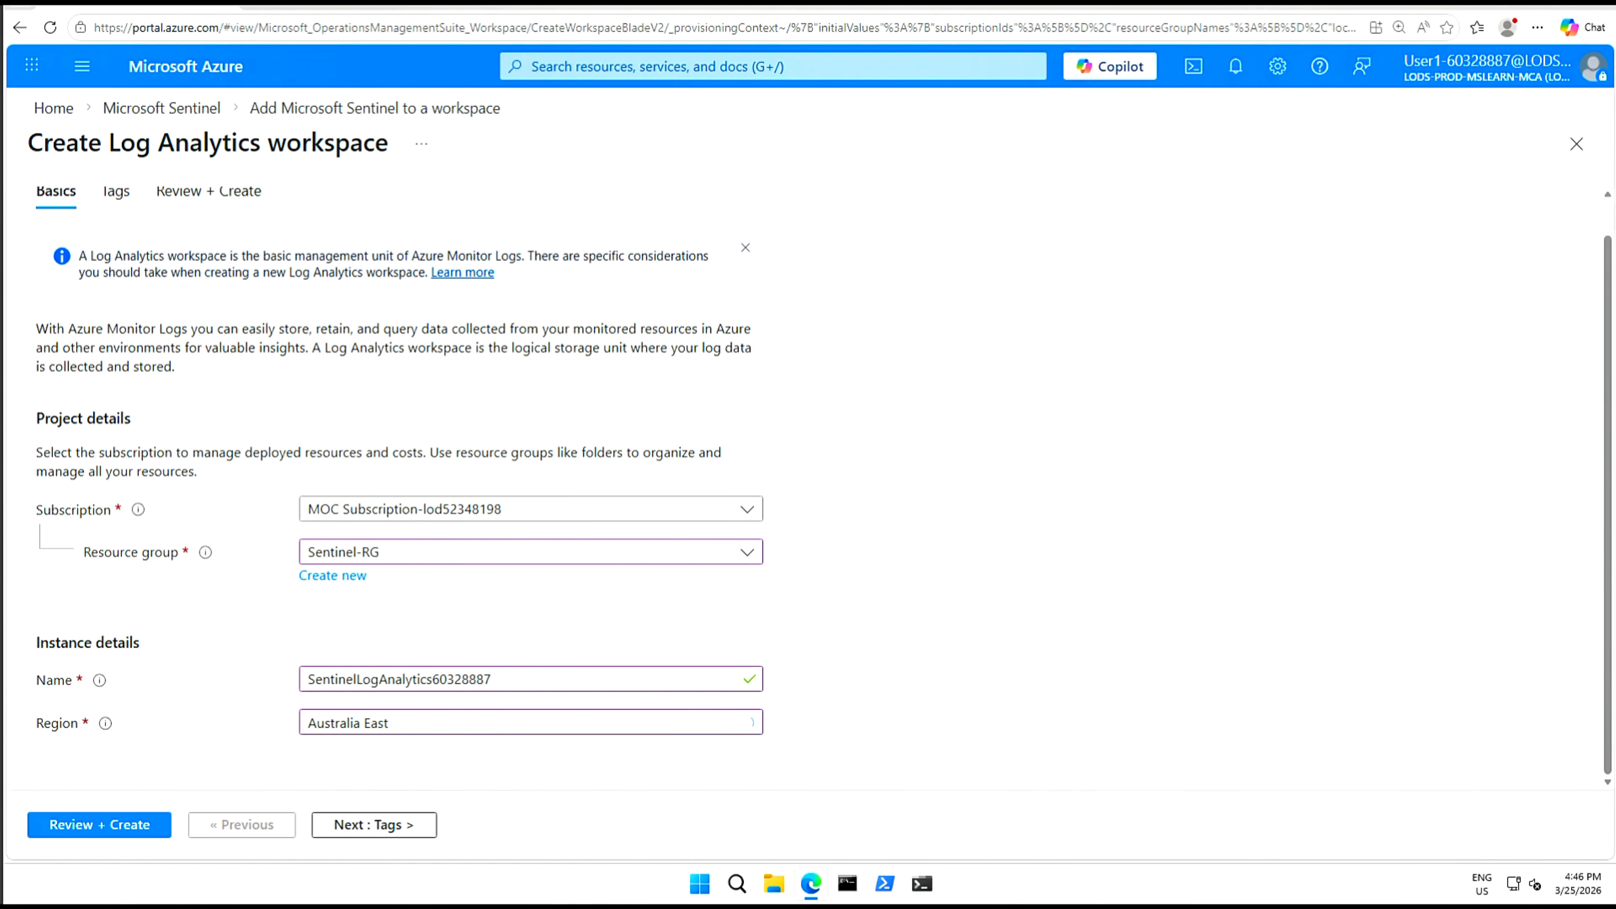
click(95, 832)
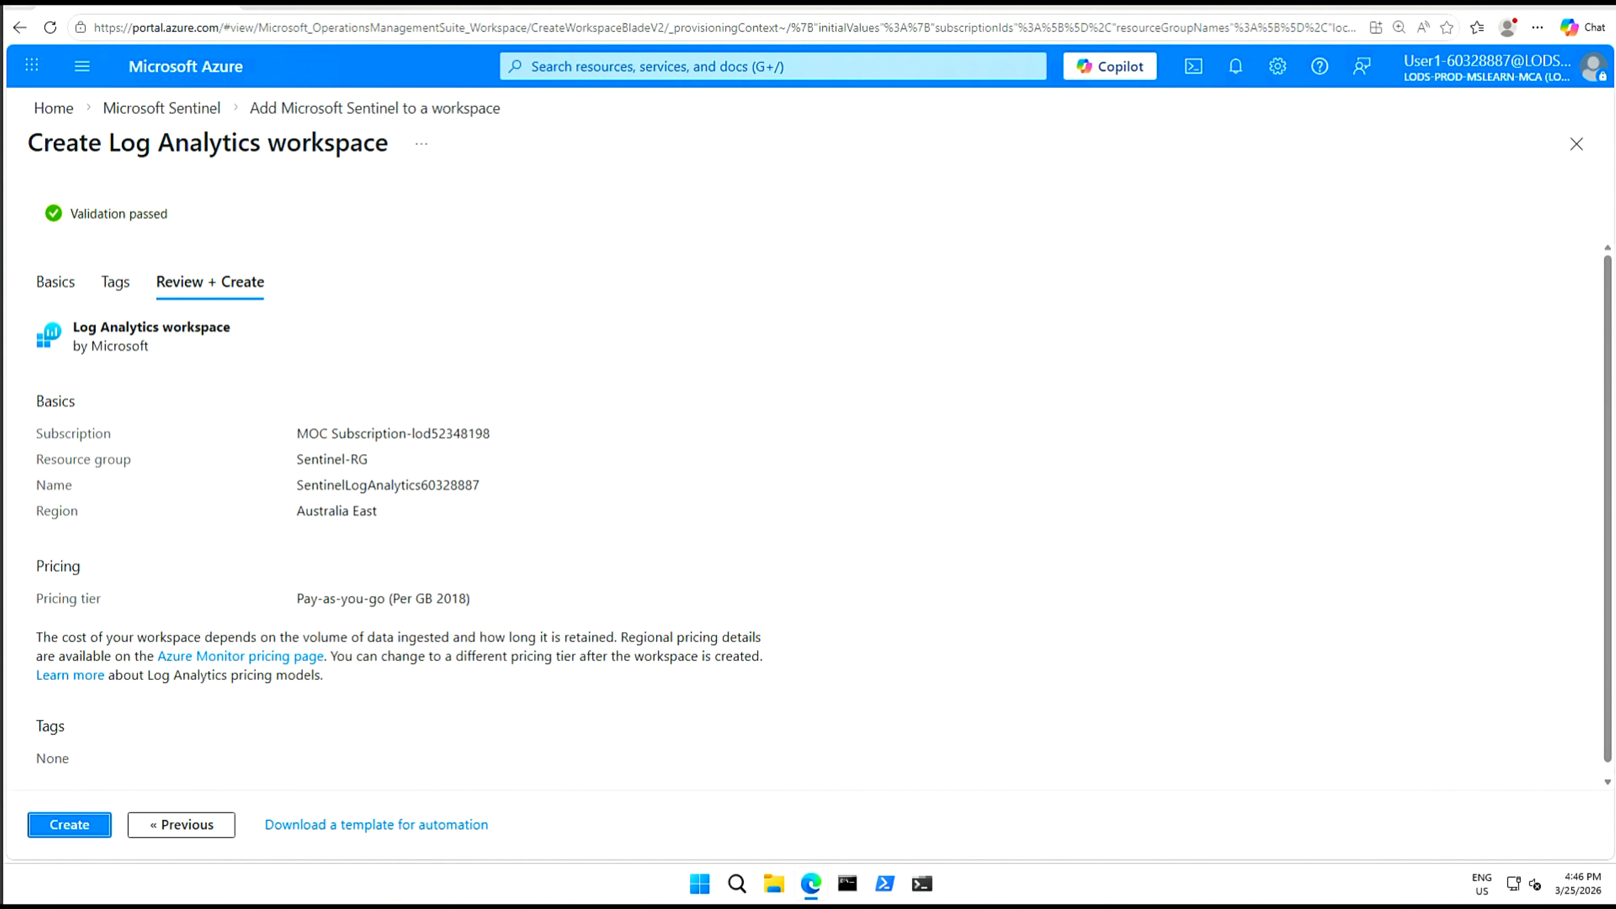
click(65, 826)
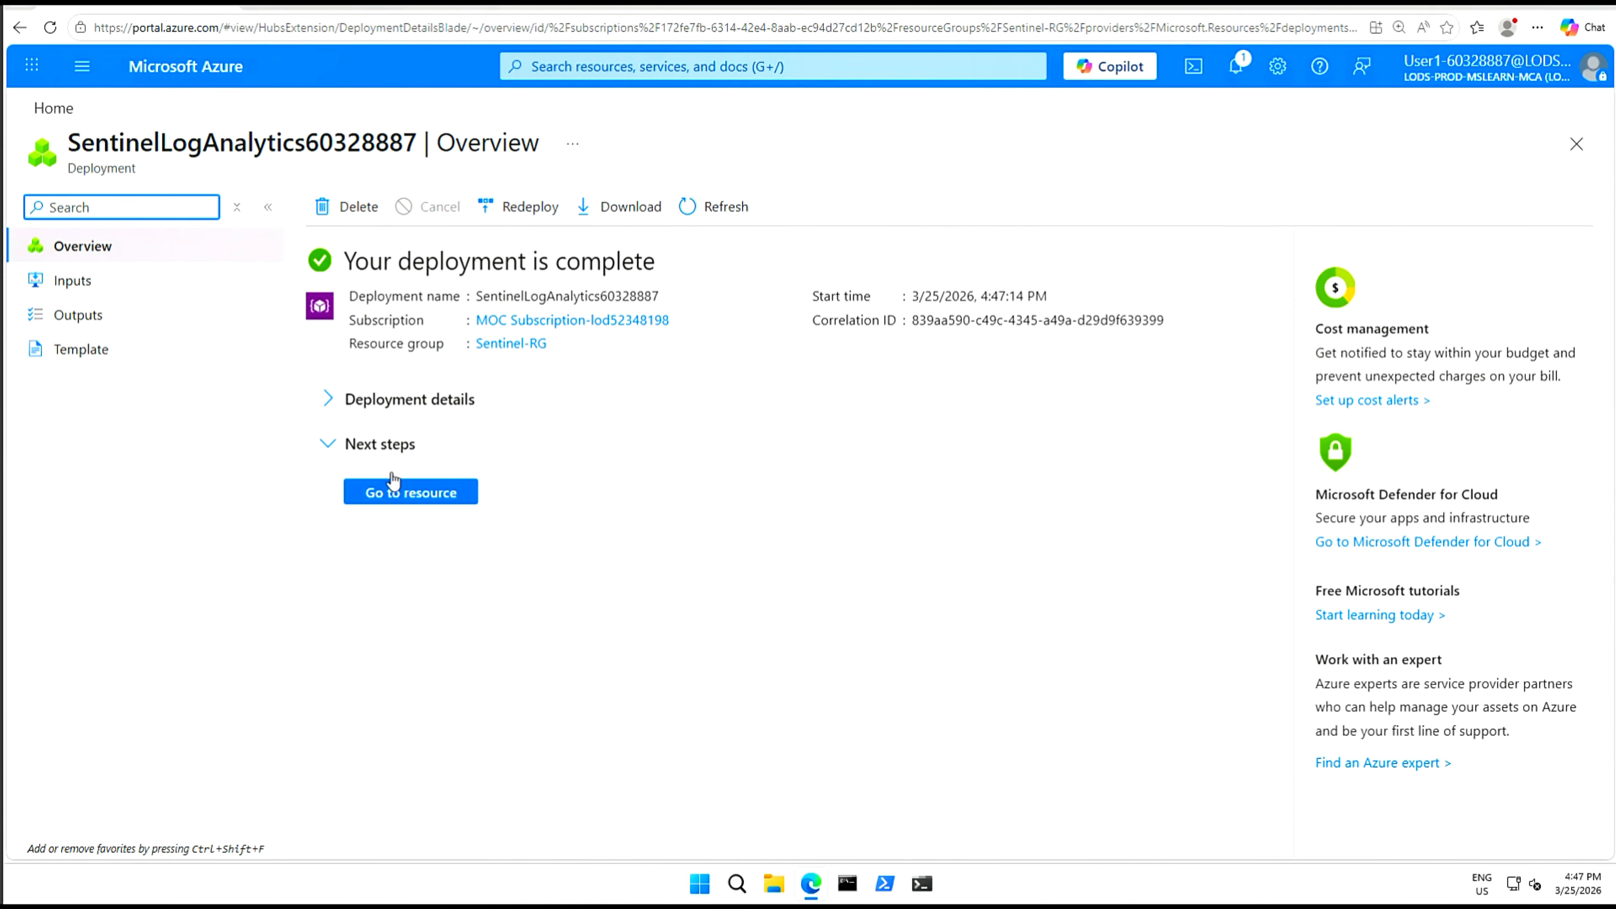
click(411, 503)
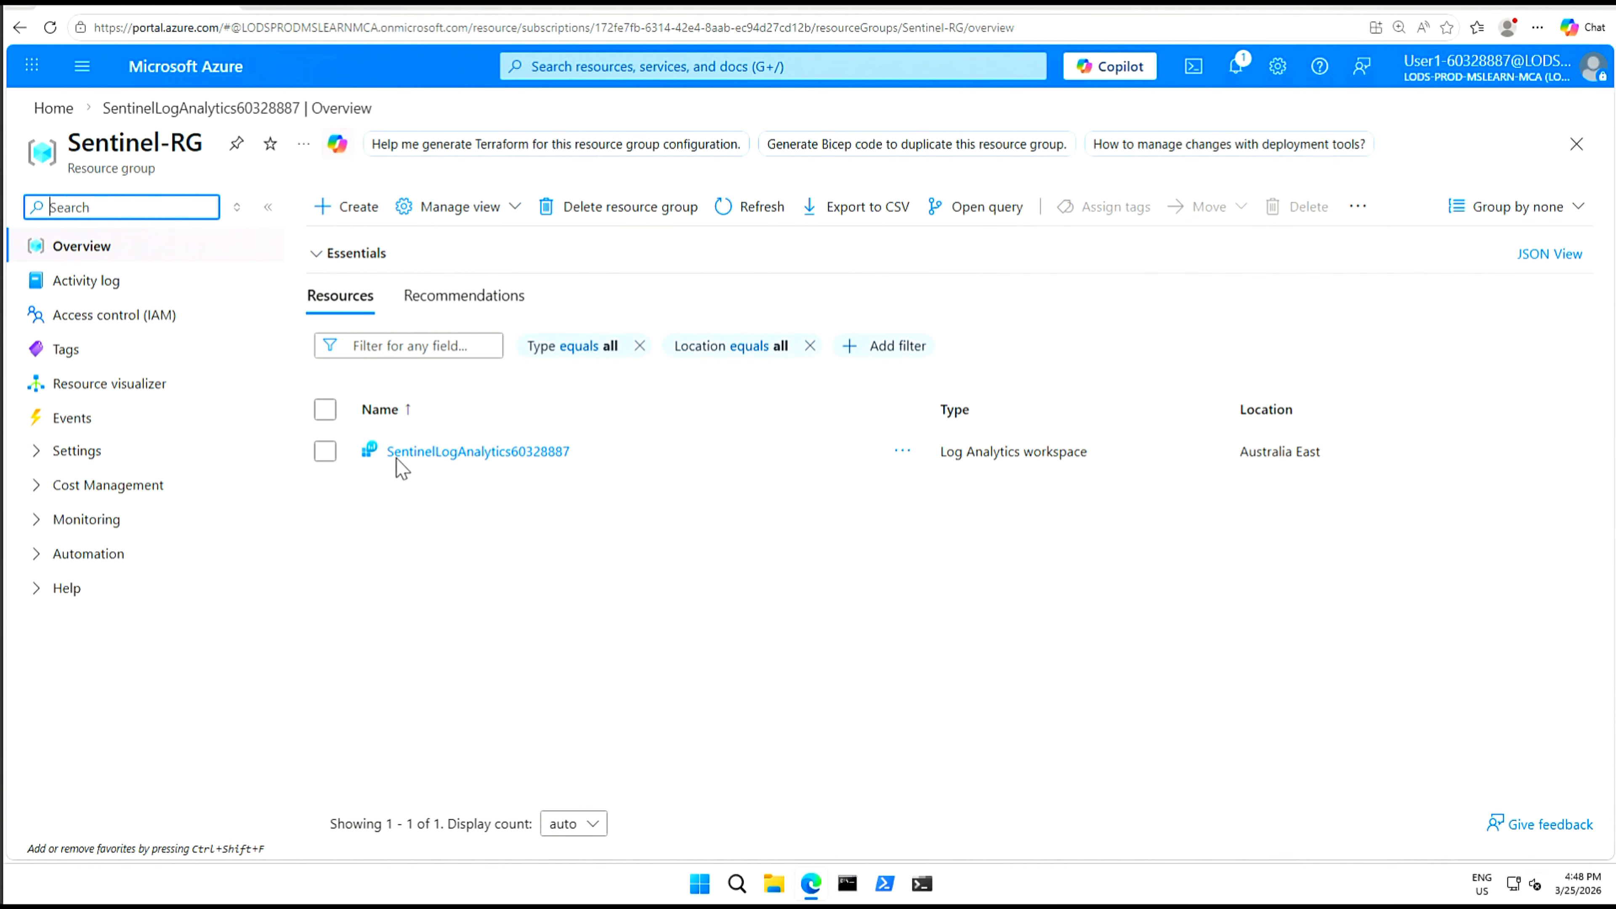
Open the SentinelLogAnalytics60328887 workspace from the resource group in a new browser tab and switch to it.
right_click(407, 453)
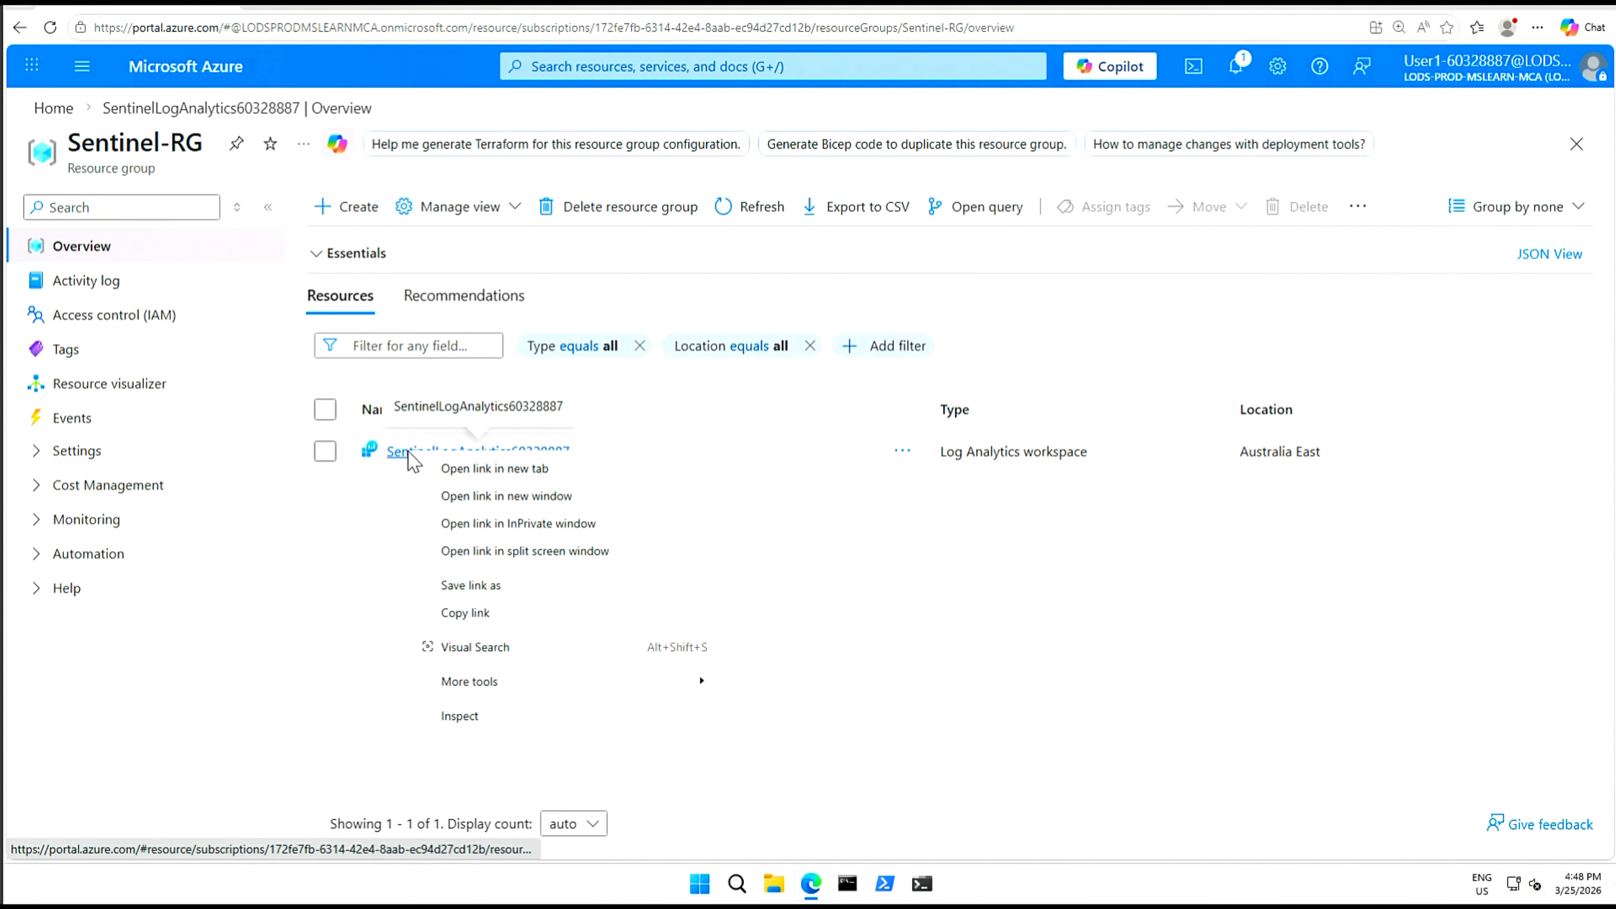
click(445, 469)
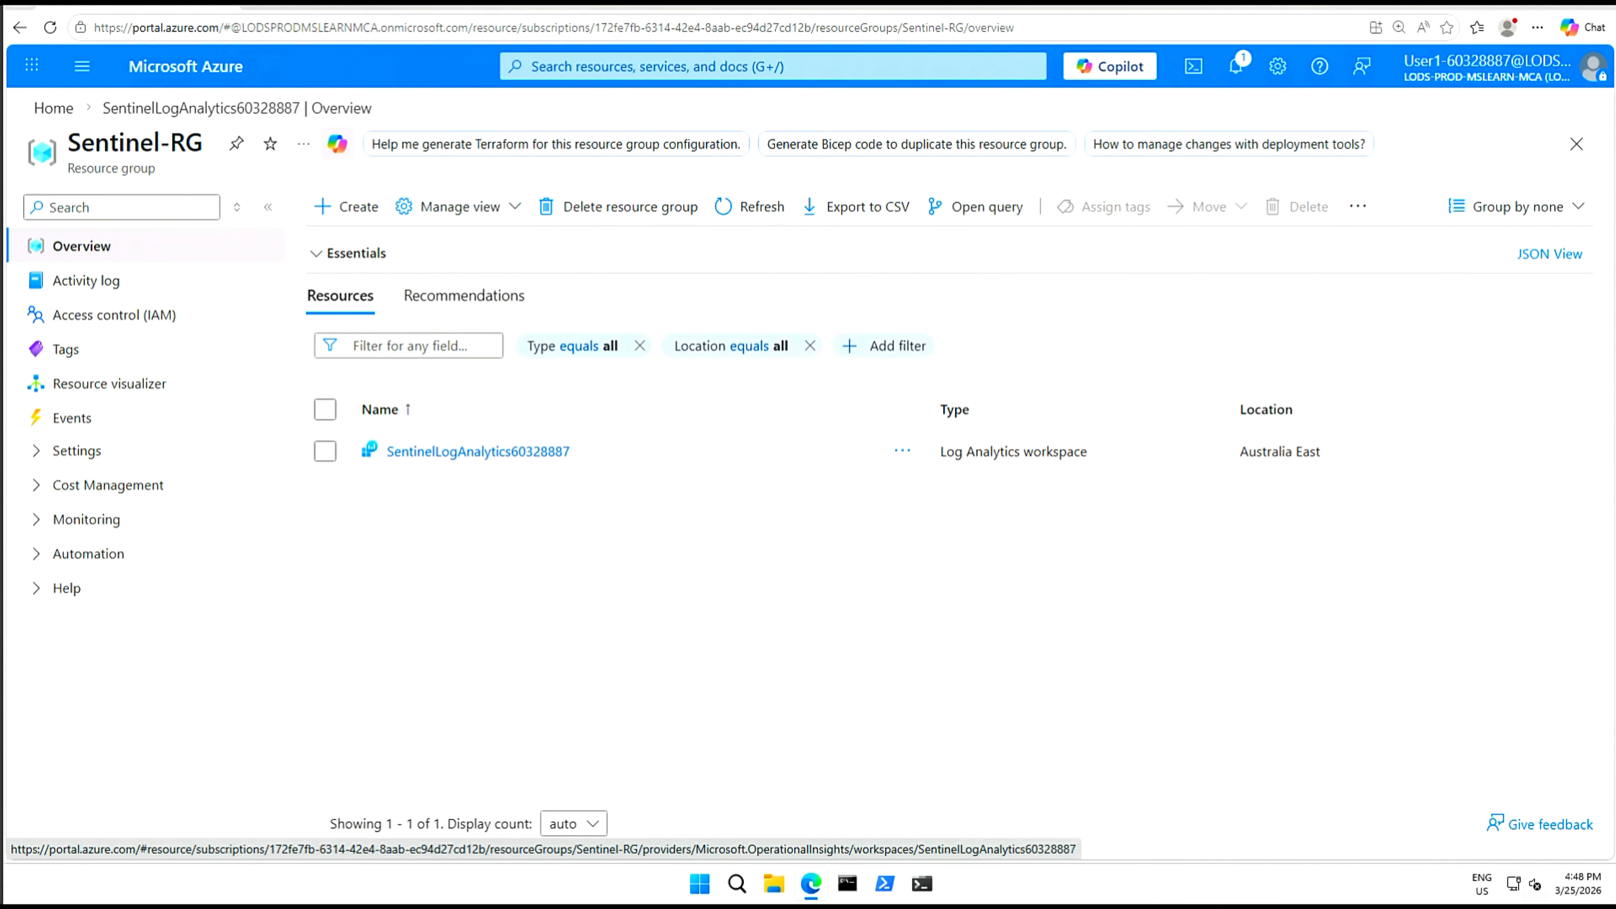
click(353, 9)
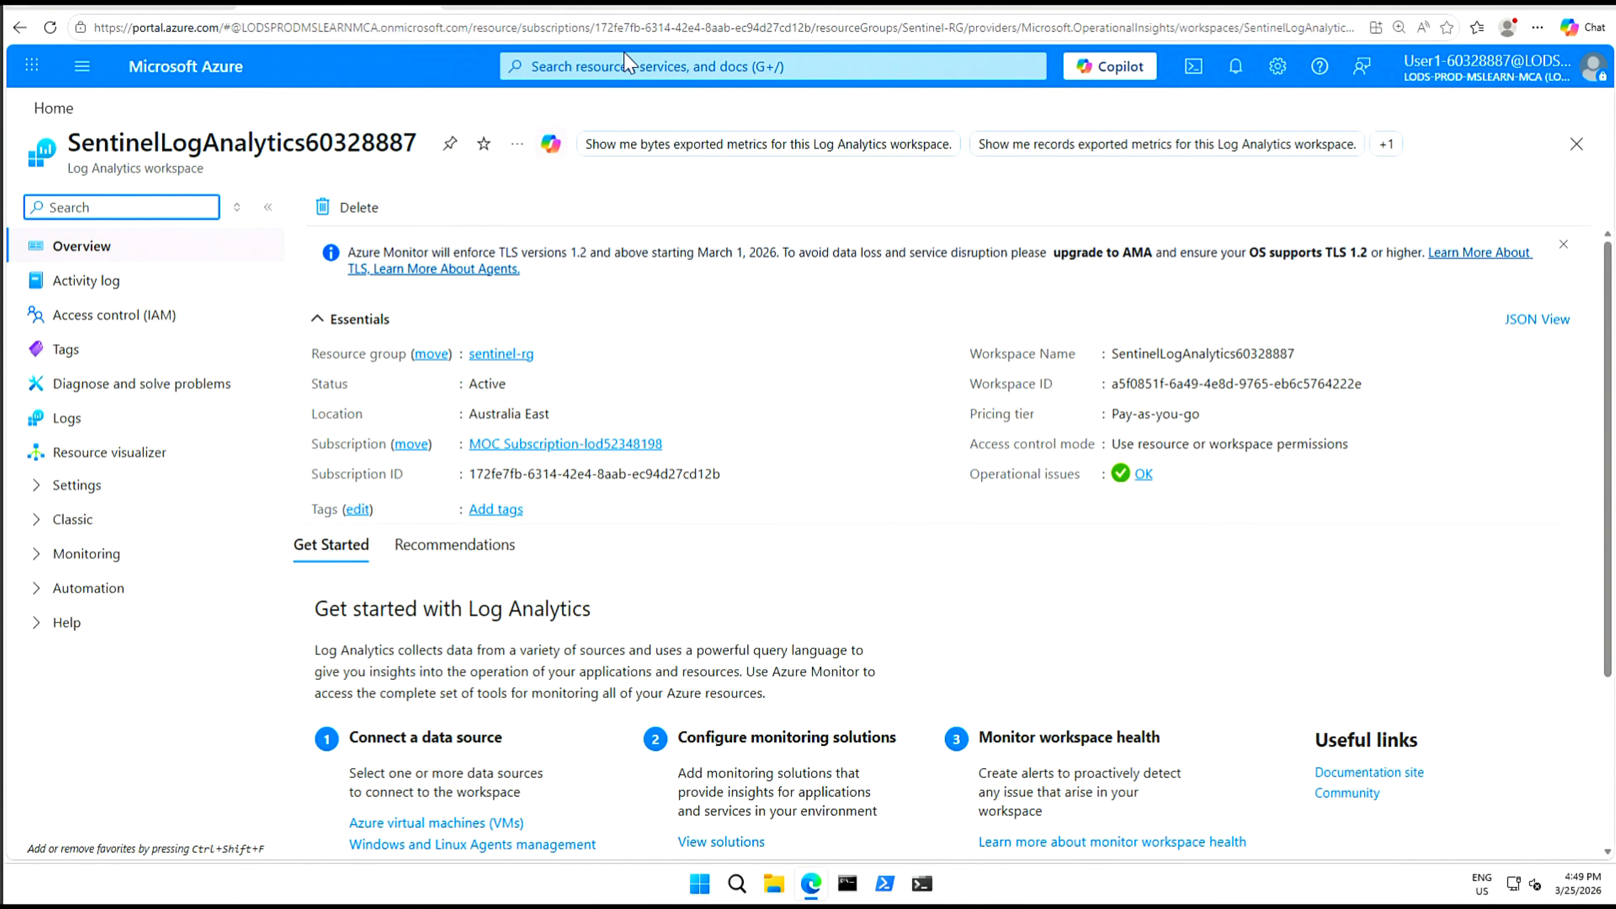
Go to the Microsoft Sentinel service and add Microsoft Sentinel to the SentinelLogAnalytics60328887 workspace.
click(770, 66)
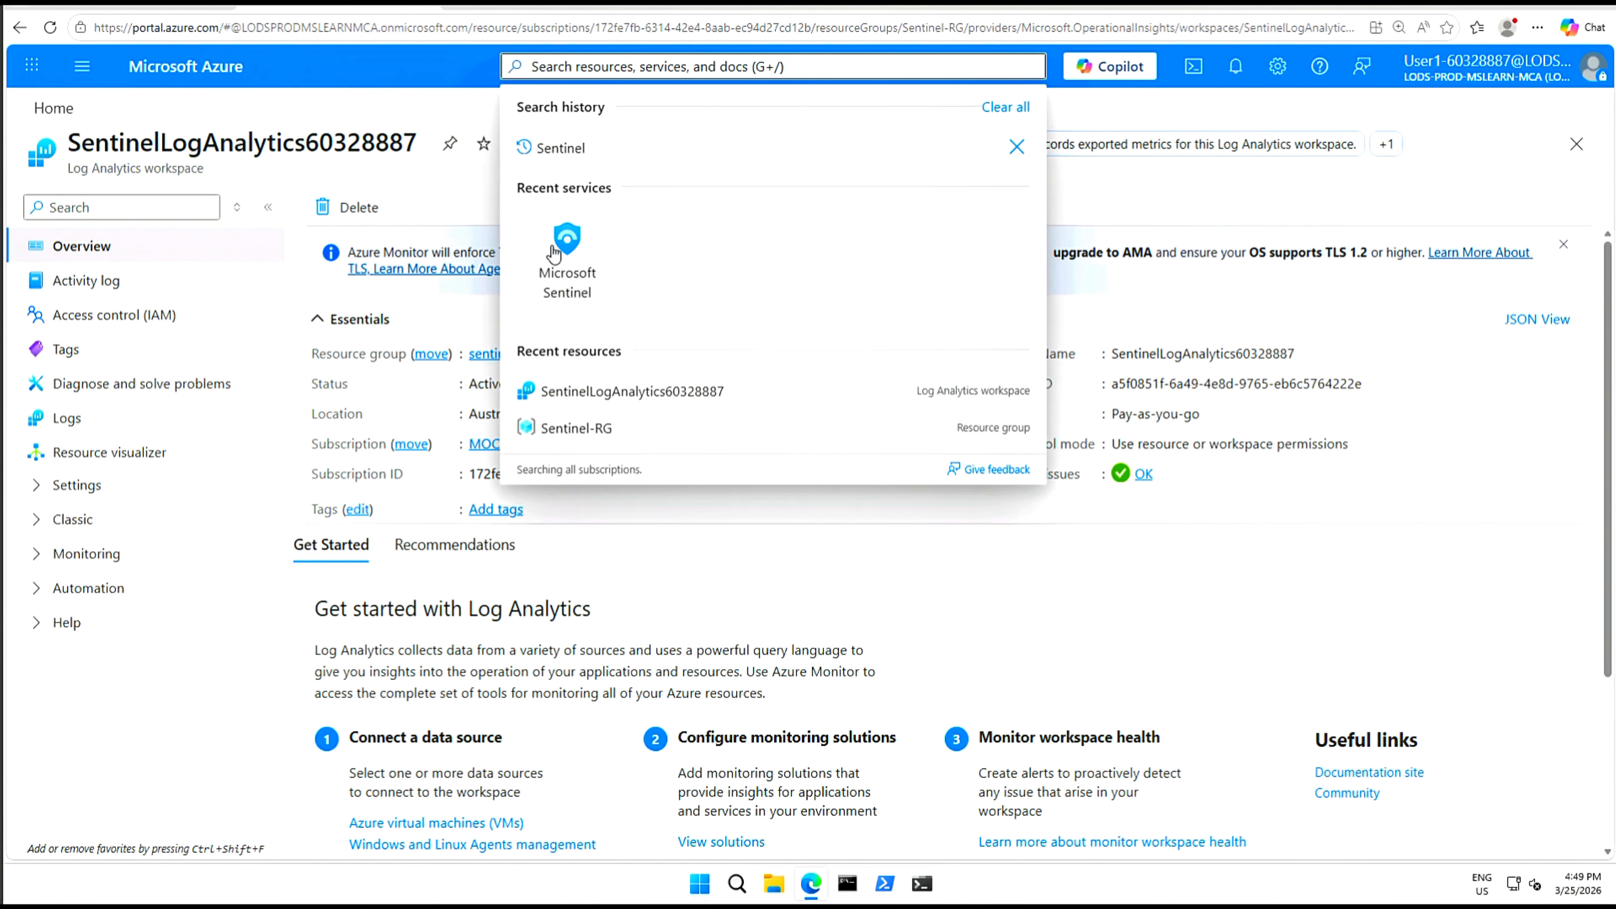
click(574, 262)
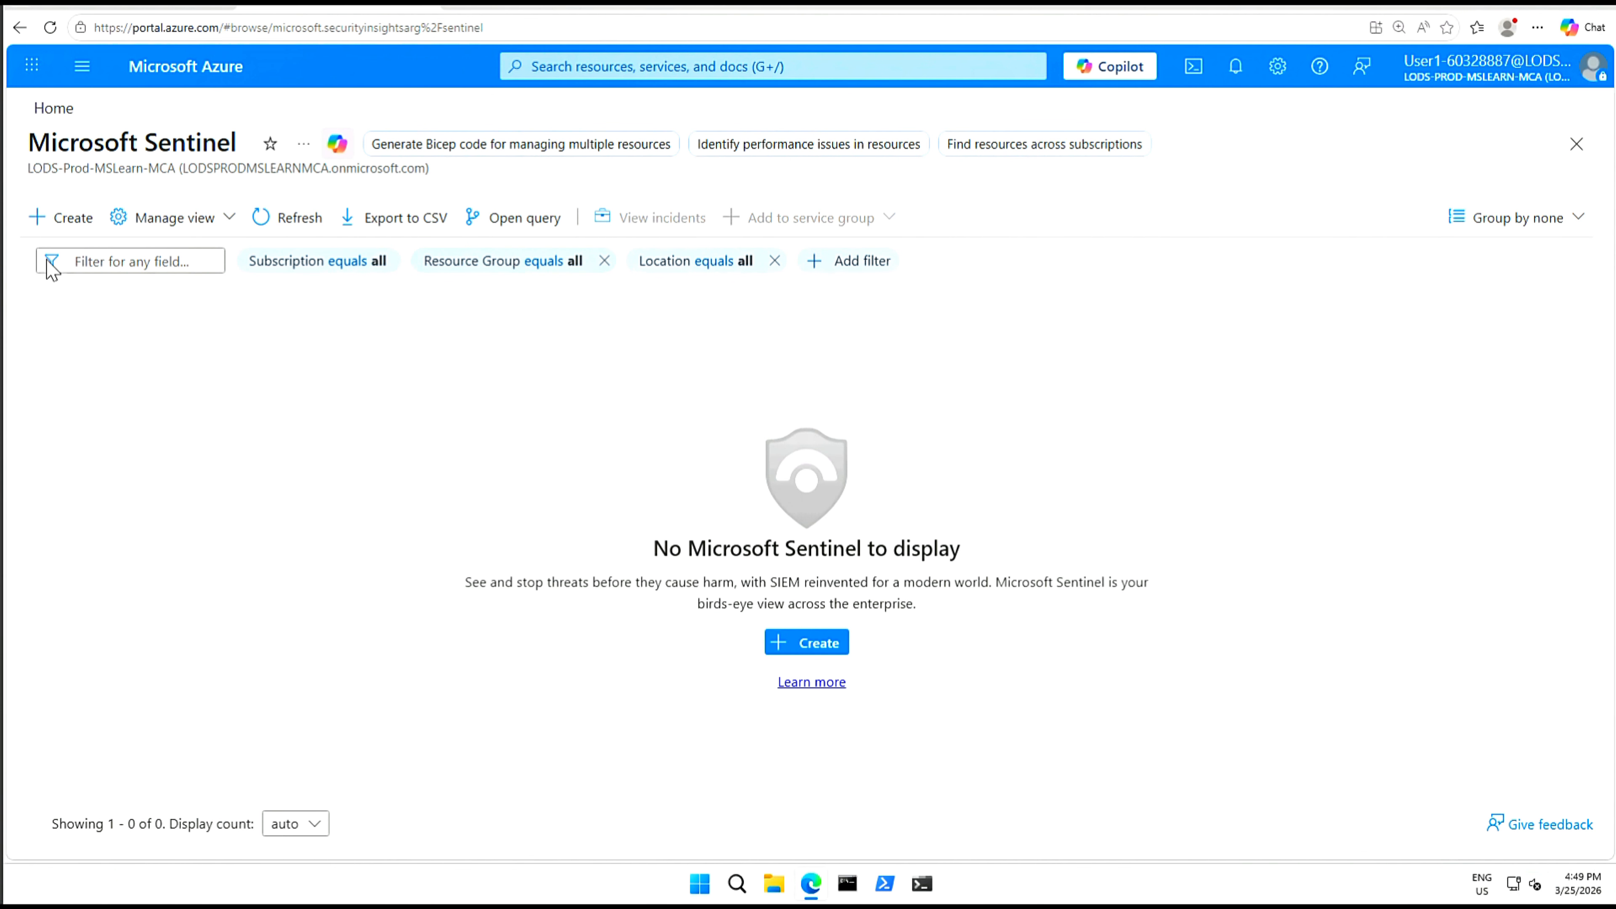
click(61, 220)
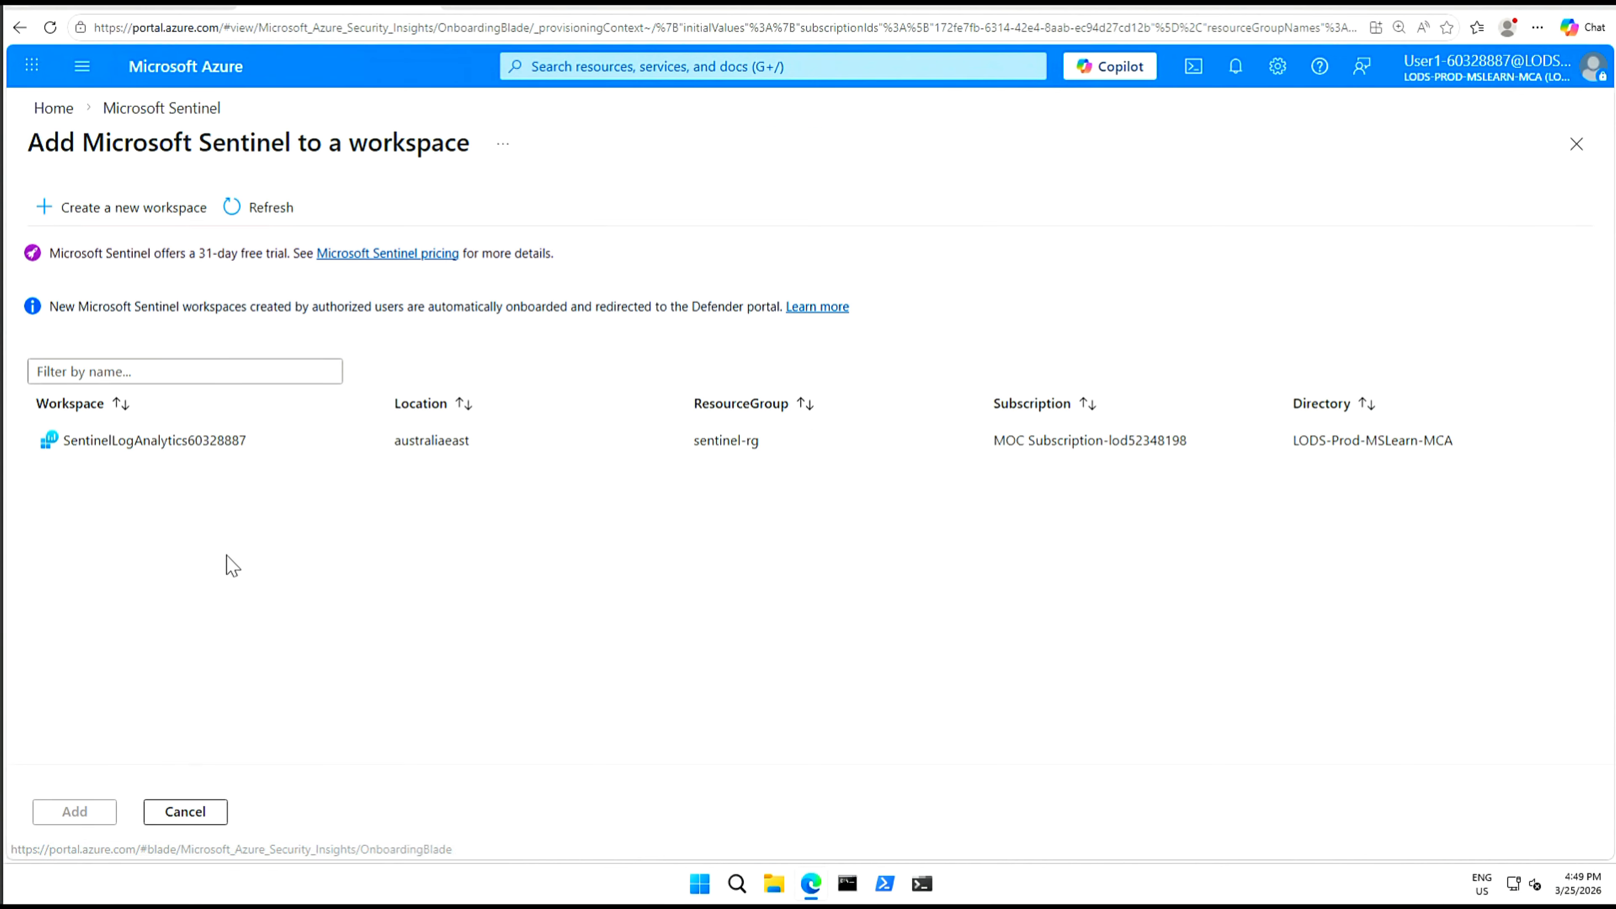
click(310, 451)
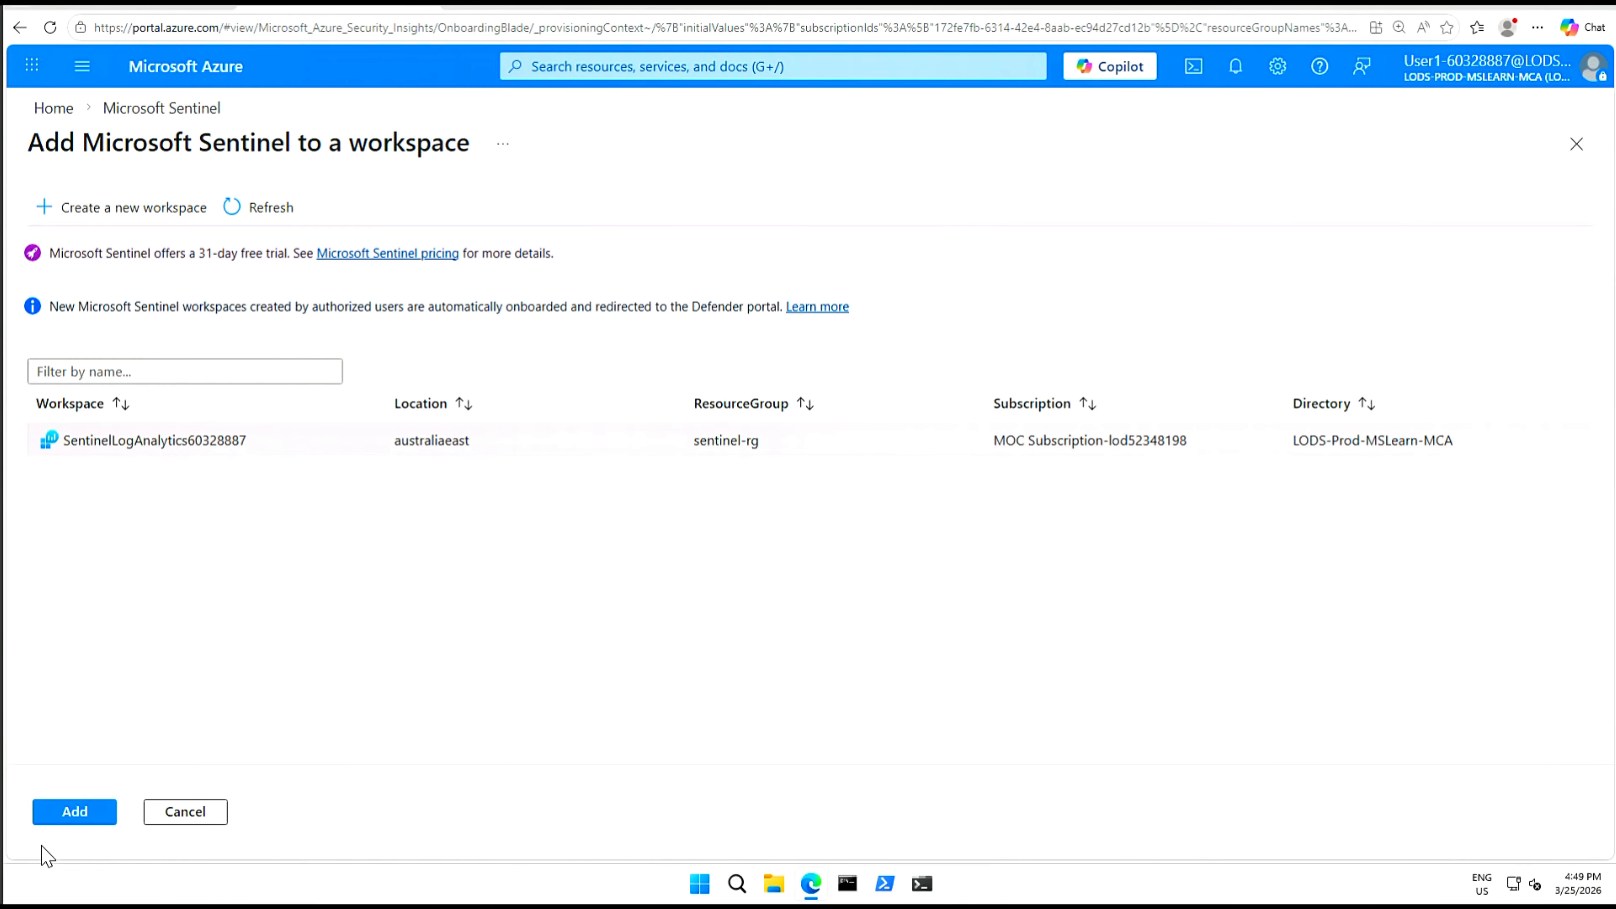
click(66, 812)
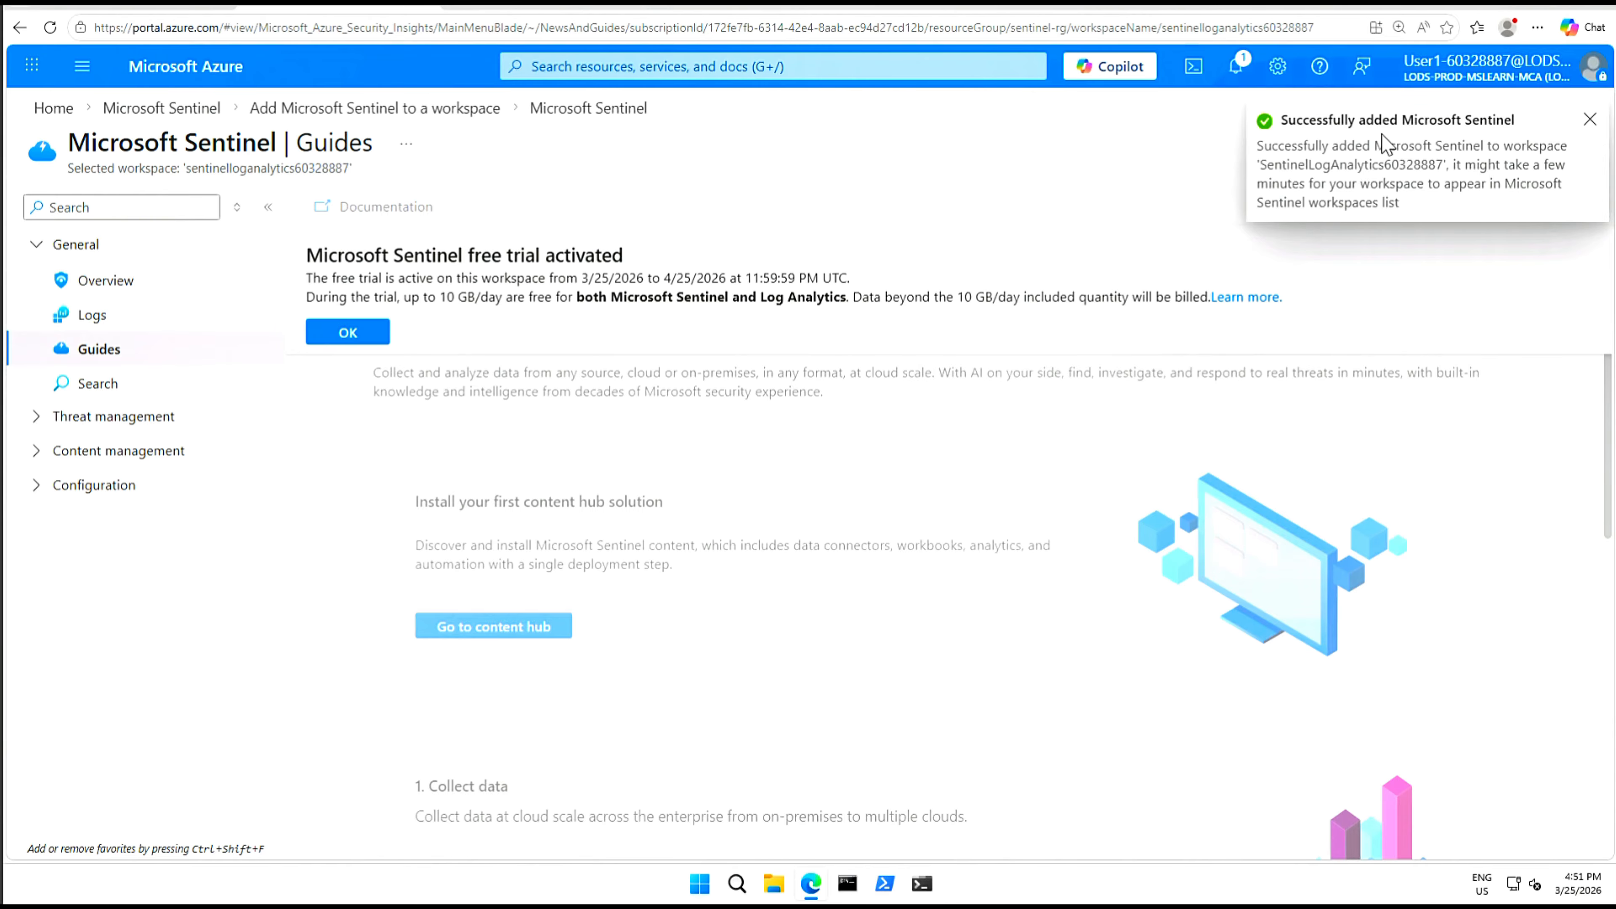
Dismiss the notification, check the free trial's validity period, and acknowledge the trial activation message.
click(1590, 120)
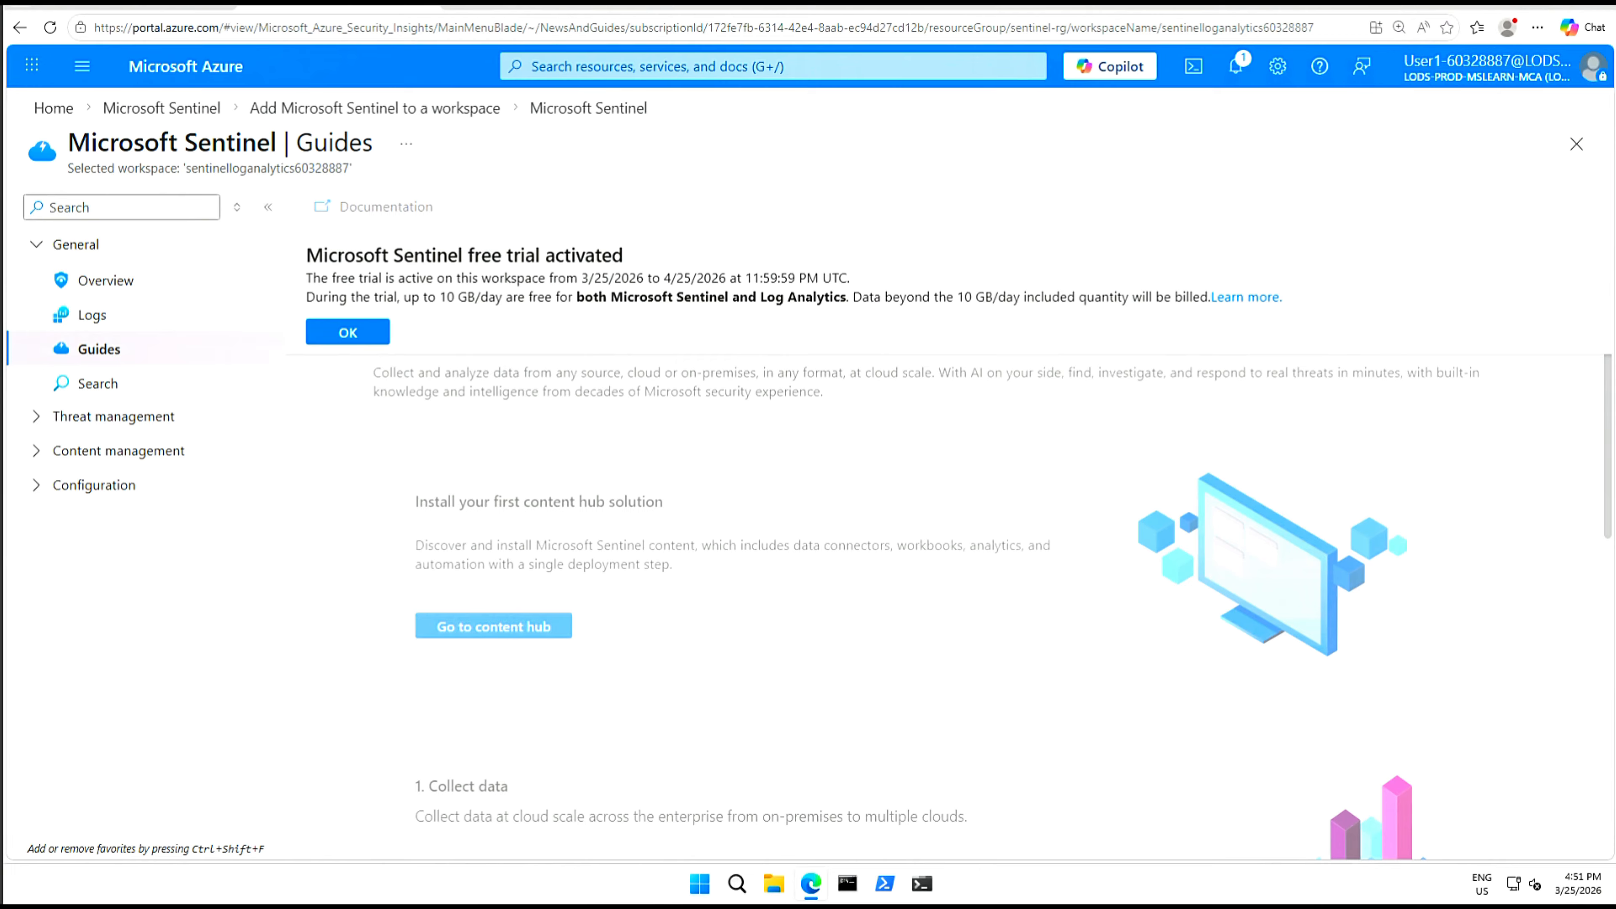
drag(581, 278, 831, 277)
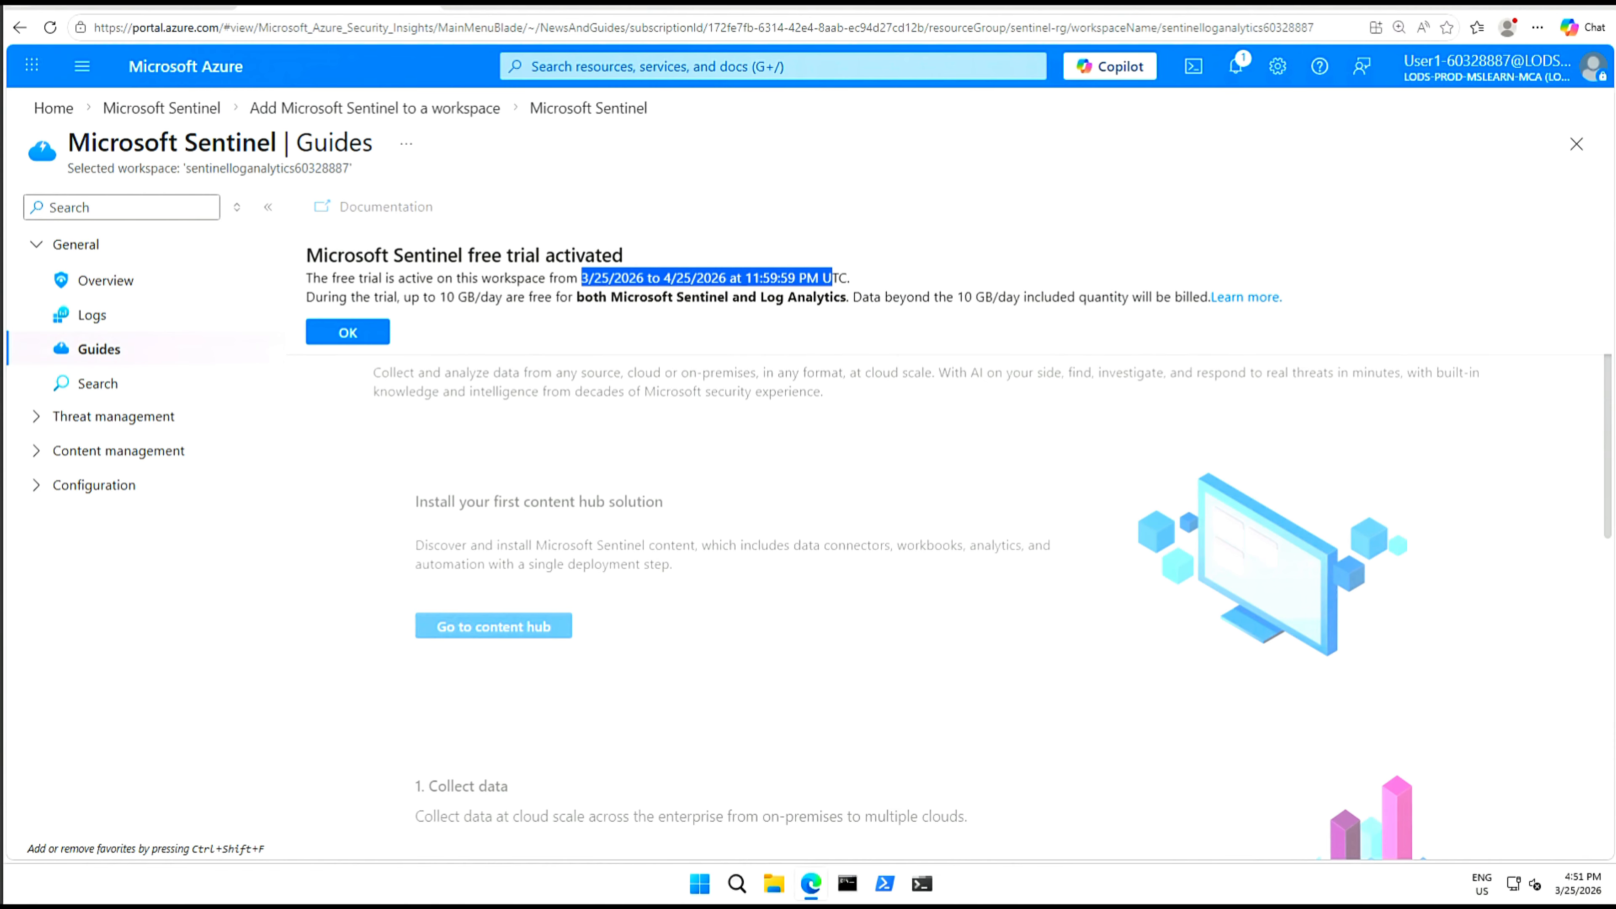
click(517, 321)
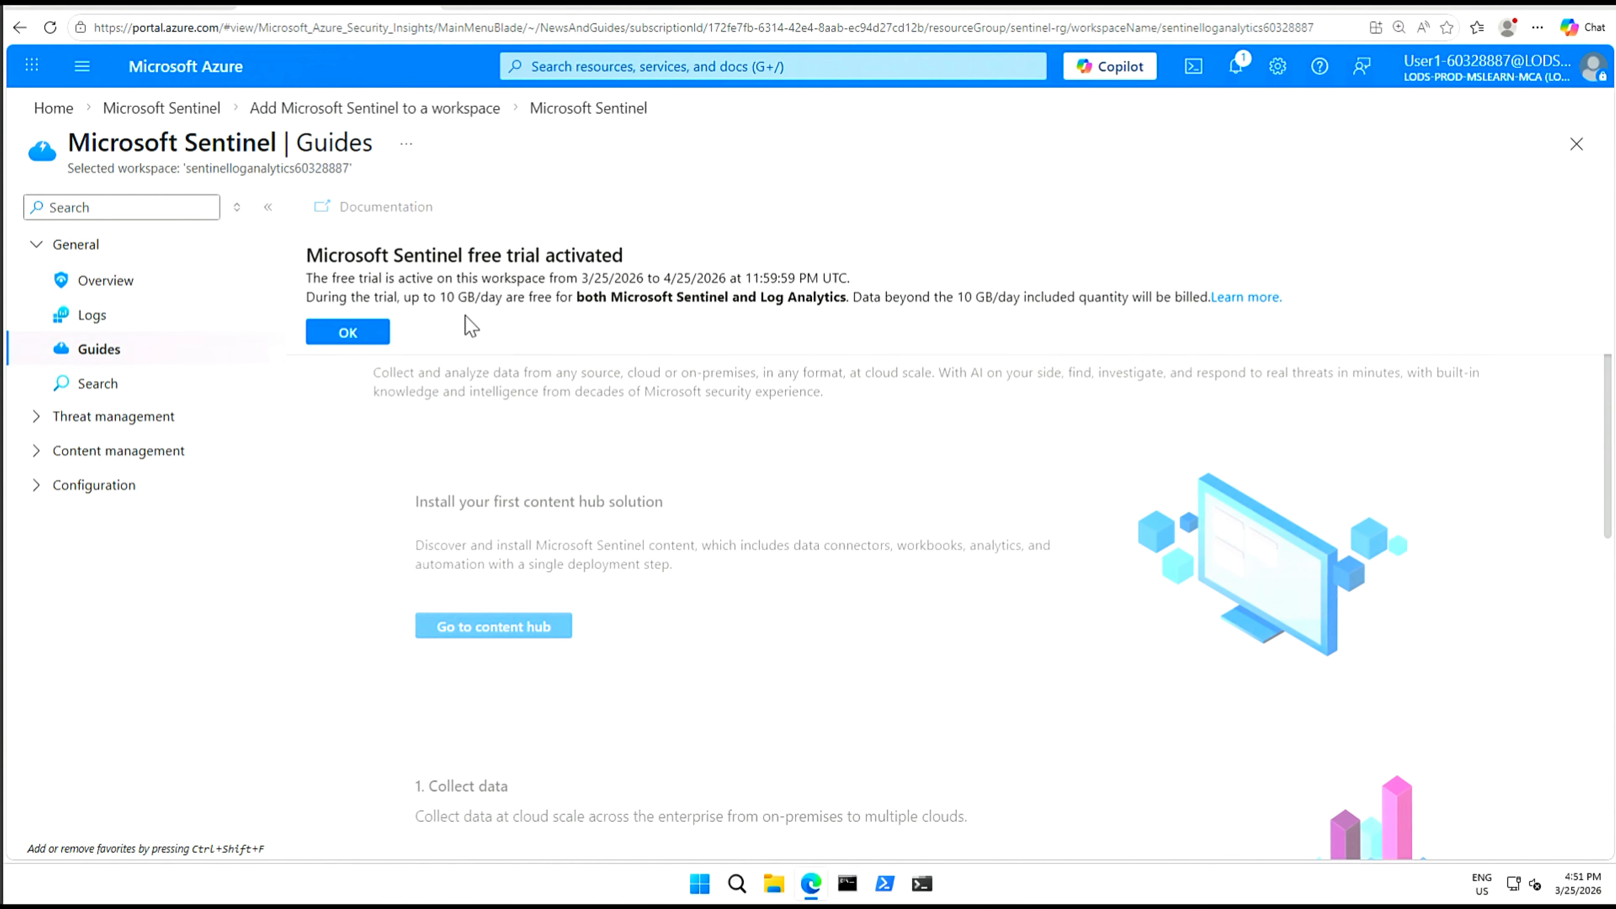
click(342, 335)
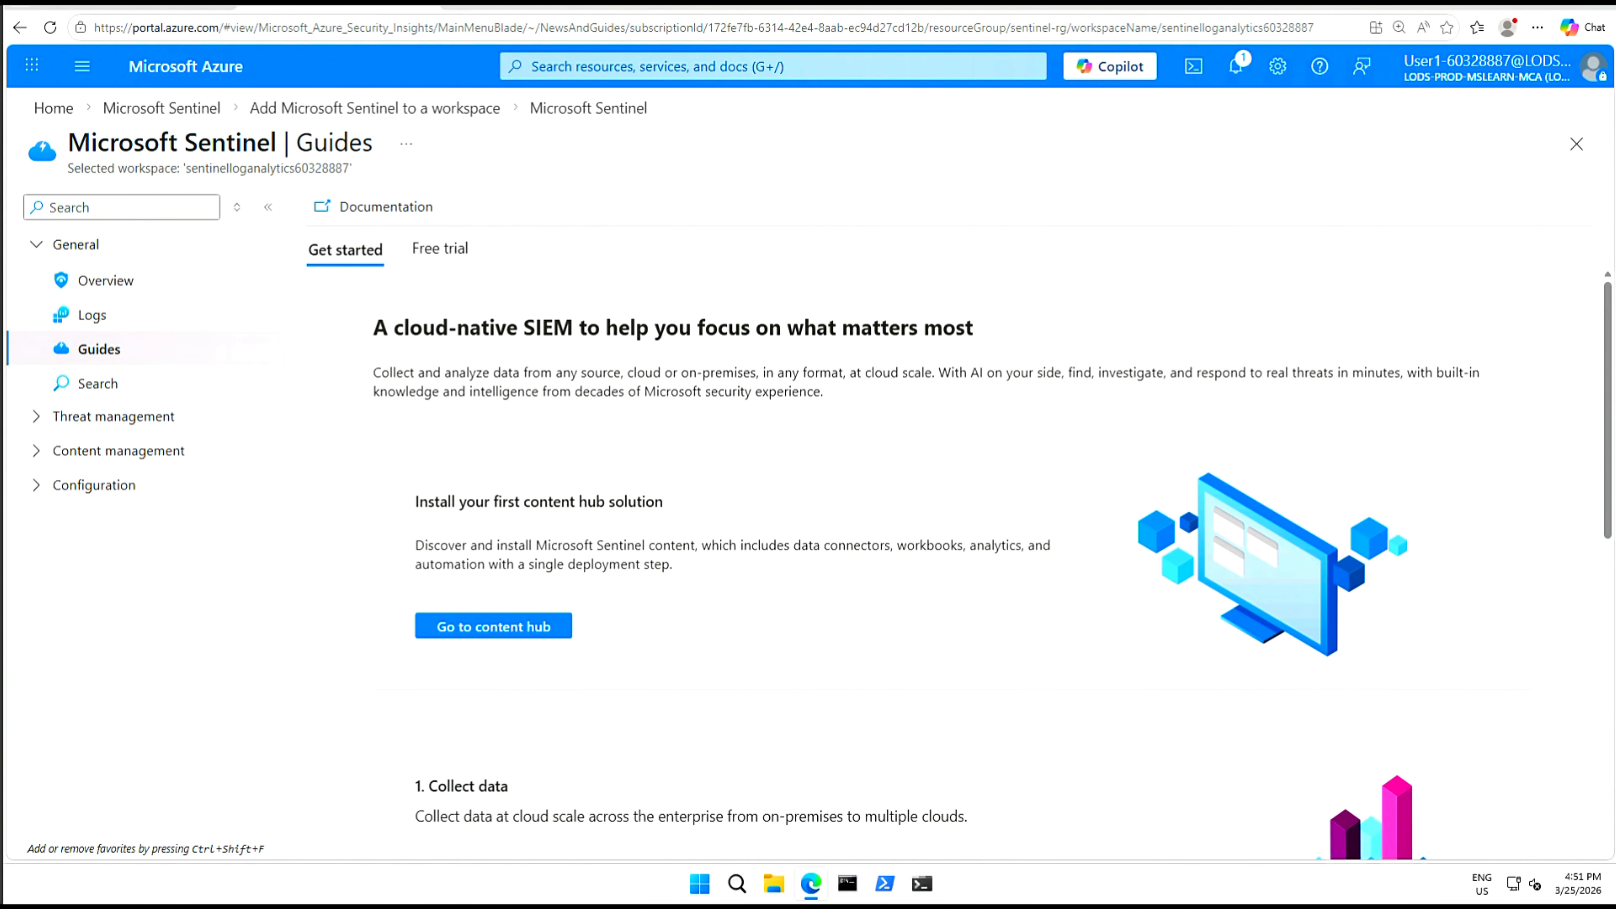
Open the Content hub under Content management and search it for "Entra ID".
click(36, 453)
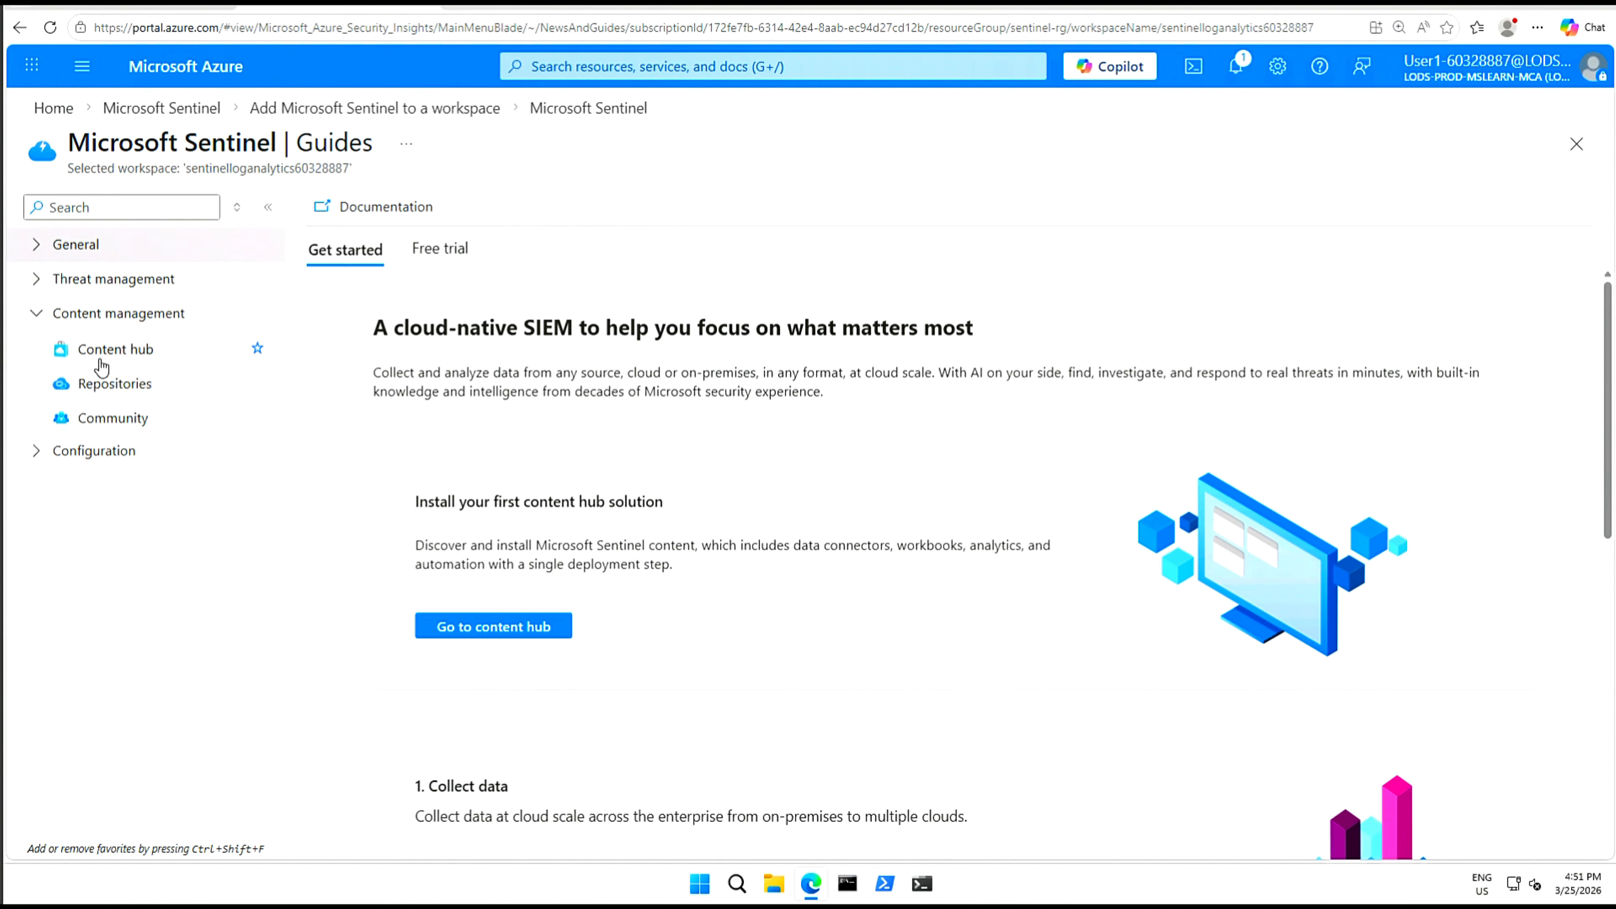
click(125, 357)
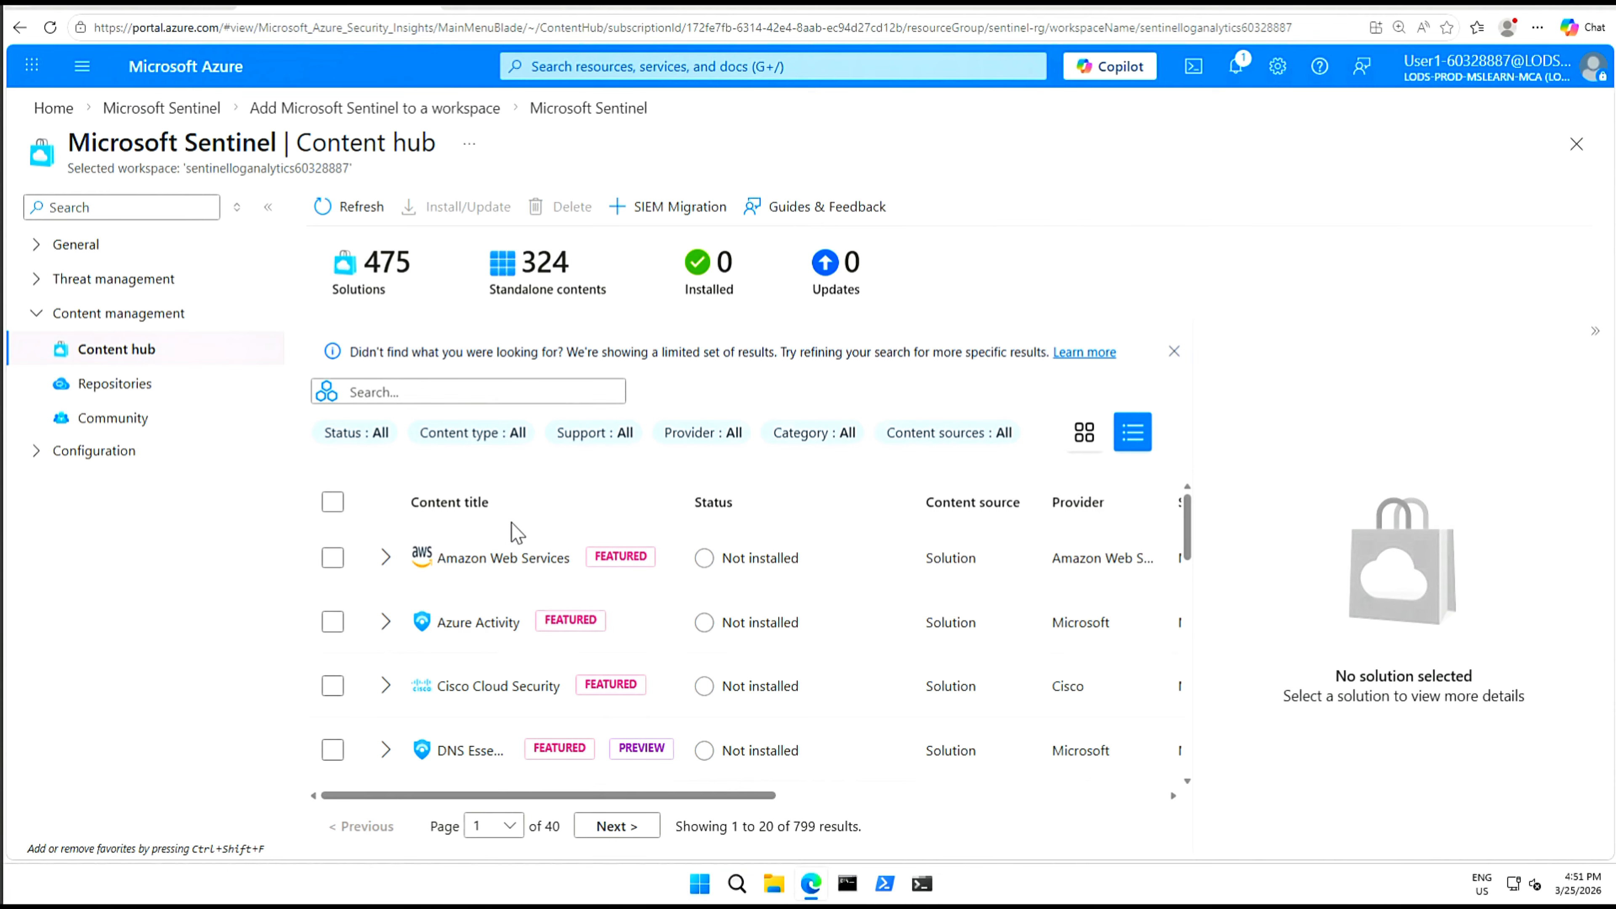
click(469, 392)
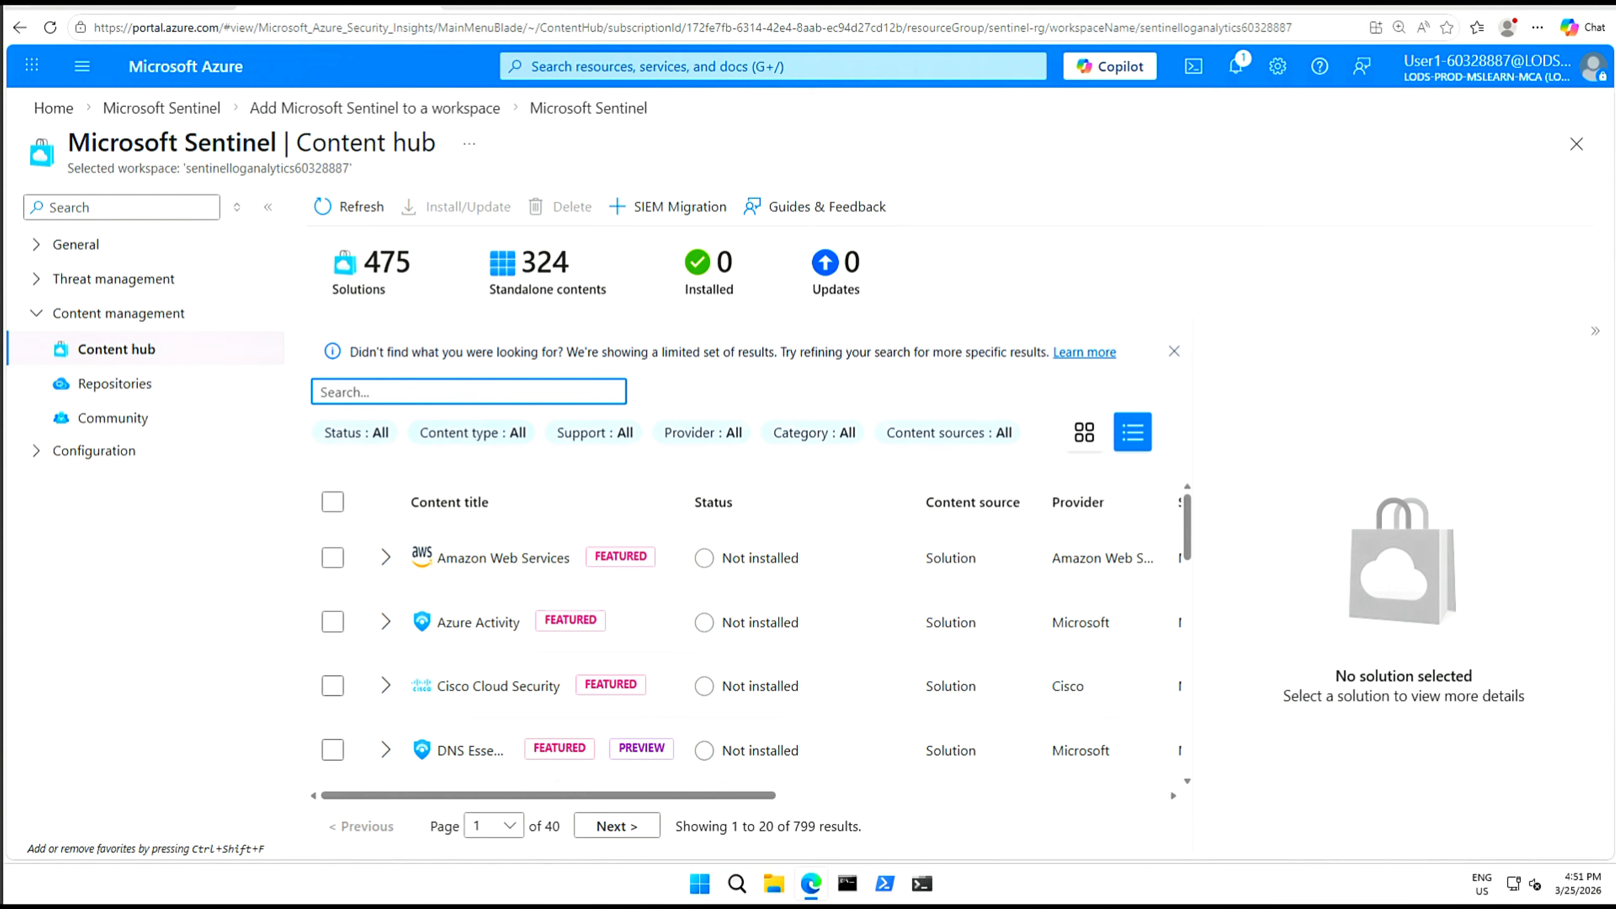
text(Ent)
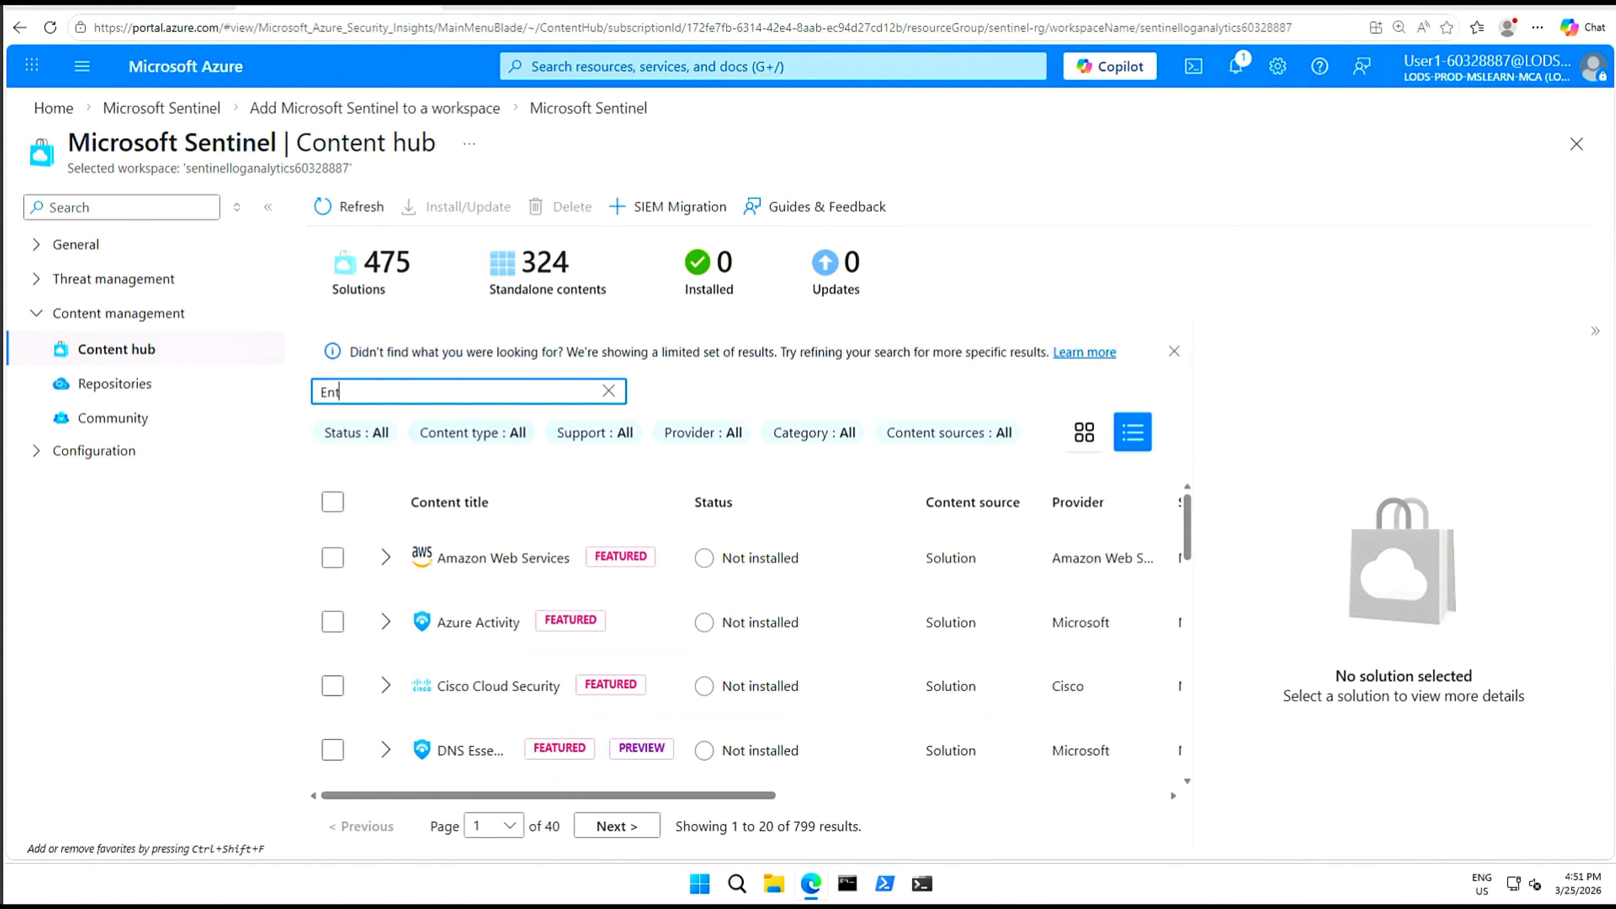
text(ra ID)
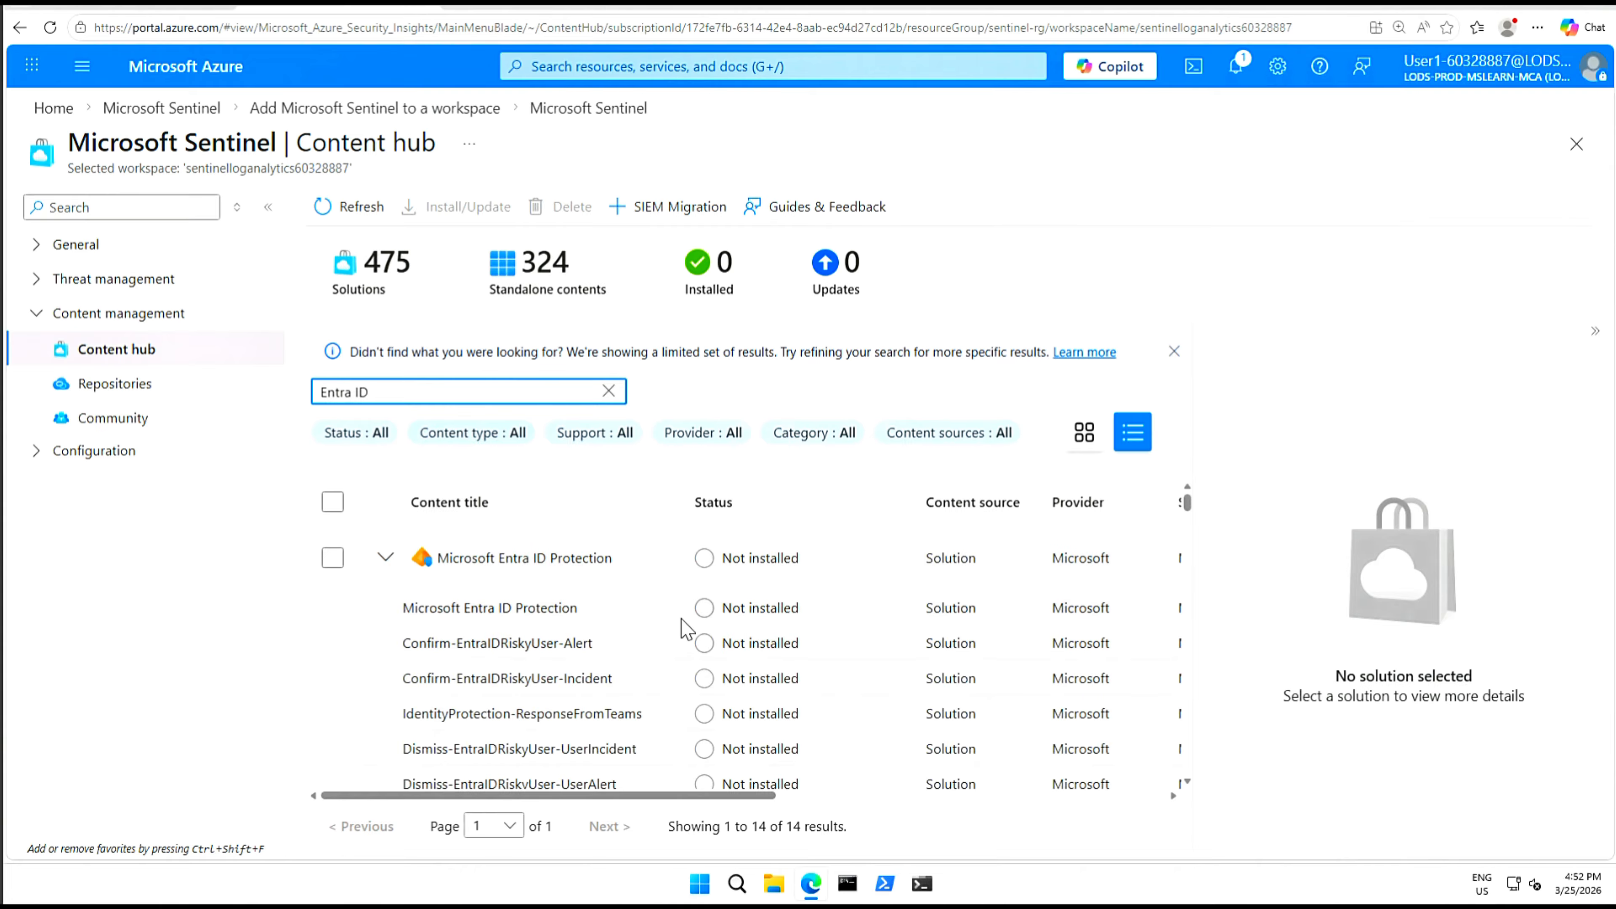
Select the featured Microsoft Entra ID solution in the search results and install it.
click(386, 560)
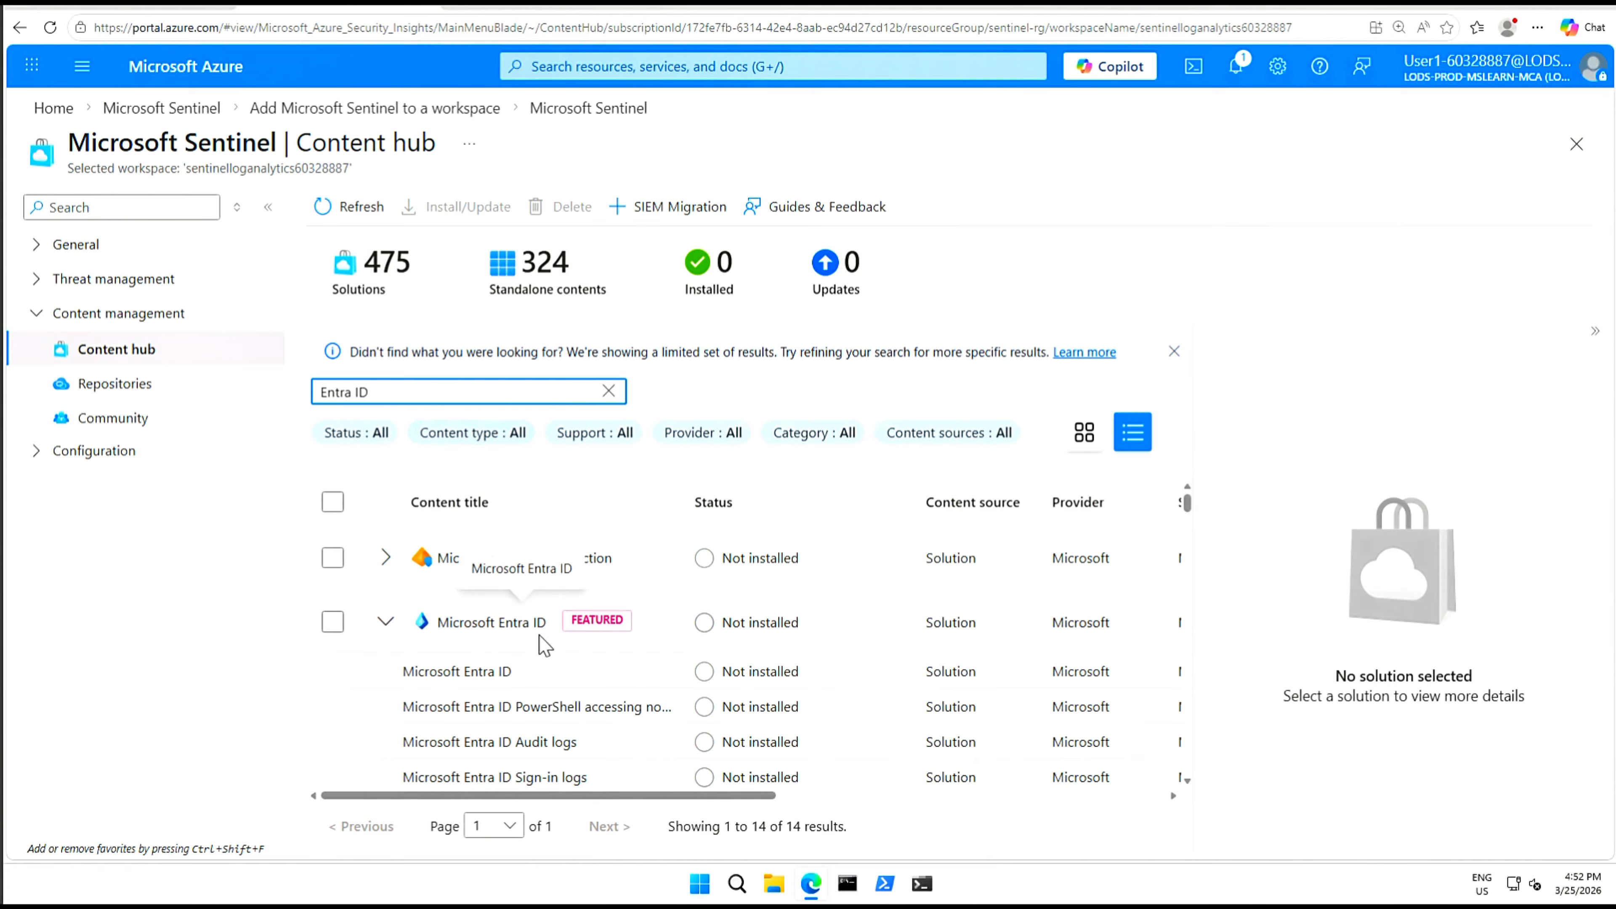
click(332, 621)
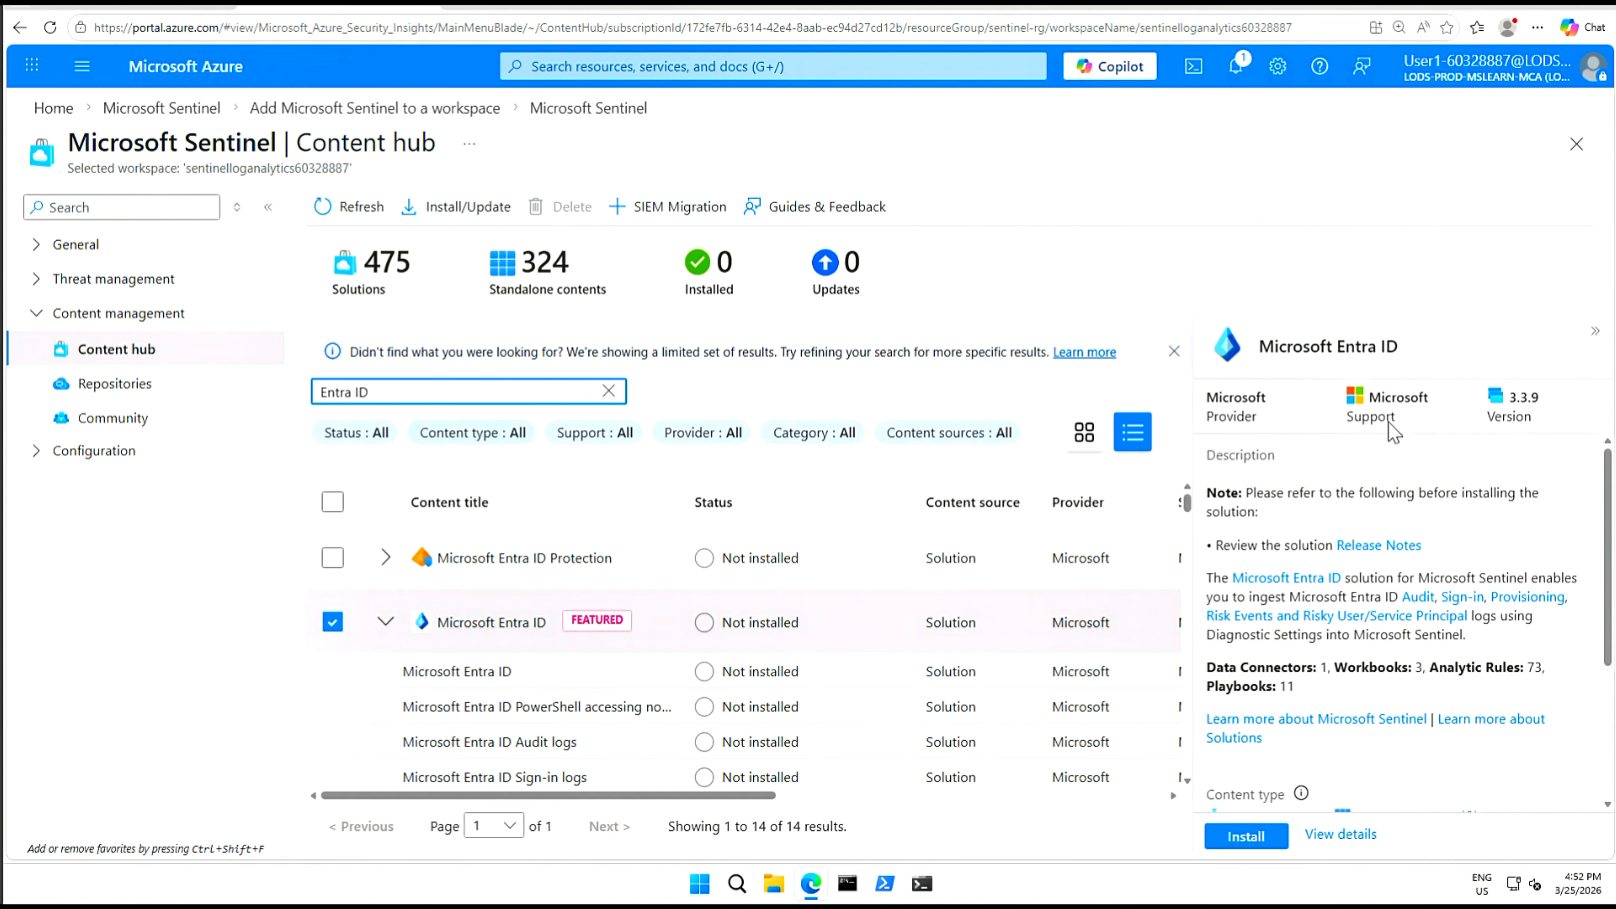
click(1244, 844)
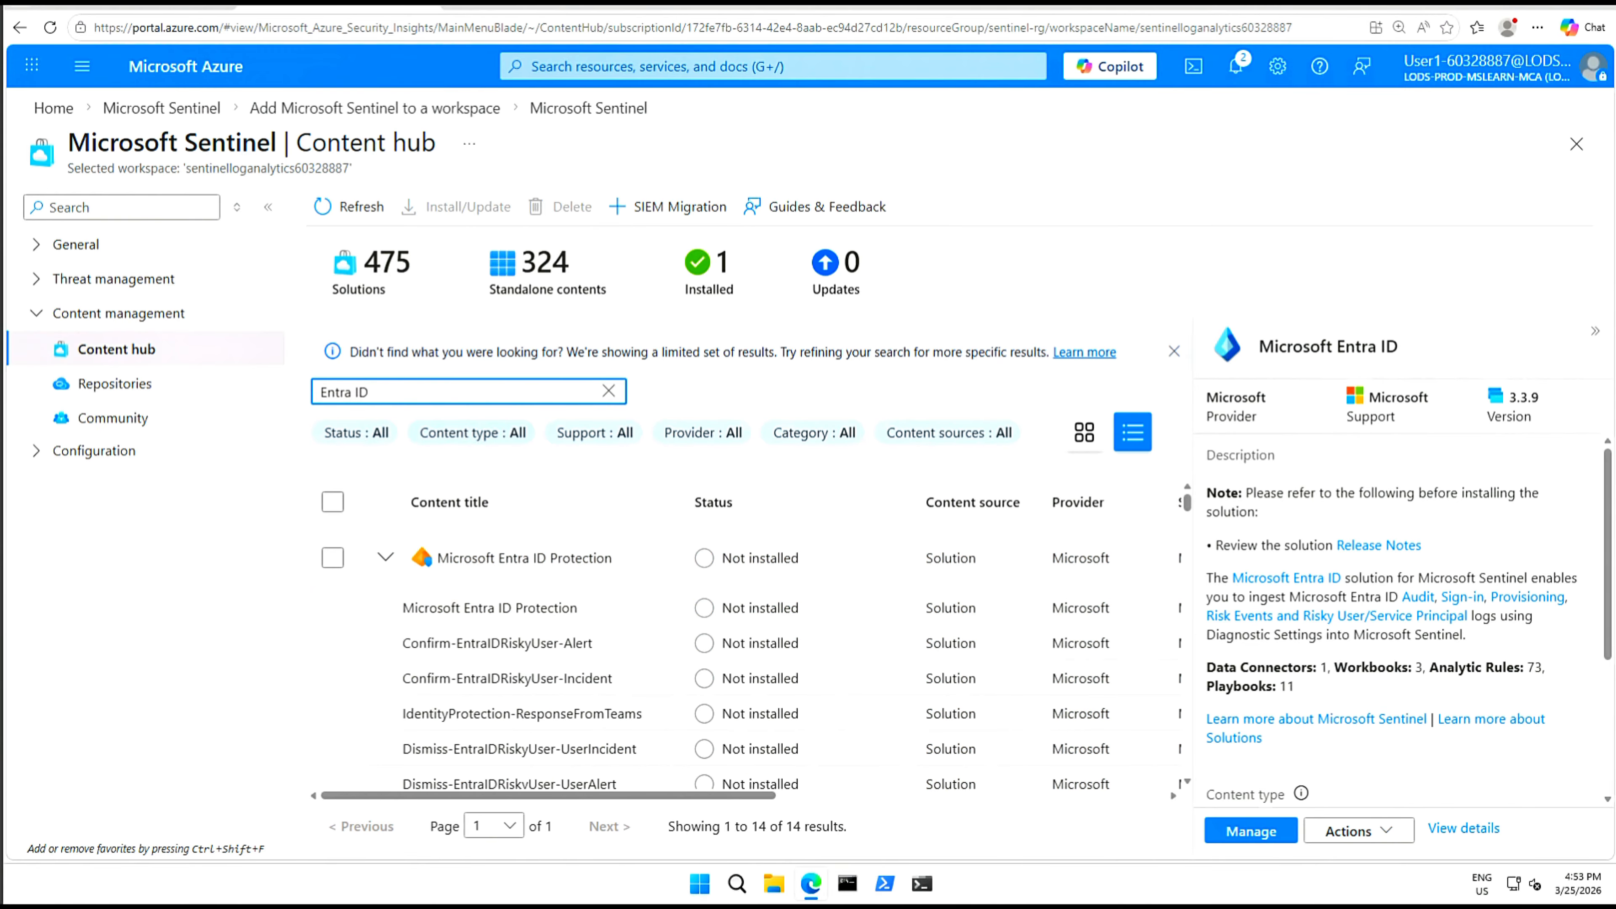
Open the management page of the installed Microsoft Entra ID solution and review its description, content types and available actions.
click(1251, 831)
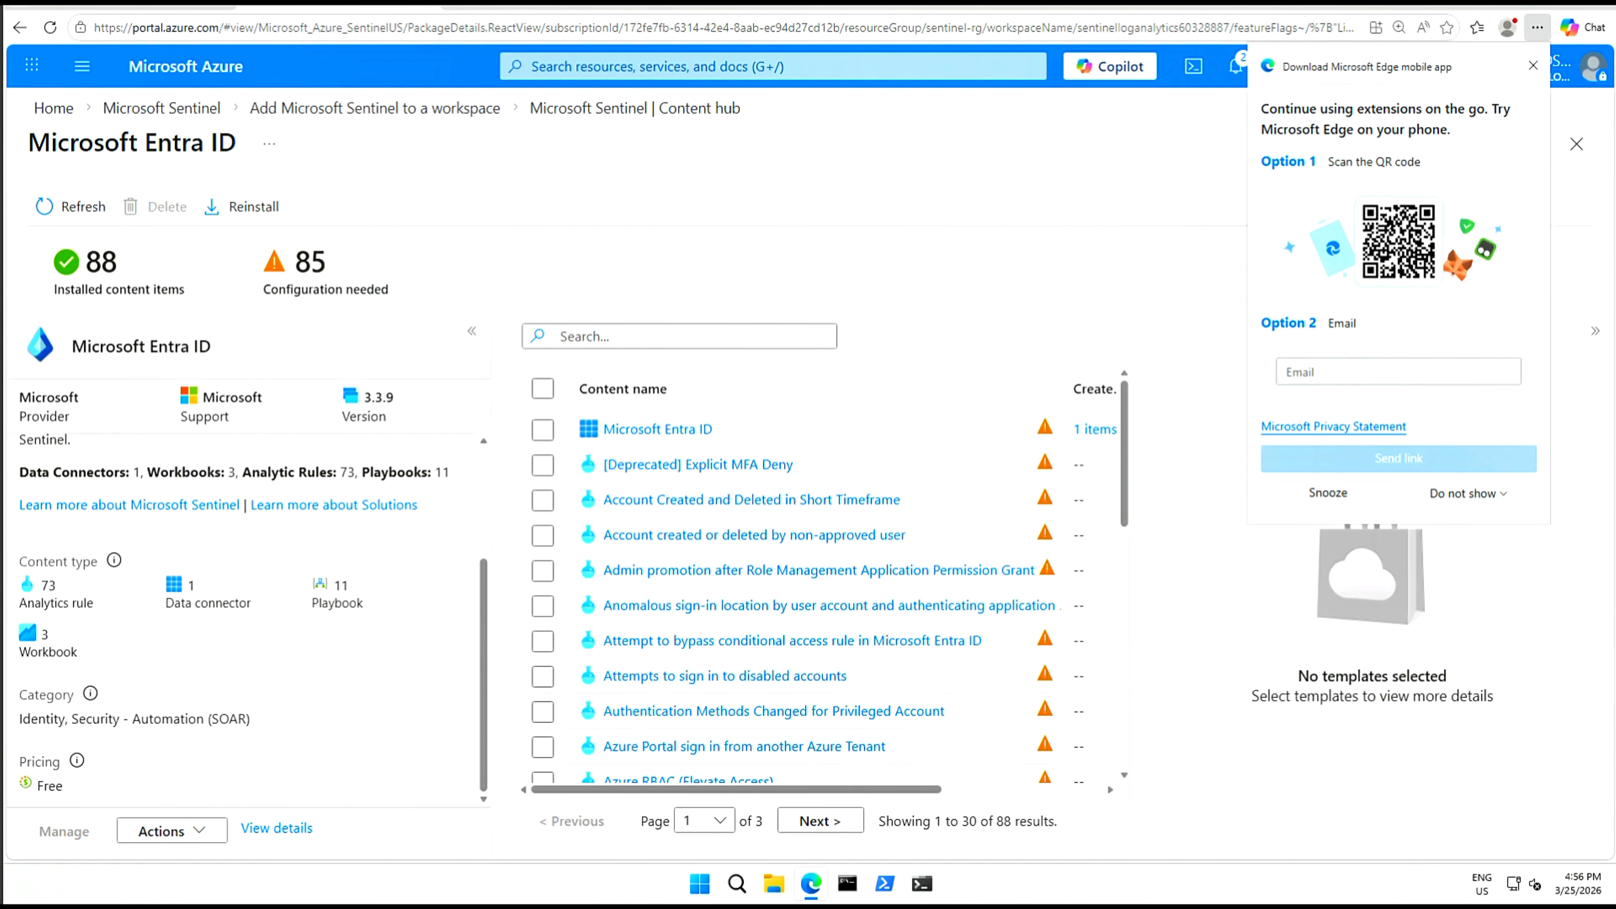
click(1533, 66)
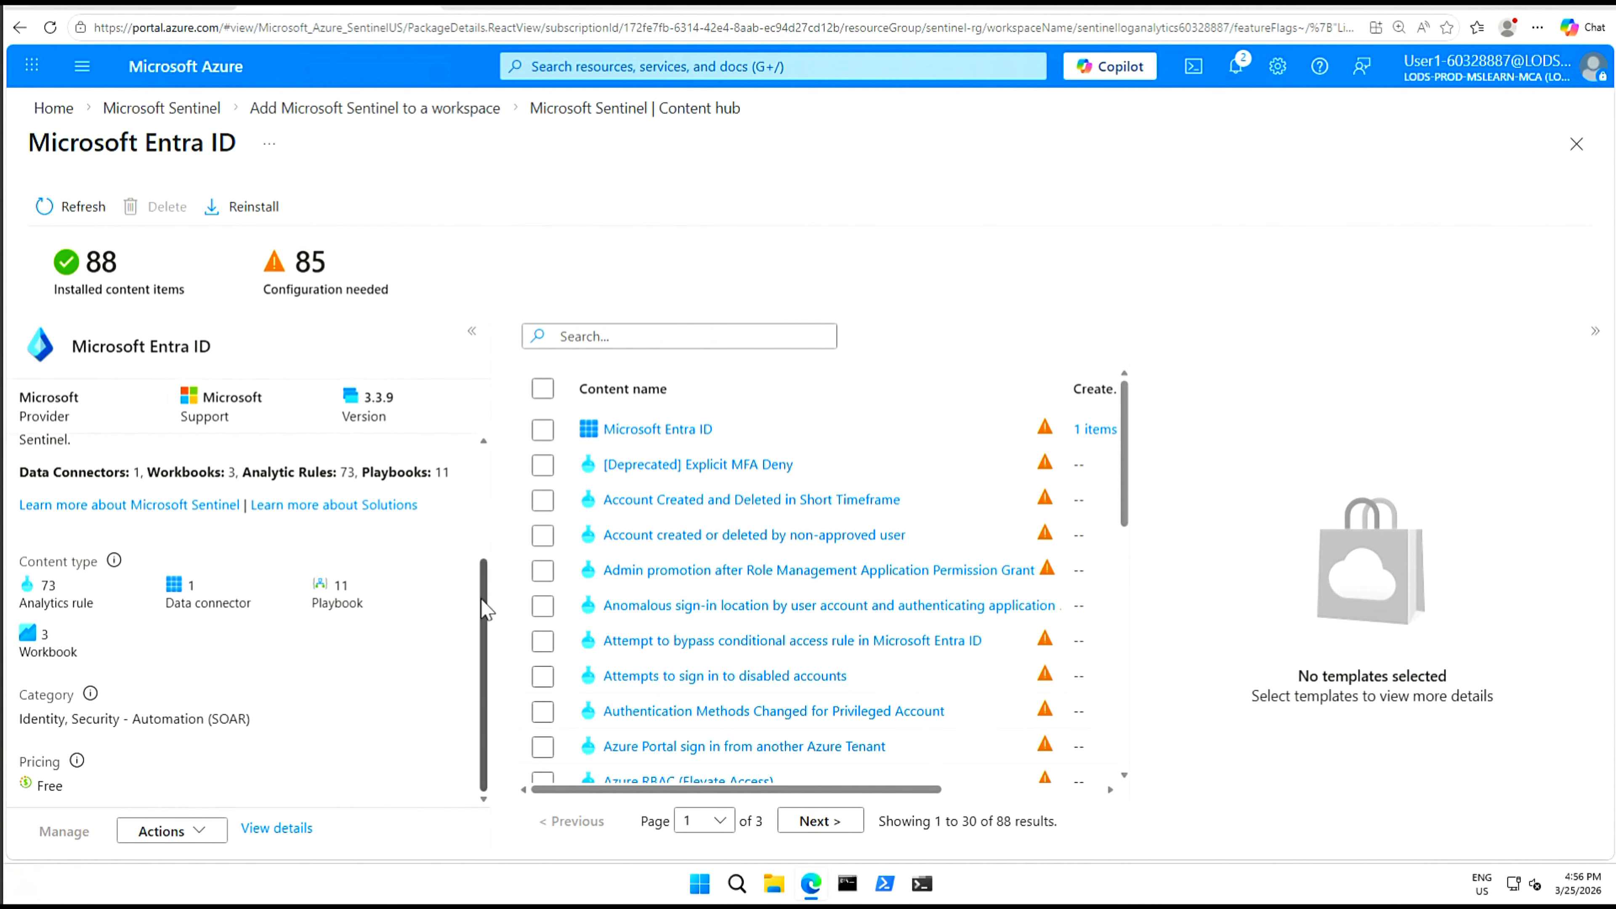
drag(484, 586, 483, 482)
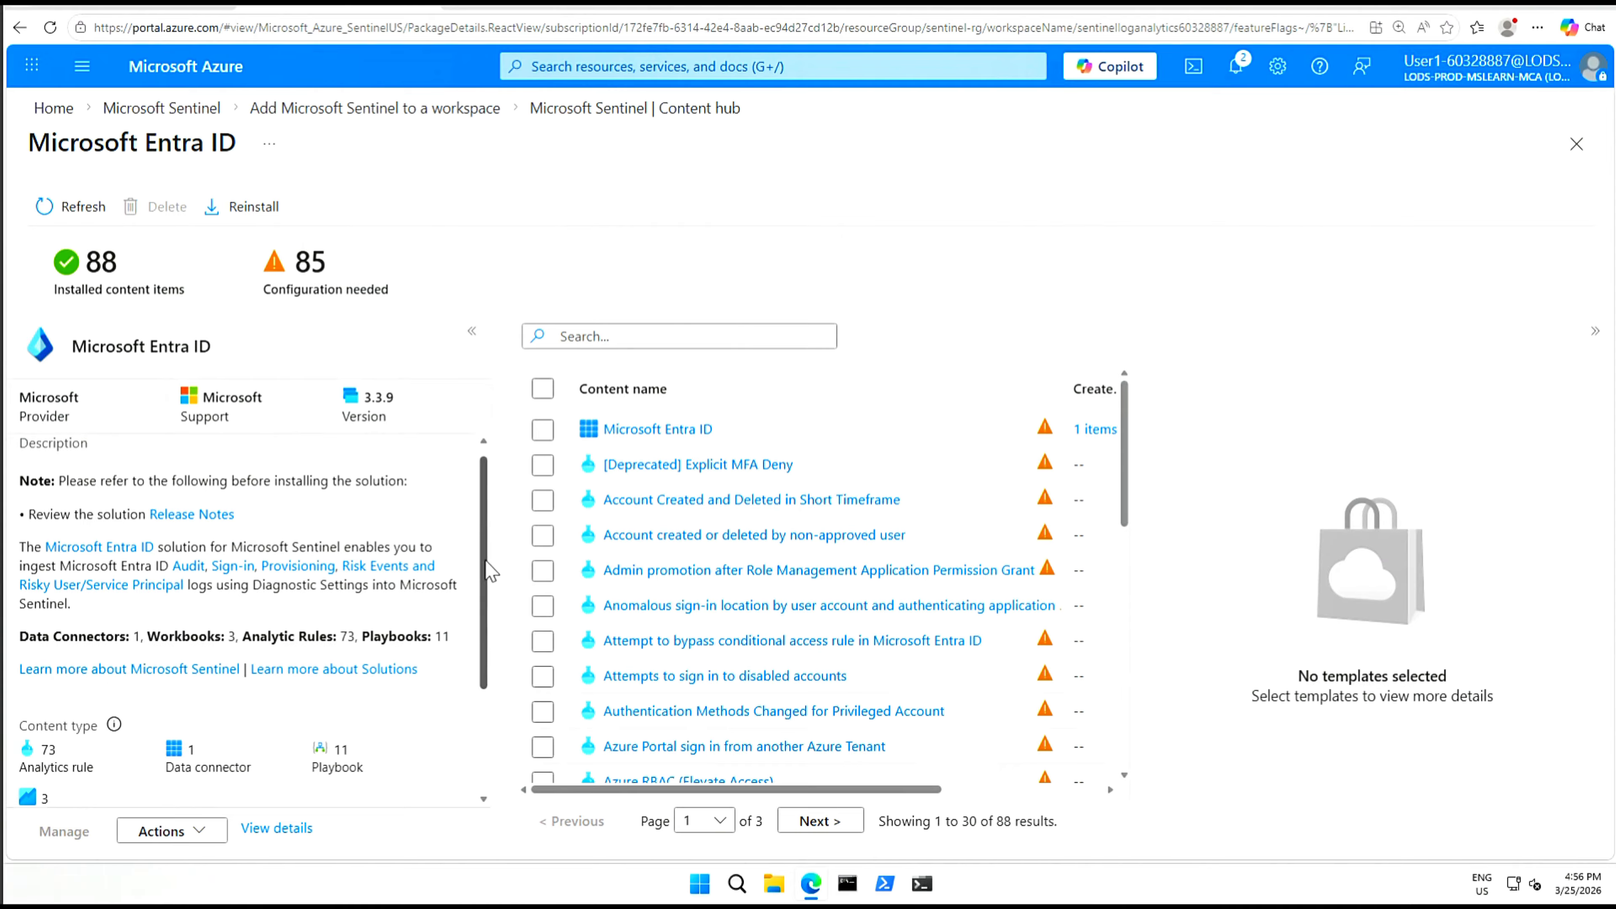
drag(487, 568, 481, 725)
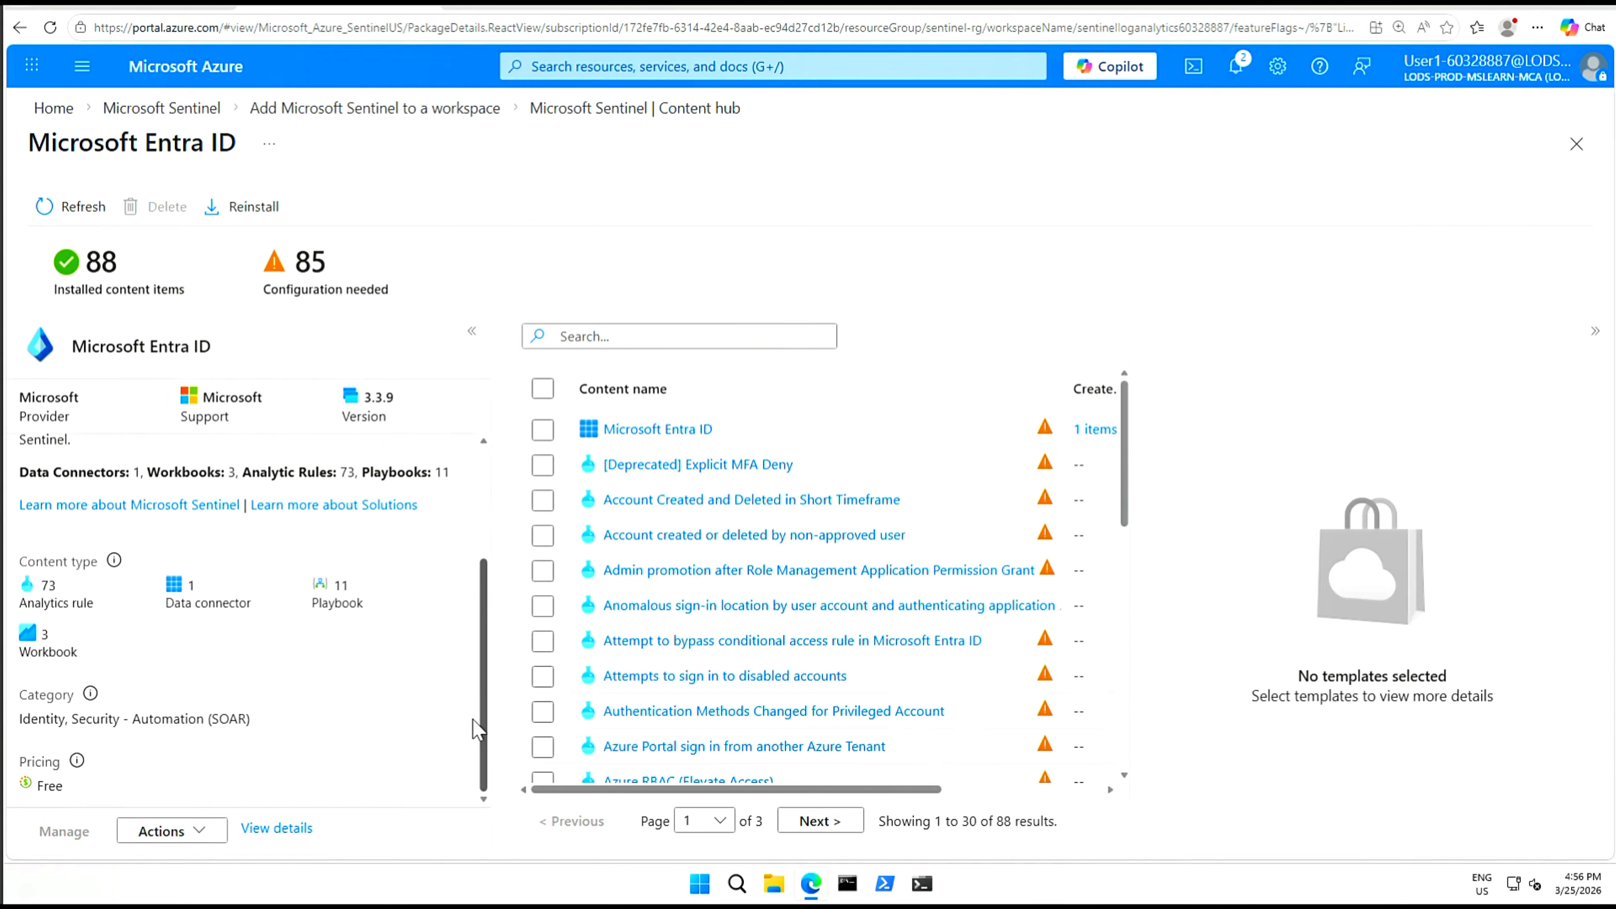
click(198, 842)
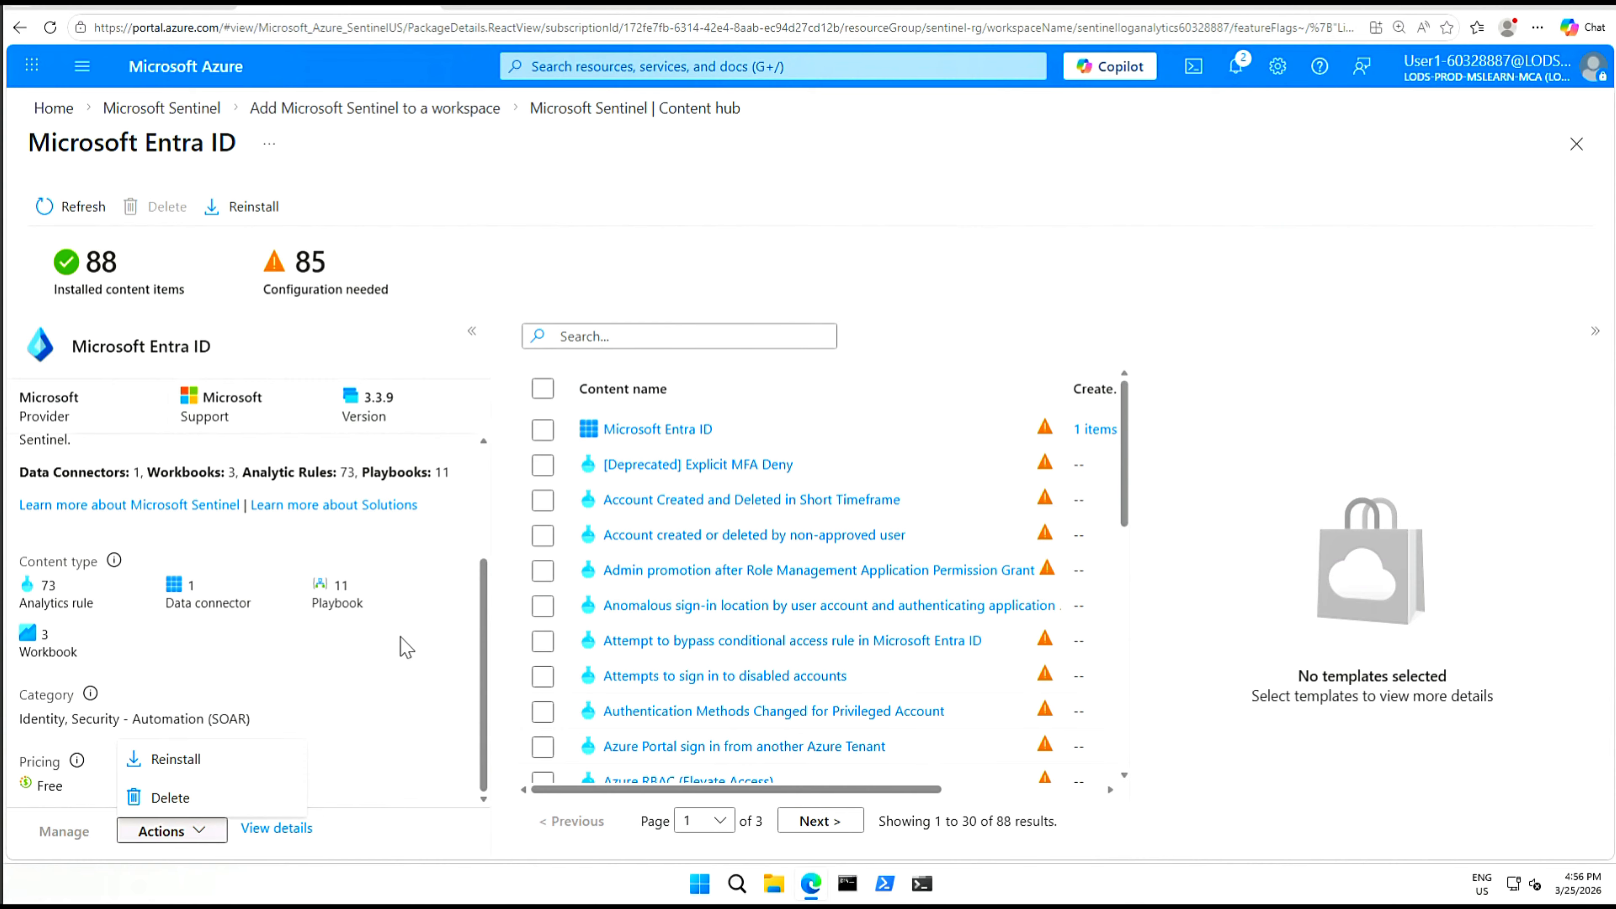
click(184, 608)
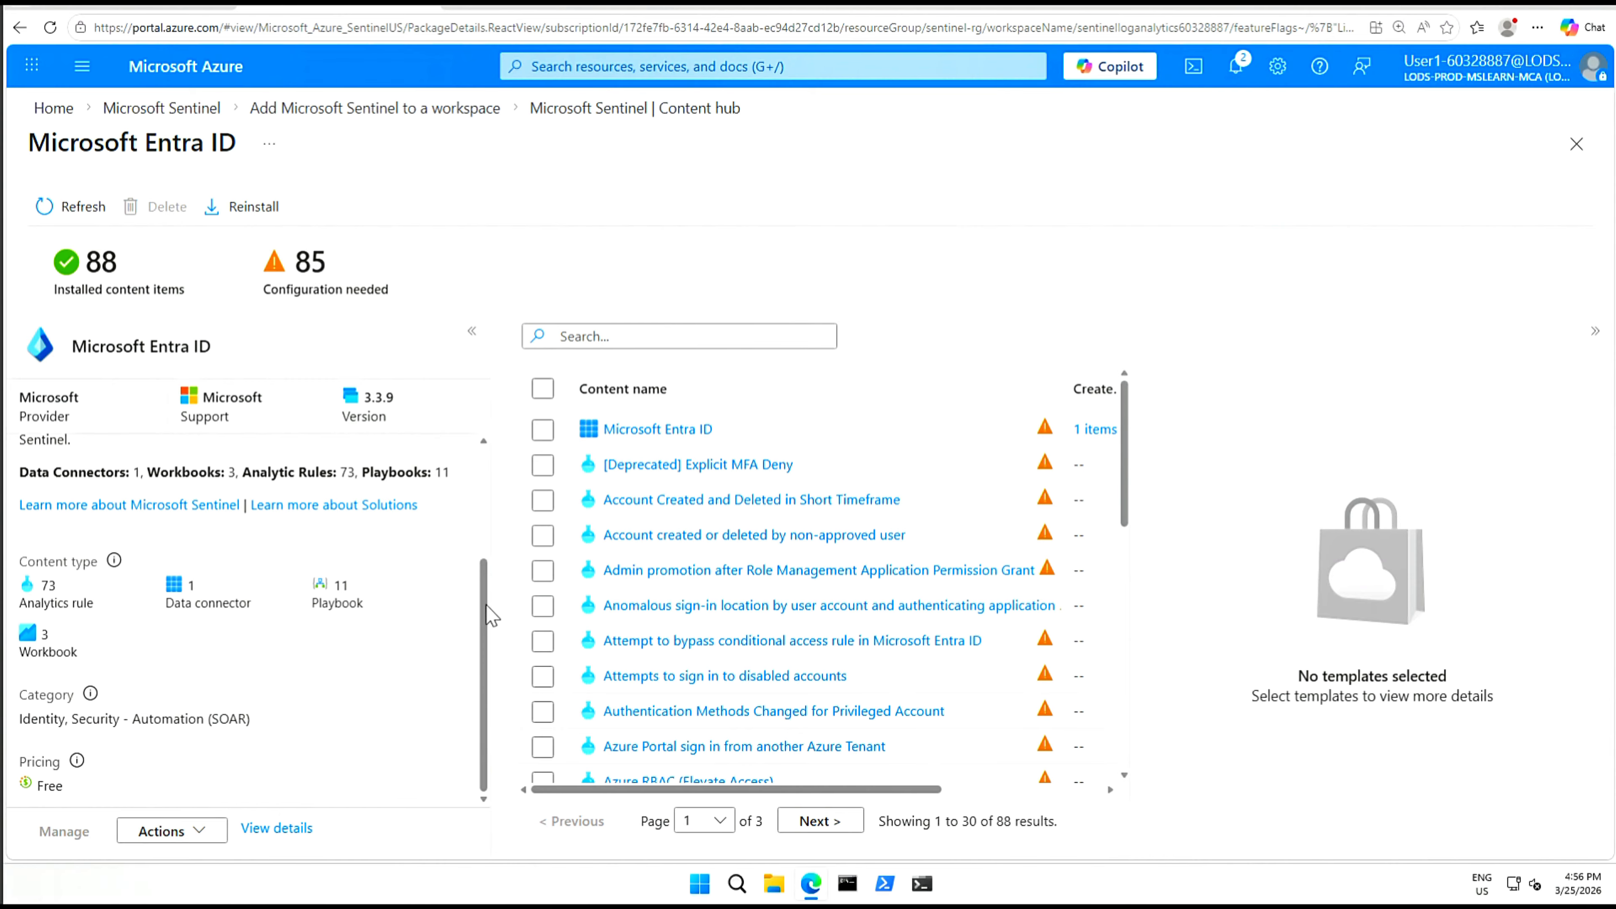
drag(488, 614, 485, 456)
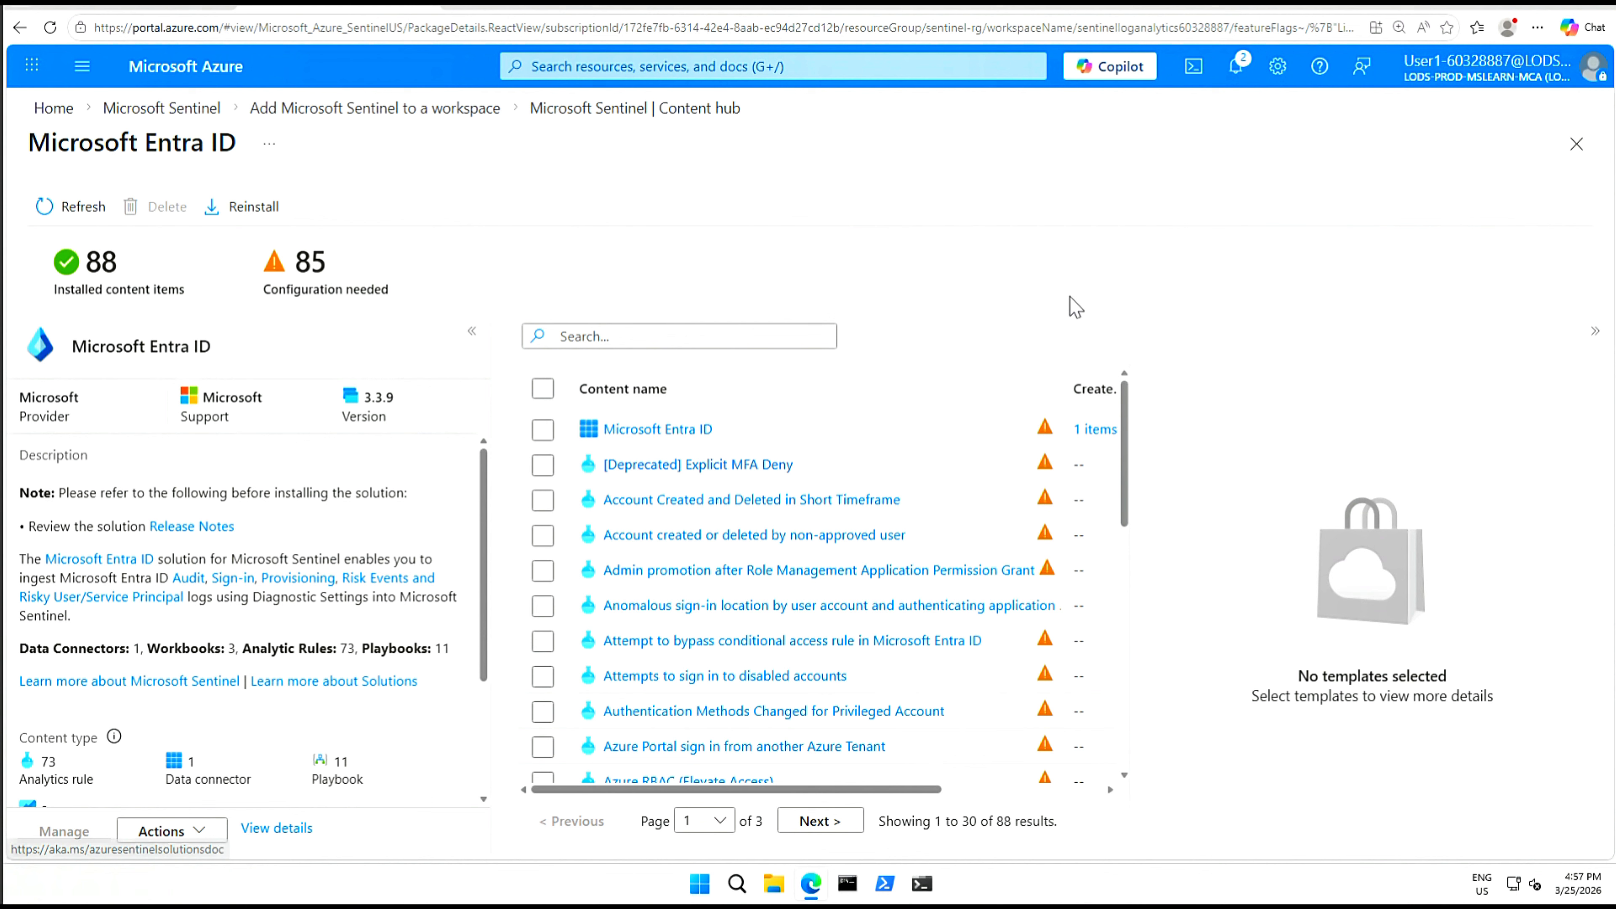
Go to Data connectors under Configuration and open the Microsoft Entra ID connector's page to check its prerequisites.
click(653, 109)
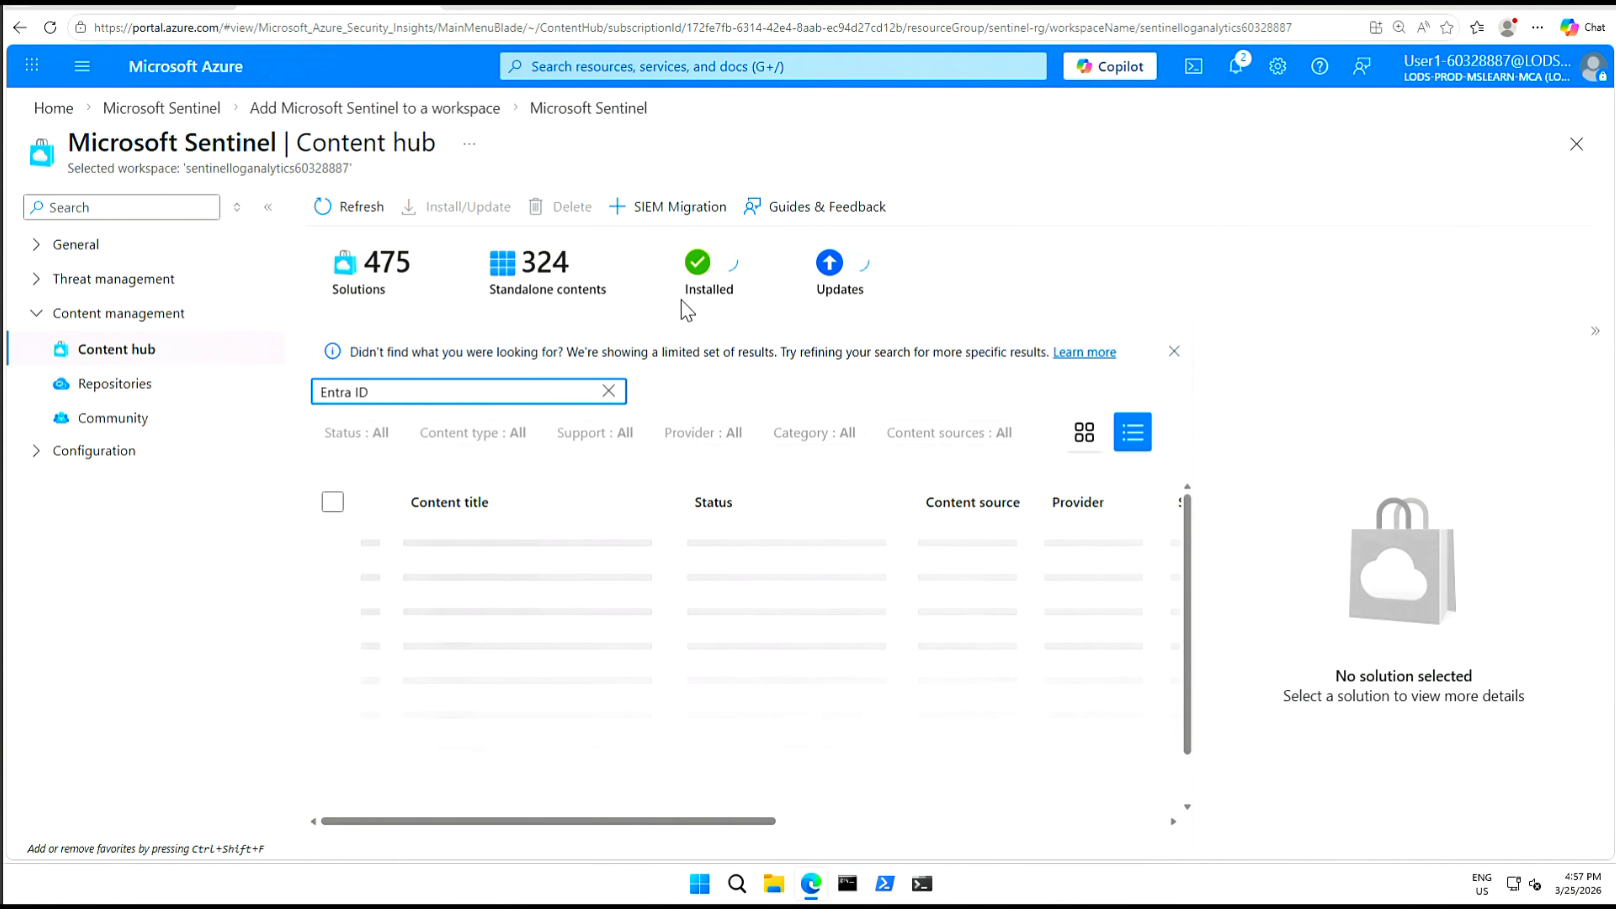
click(34, 461)
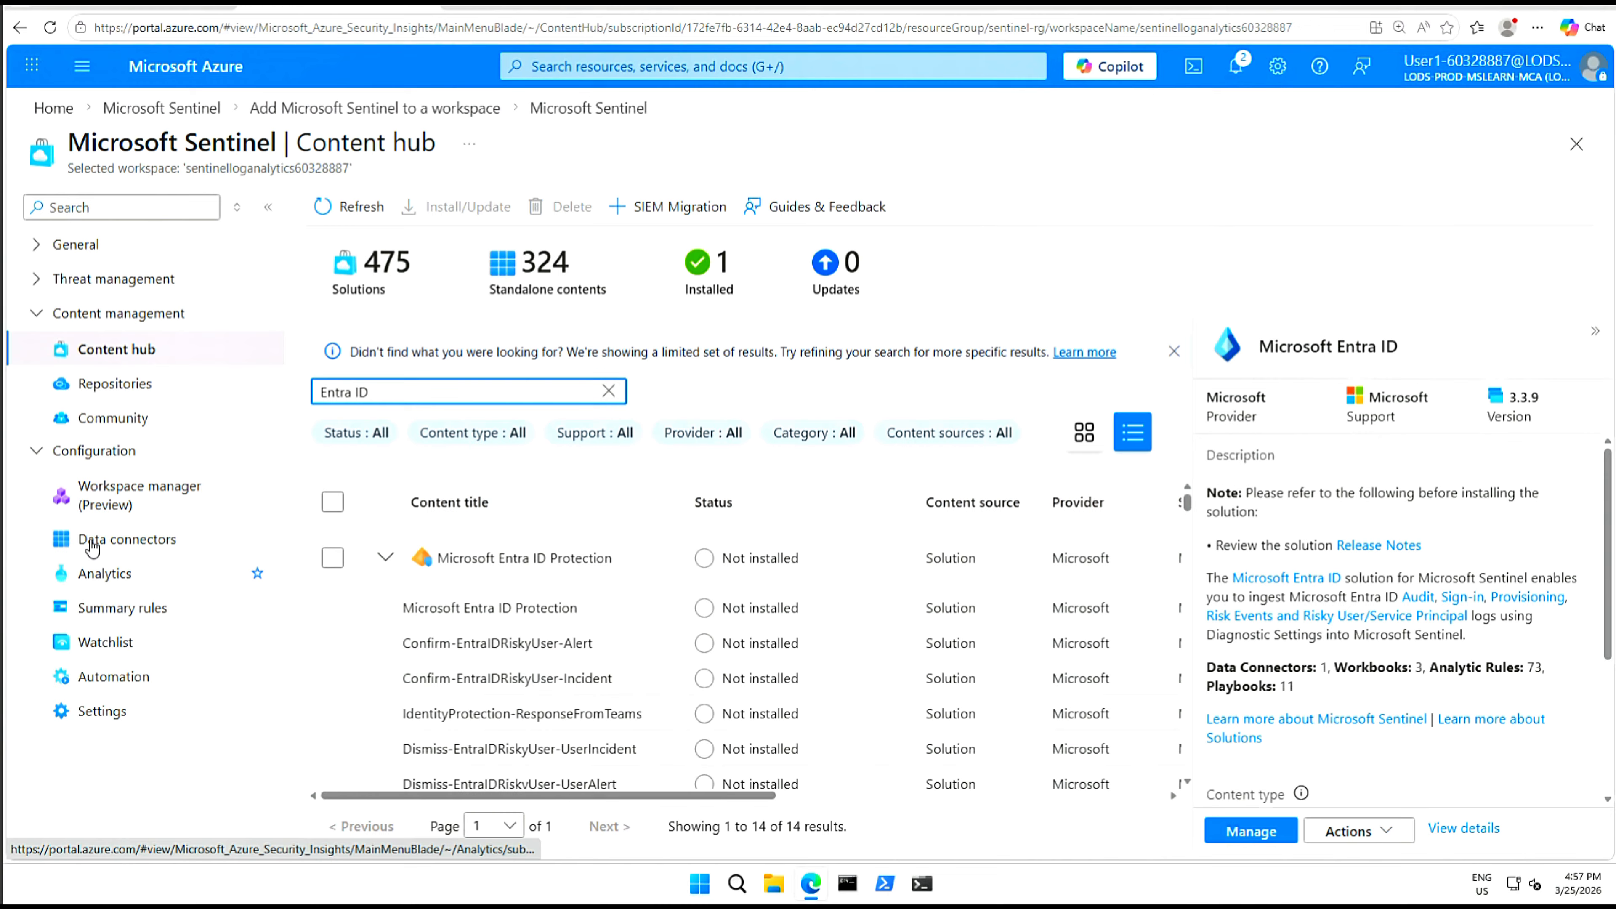
click(116, 545)
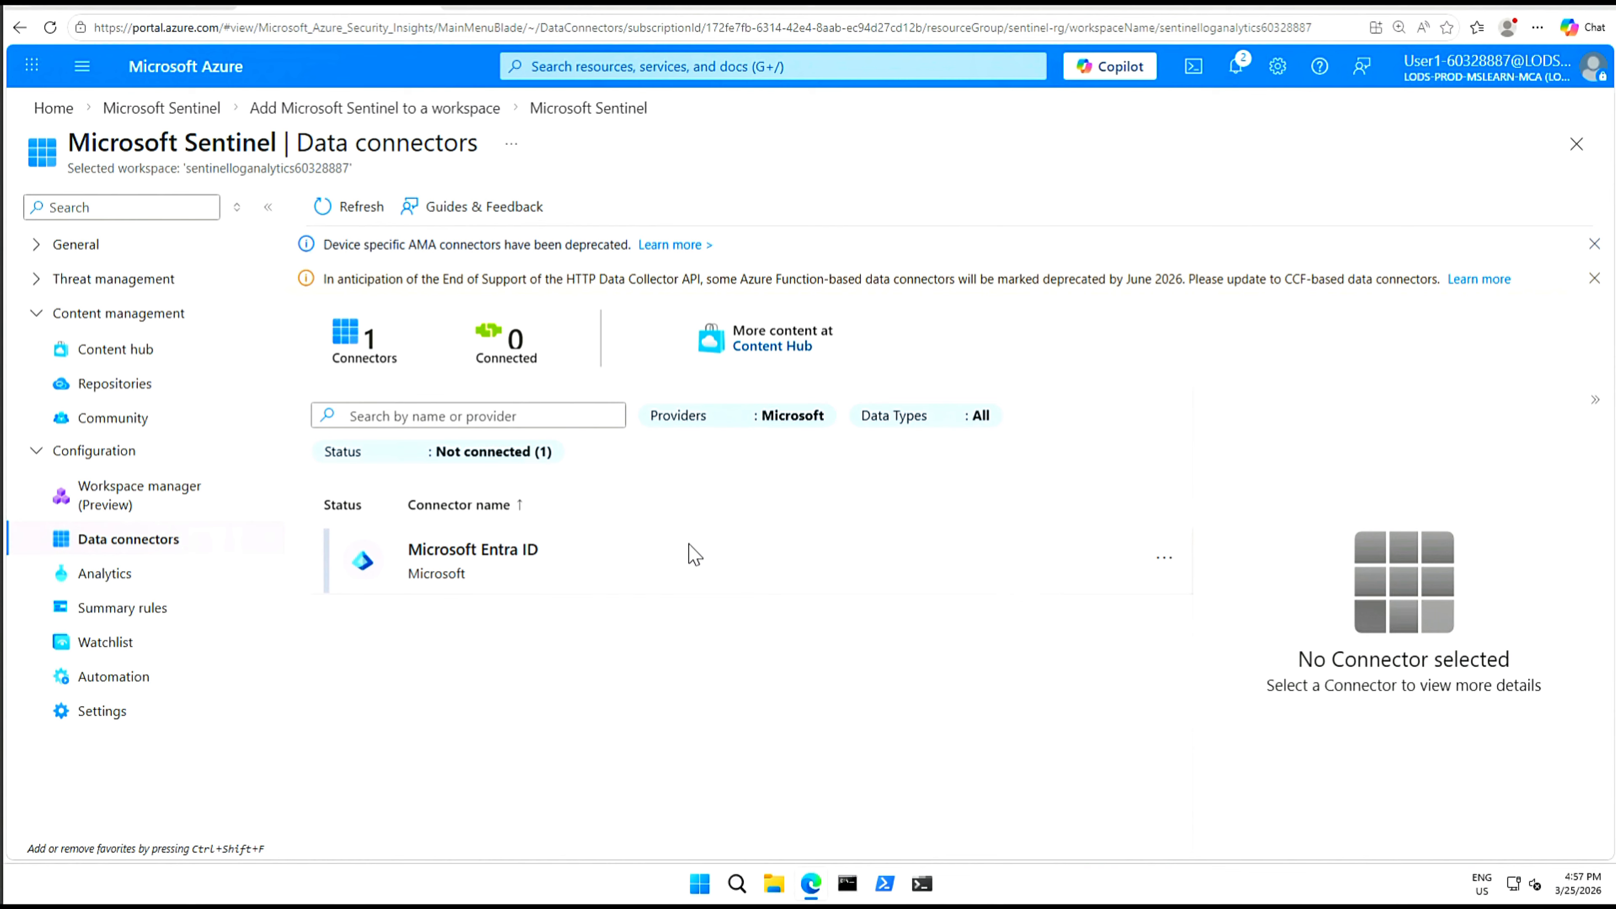
click(695, 555)
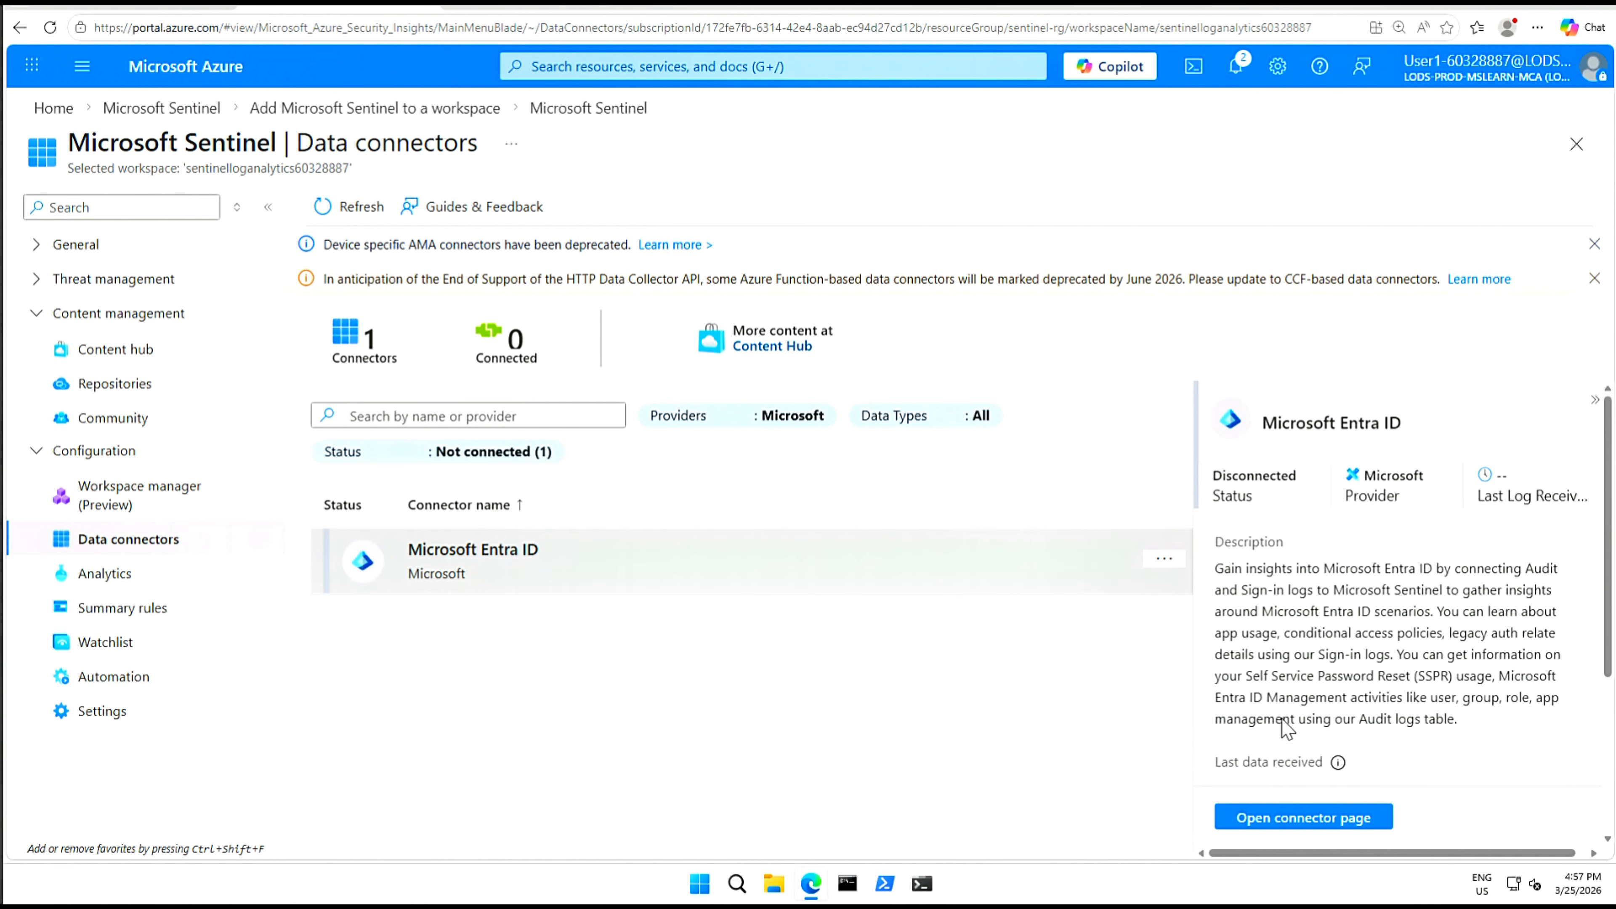
click(1320, 823)
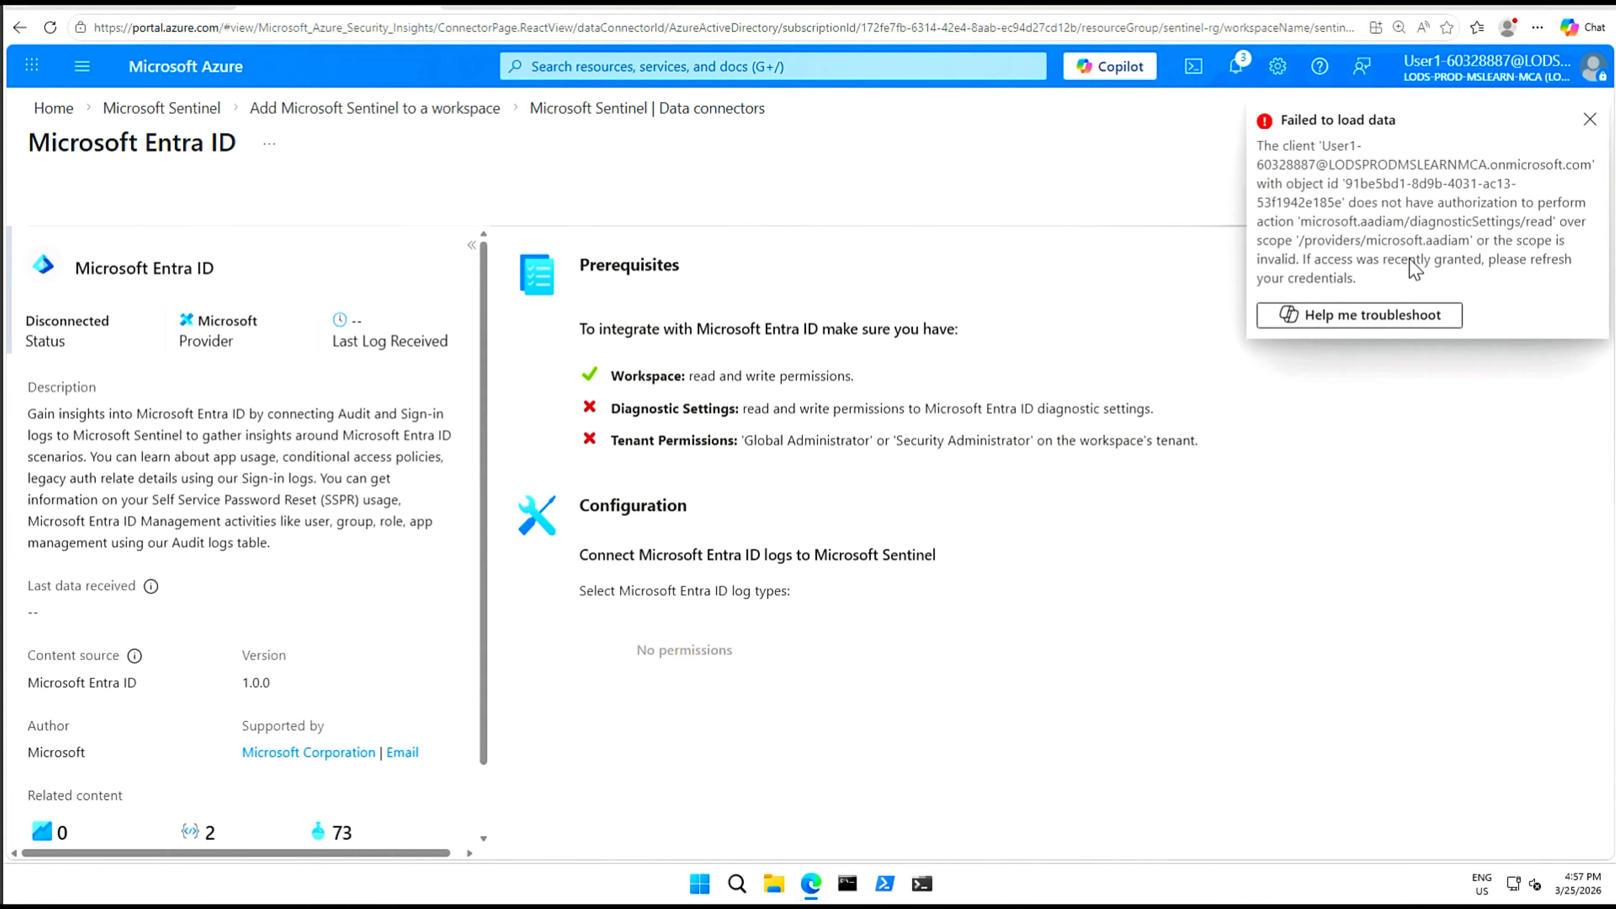
Dismiss the error notification, close the connector page, and collapse the Content management and Configuration sections.
click(1590, 119)
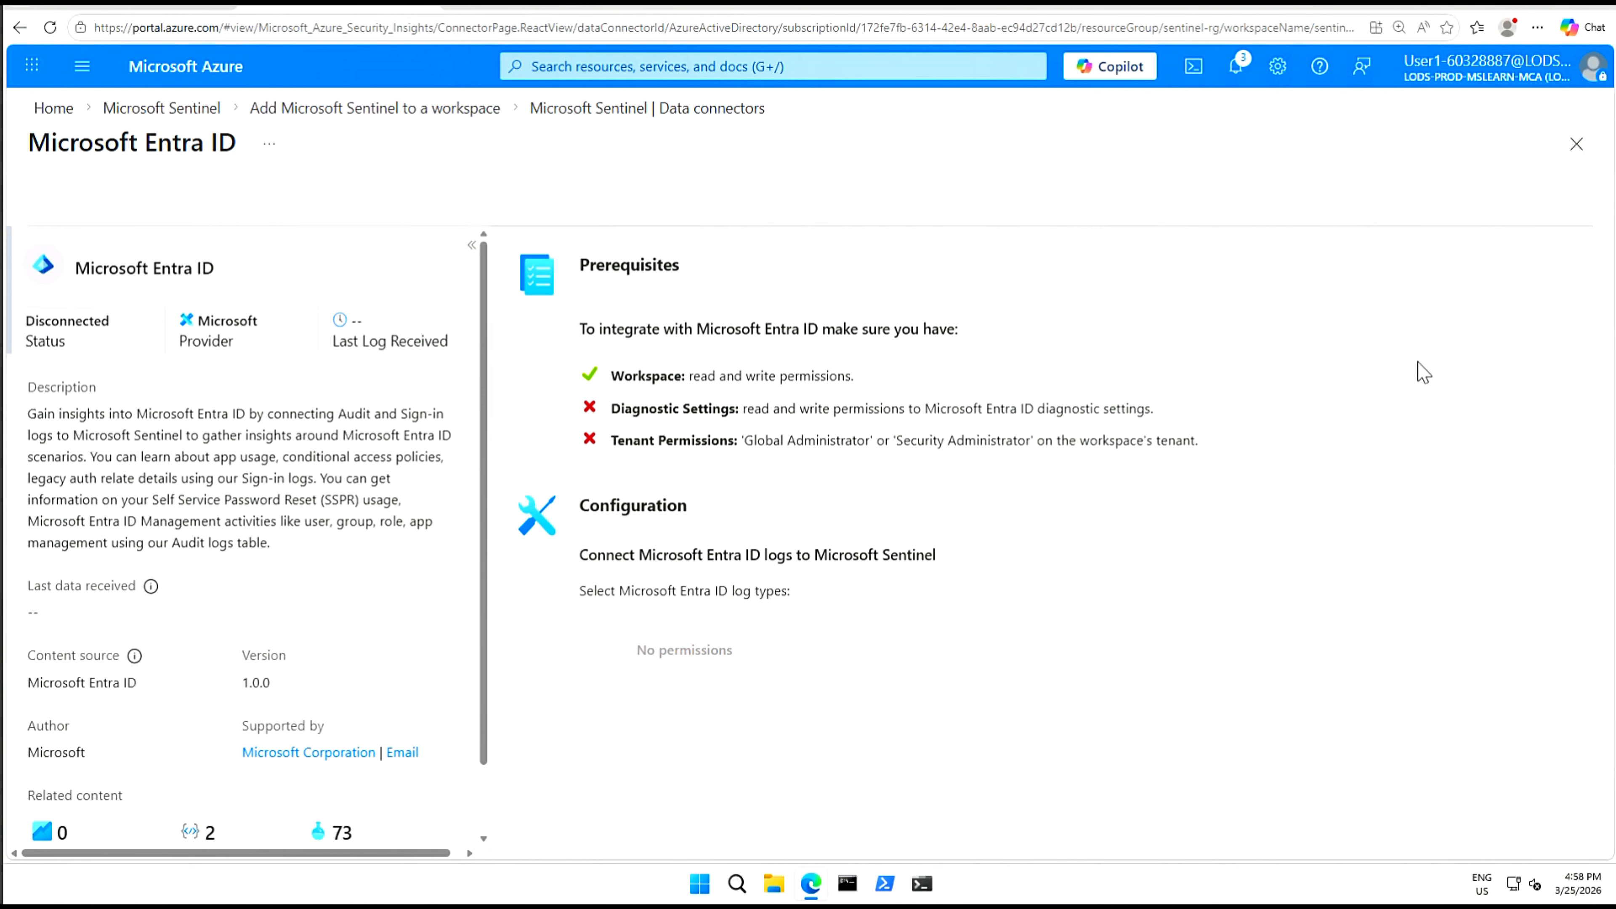
click(1578, 148)
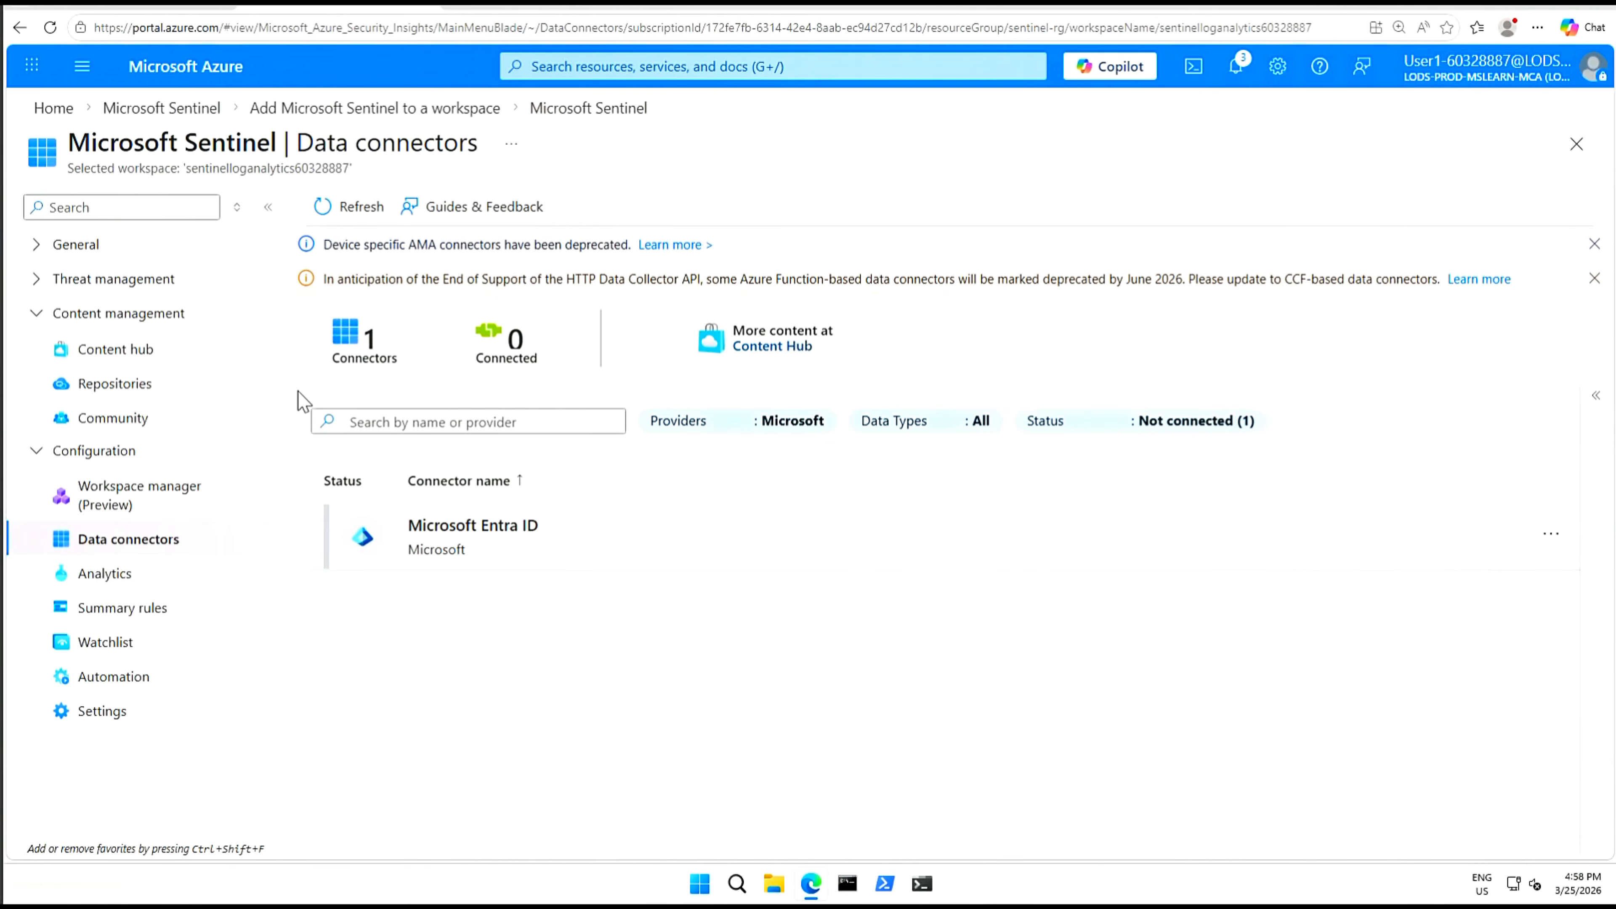
click(36, 313)
click(39, 348)
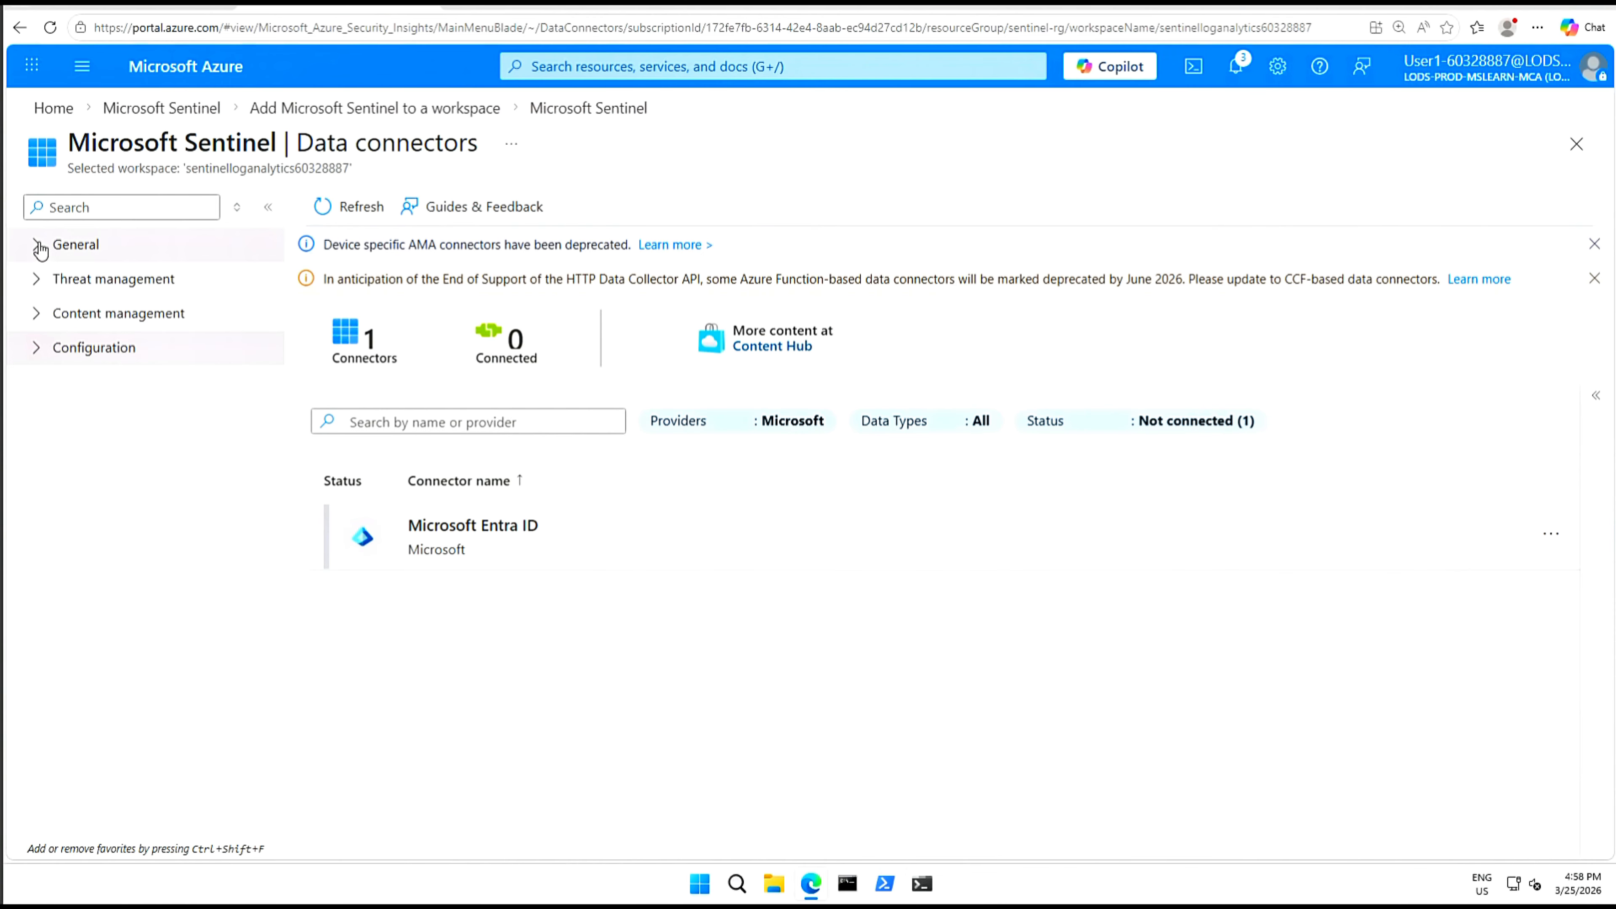
Open the Sentinel workspace's Logs page under General, close the Welcome to Log Analytics window and dismiss the introductory tour.
click(38, 246)
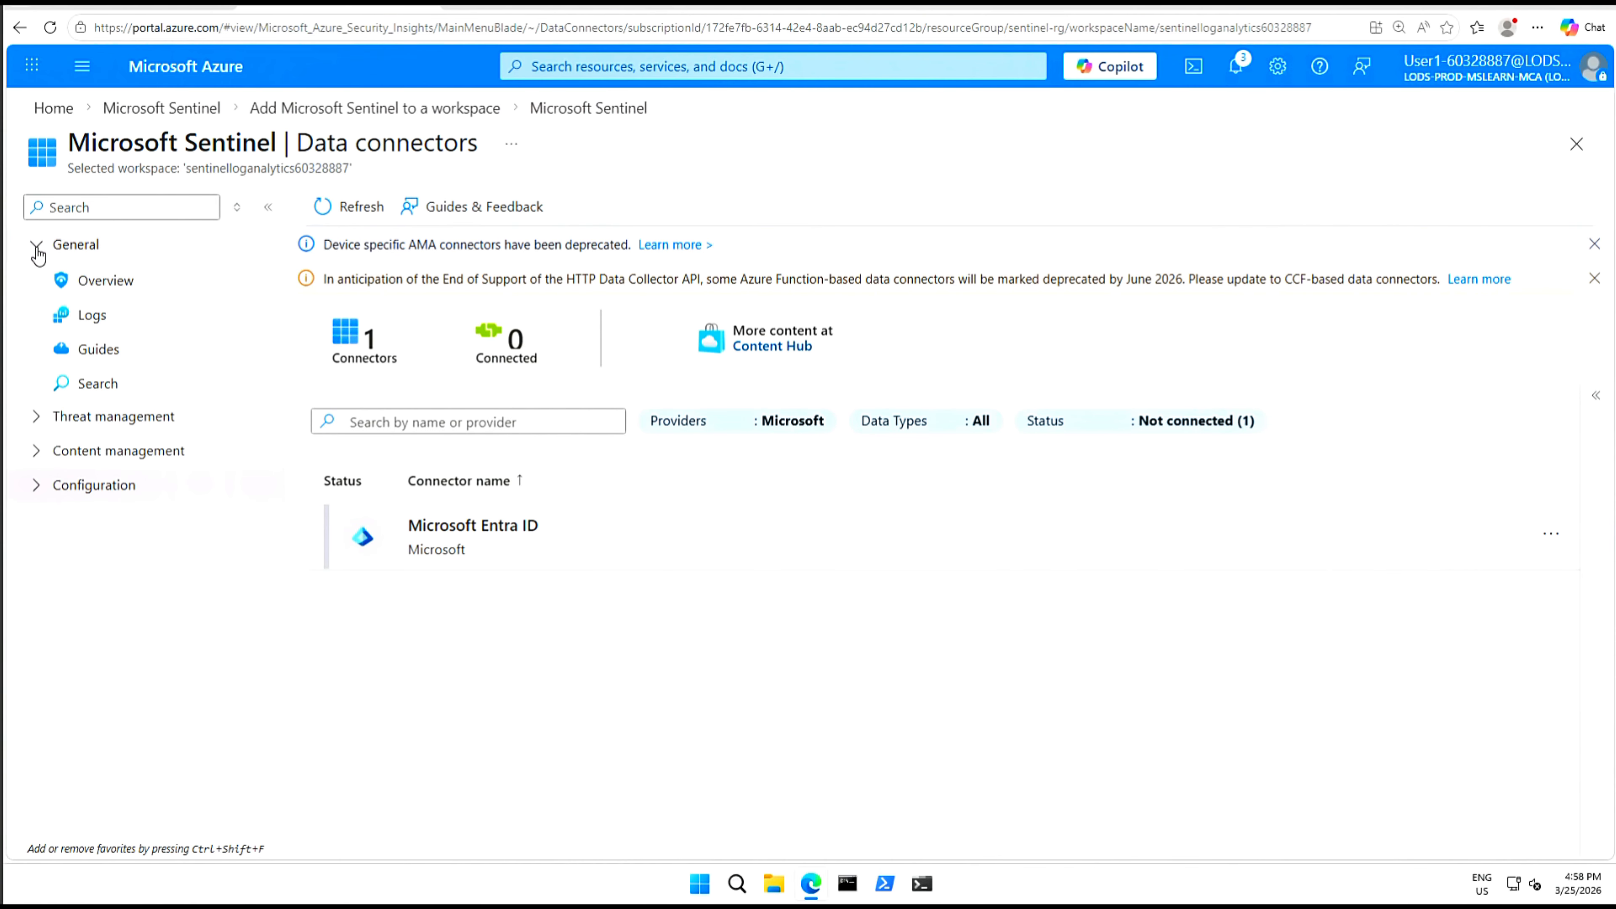
click(89, 324)
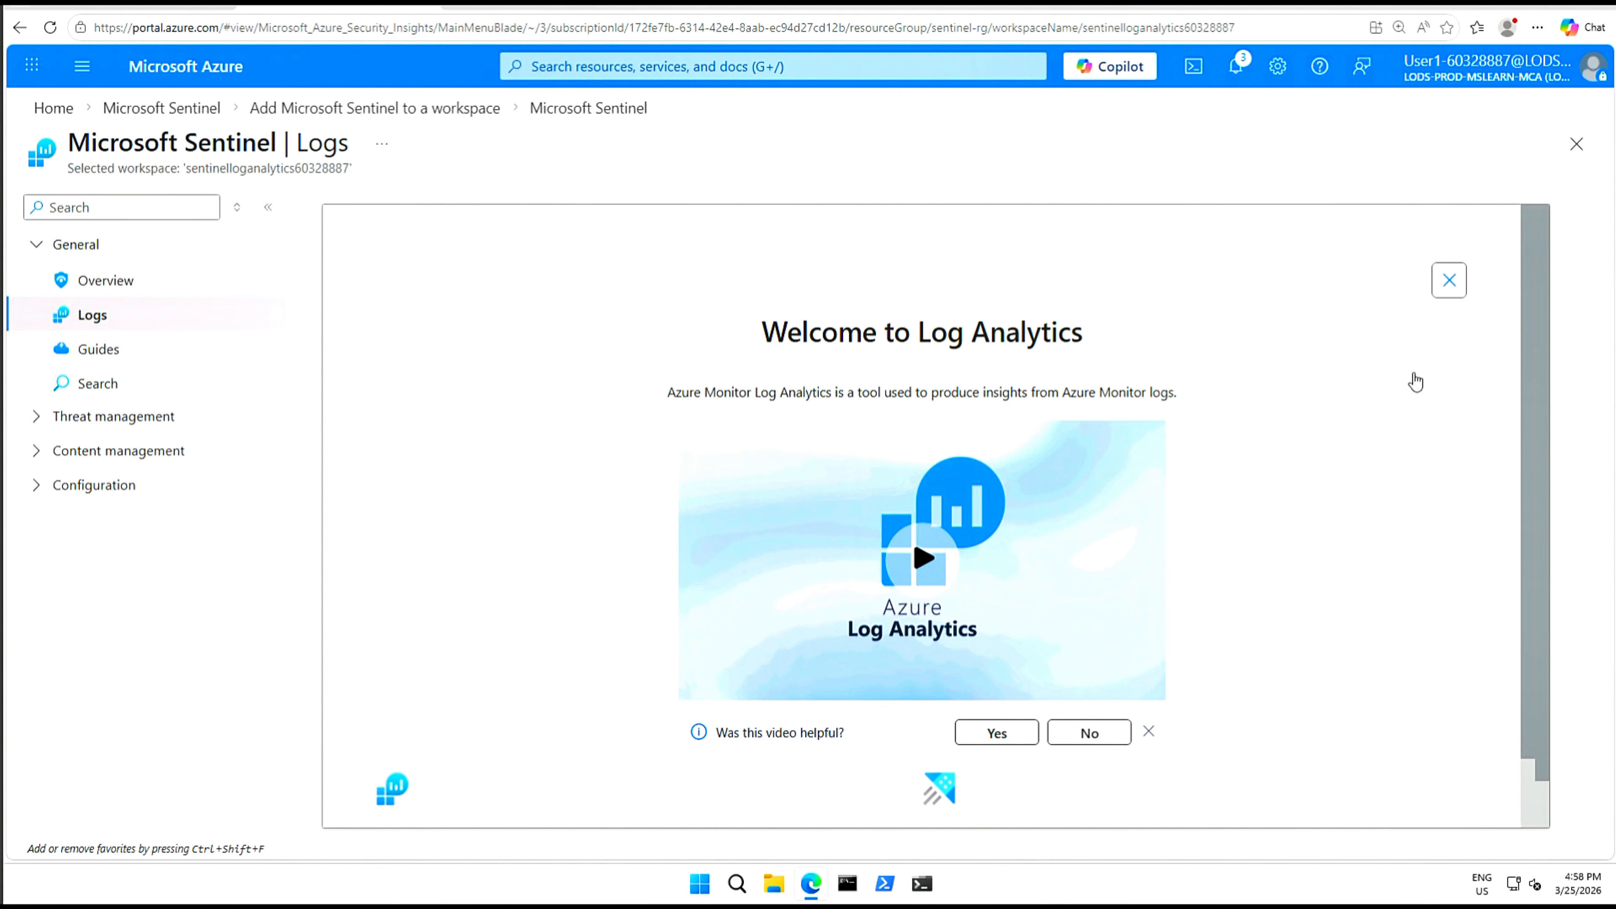
click(1150, 733)
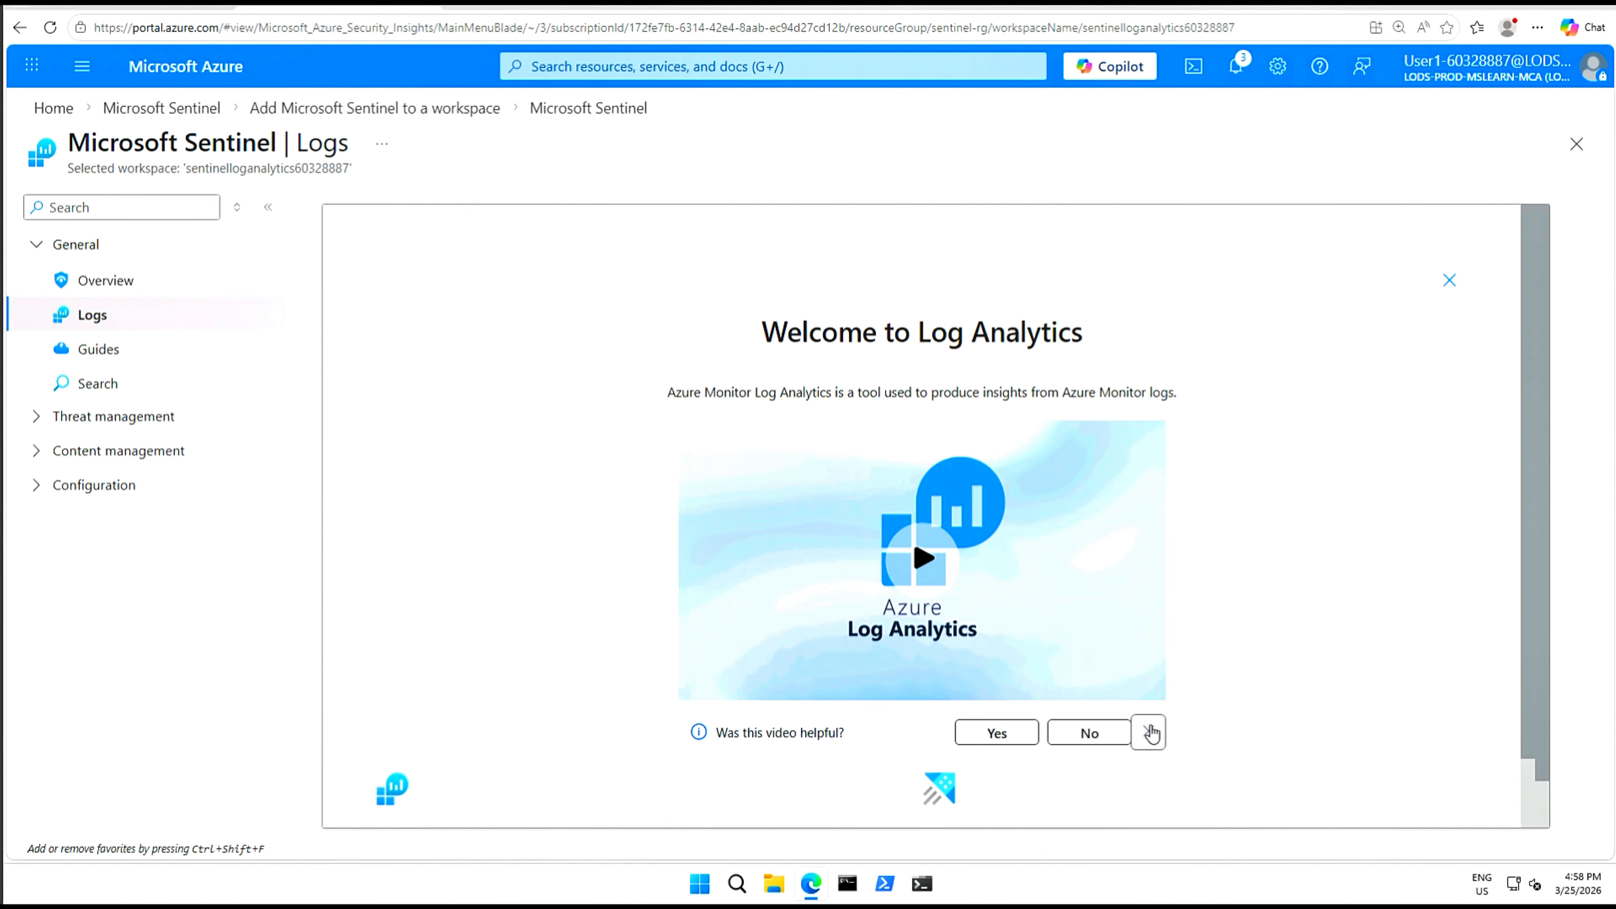
click(1451, 280)
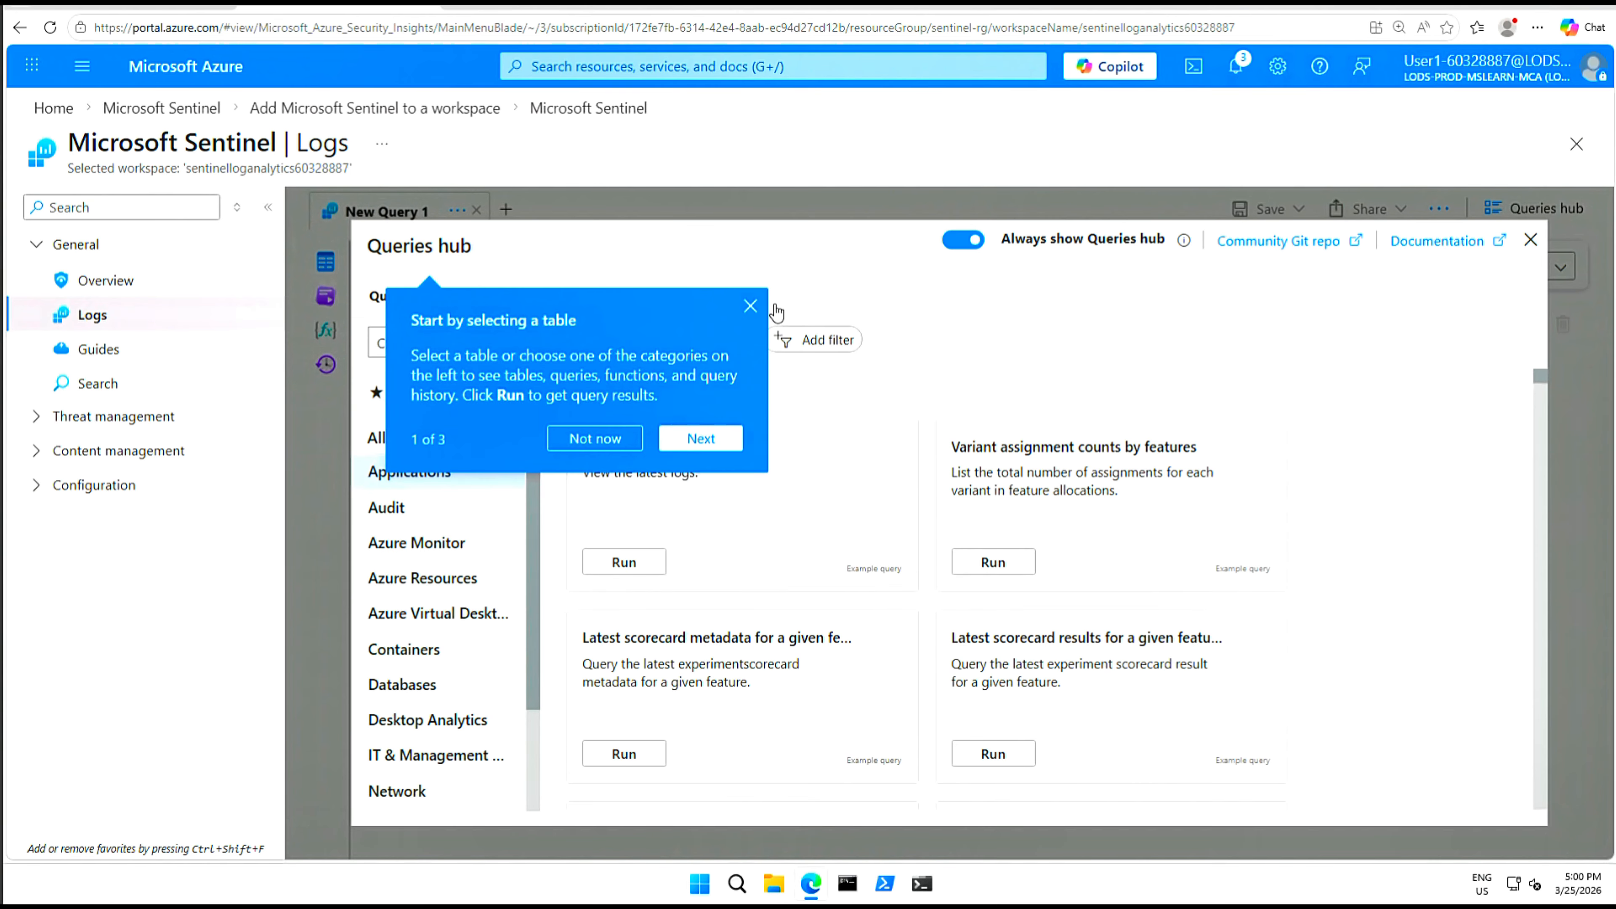
click(750, 307)
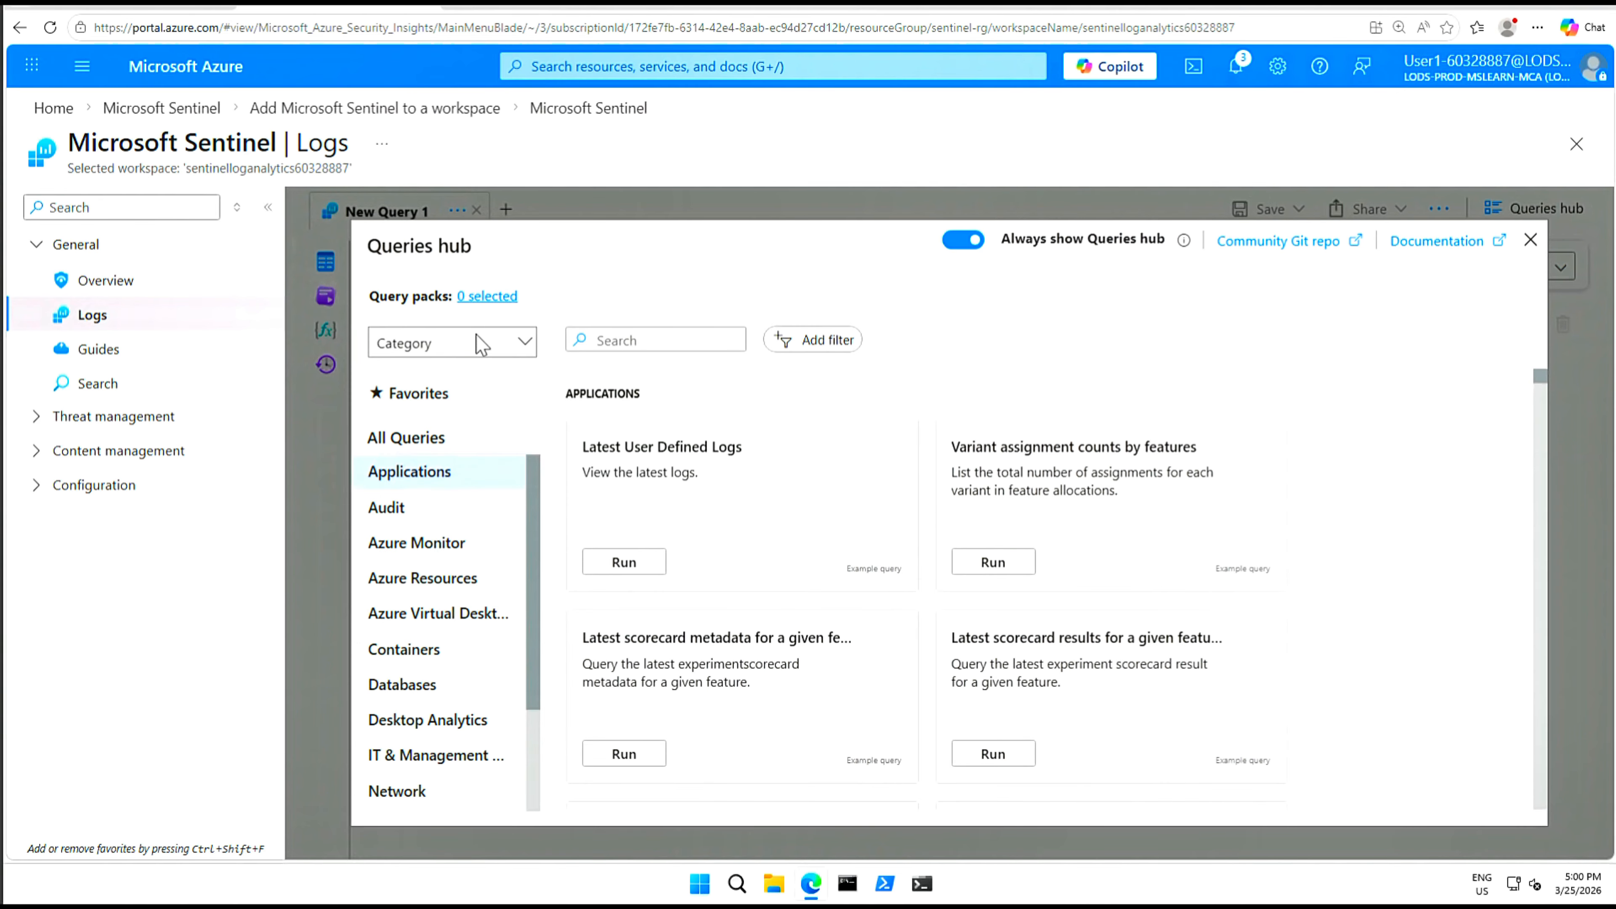
Find the User IDs sample query in the Audit category of the Queries hub and run it.
click(400, 512)
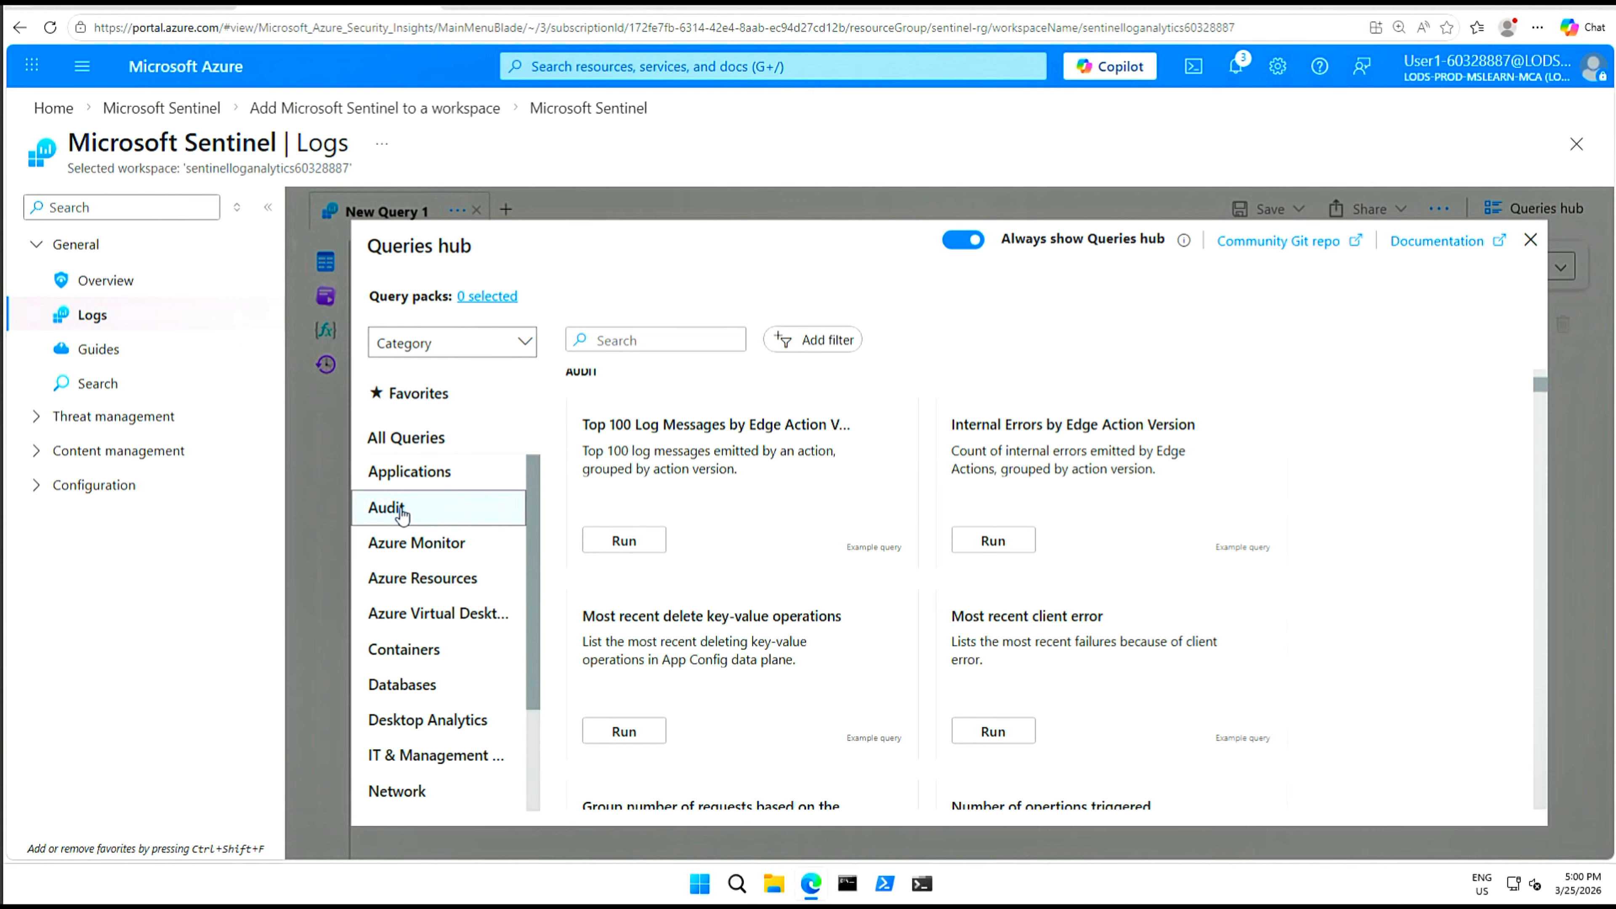
click(665, 341)
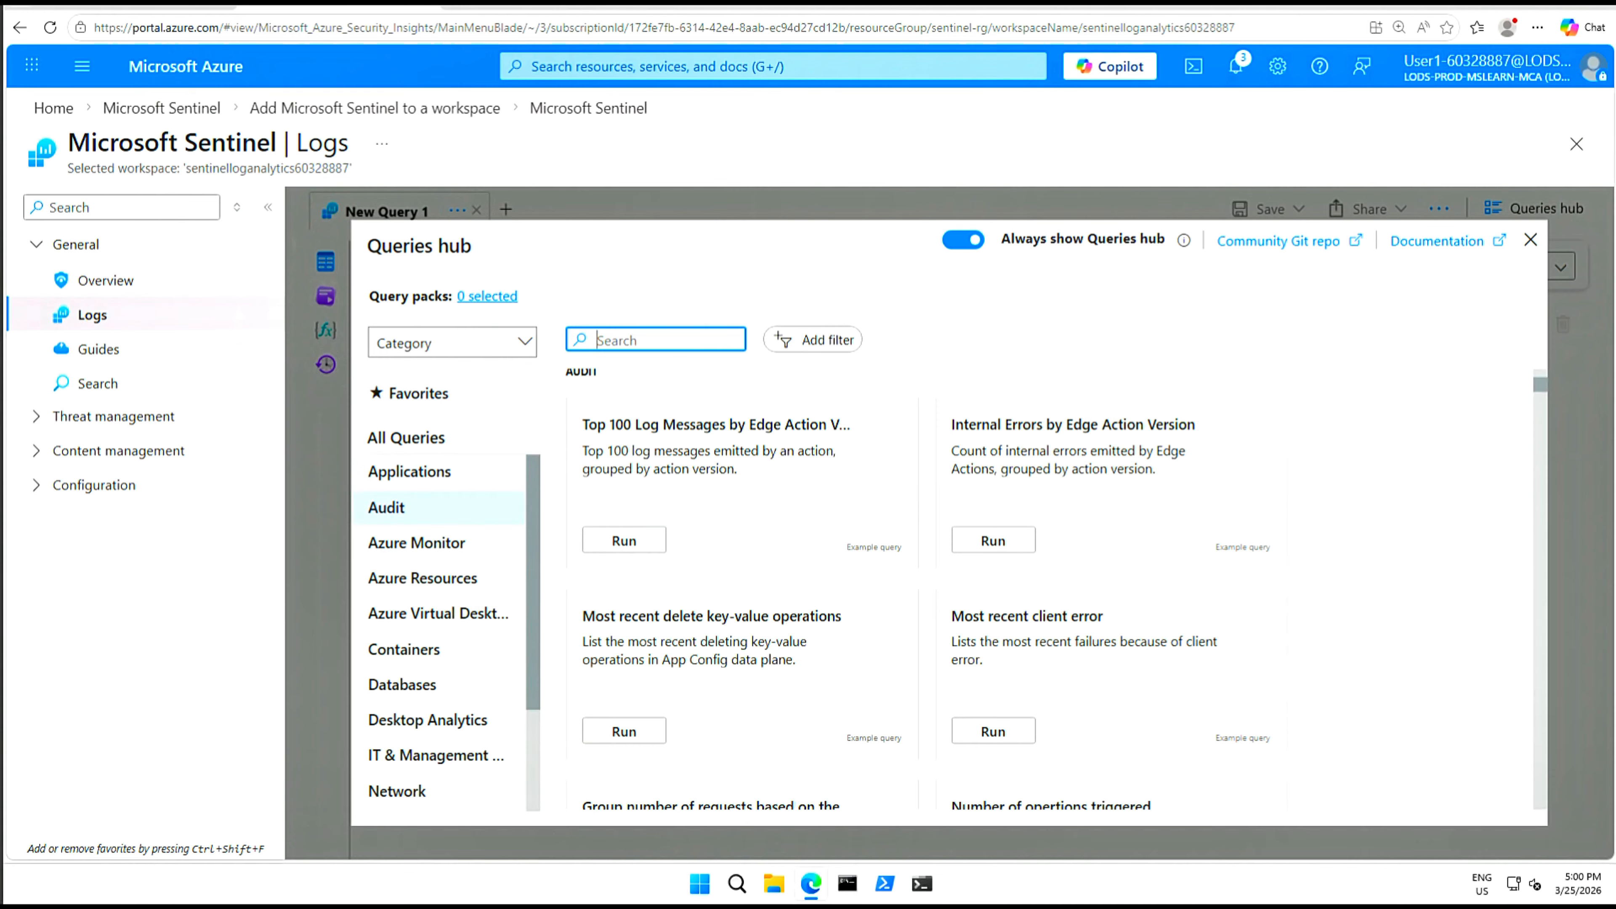
text(User Ids)
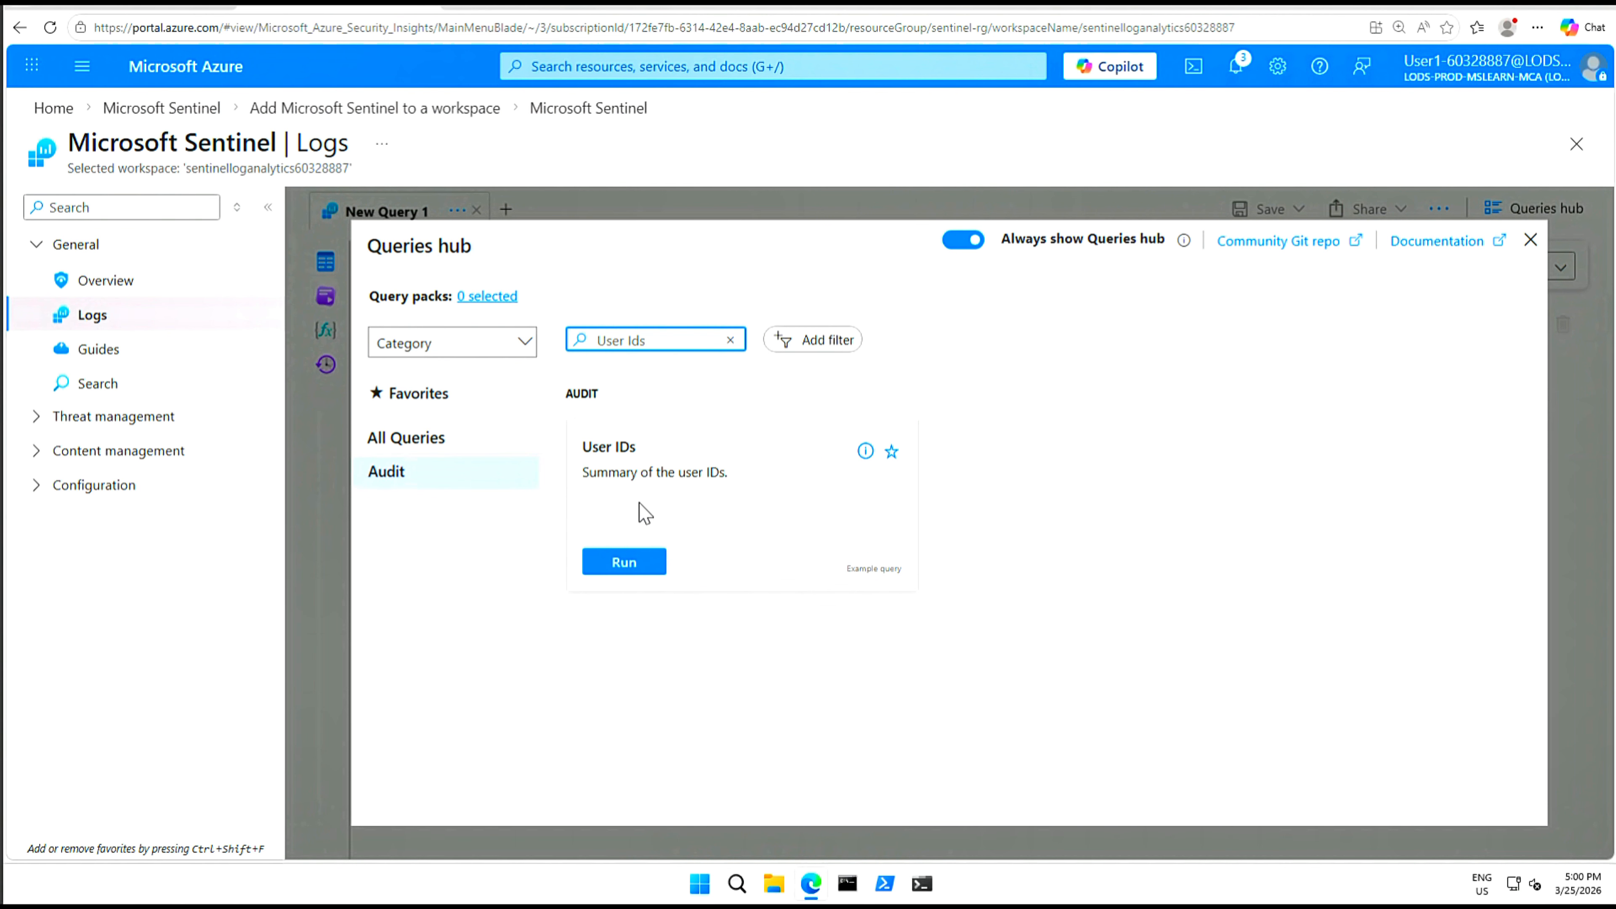
click(635, 565)
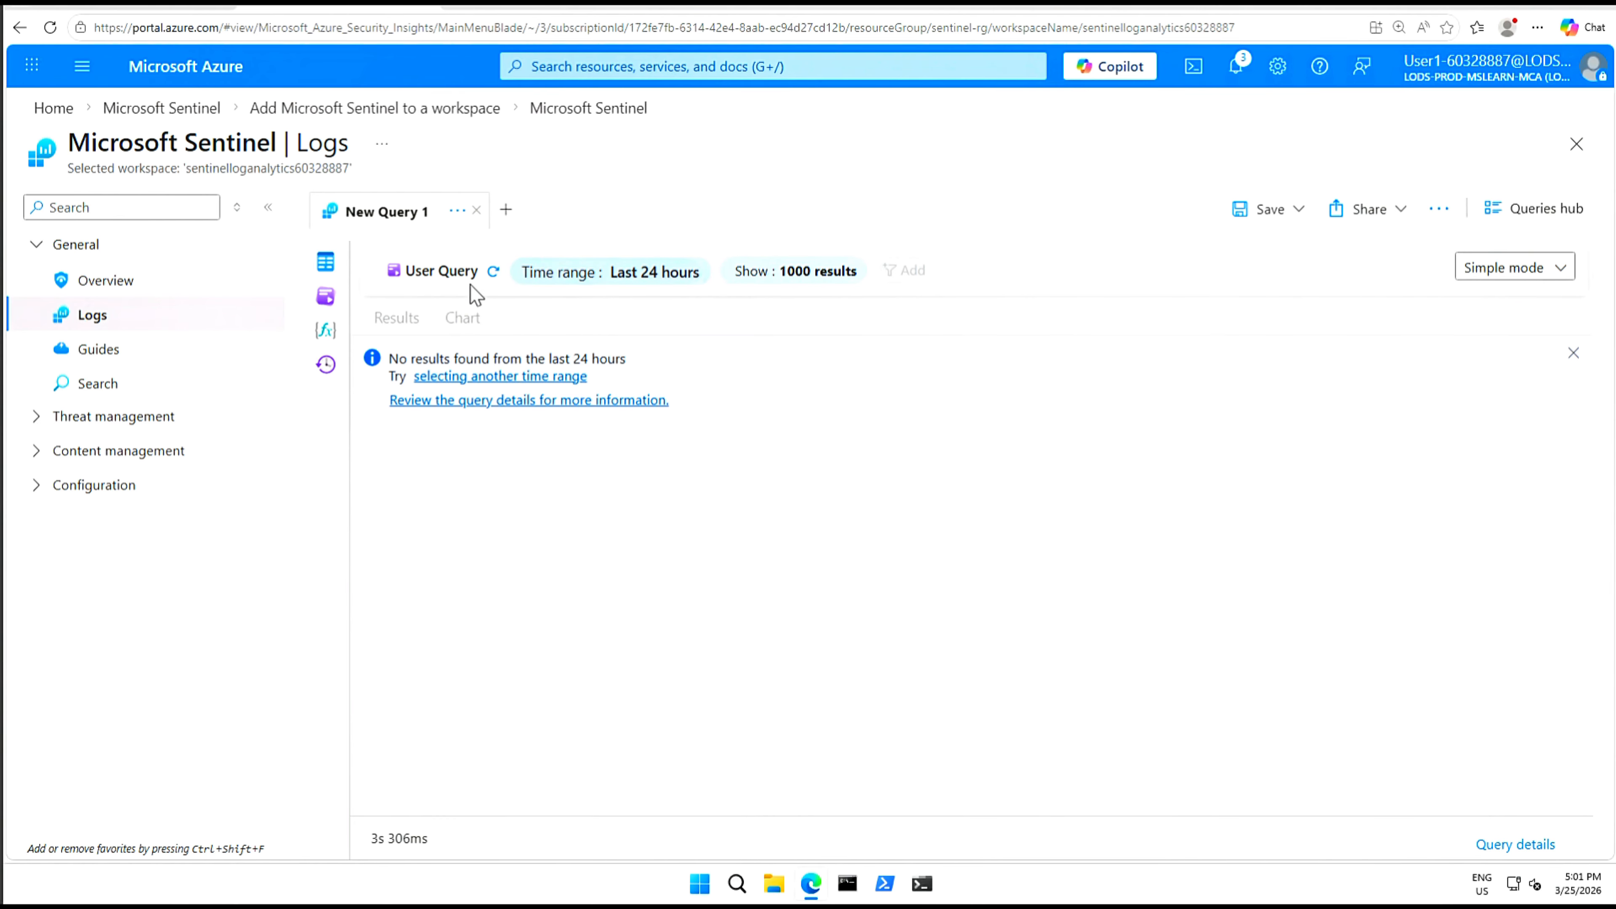
Set the query's time range to Last 30 minutes and check the result-limit options without changing them.
click(667, 275)
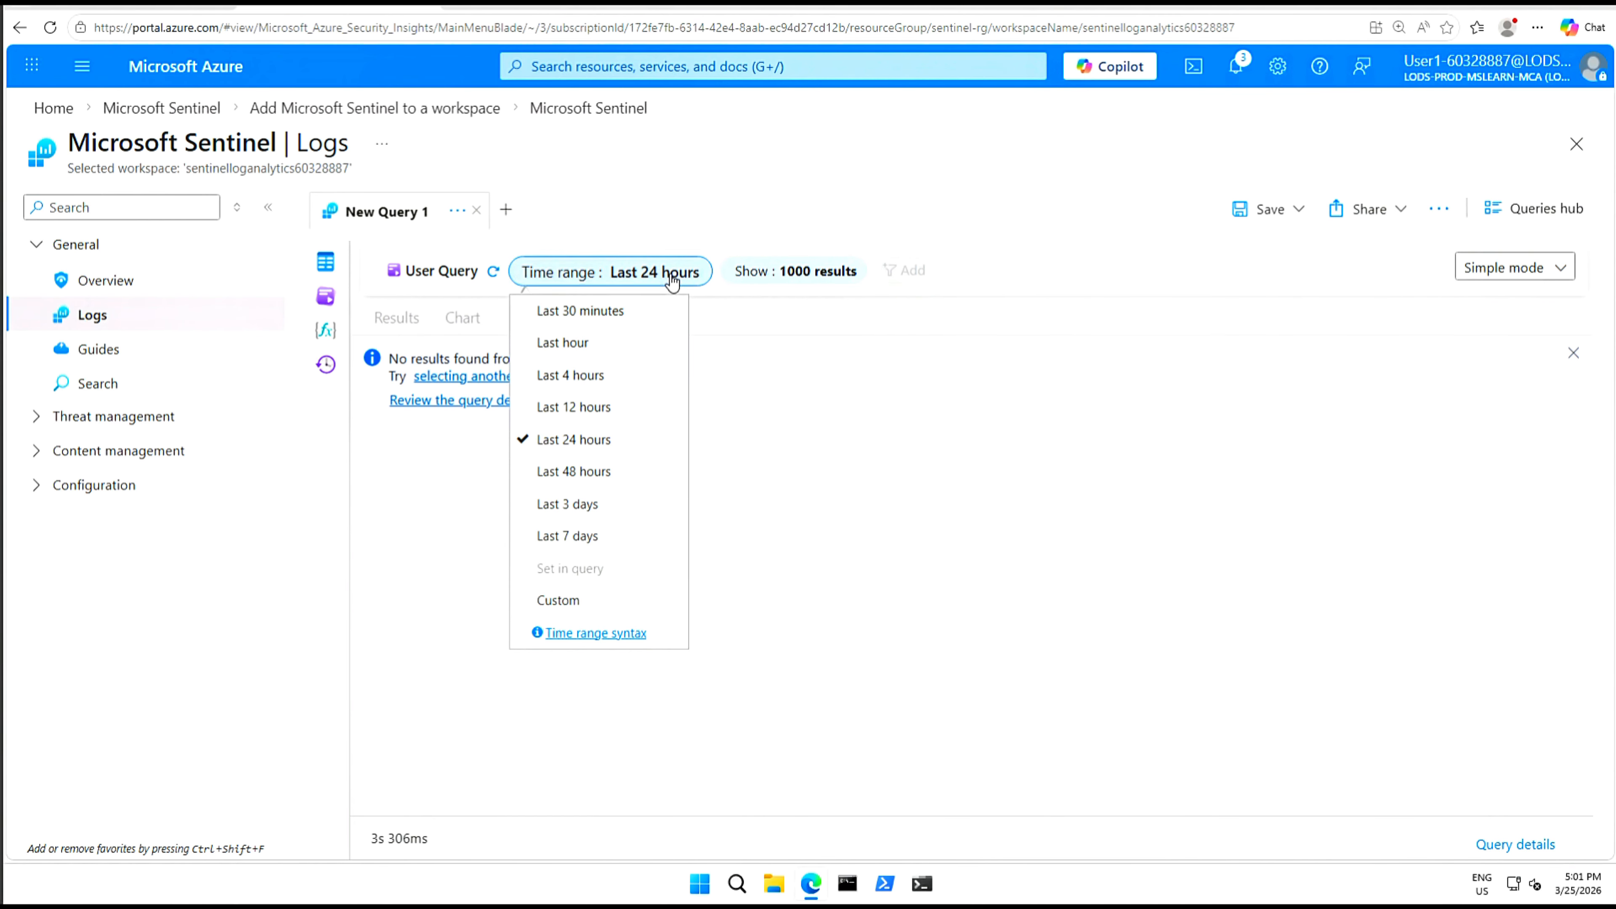
click(614, 318)
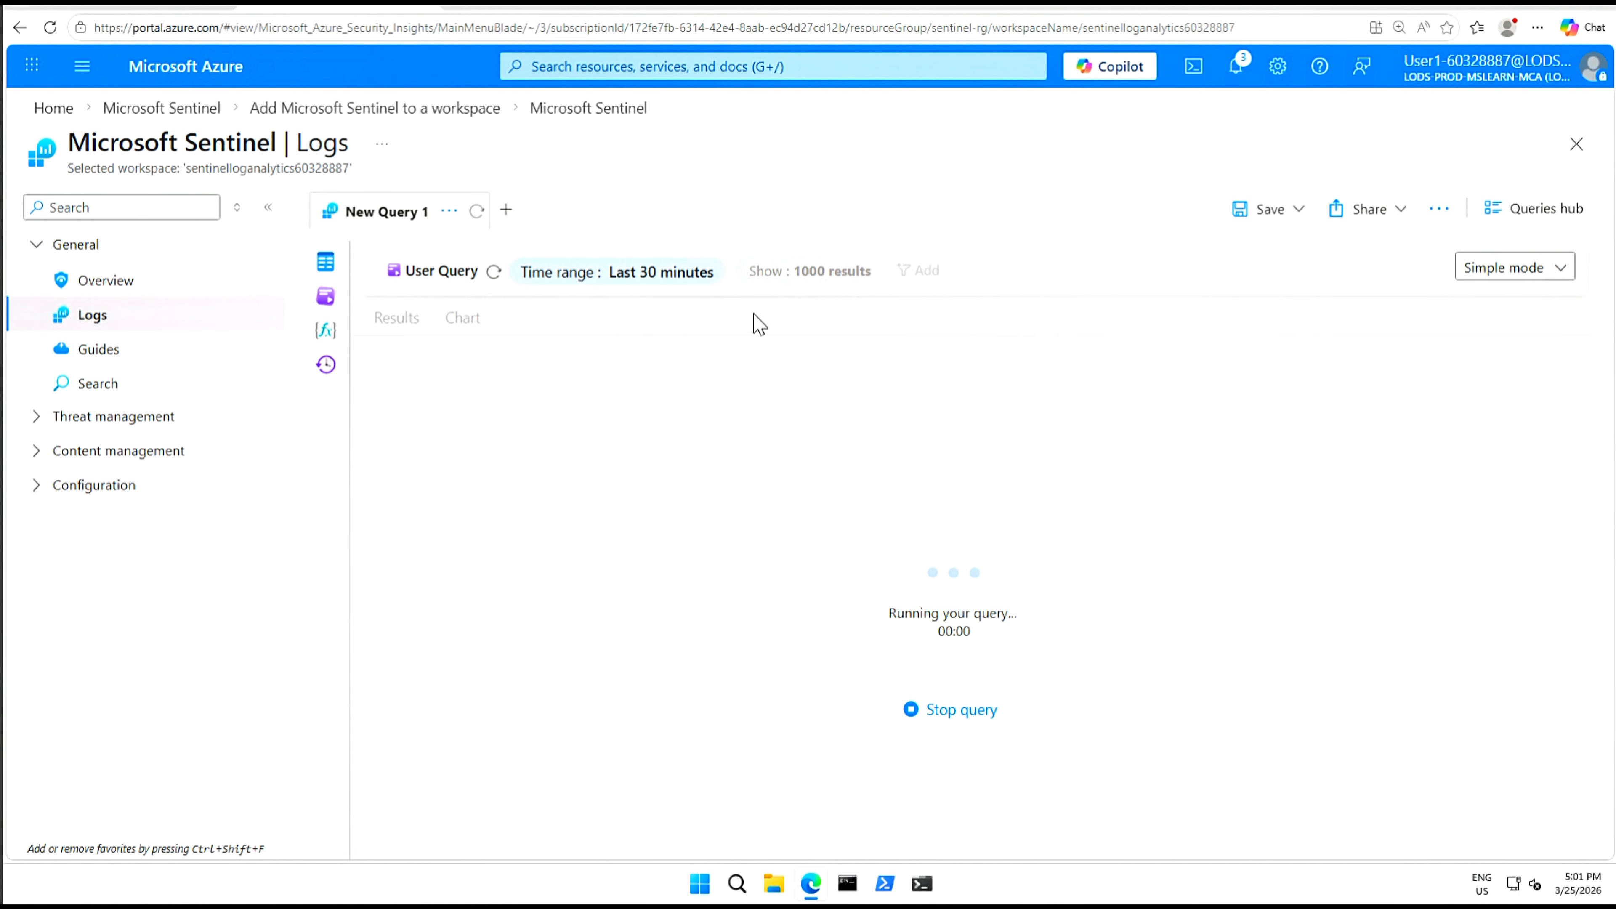
click(830, 279)
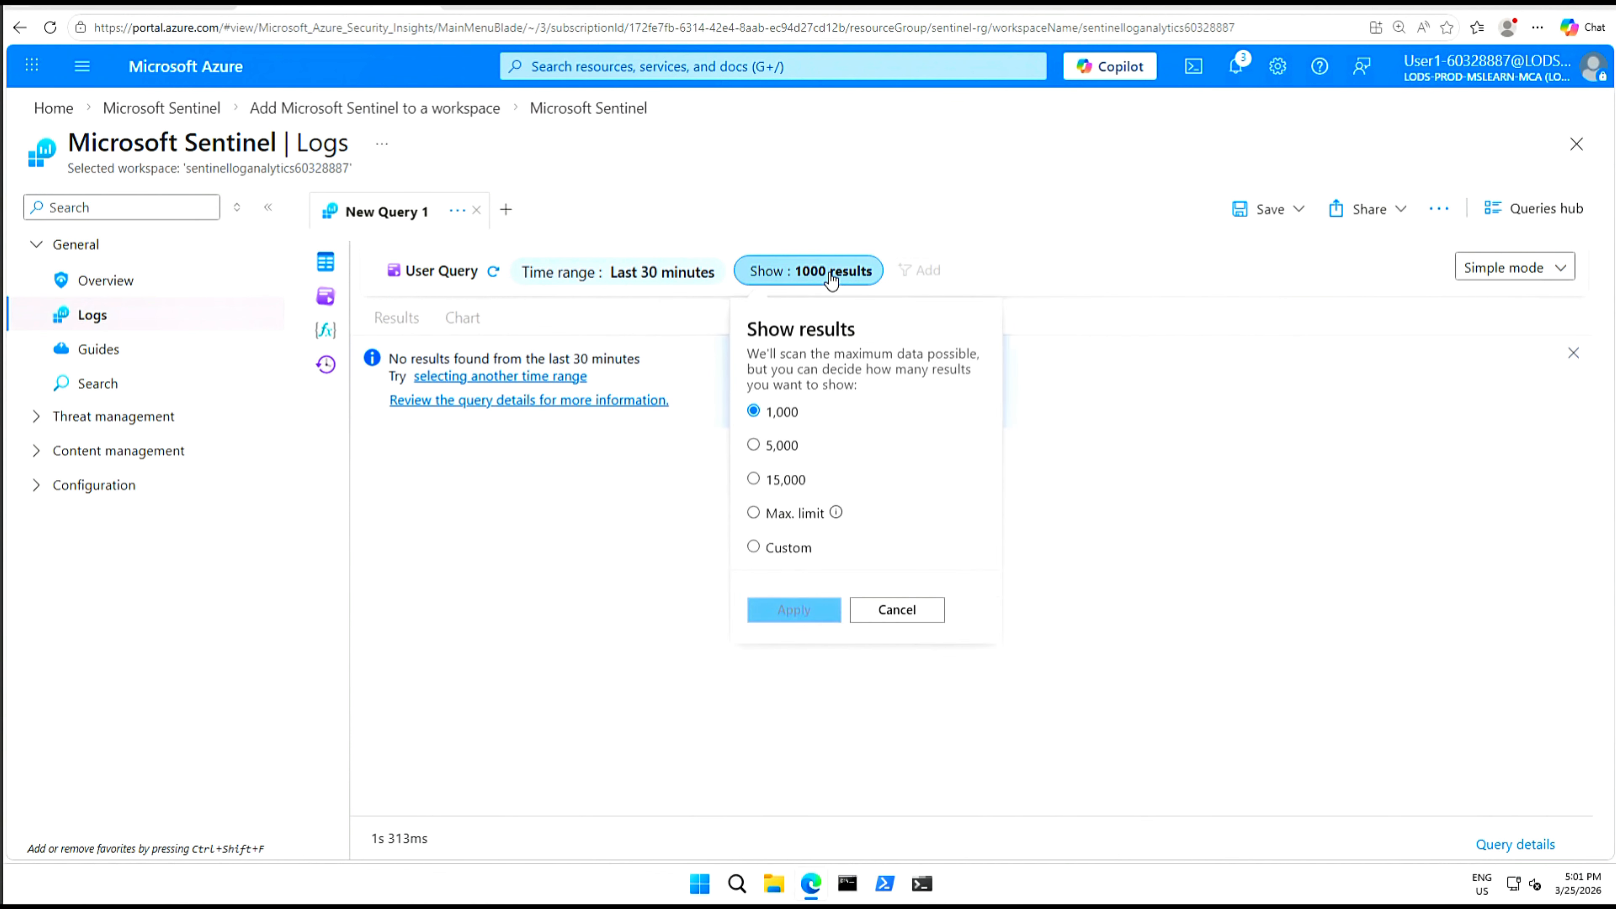
click(885, 611)
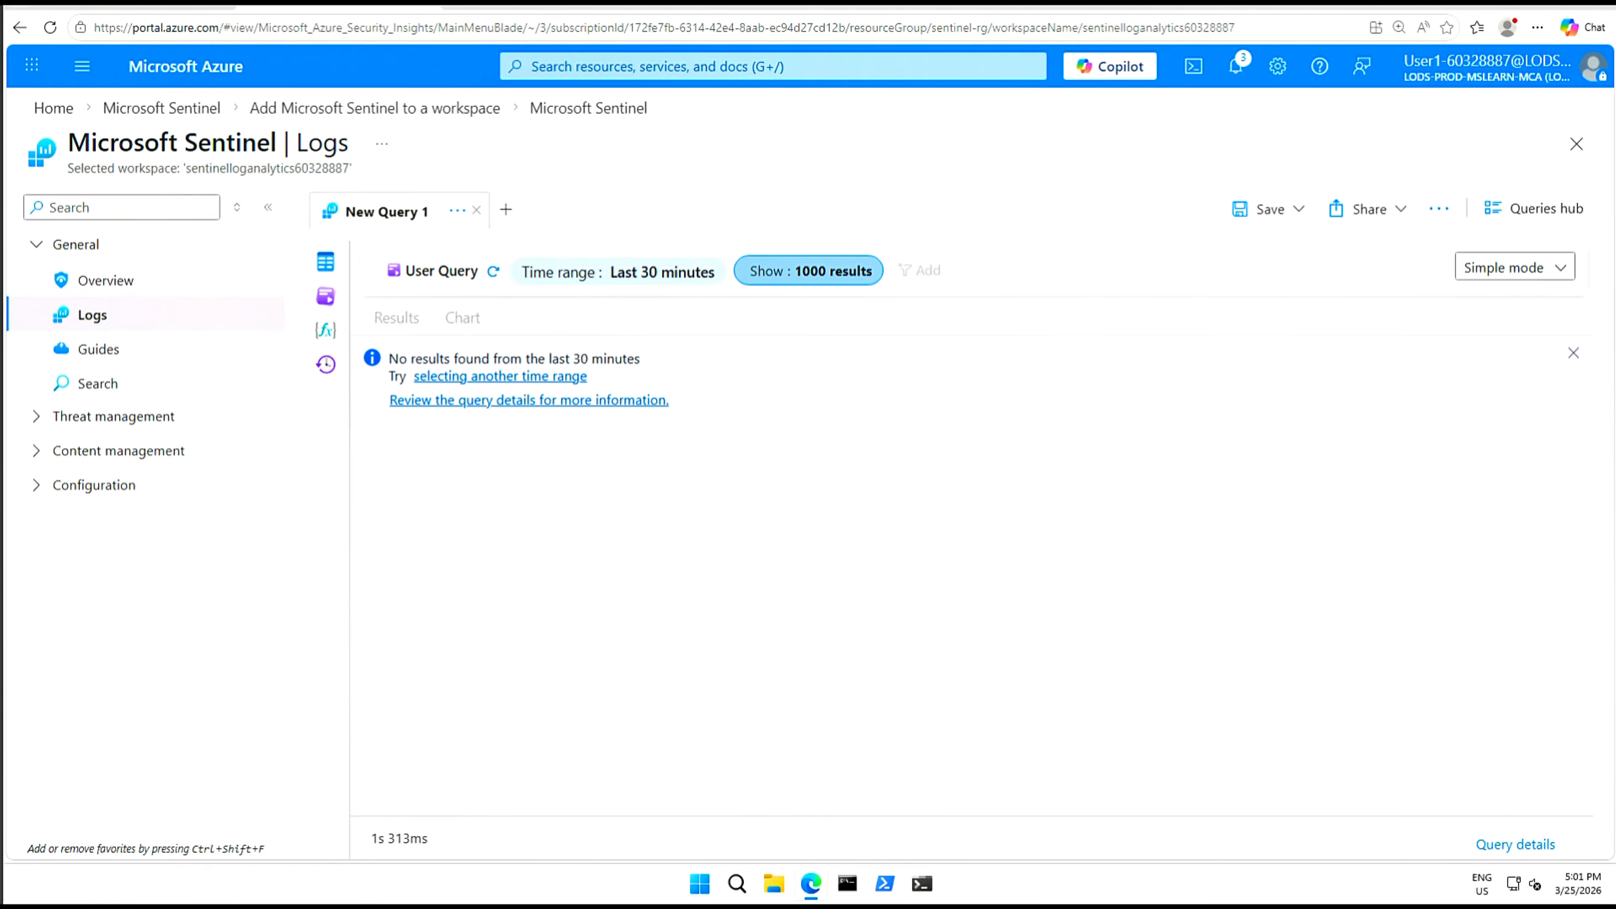
Switch to the Lab 27 instructions on GitHub and read Task 3 about running the Kusto query on user activity.
drag(1610, 206, 1059, 12)
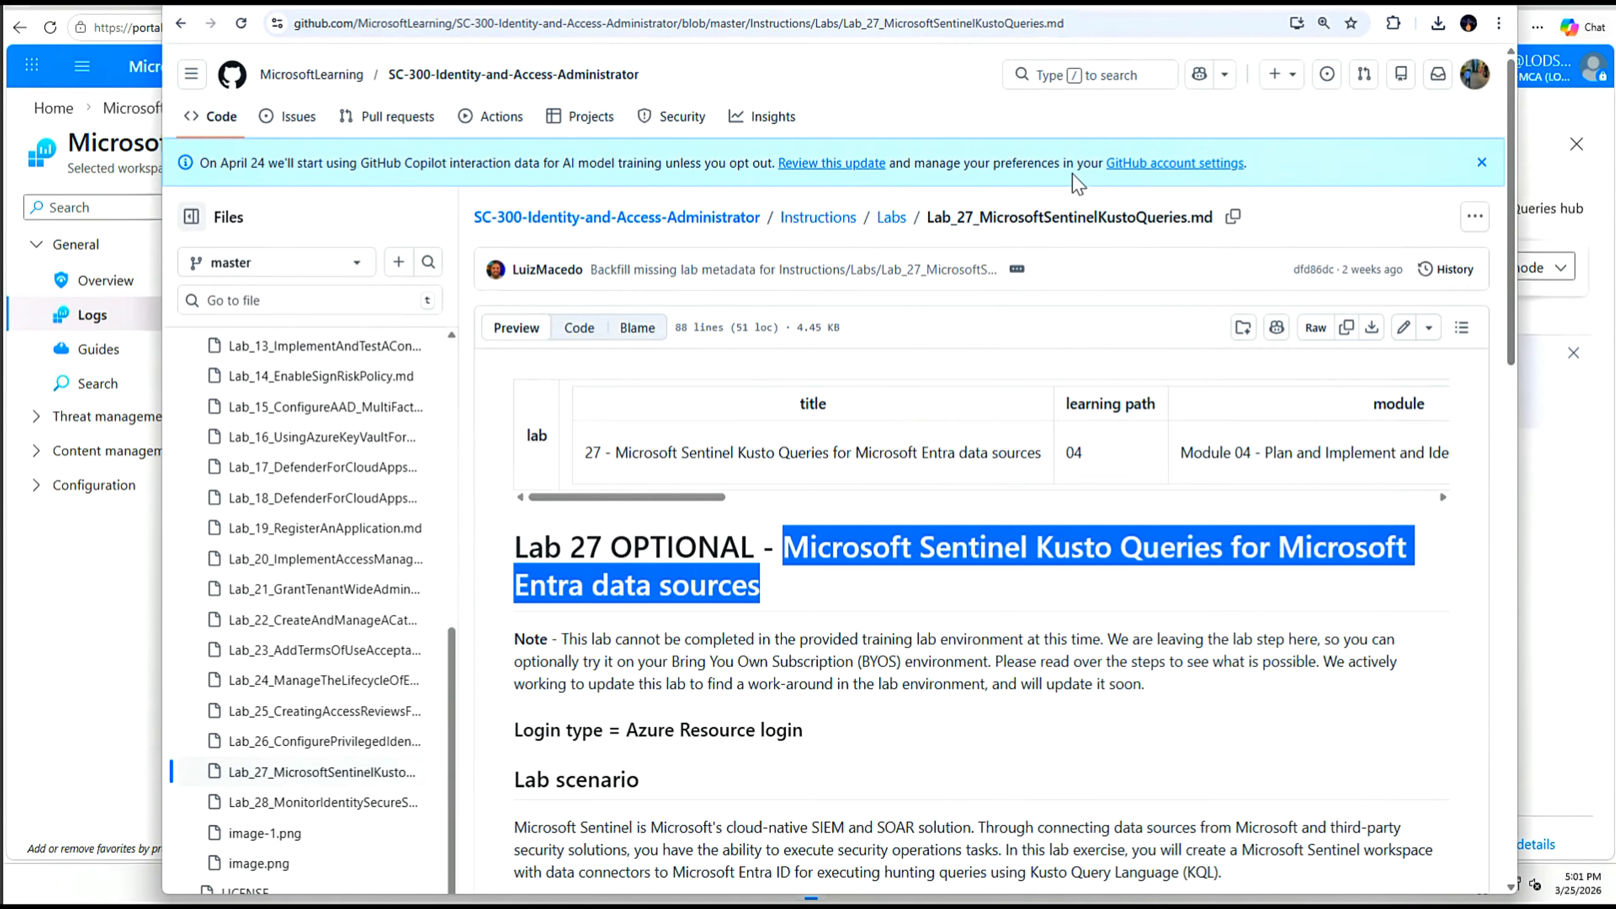
scroll(1058, 553, down, 18)
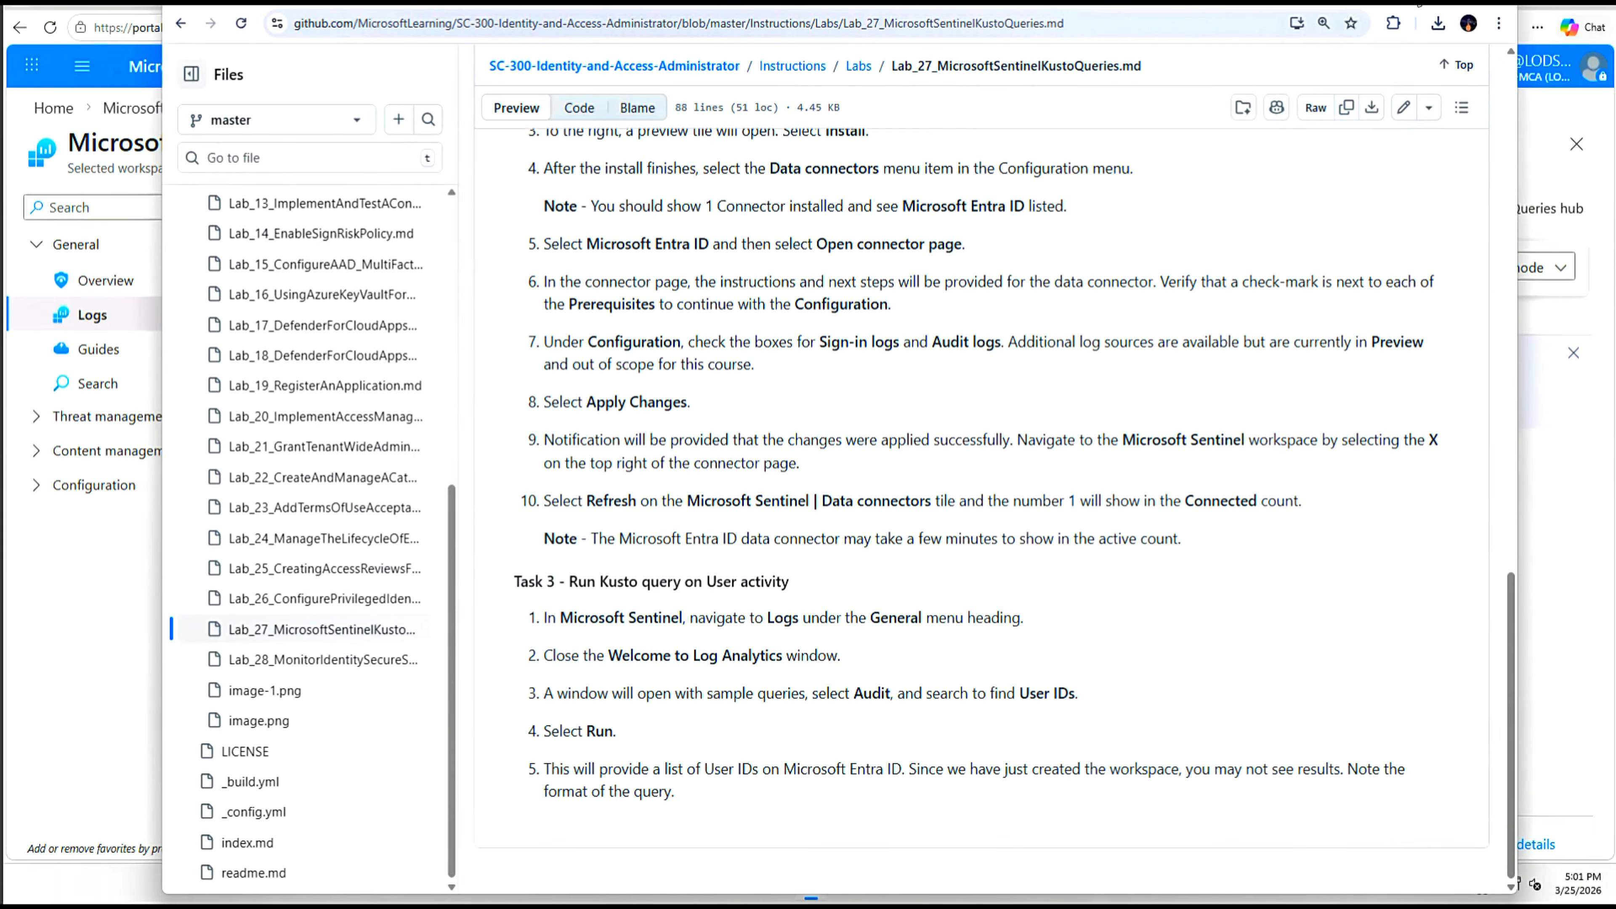
click(1423, 2)
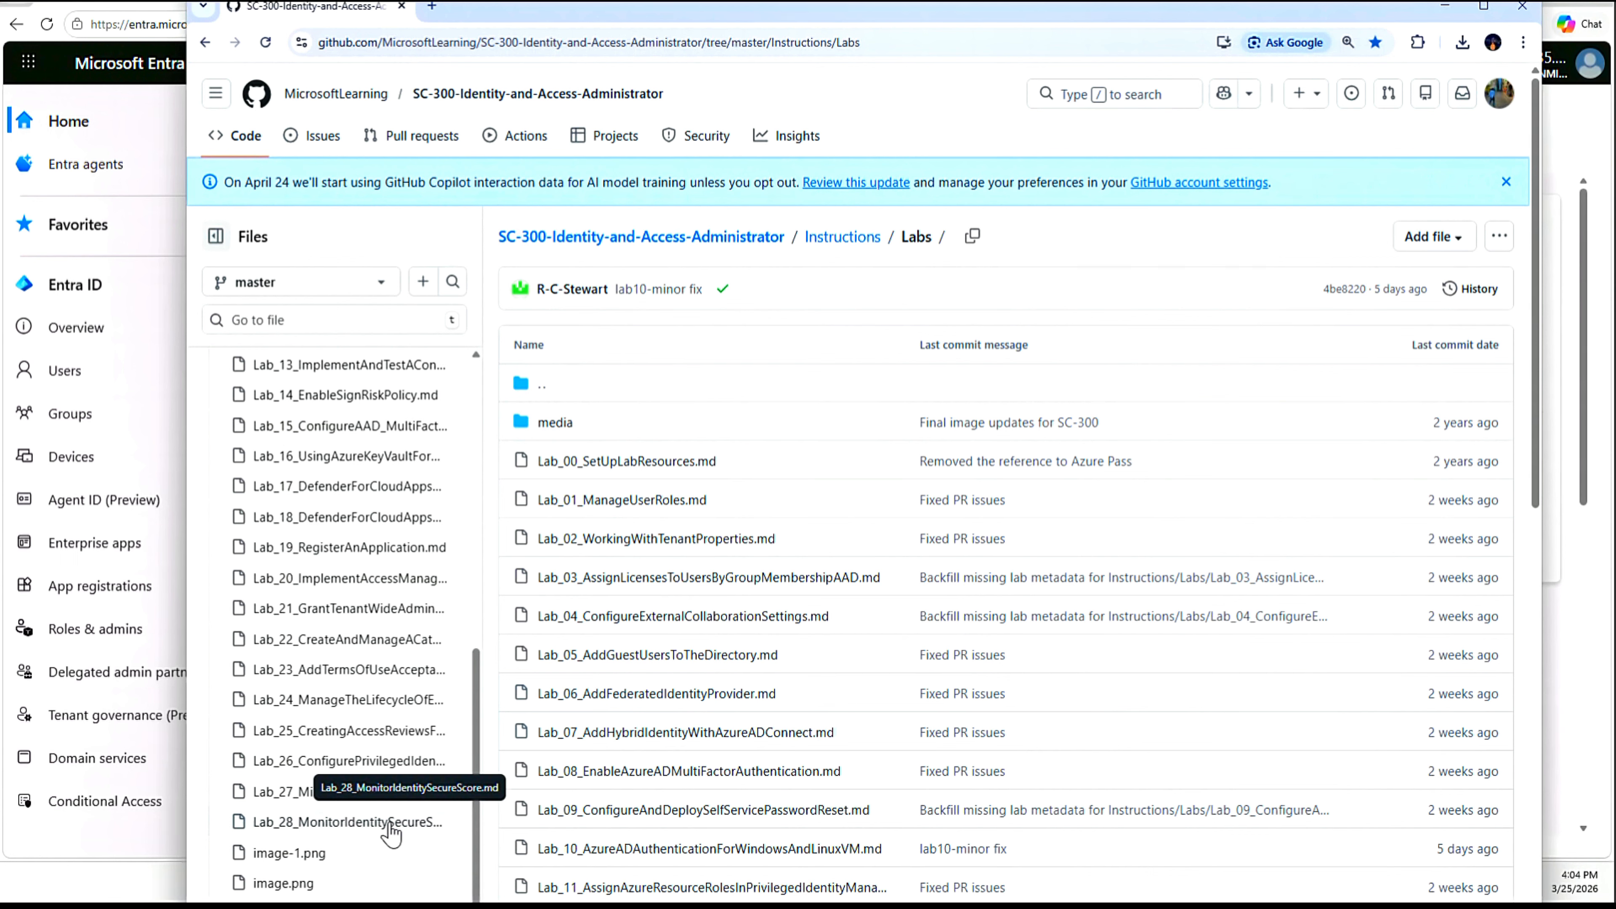
Open Lab_28_MonitorIdentitySecureScore.md on GitHub, then switch to the Microsoft Entra admin center and go to Identity Secure Score.
click(388, 823)
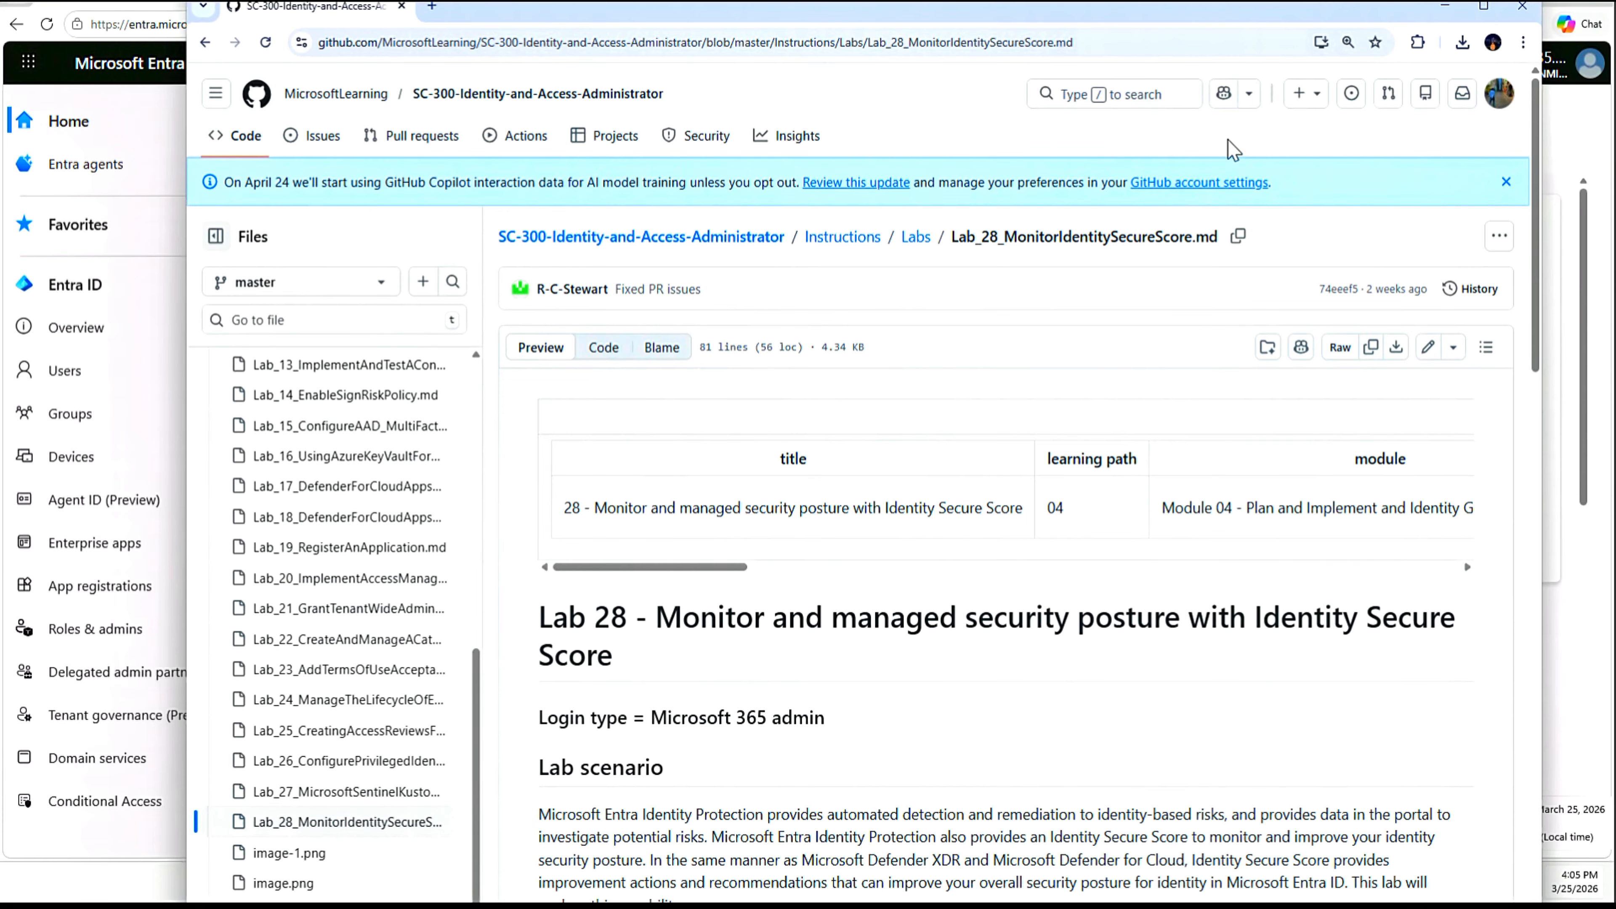
click(1445, 6)
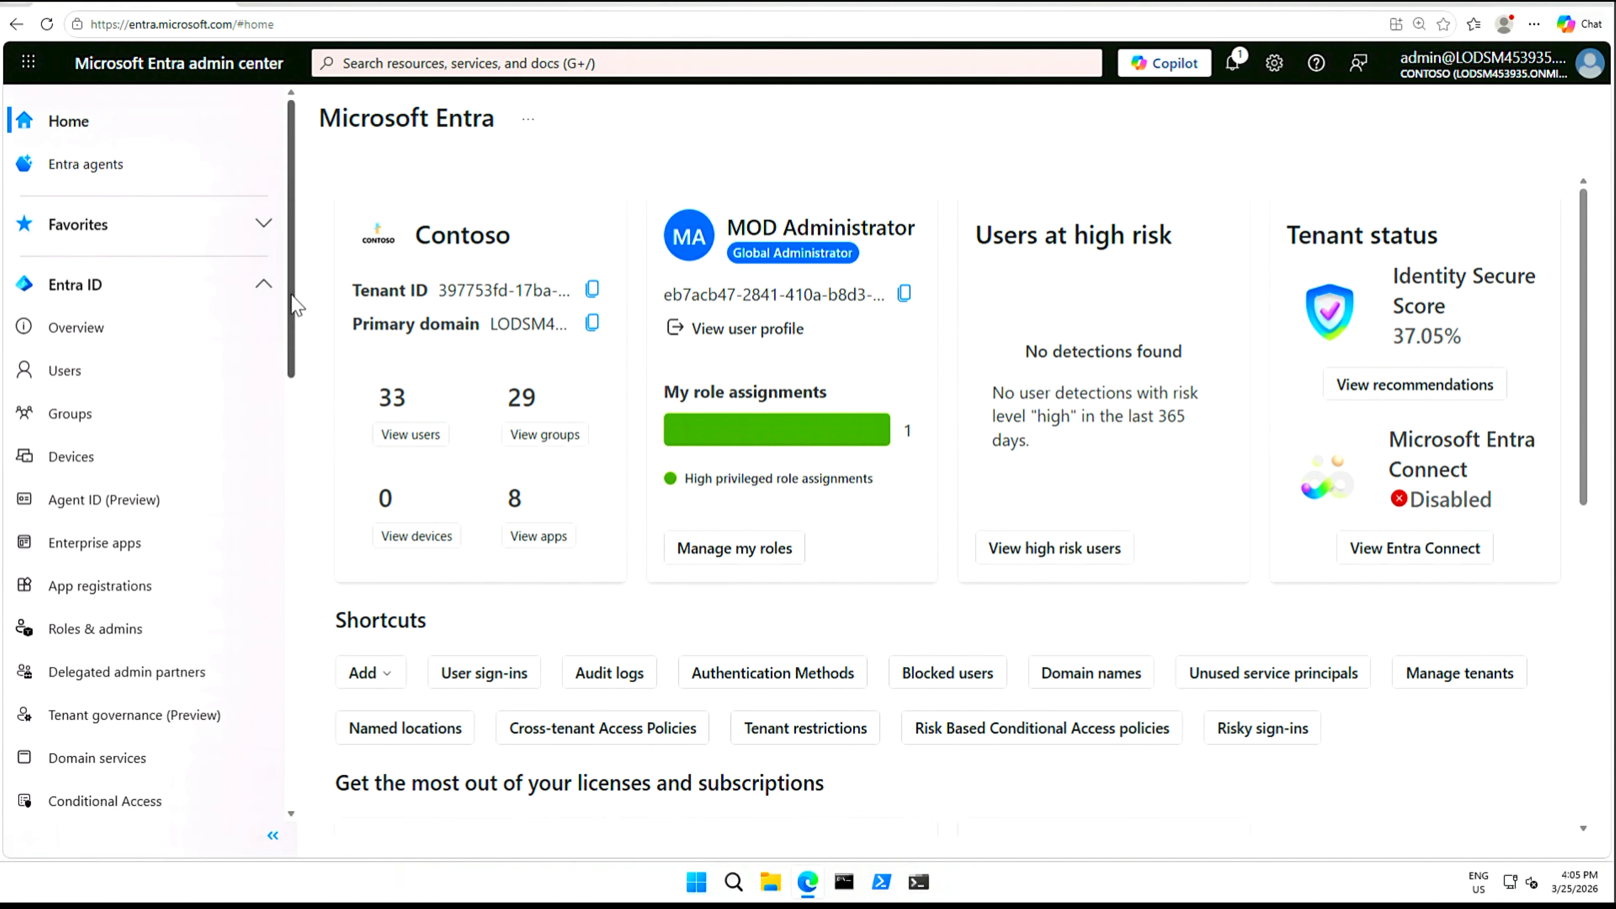
drag(292, 344, 296, 507)
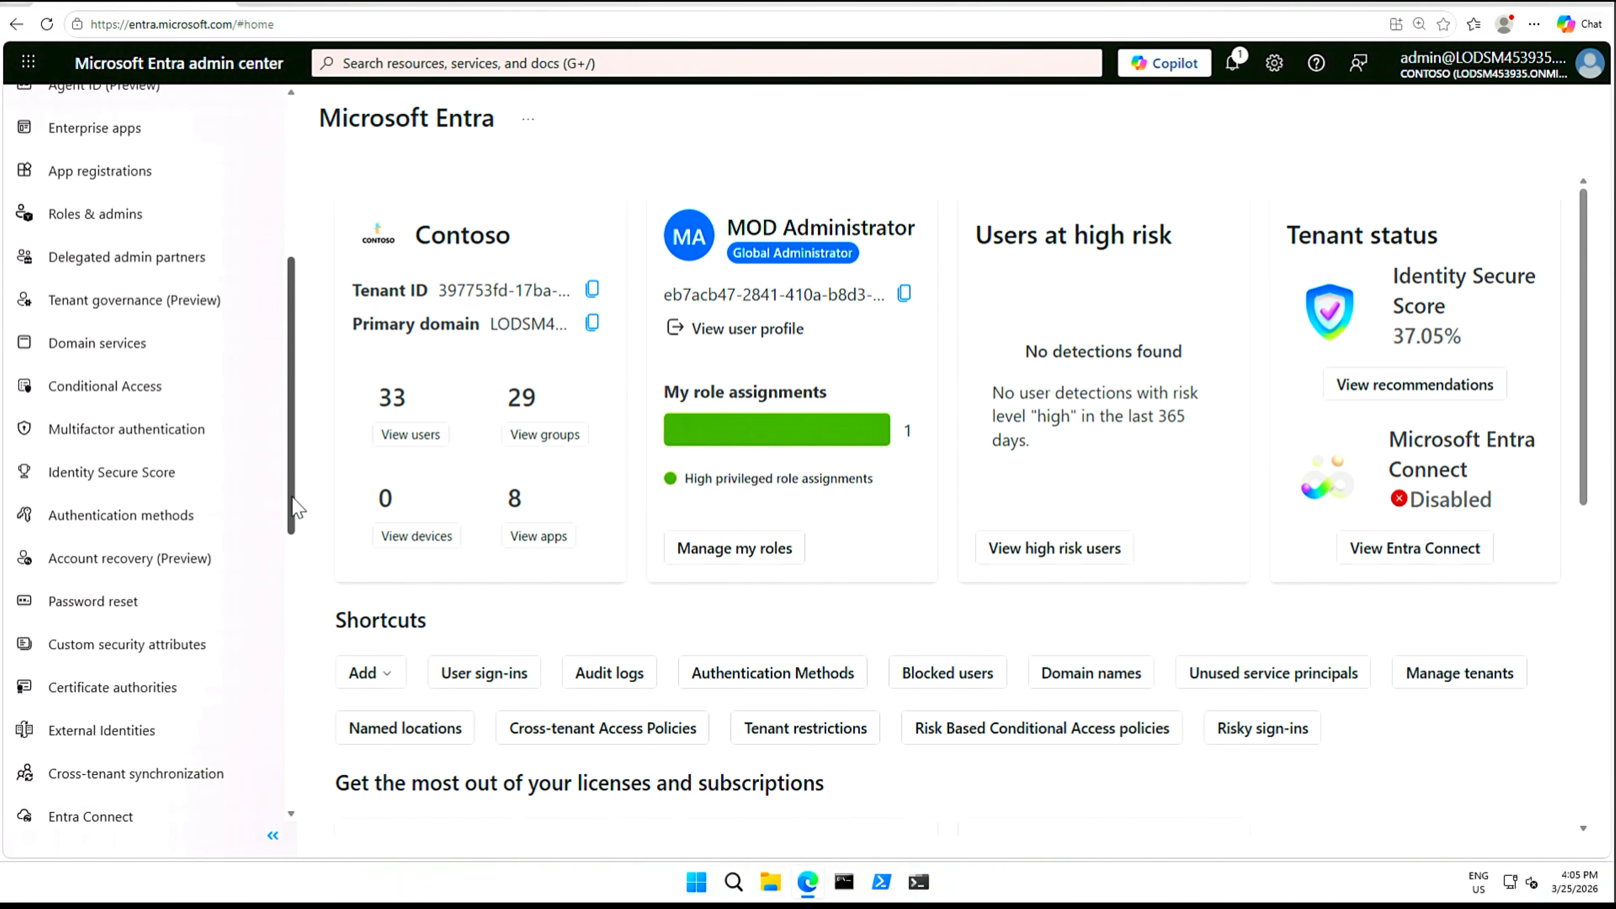
click(134, 474)
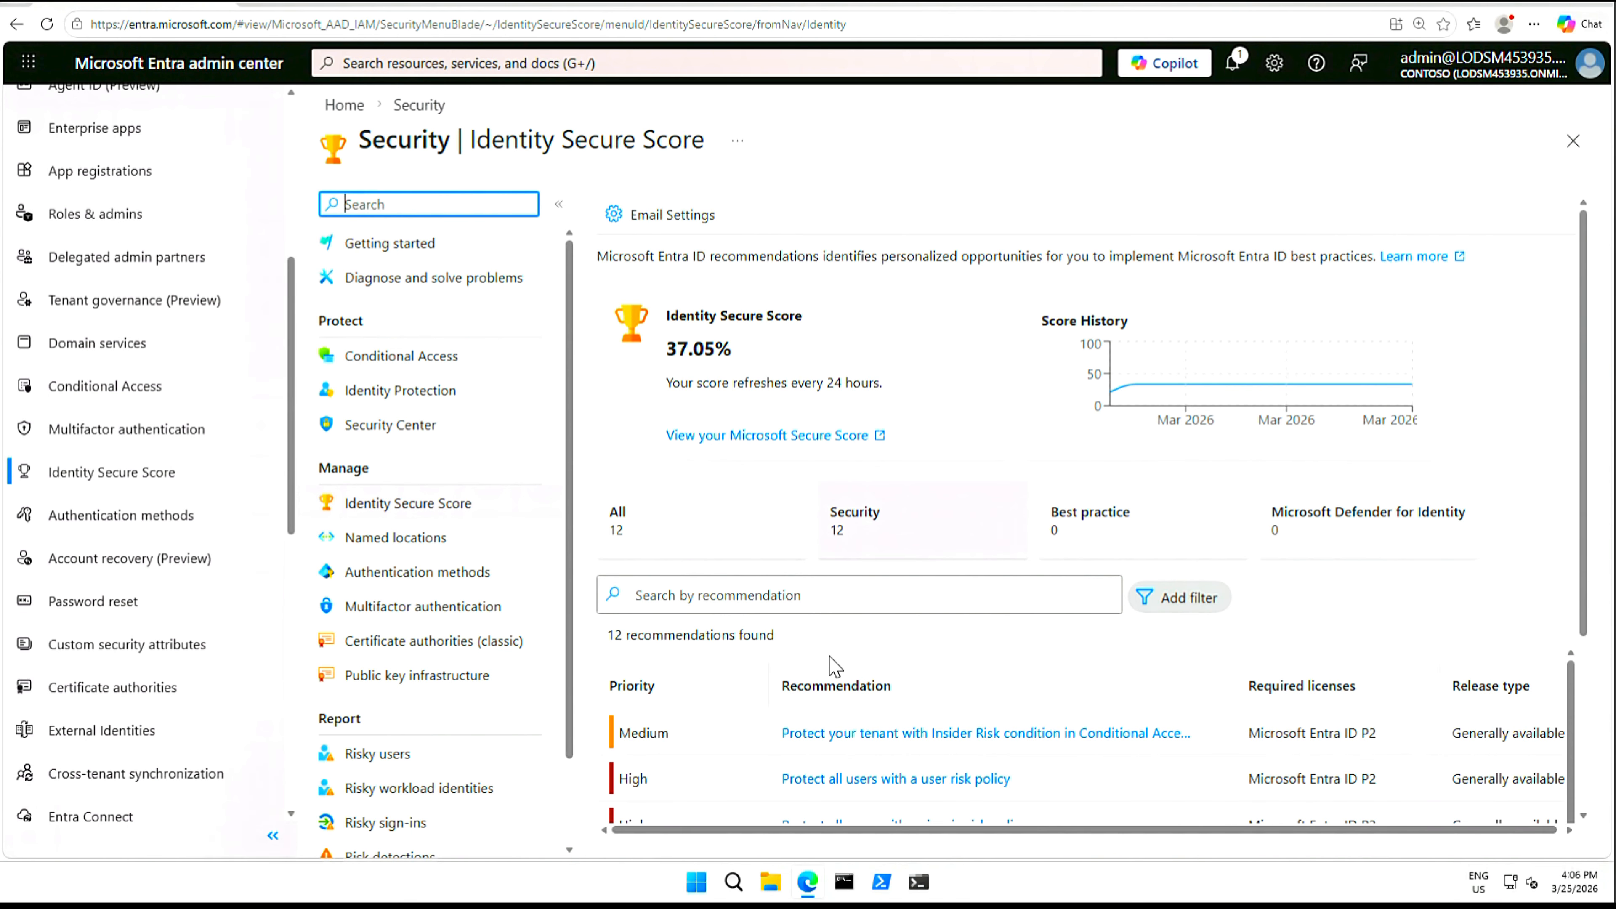
Review the Identity Secure Score recommendations and open the linked Microsoft Secure Score overview in Microsoft Defender.
scroll(831, 667, down, 5)
scroll(869, 666, up, 5)
scroll(1591, 560, down, 2)
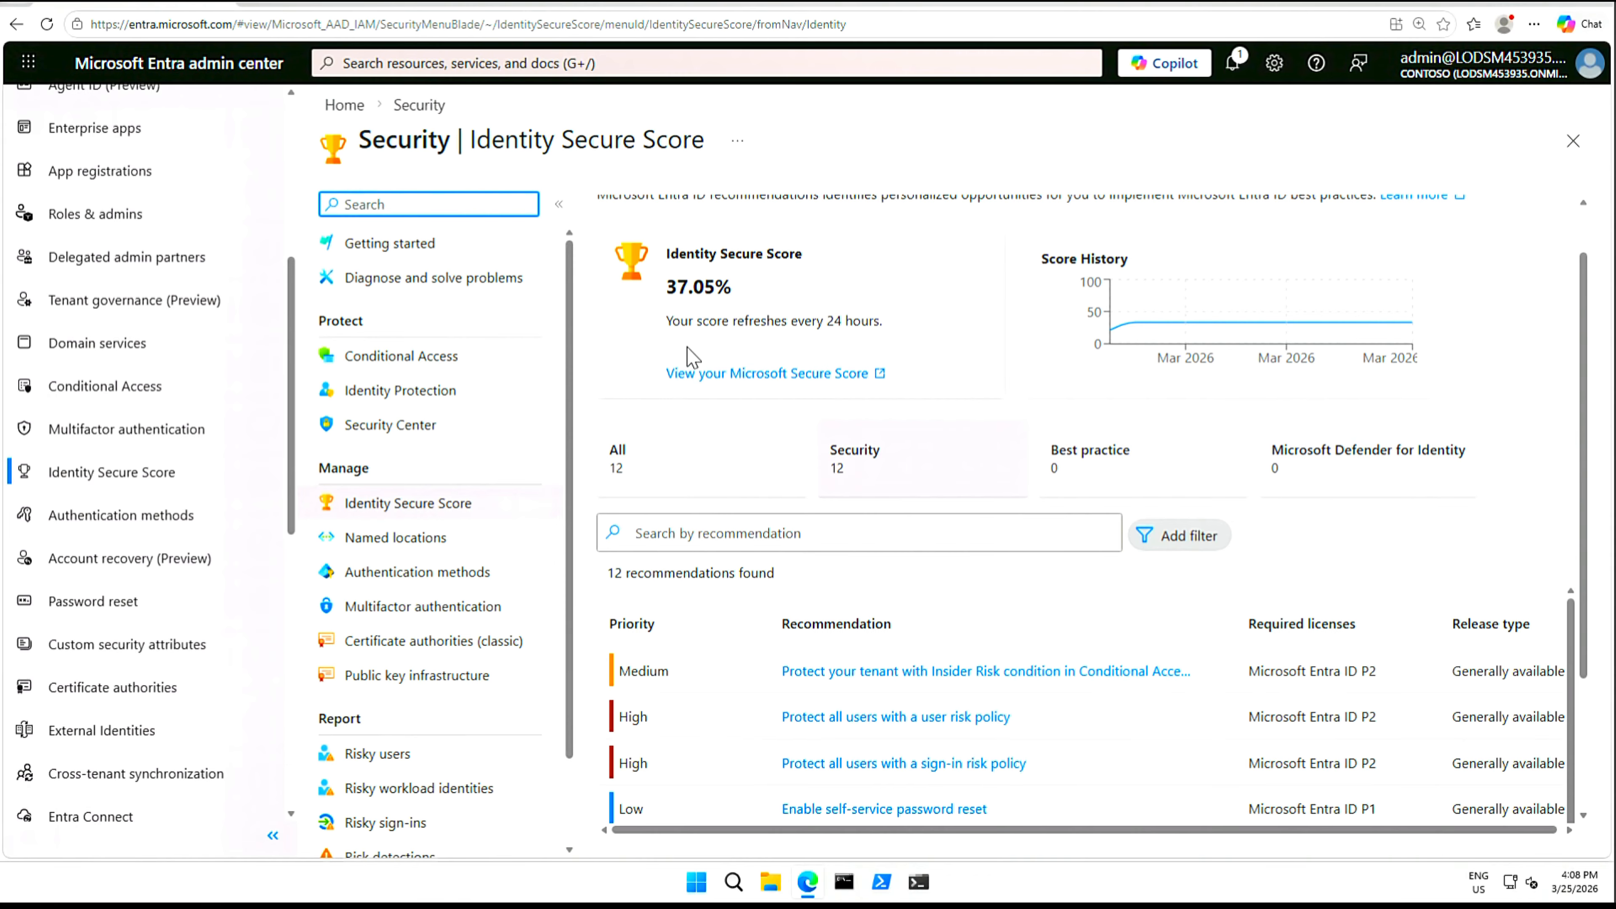
click(665, 261)
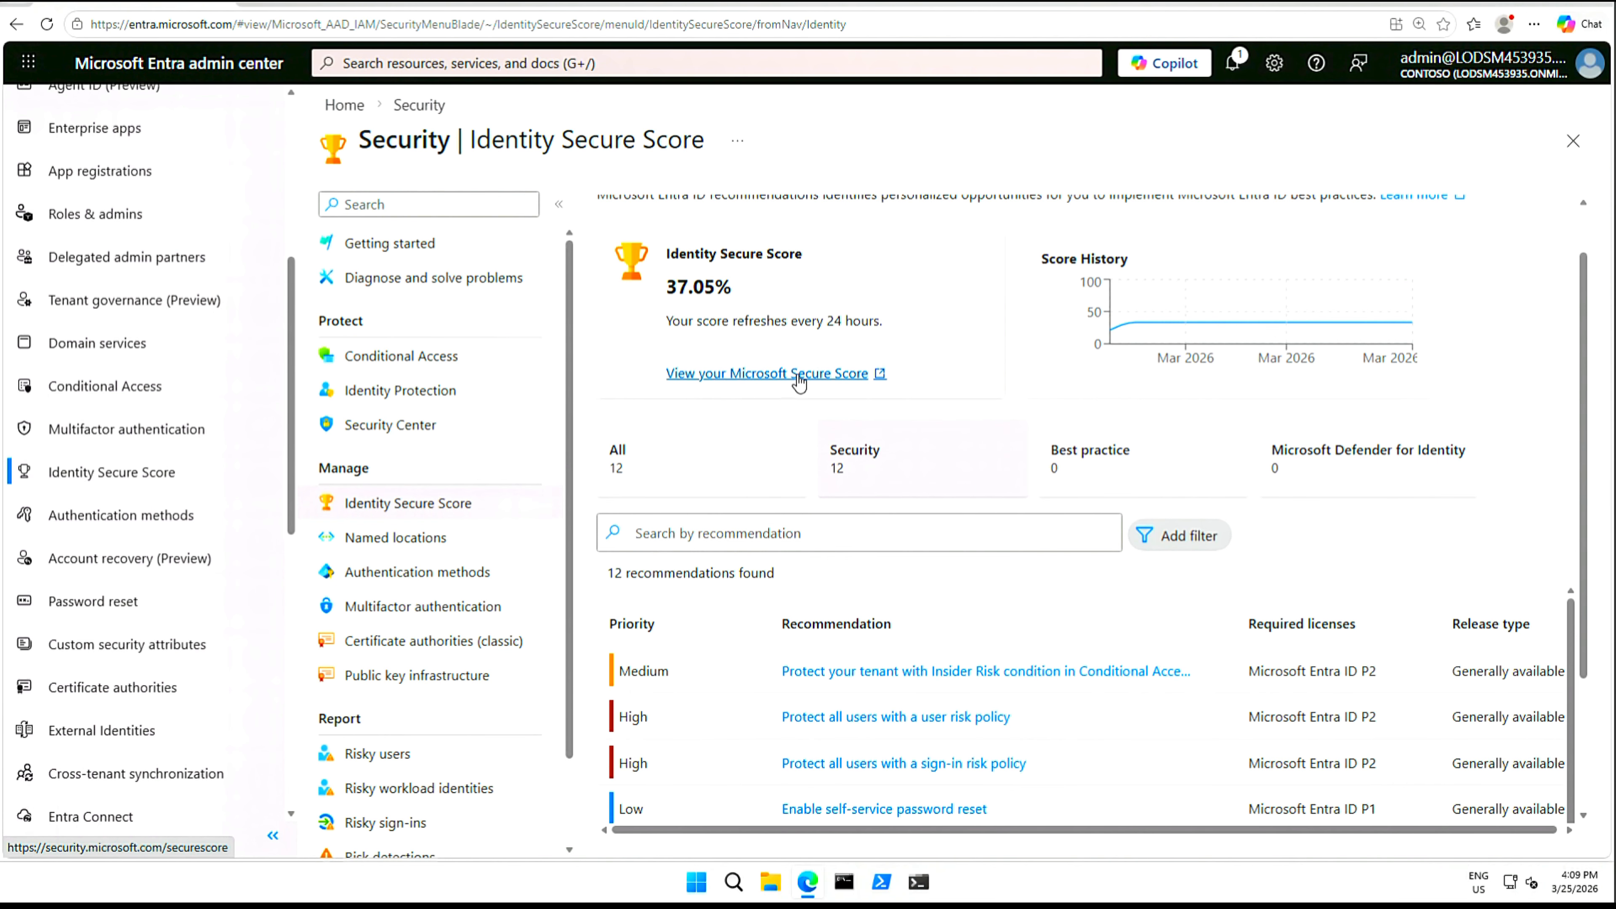
click(817, 374)
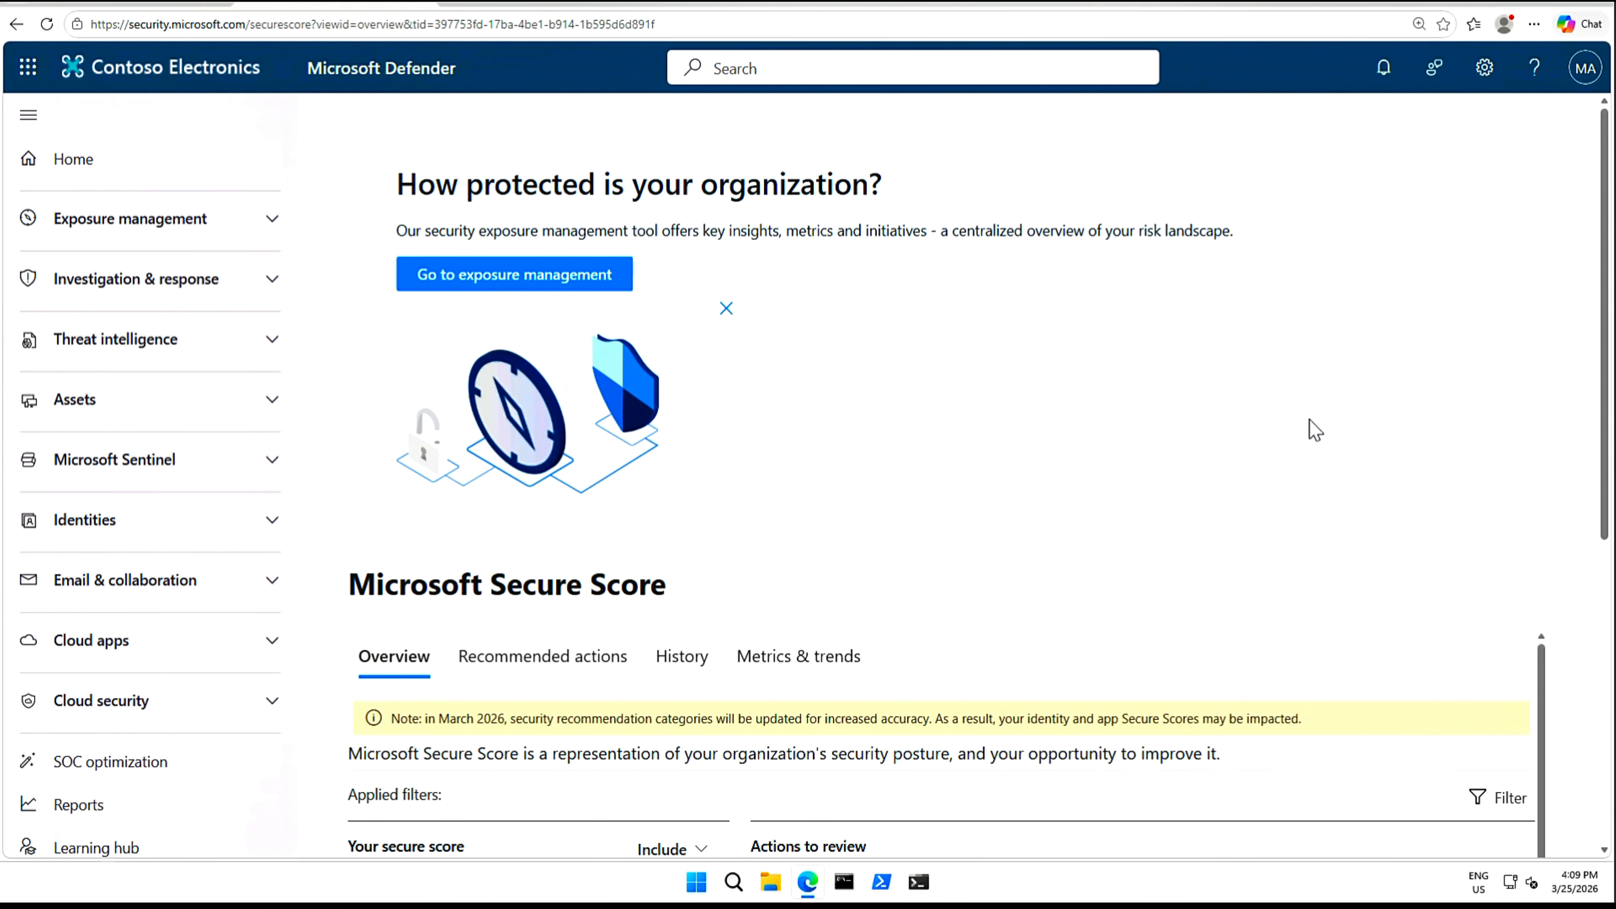
drag(1606, 326, 1609, 584)
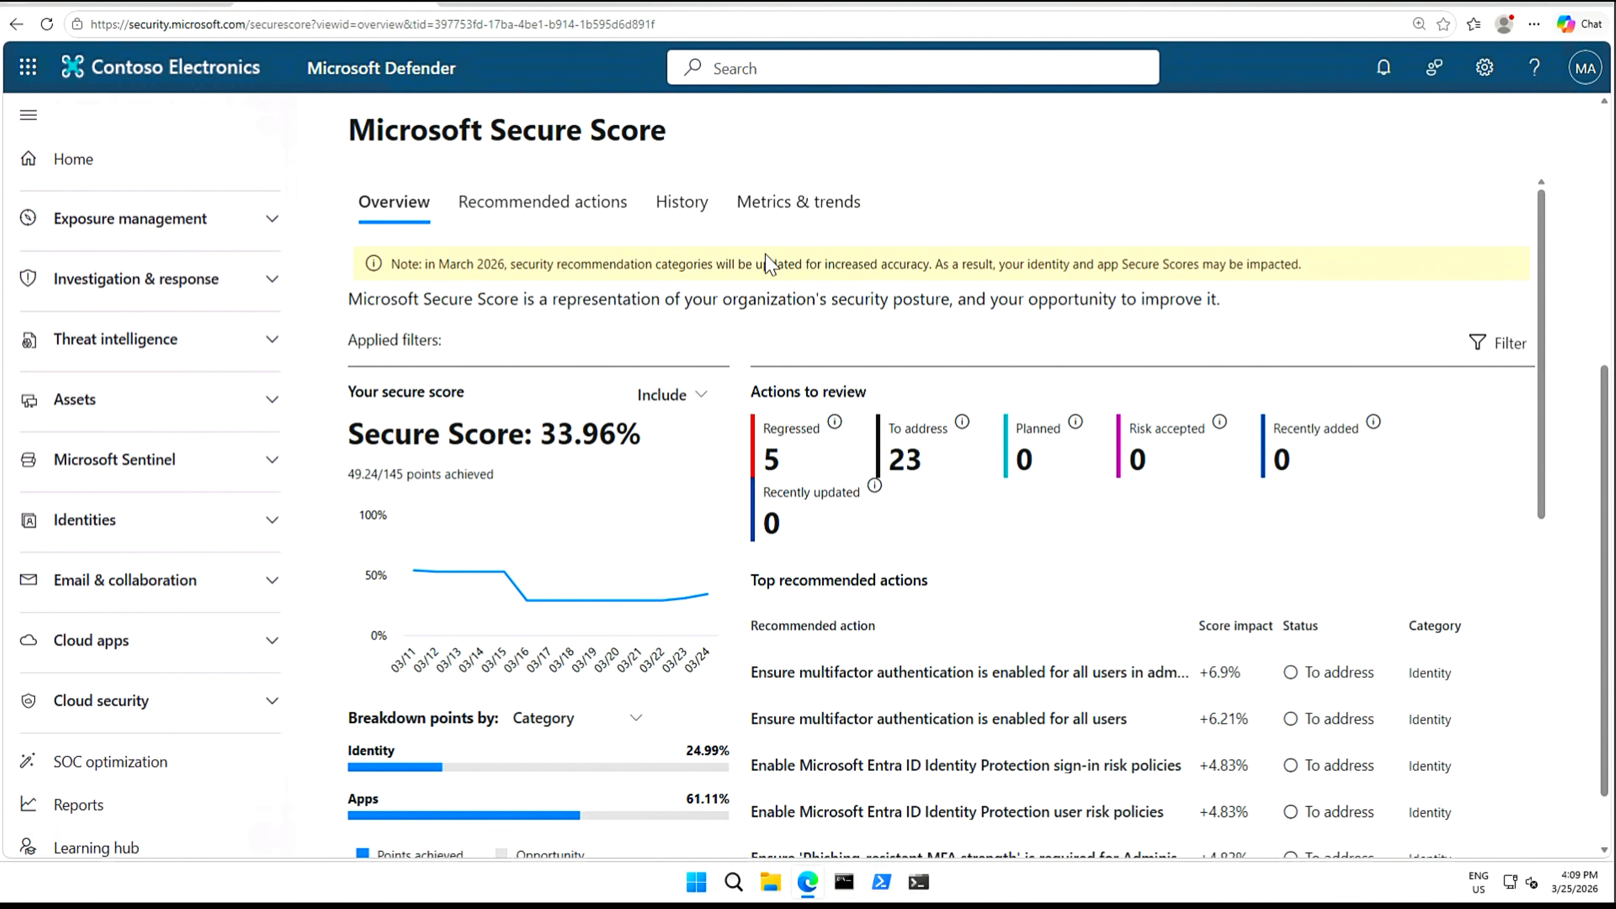
Show the Secure Score recommended actions and widen the Recommended action column so the full titles are readable.
click(565, 208)
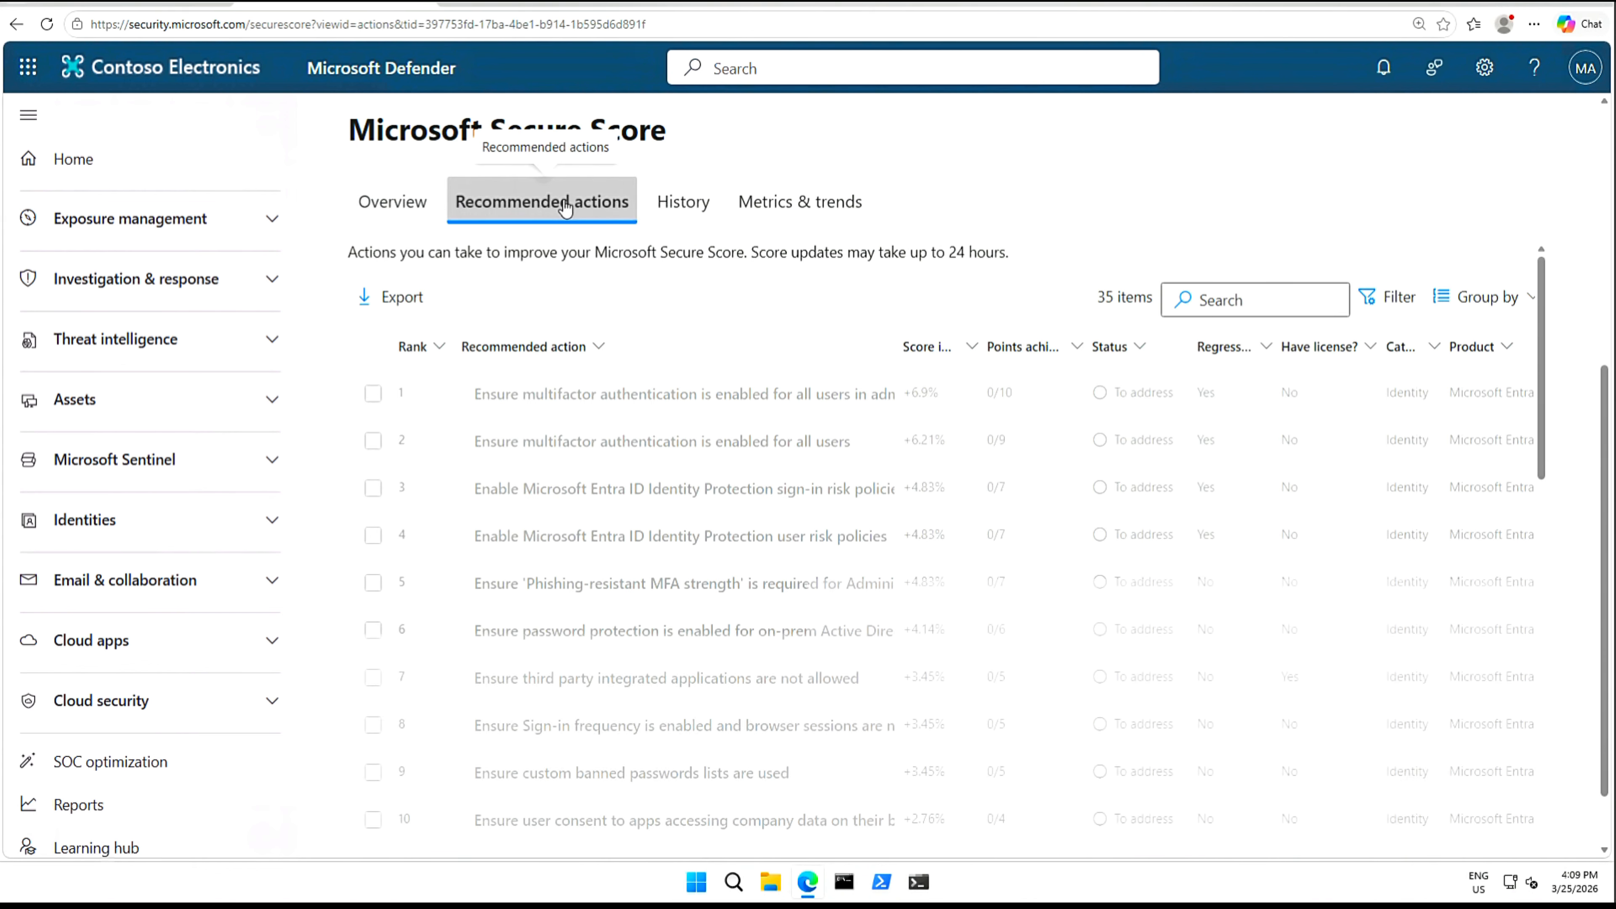
drag(896, 347, 1102, 346)
click(1284, 347)
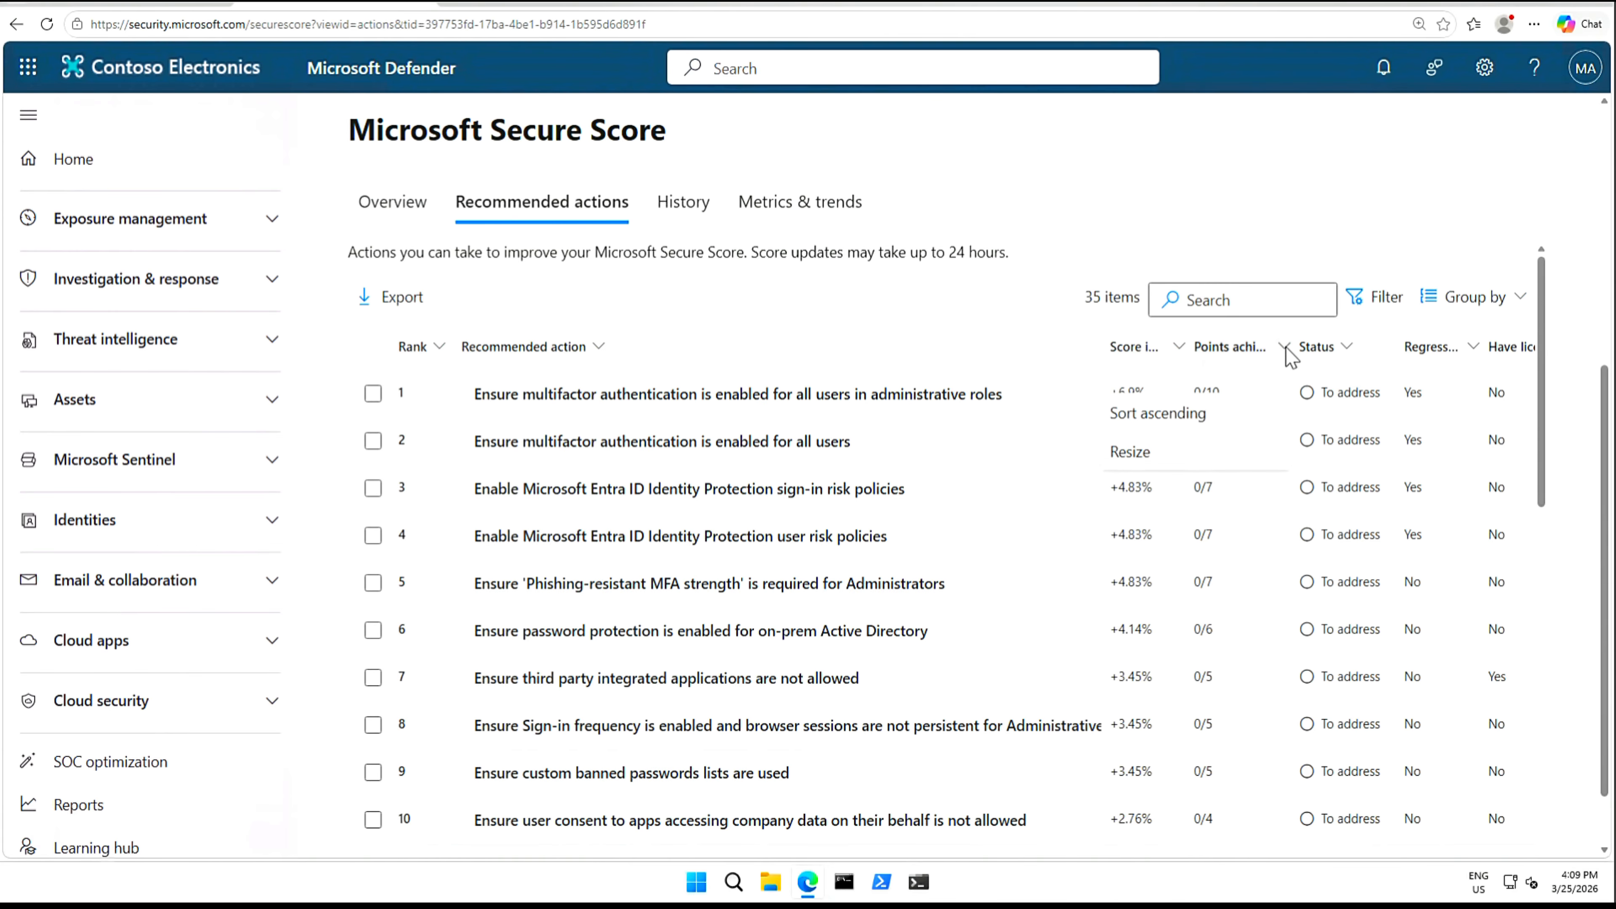
click(1298, 211)
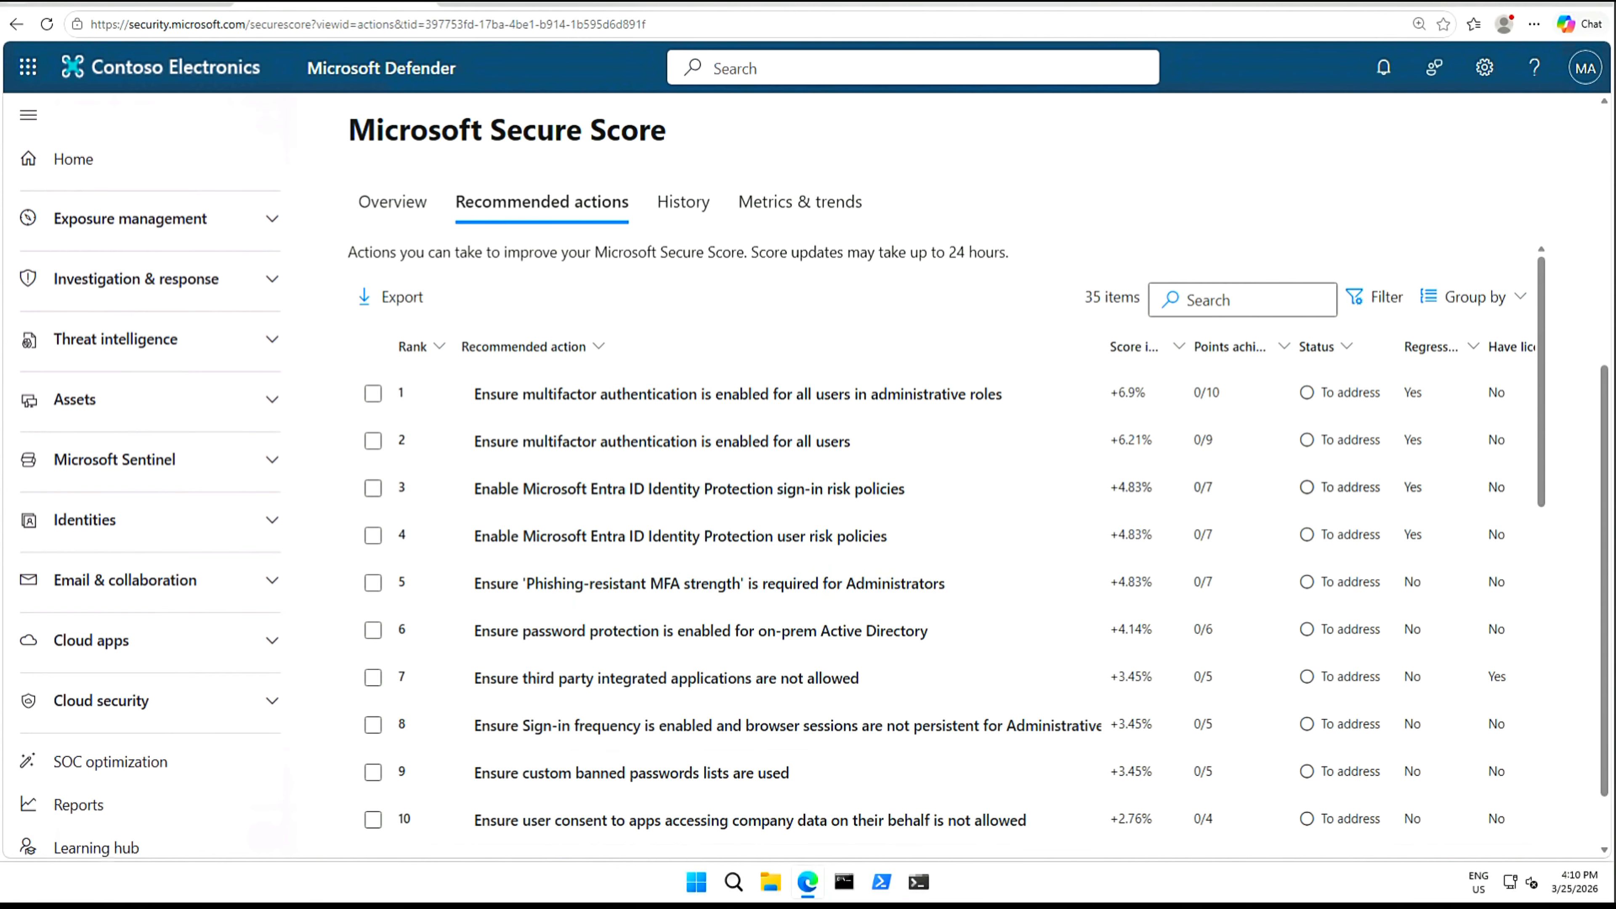
Select the recommended action "Enable Microsoft Entra ID Identity Protection sign-in risk policies", look through the list and open that action's details.
click(373, 488)
scroll(630, 490, down, 15)
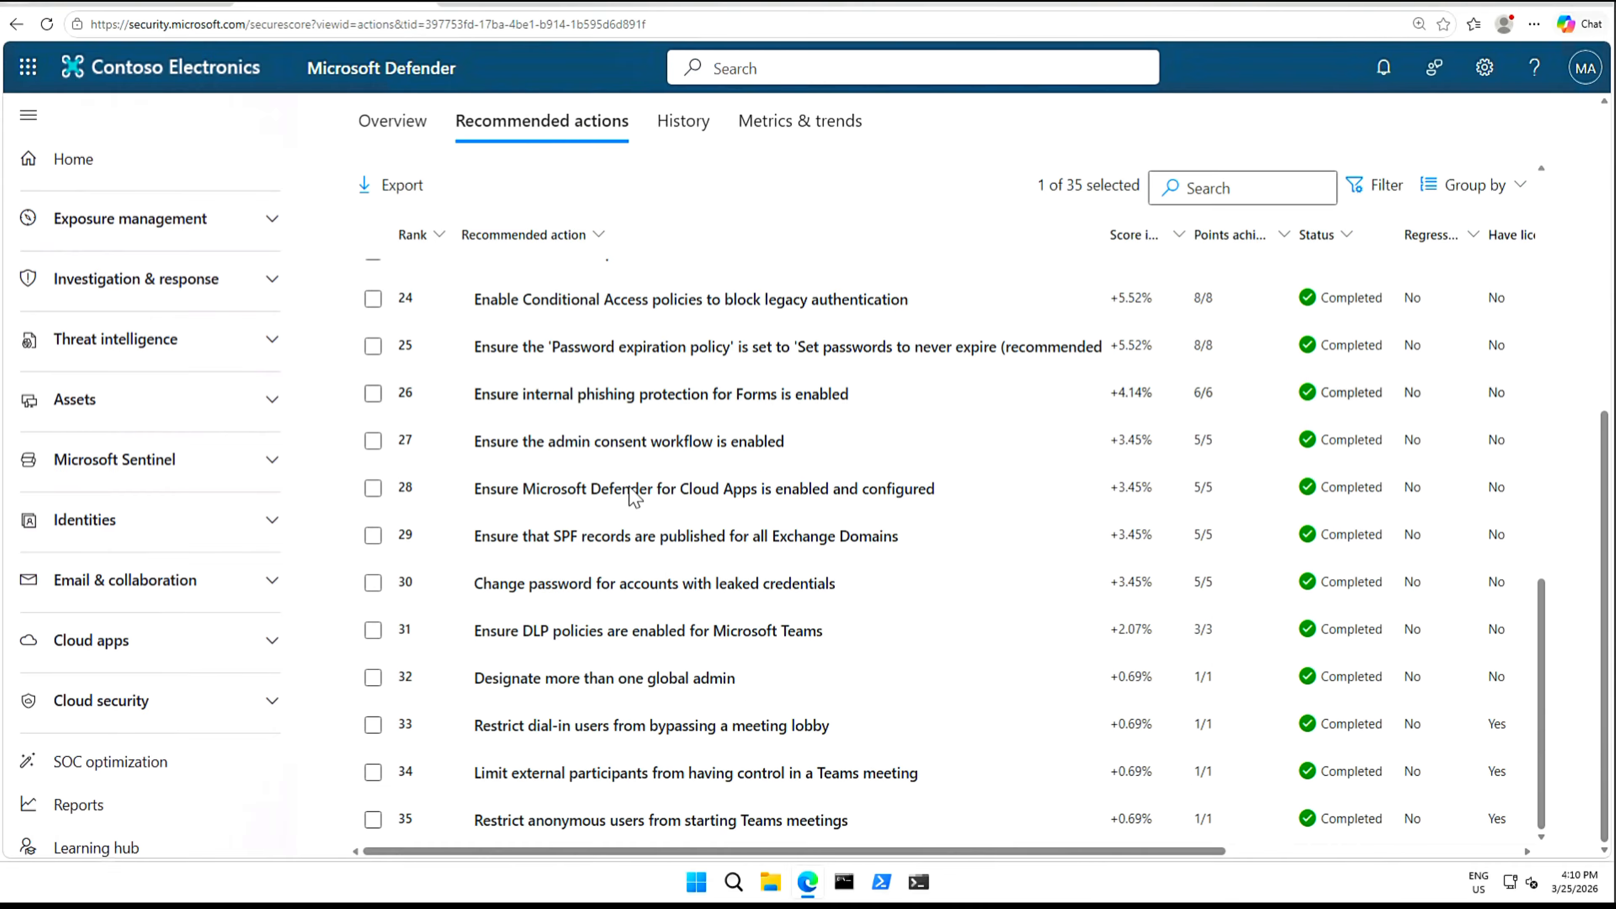
scroll(630, 493, up, 15)
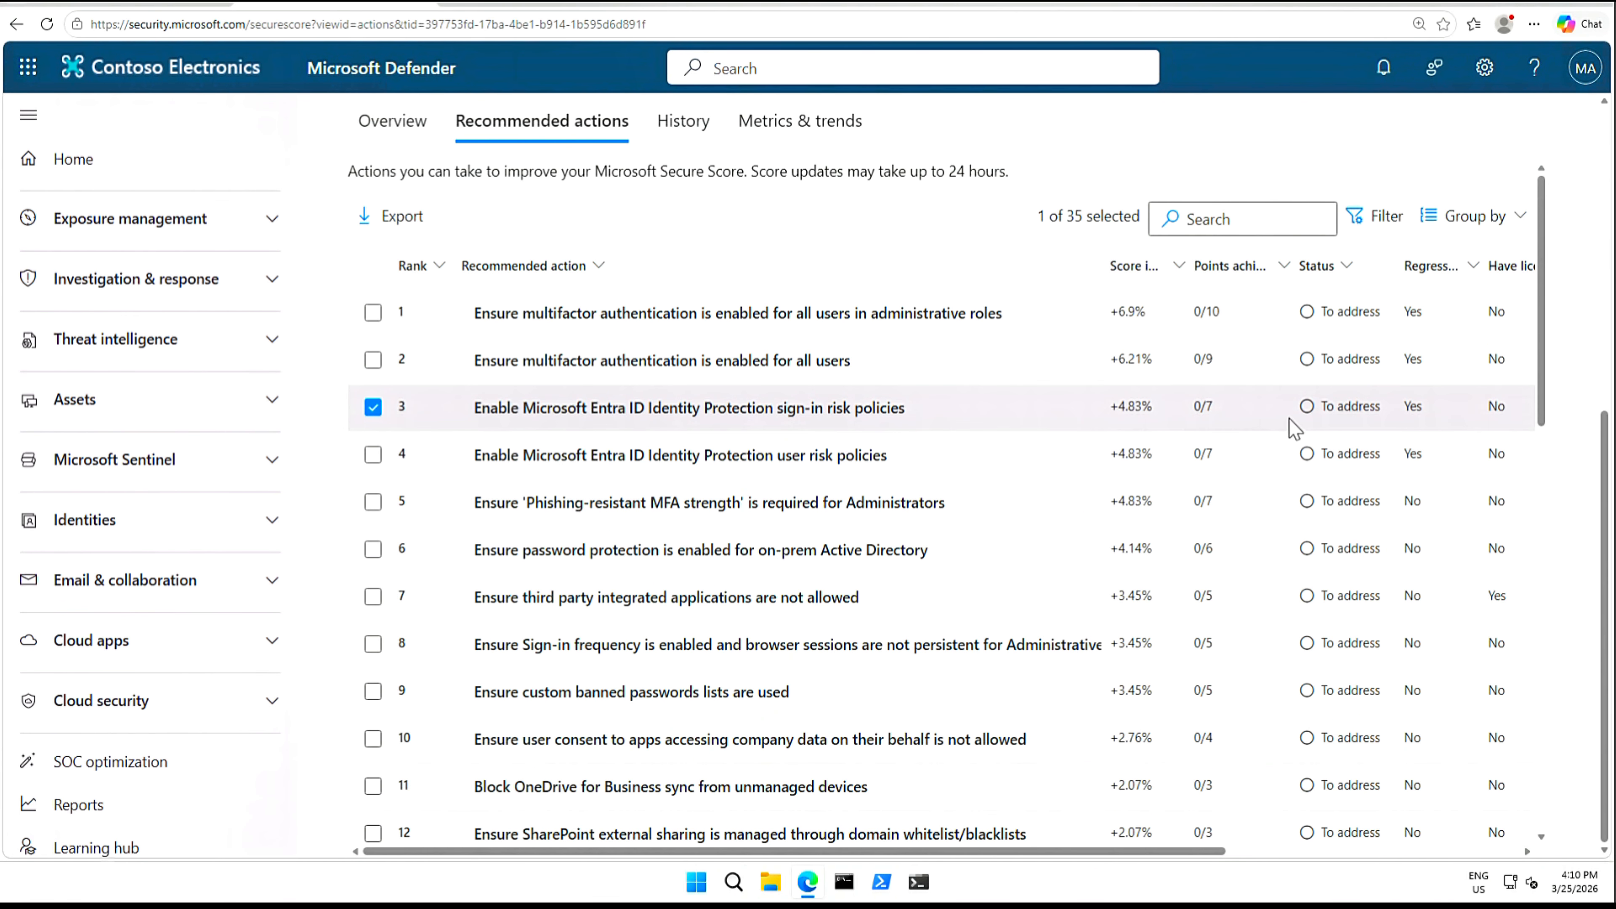
click(689, 407)
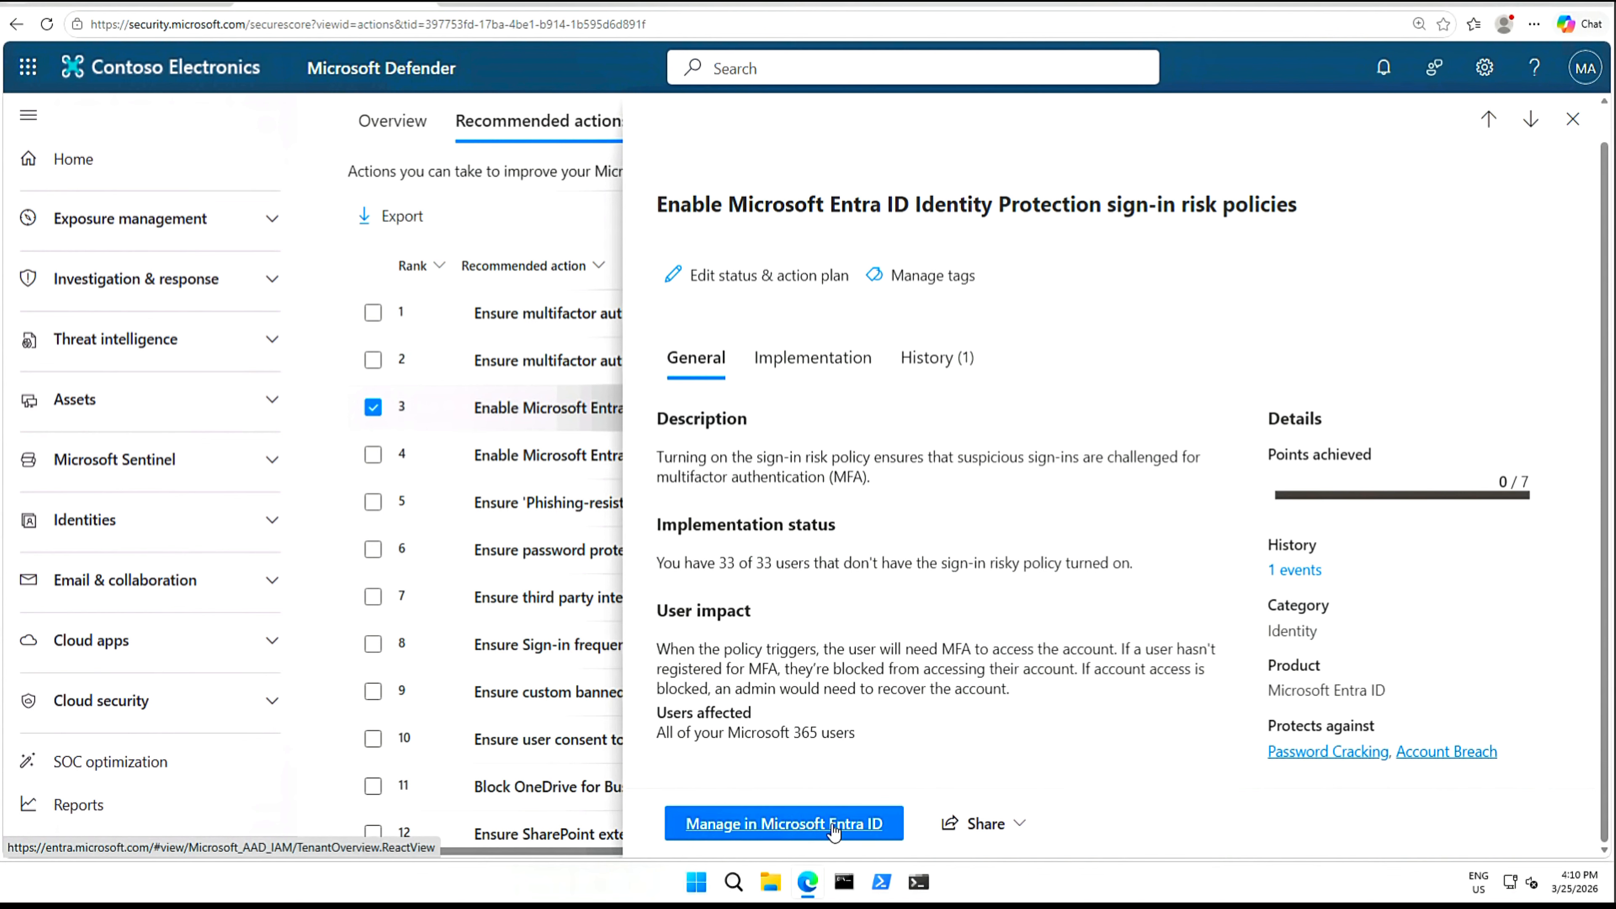
Go from the recommended action to managing it in Microsoft Entra ID and open the Sign-in risk policy under ID Protection.
click(826, 823)
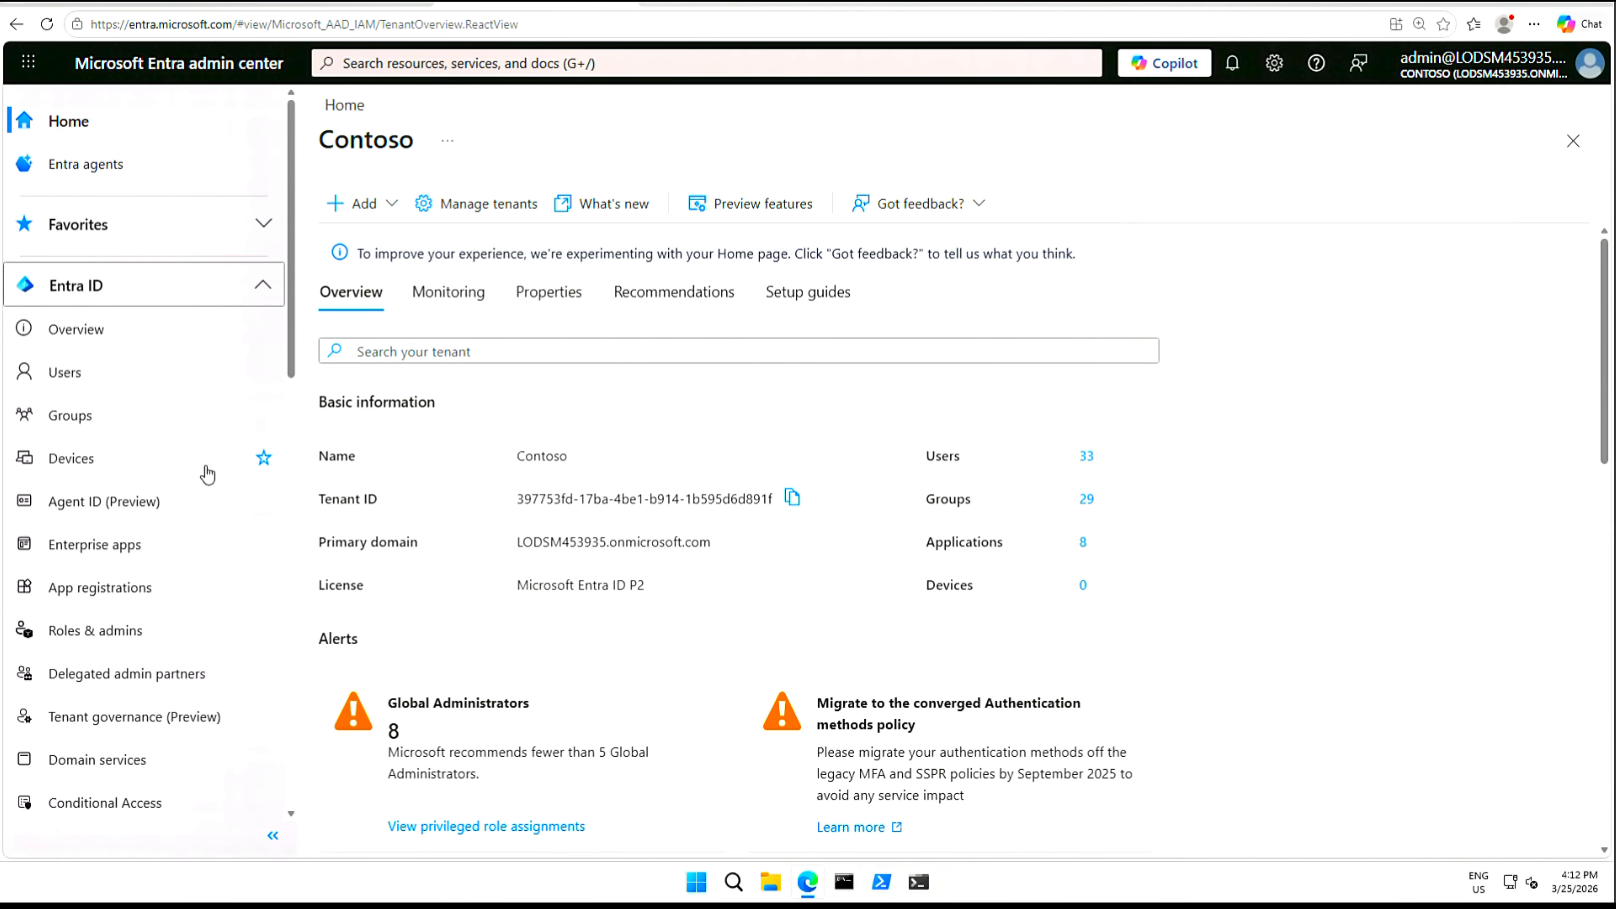
click(266, 285)
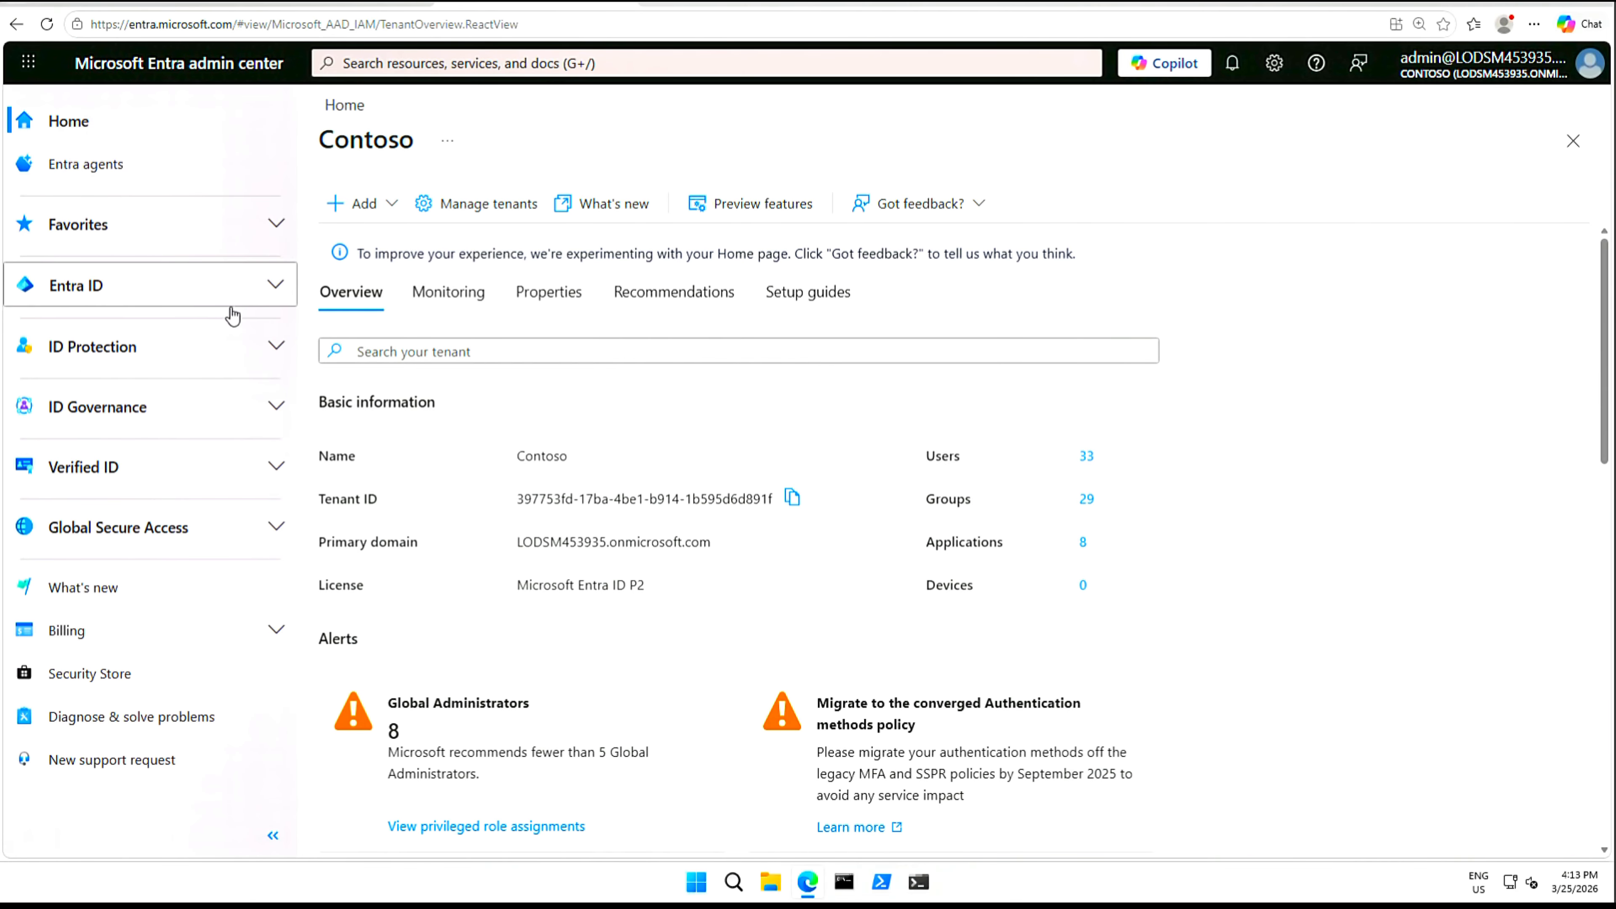
click(274, 348)
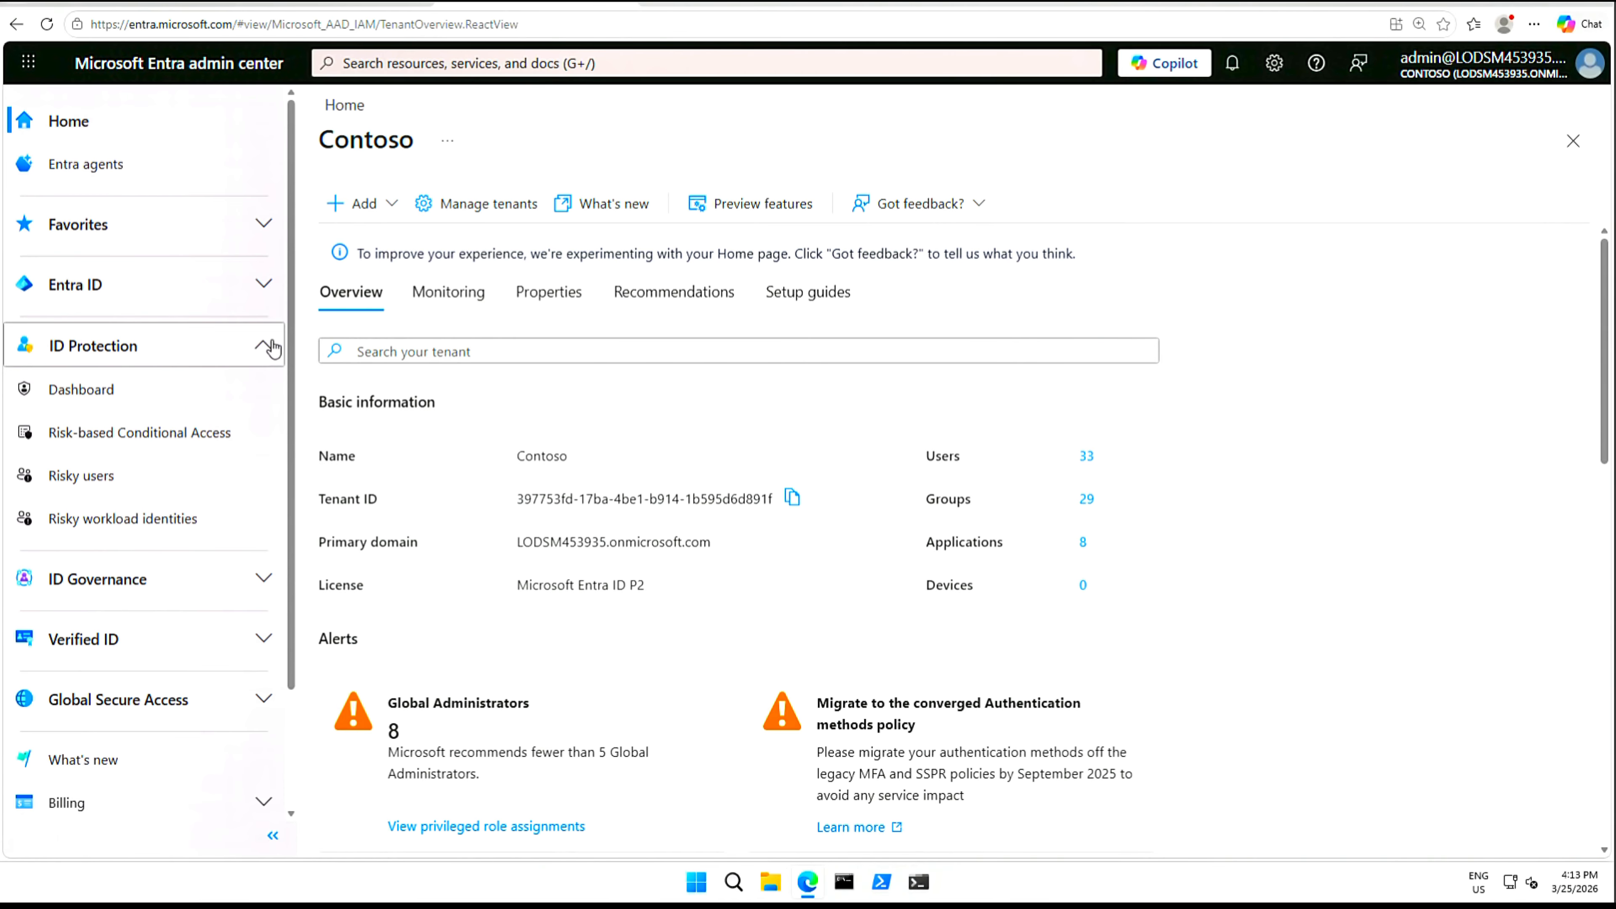
click(93, 397)
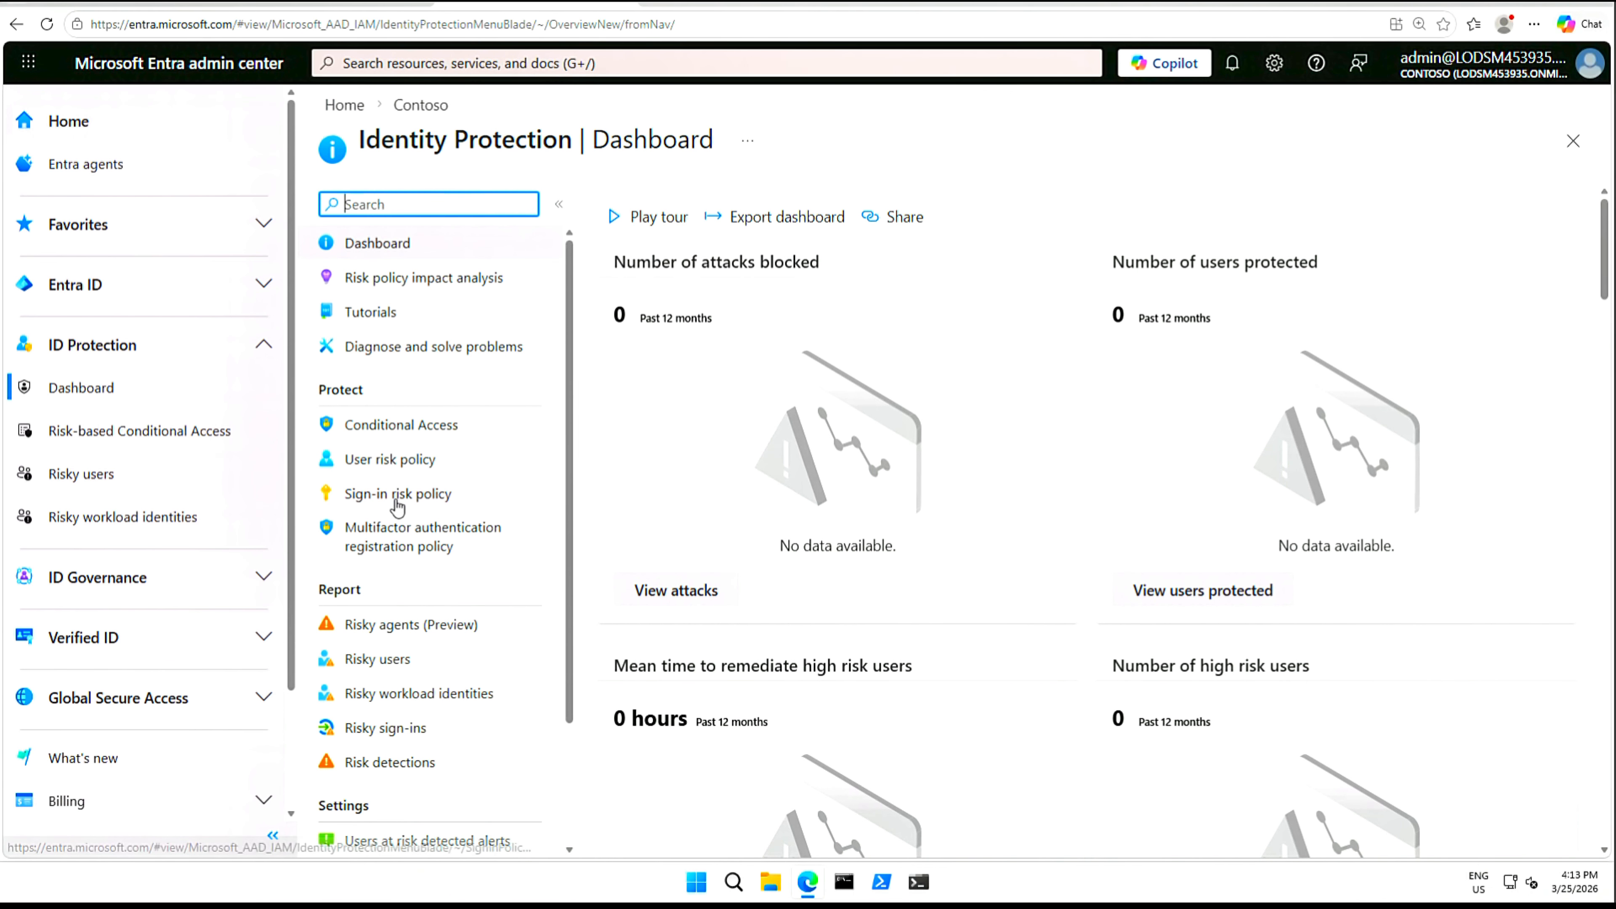
click(407, 503)
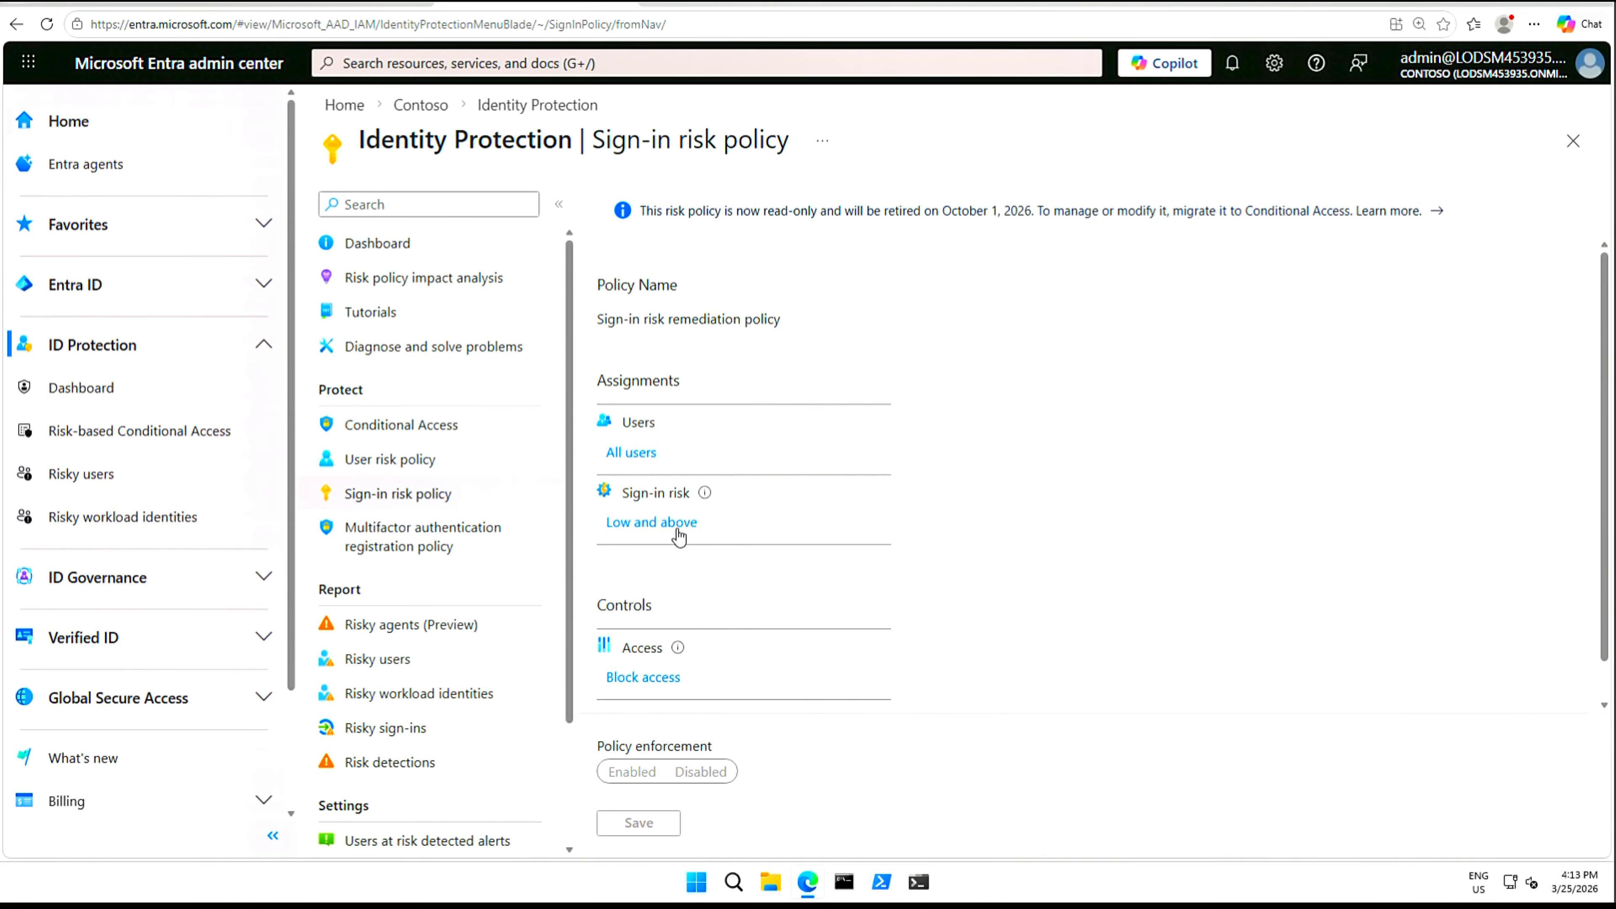
Set the sign-in risk level of the Sign-in risk remediation policy to Medium and above.
click(647, 532)
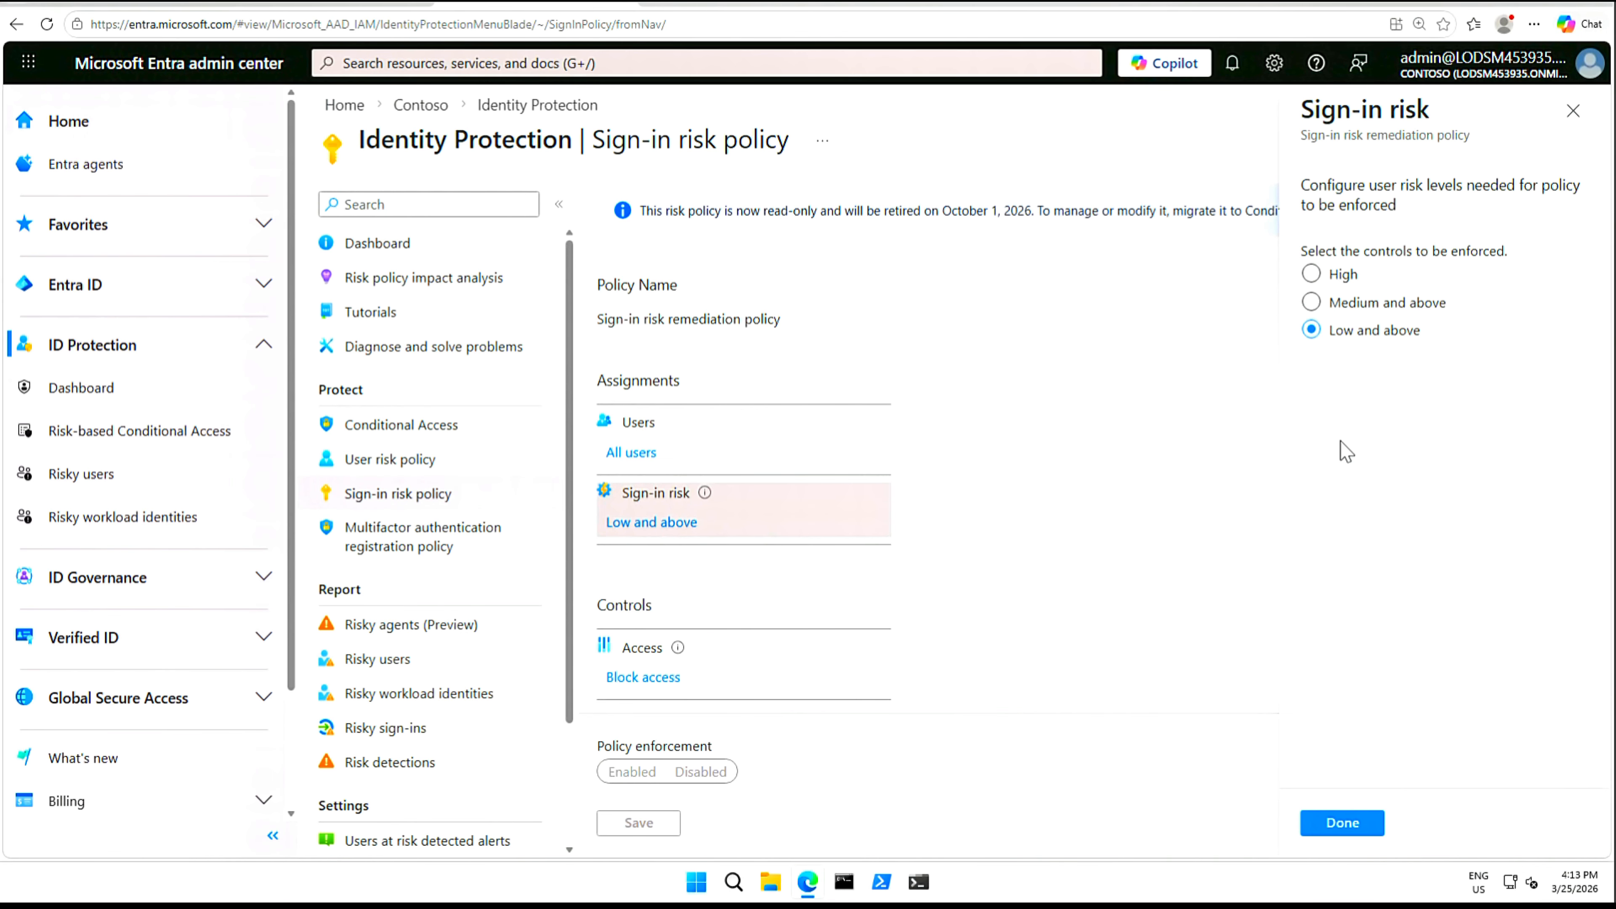
click(1312, 303)
click(1344, 824)
Exclude the tenant administrator account from the users covered by the Sign-in risk remediation policy.
click(637, 458)
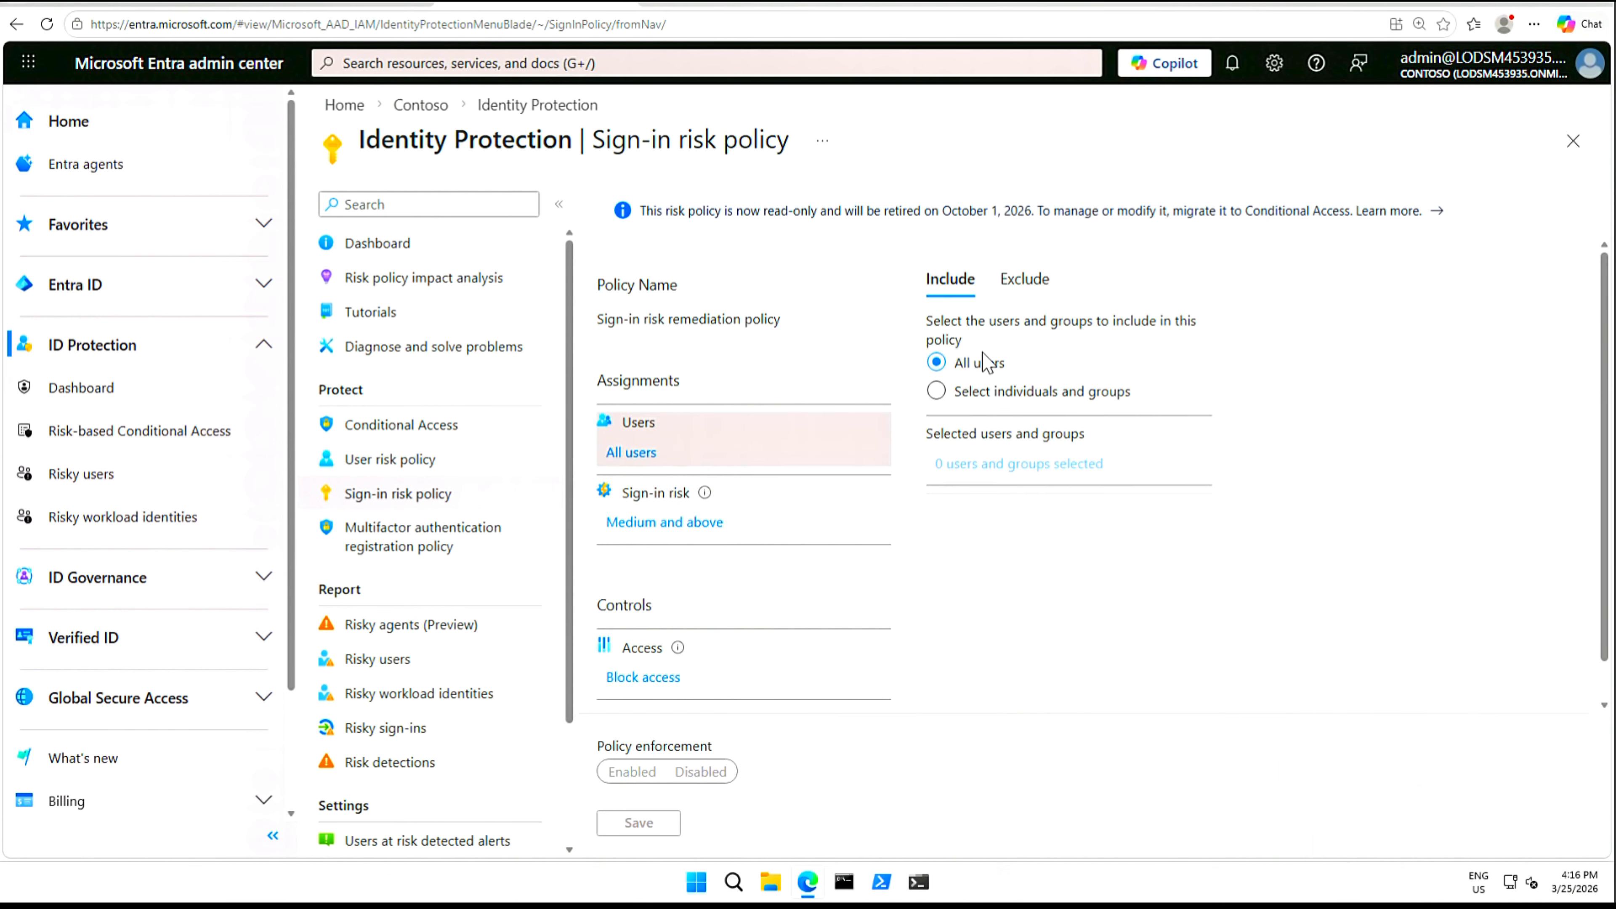
click(1017, 286)
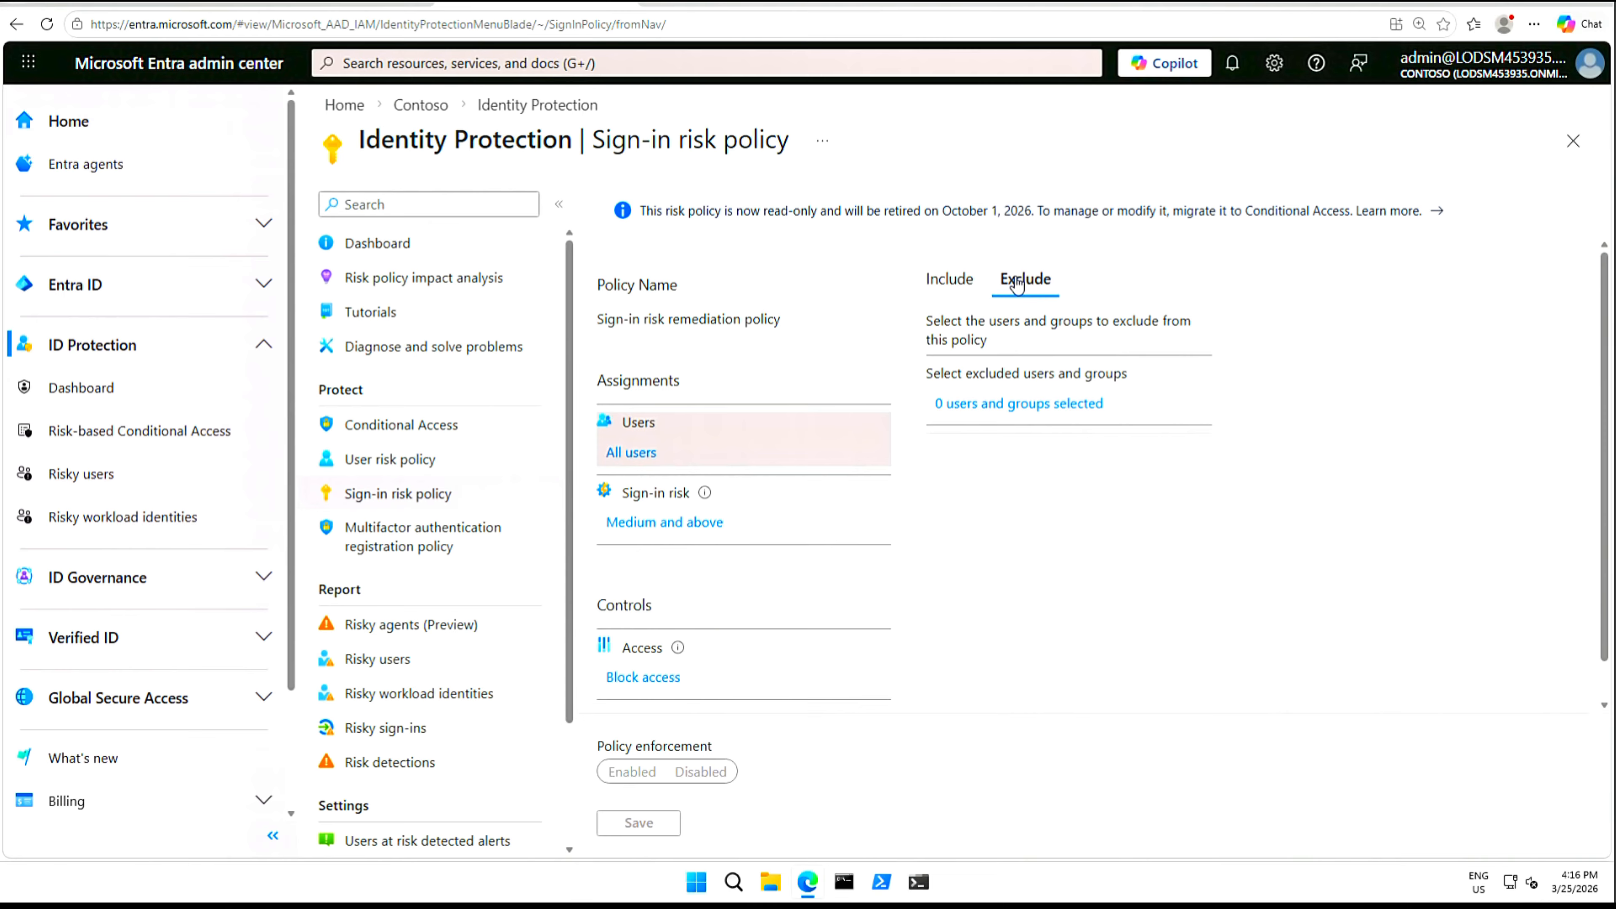
click(1001, 405)
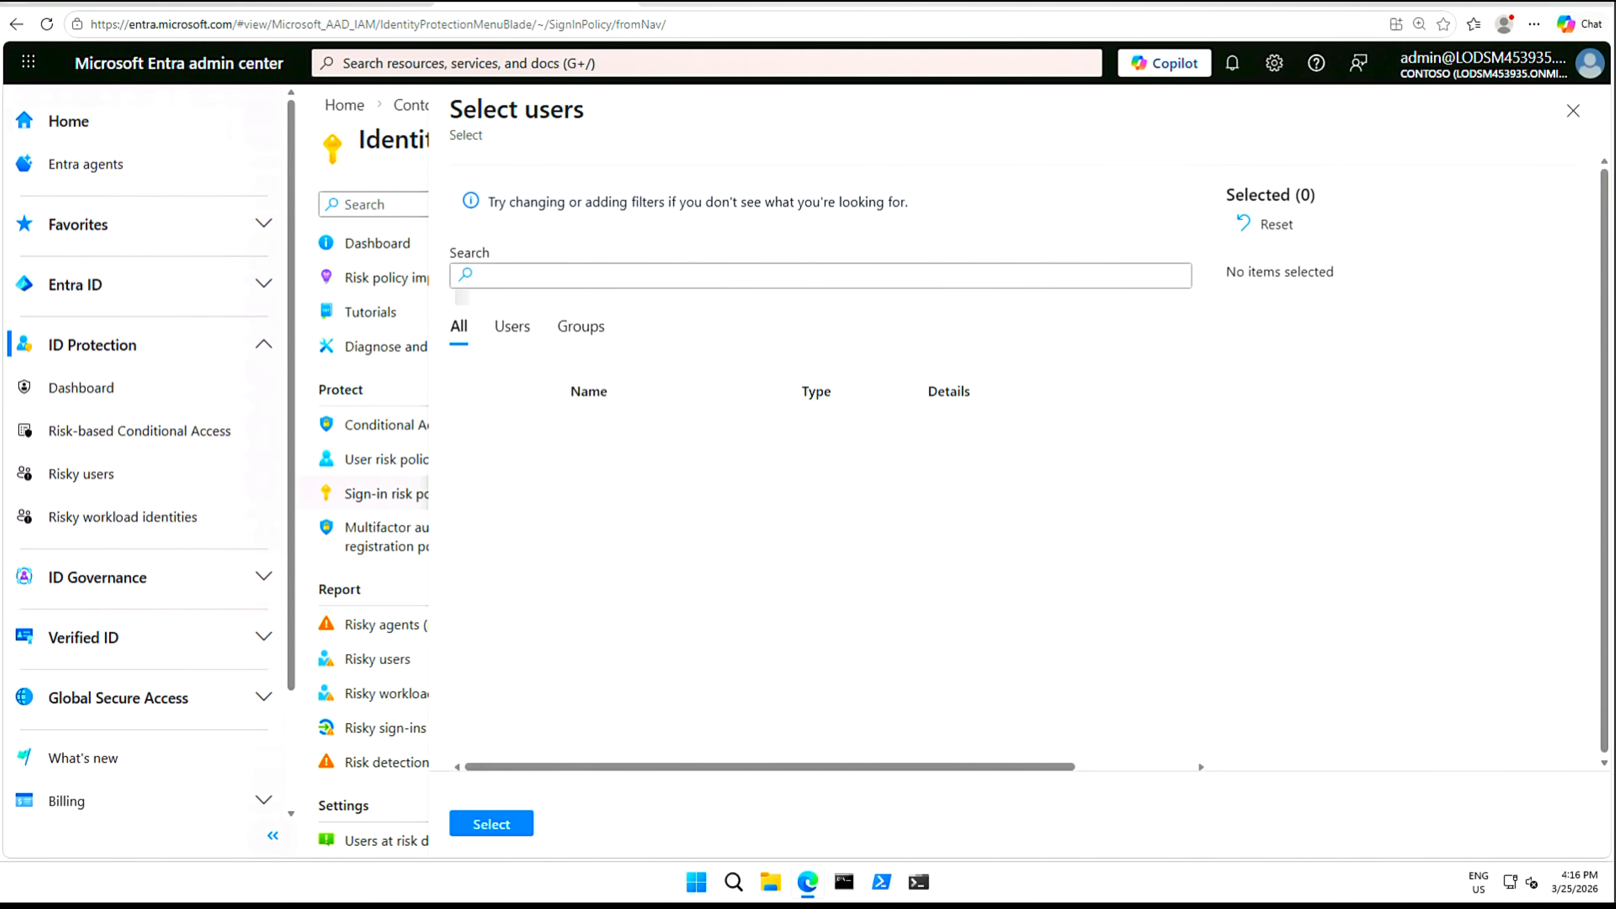
click(680, 277)
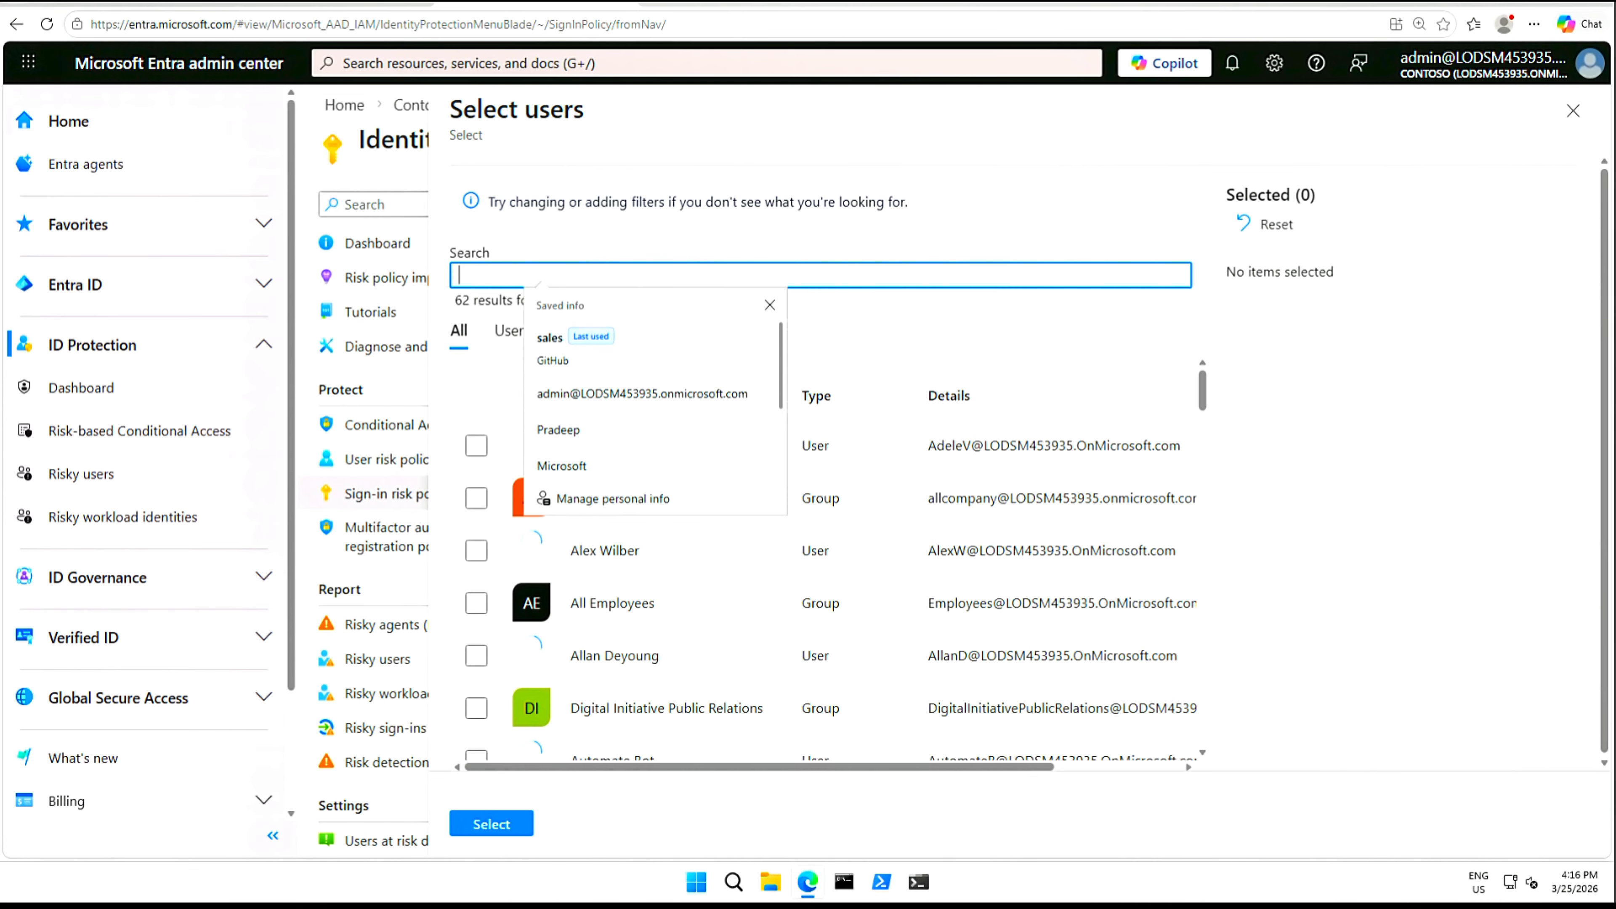
click(639, 393)
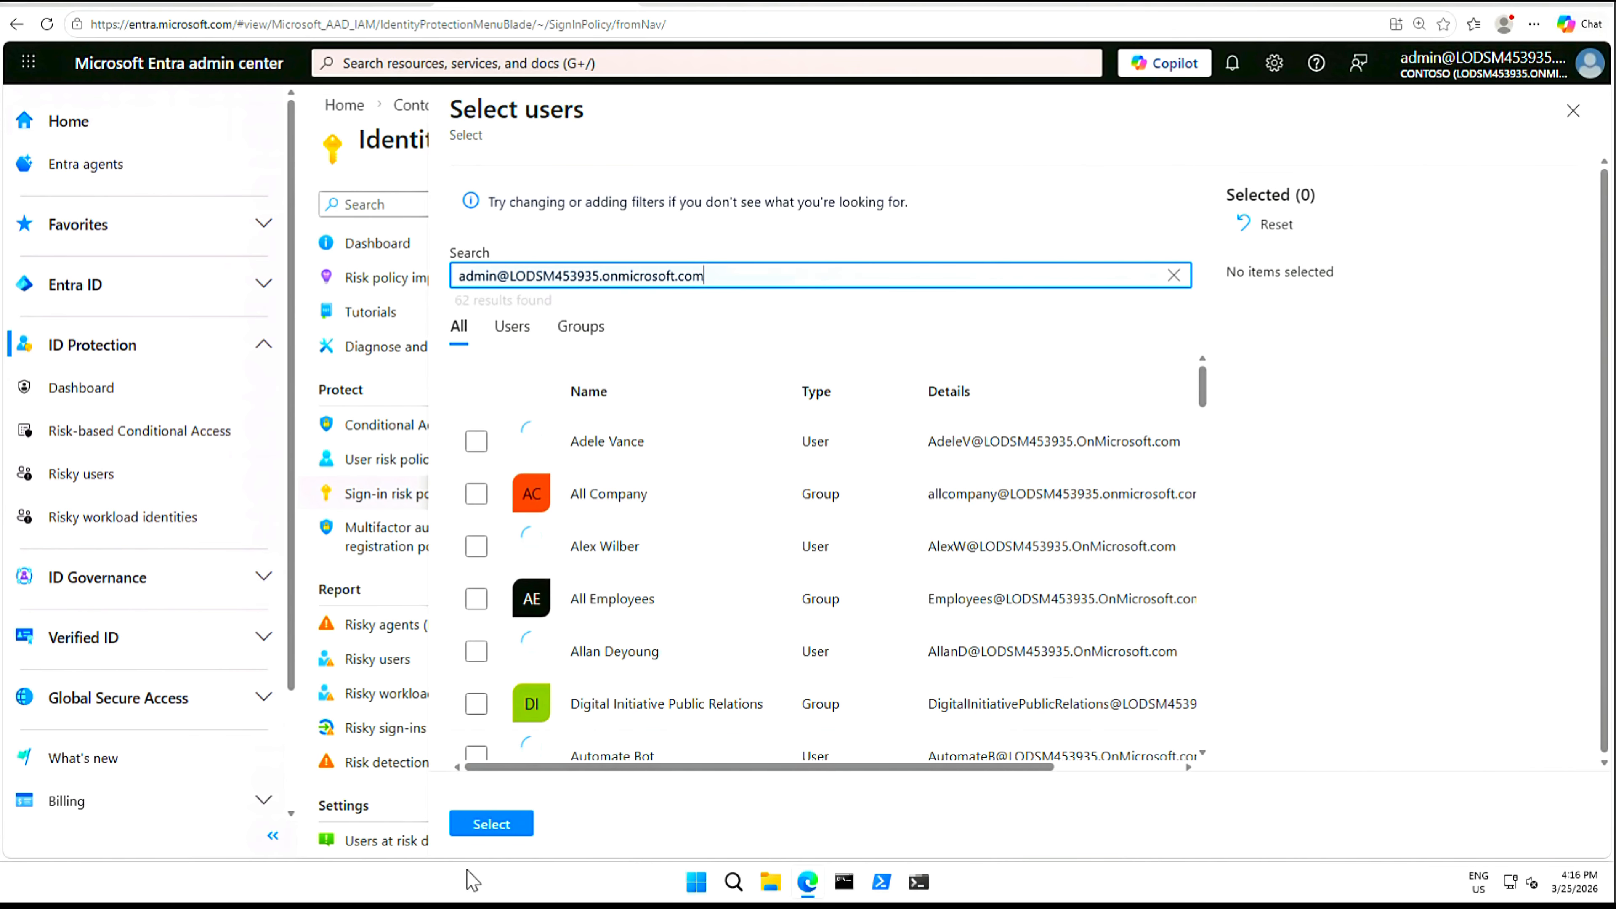
click(495, 826)
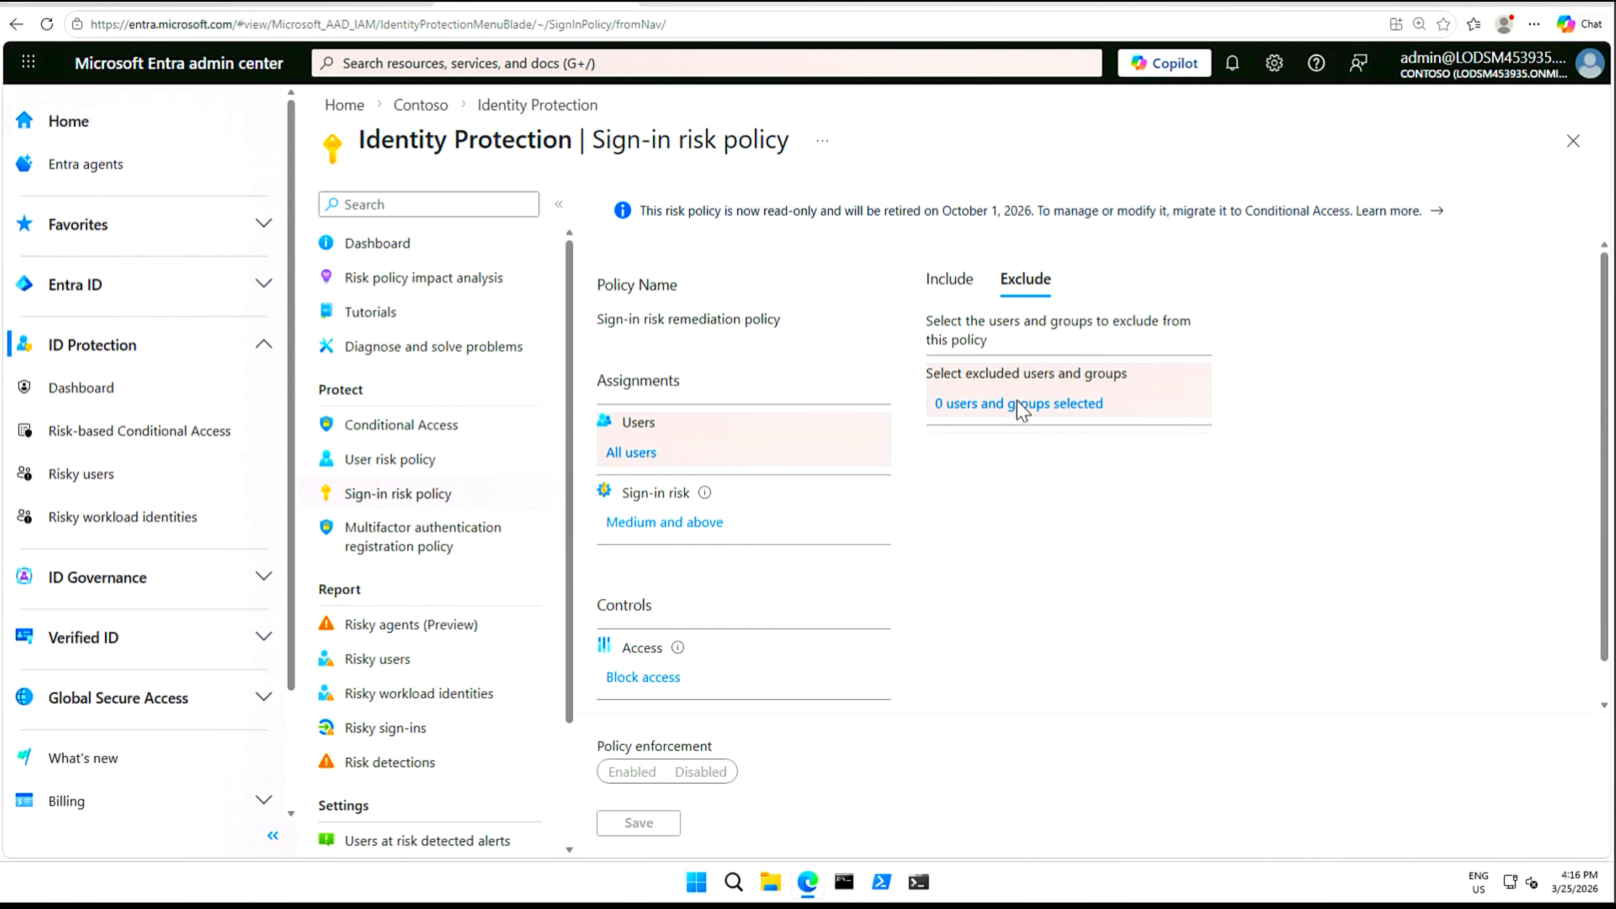
click(1017, 403)
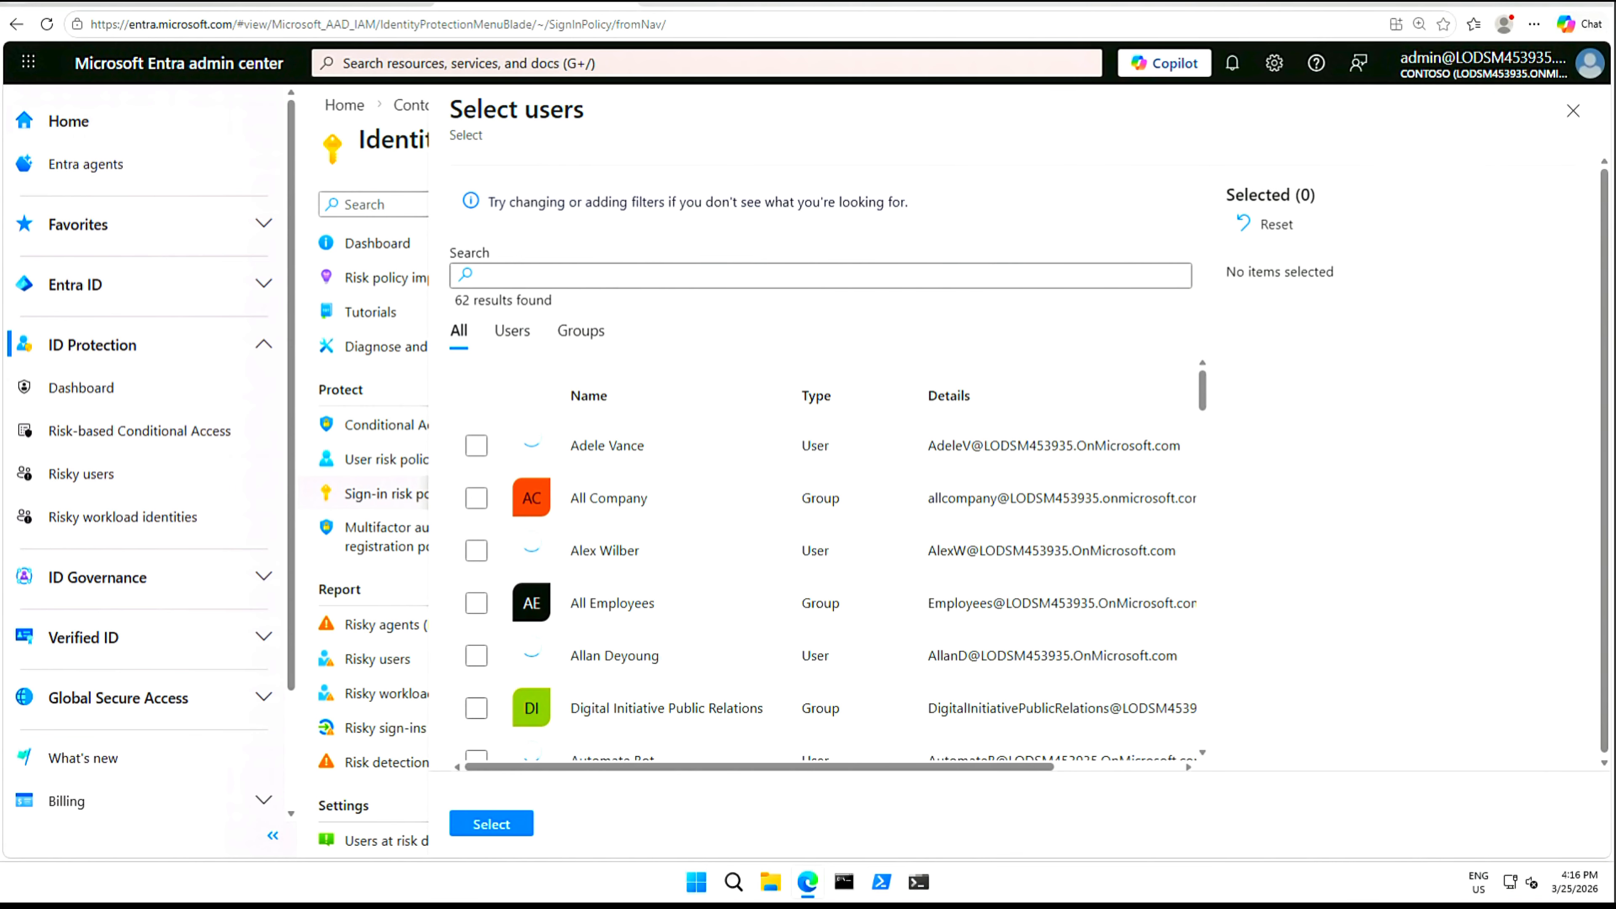
click(604, 276)
click(597, 333)
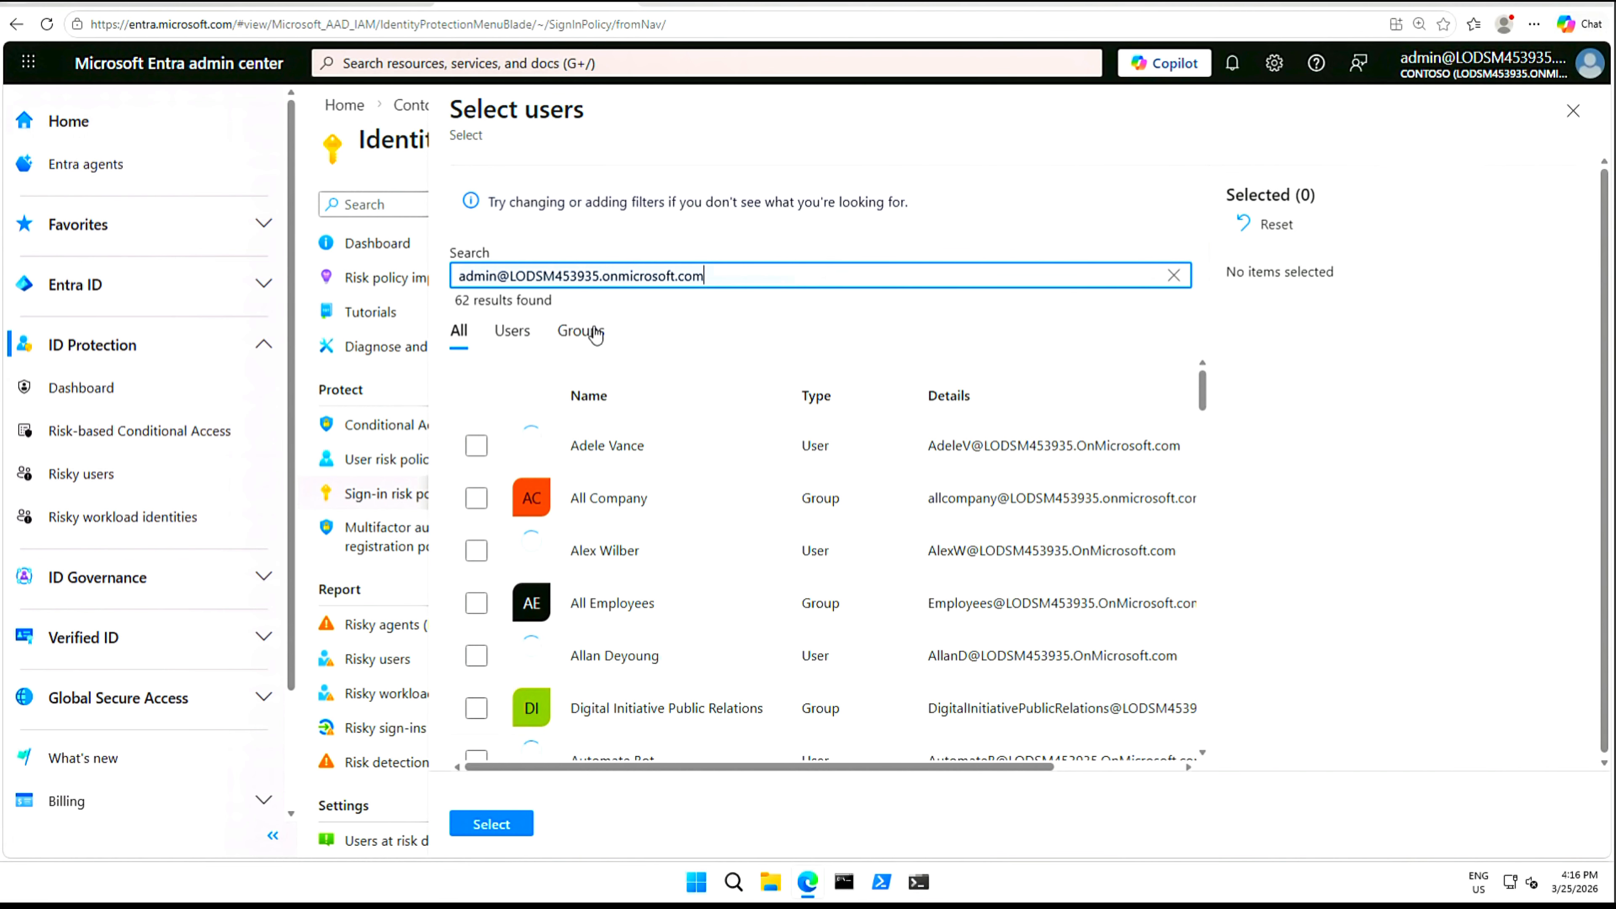
click(476, 445)
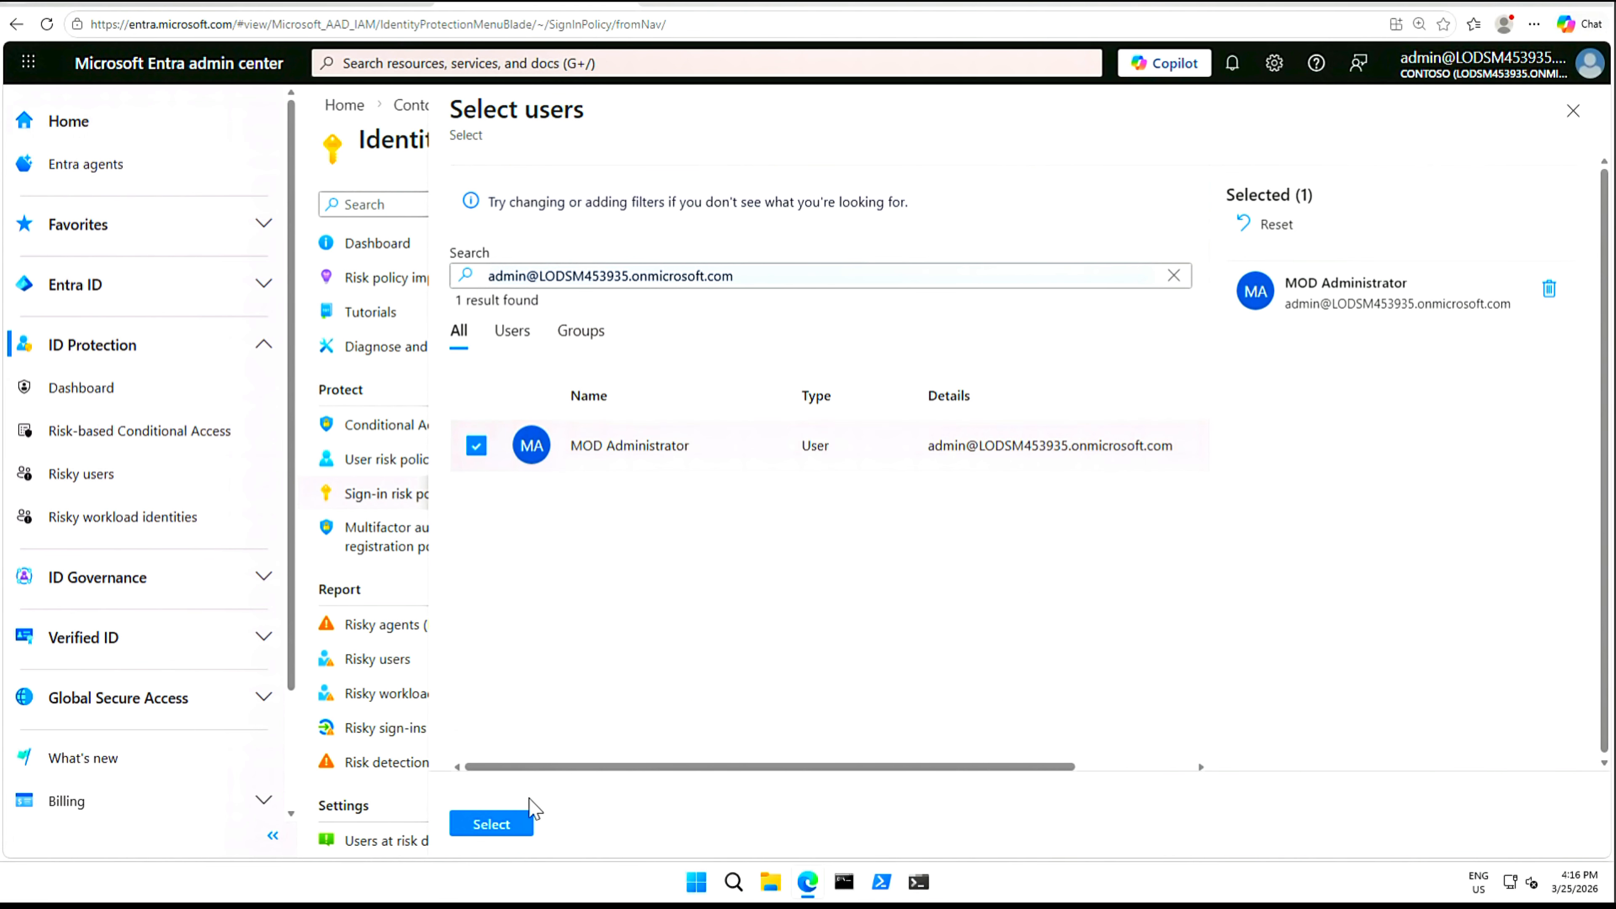
click(516, 825)
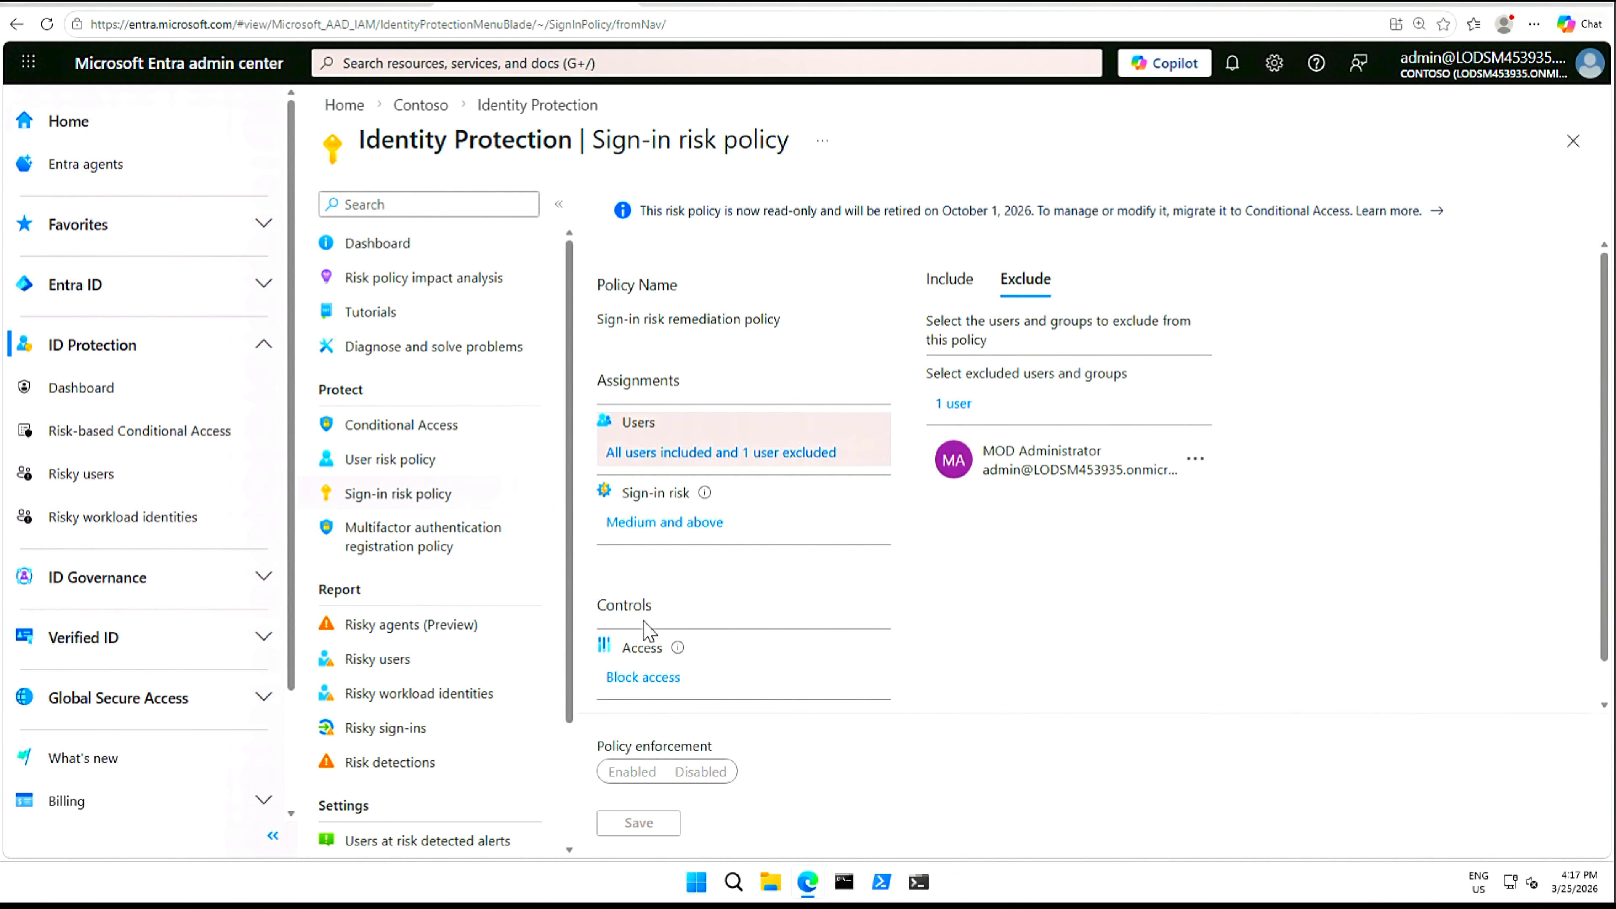
Keep Block access as the policy's access control, and go to Conditional Access under Identity Protection, discarding the unsaved policy edits.
click(644, 677)
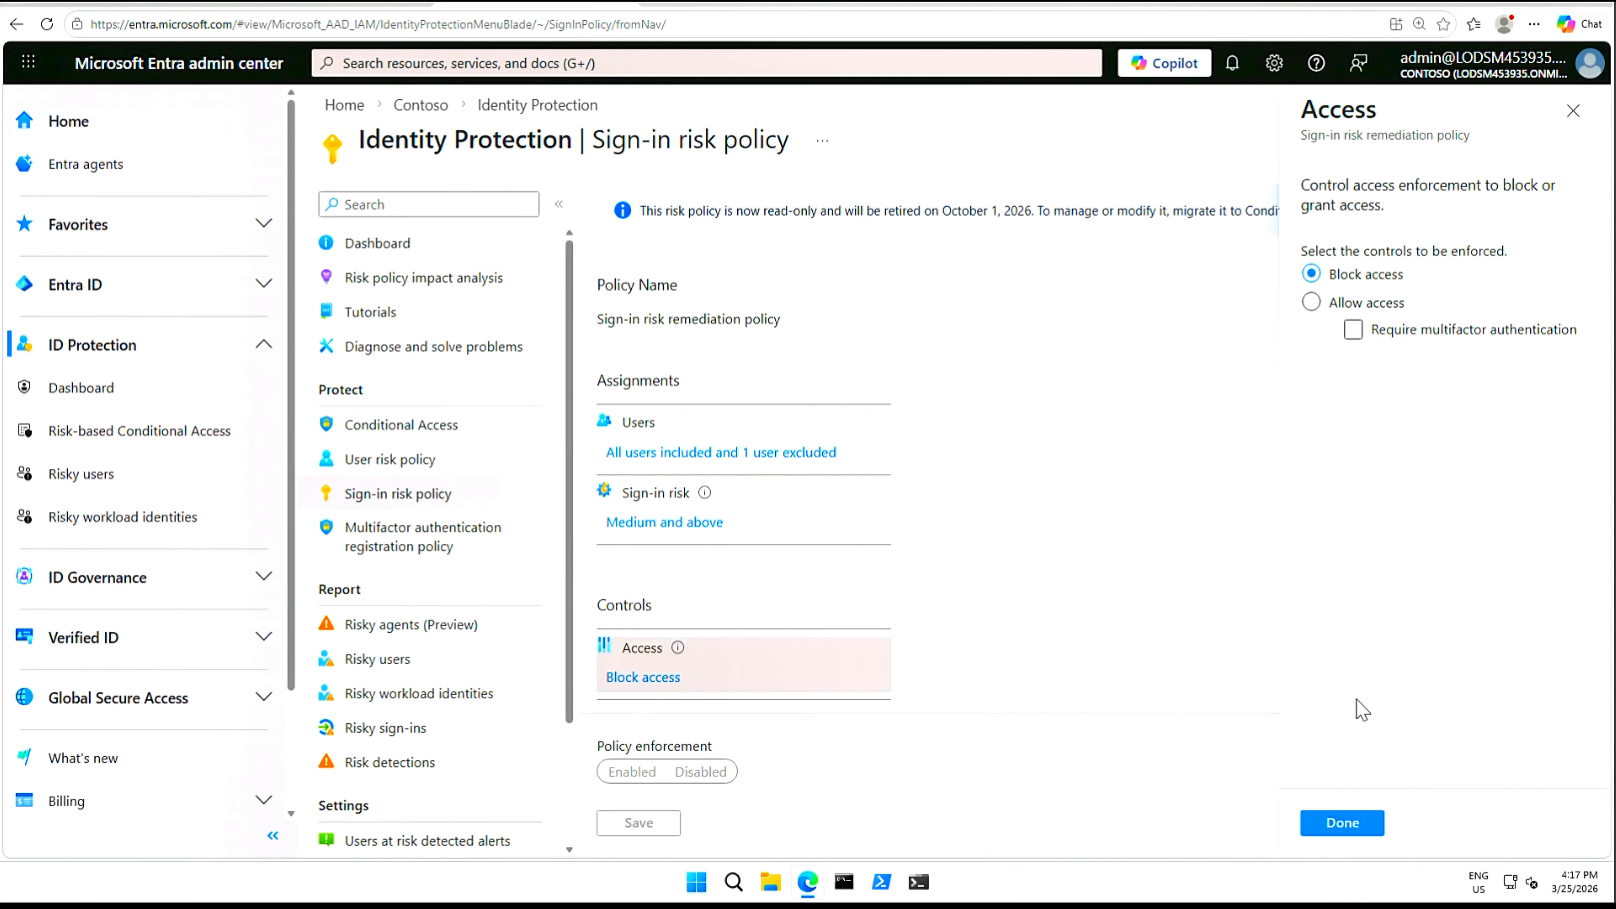
click(1352, 831)
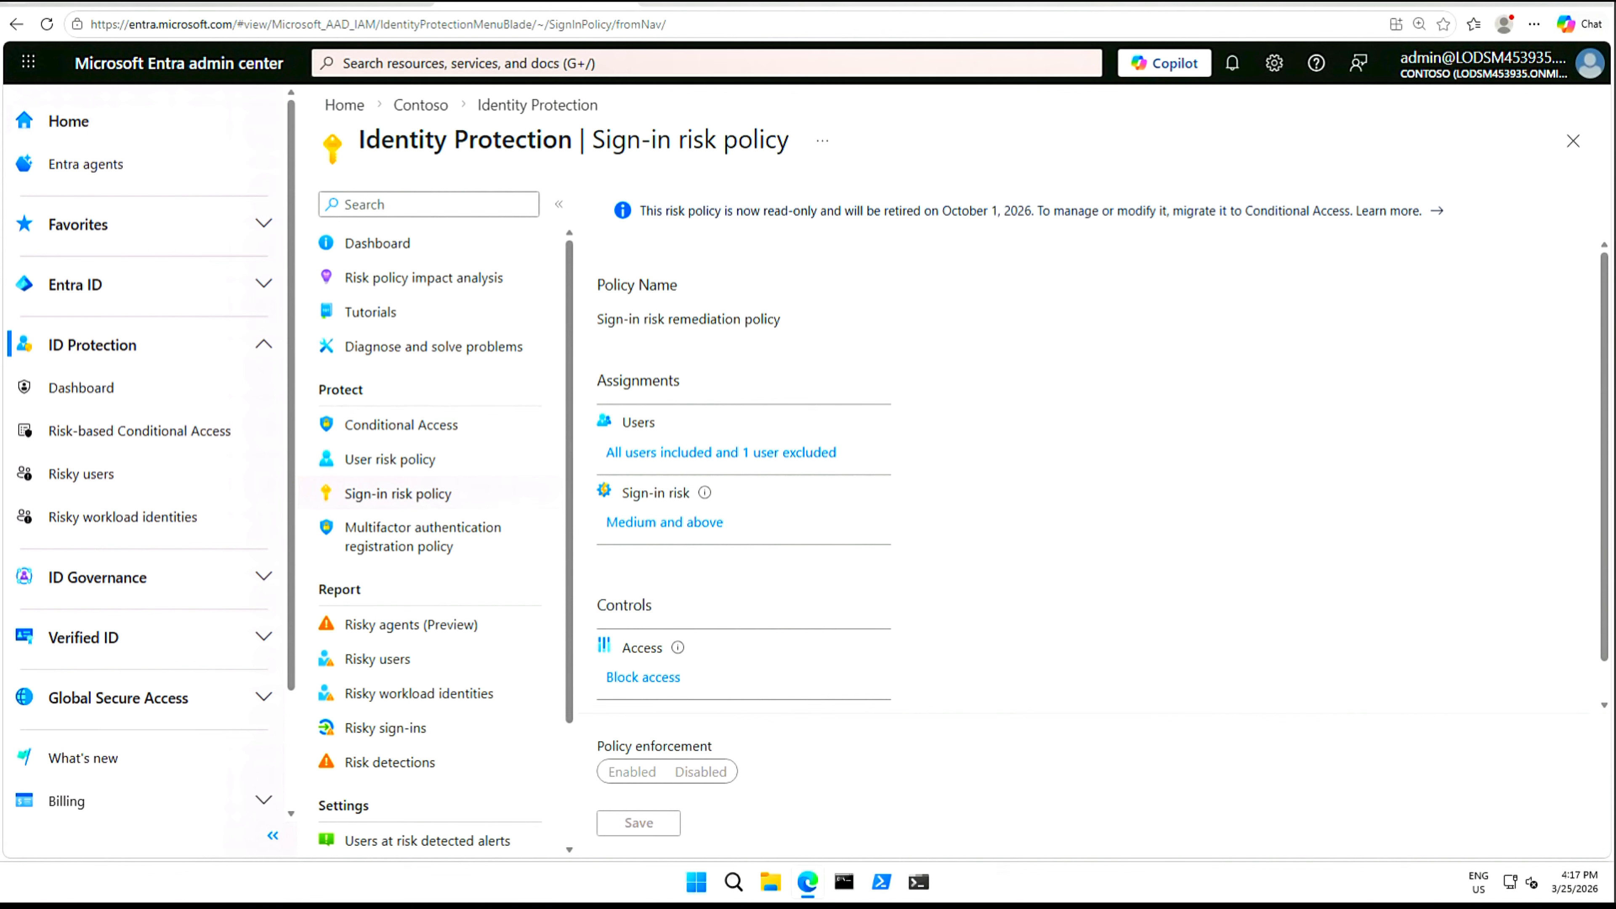
click(417, 432)
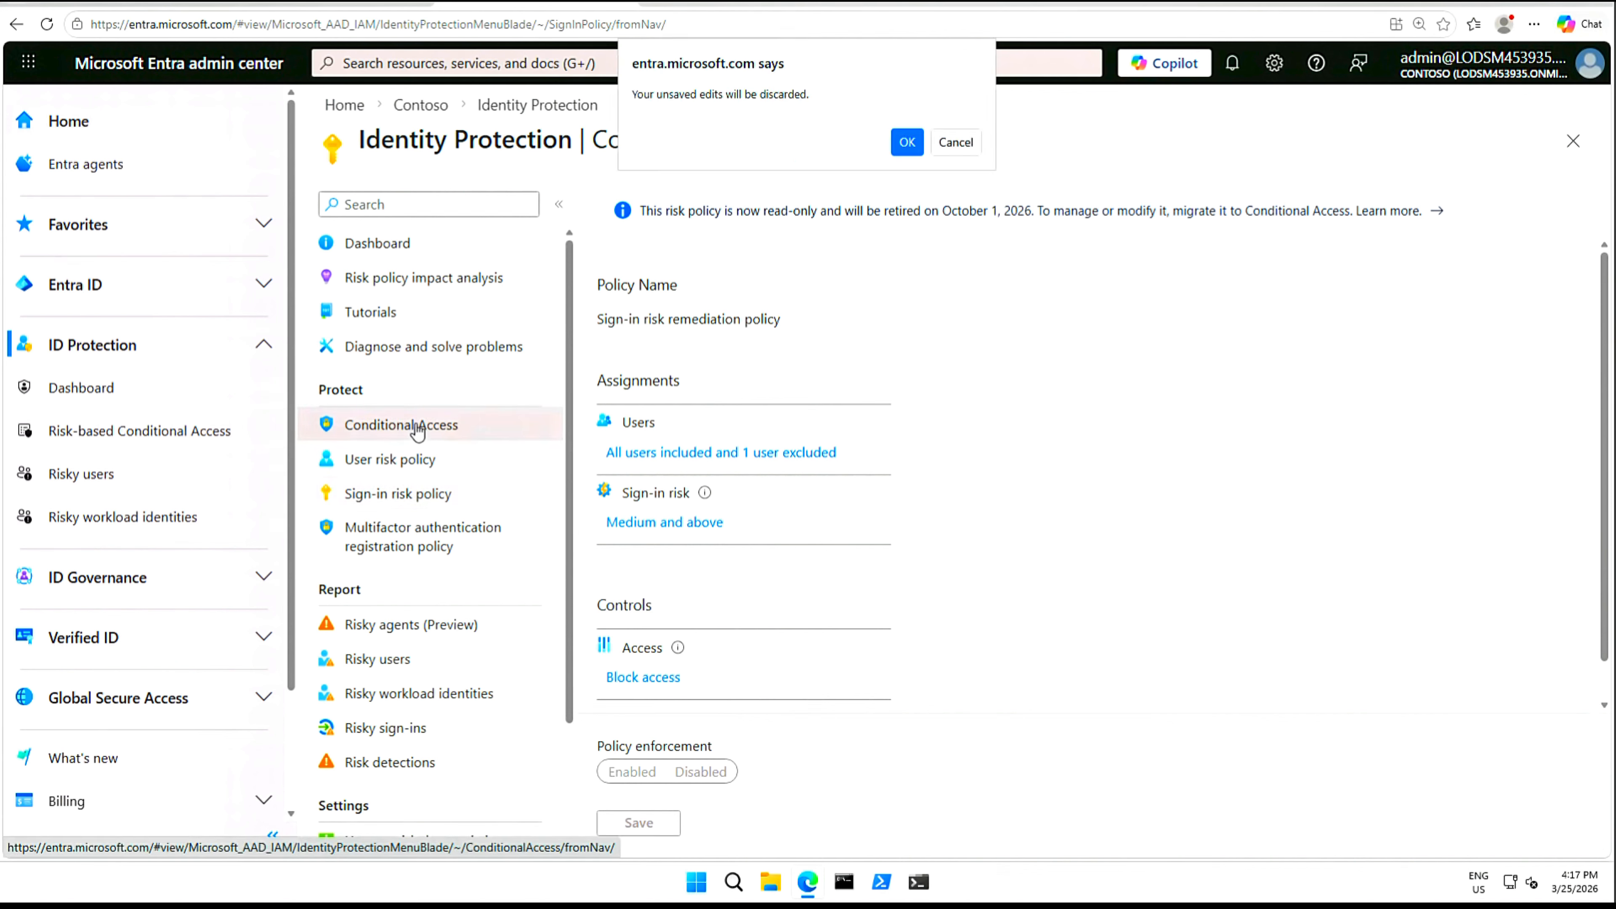
click(906, 143)
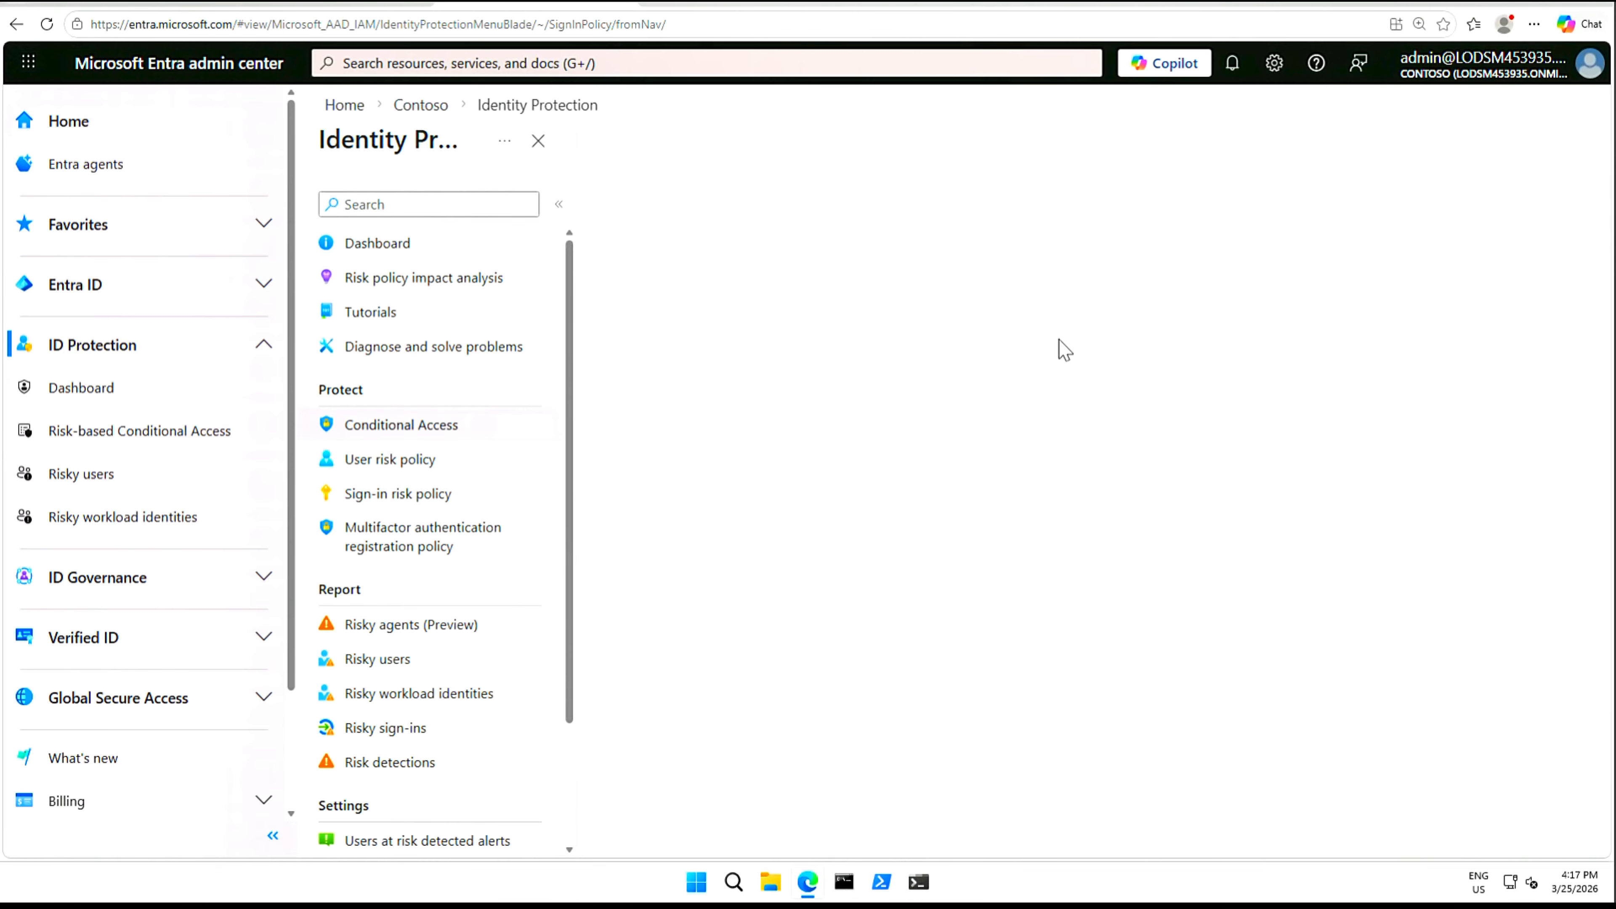
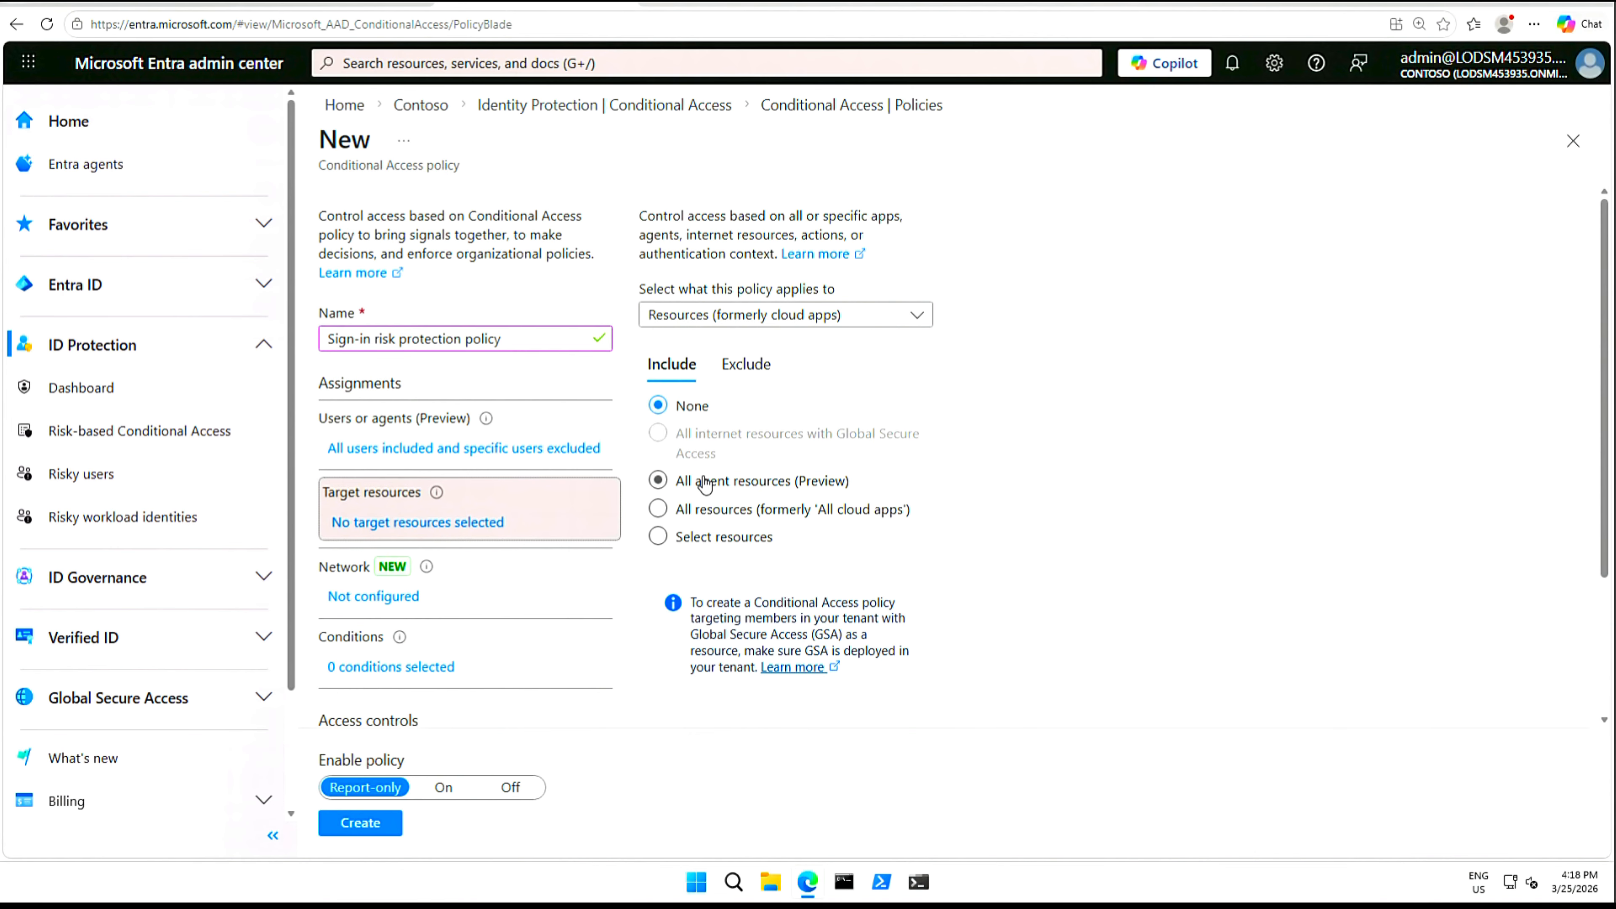
Target all resources in the new Sign-in risk protection policy and configure its sign-in risk condition for High and Medium.
click(659, 509)
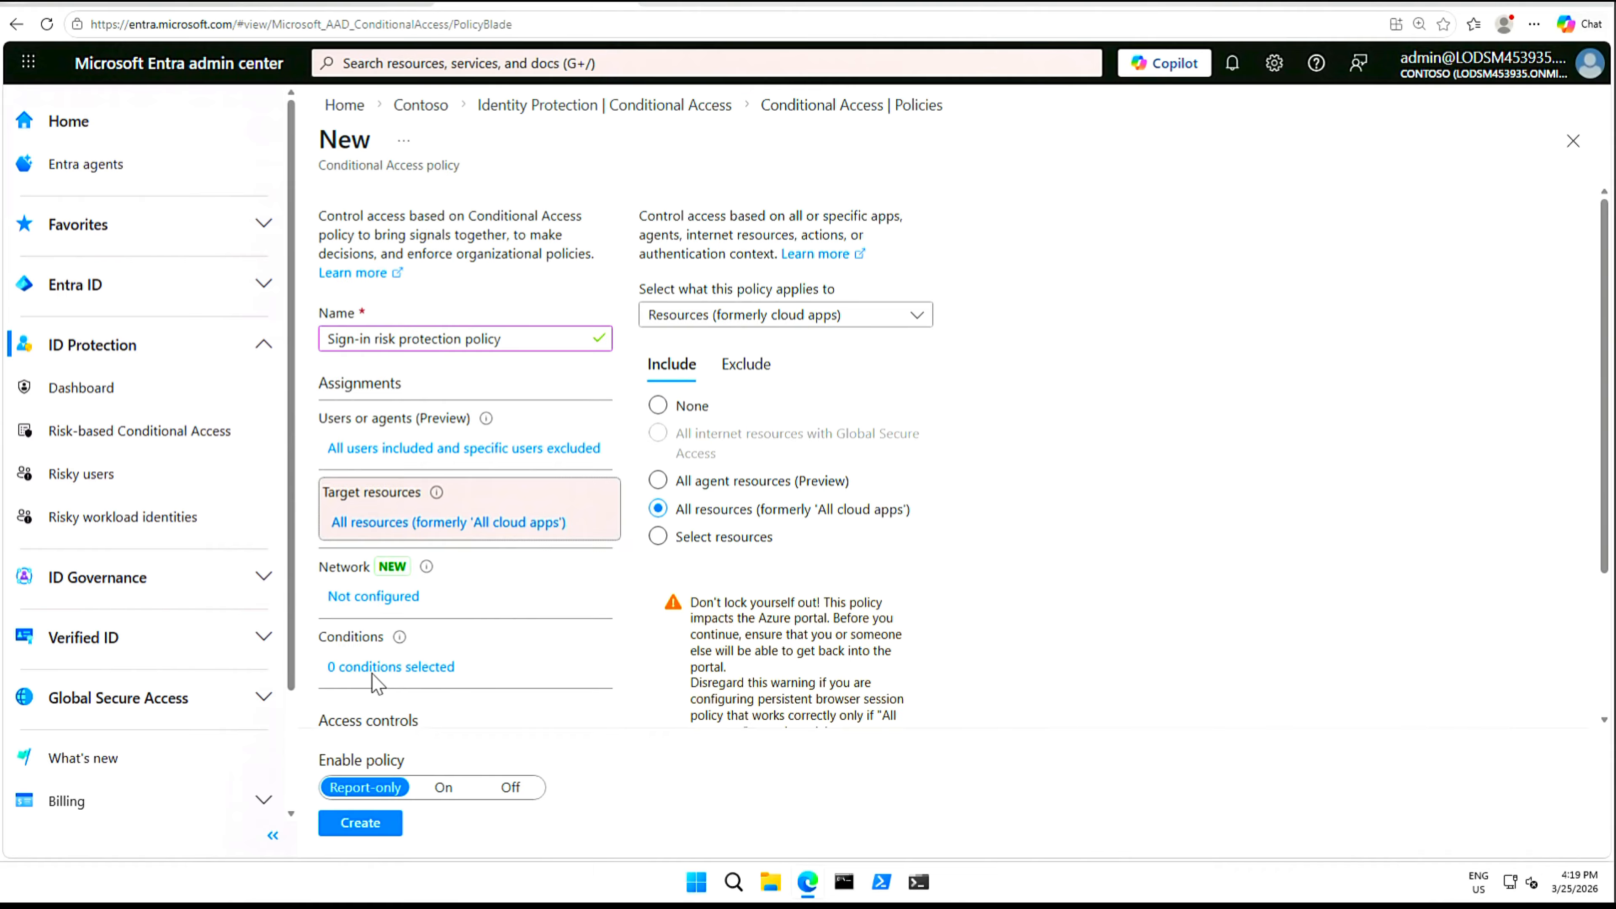
click(405, 667)
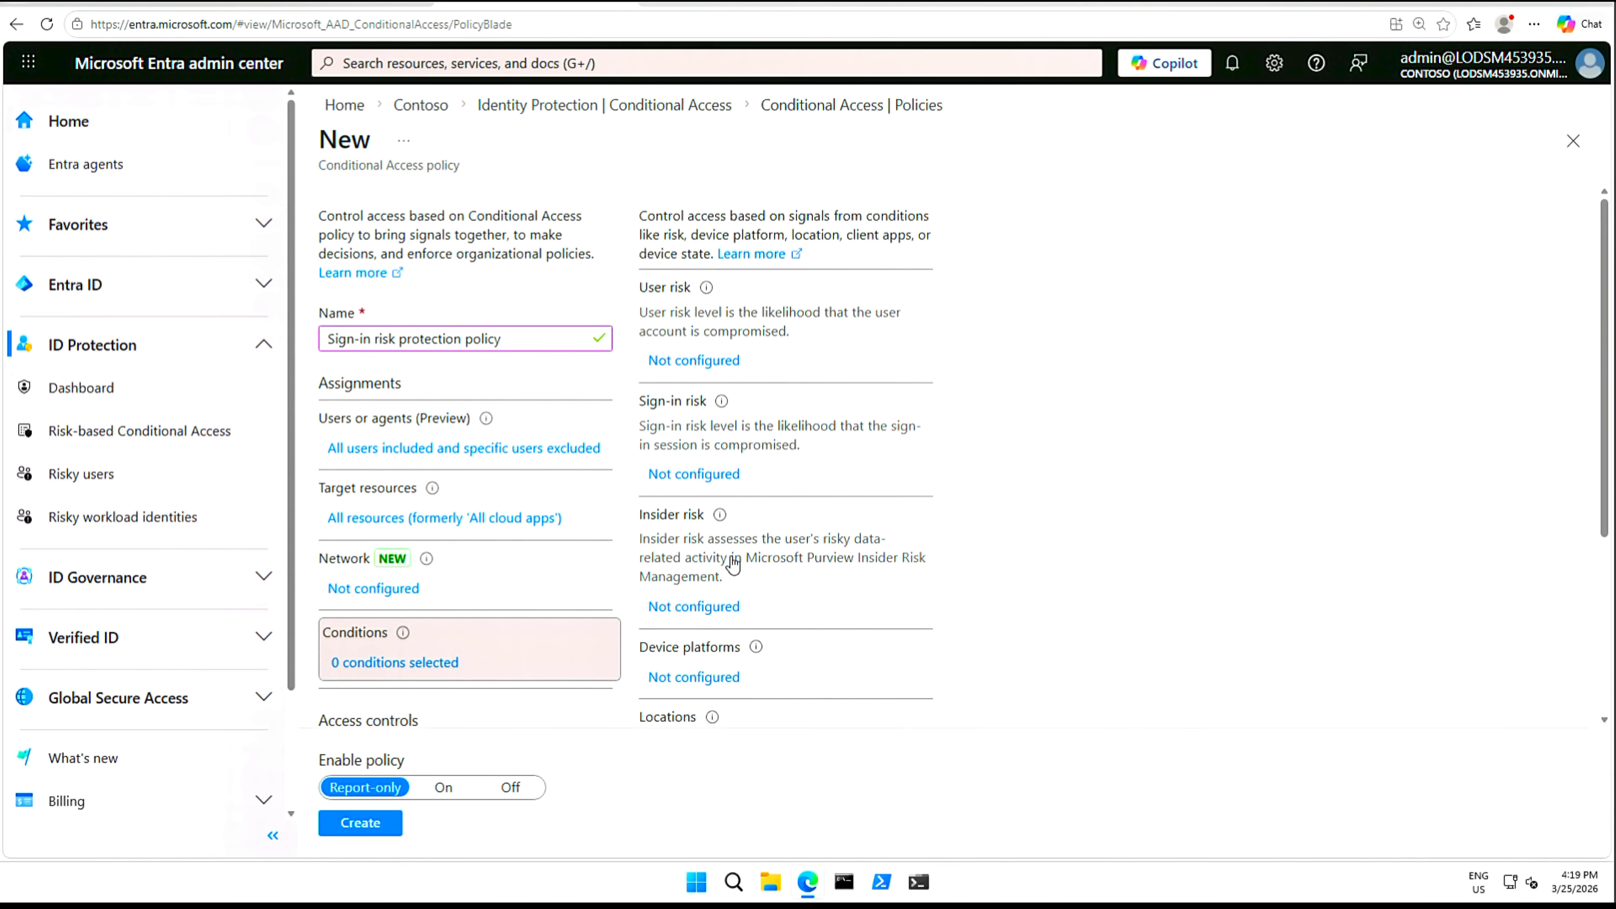
drag(1604, 368, 1599, 586)
scroll(1562, 469, up, 3)
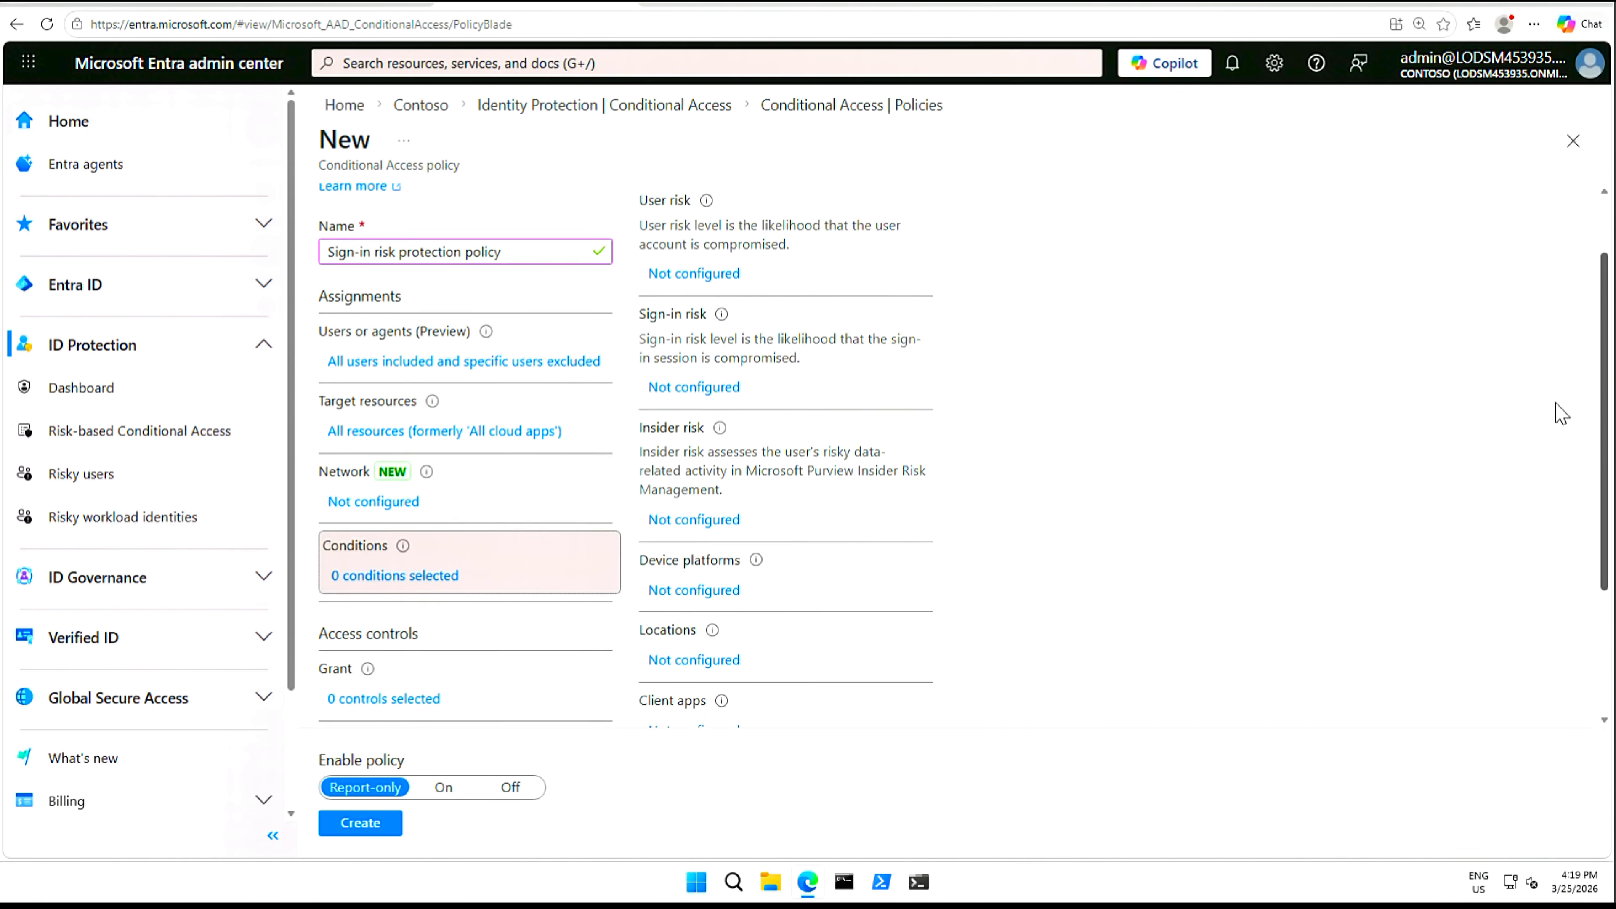
scroll(1562, 414, up, 2)
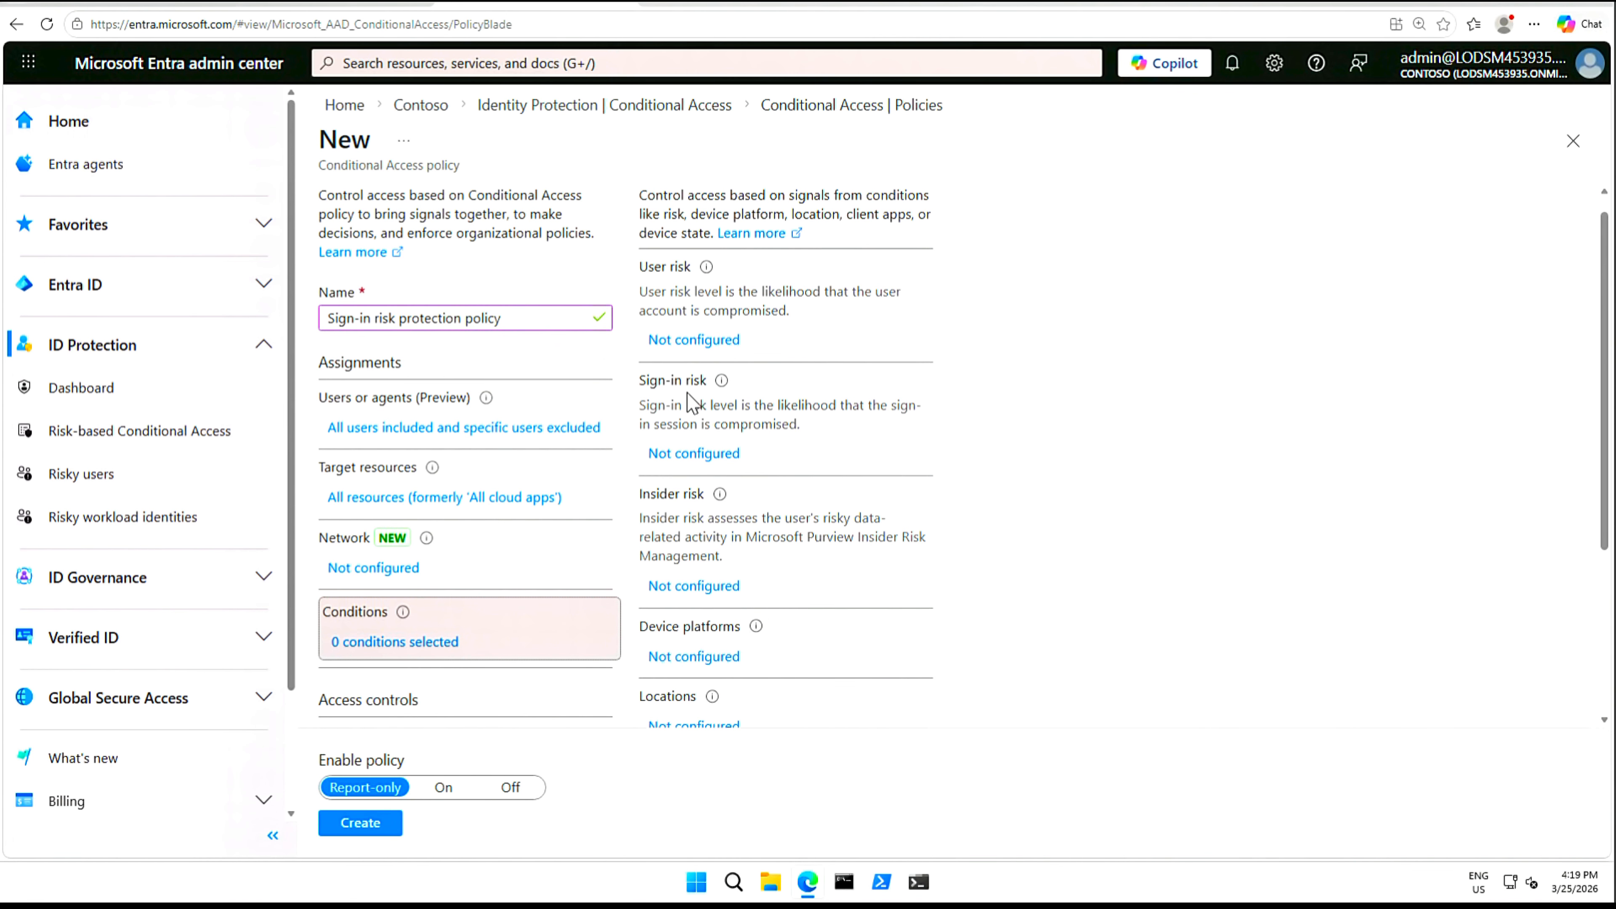
click(697, 454)
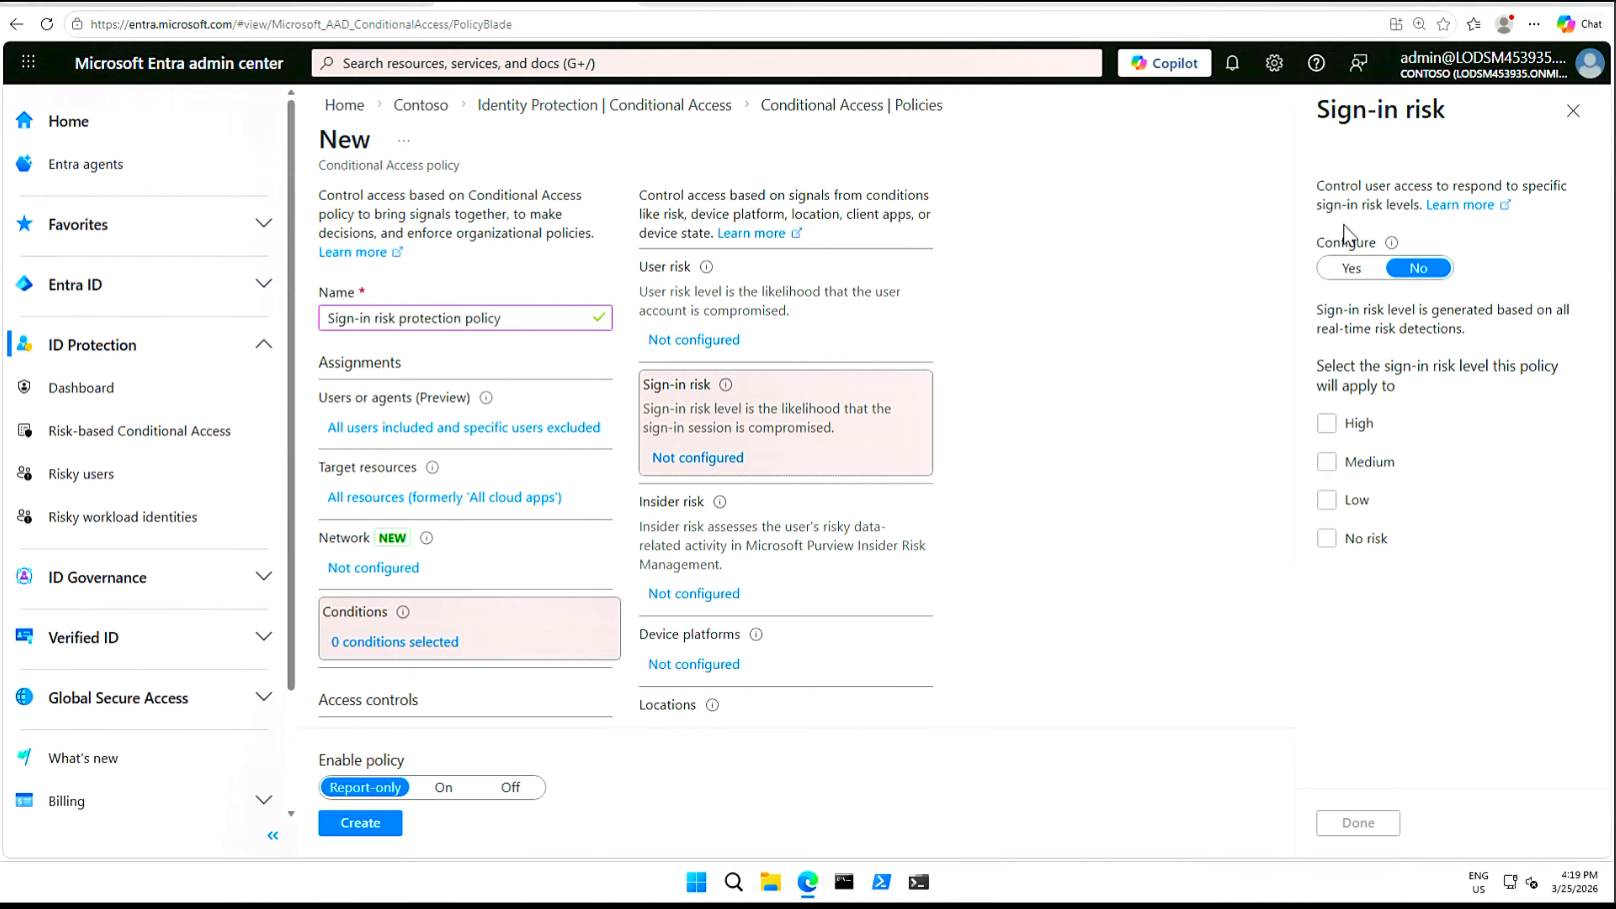
click(1347, 269)
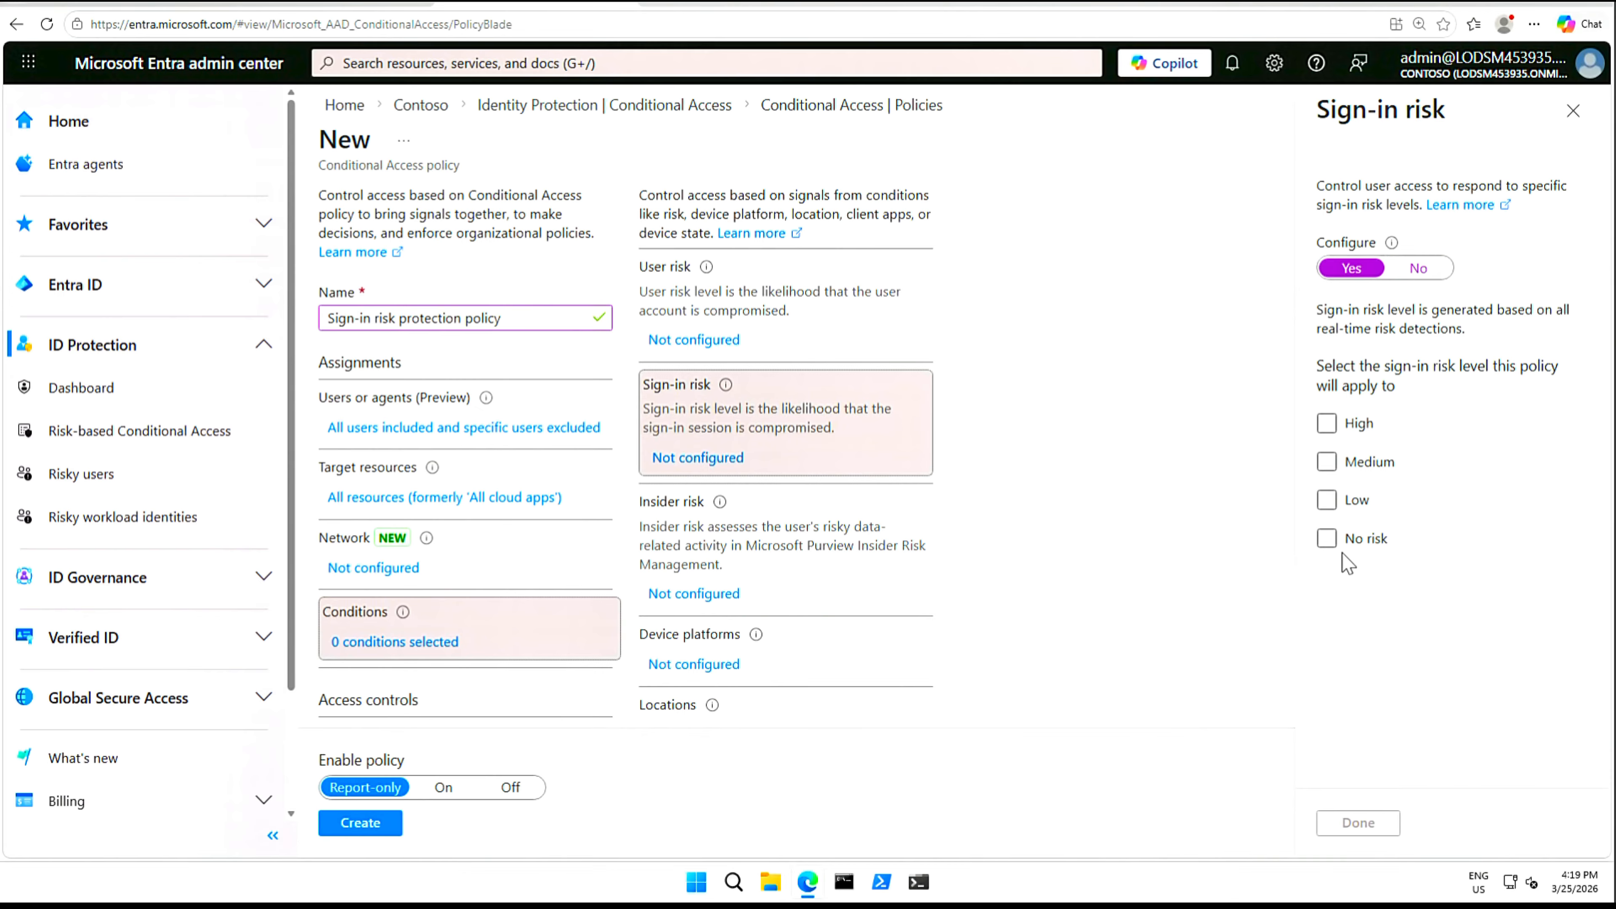
click(1336, 463)
click(1327, 423)
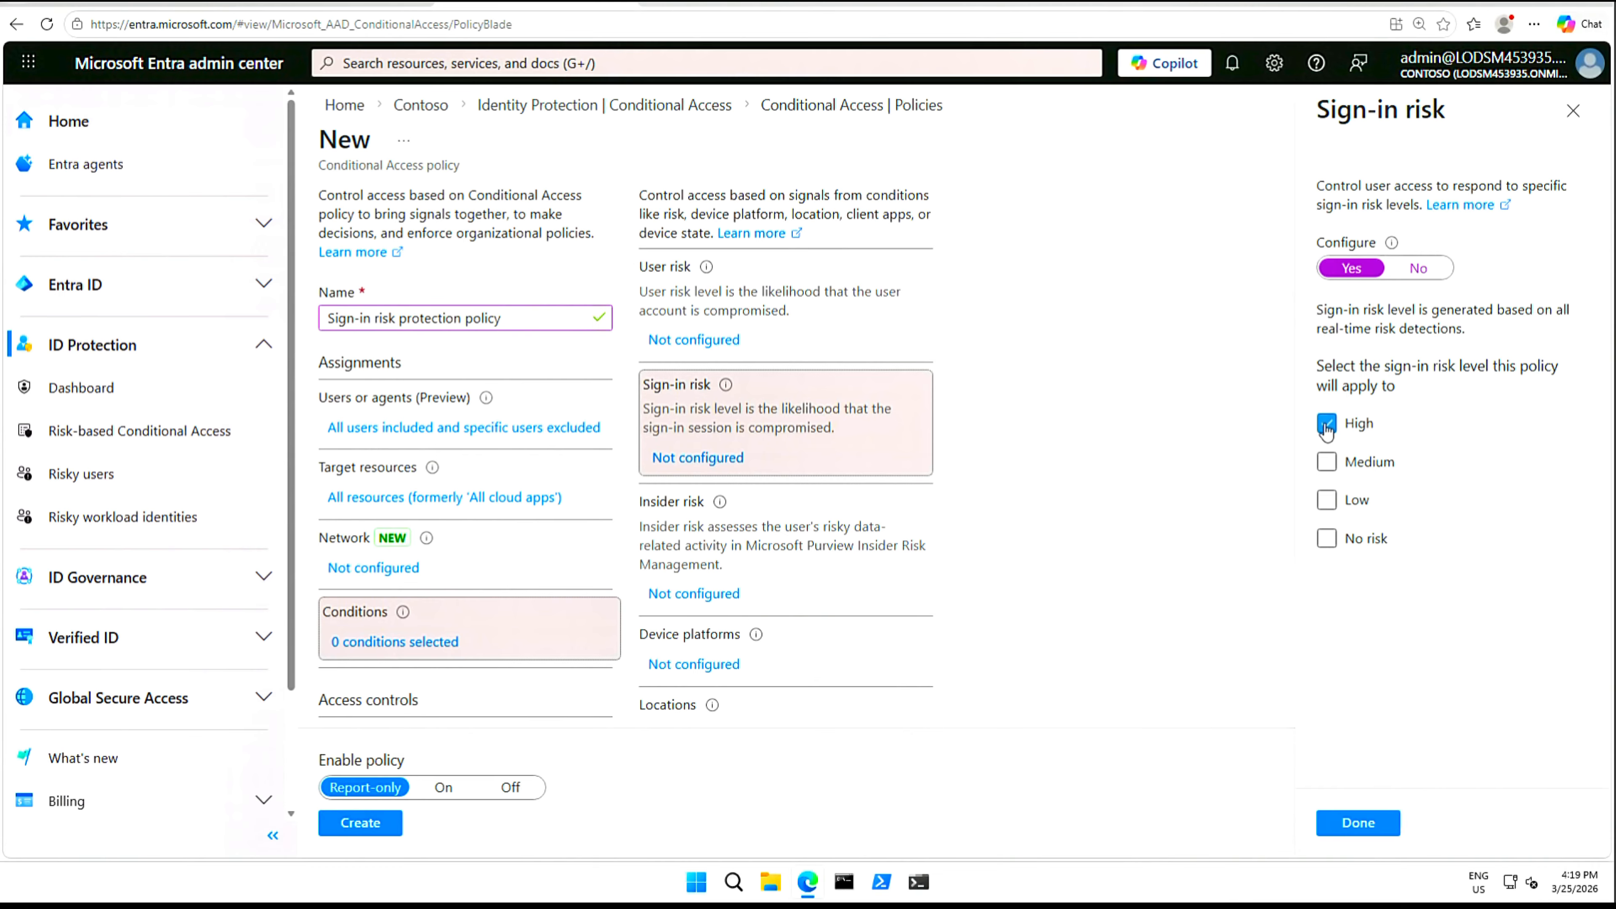
click(1326, 464)
click(1364, 824)
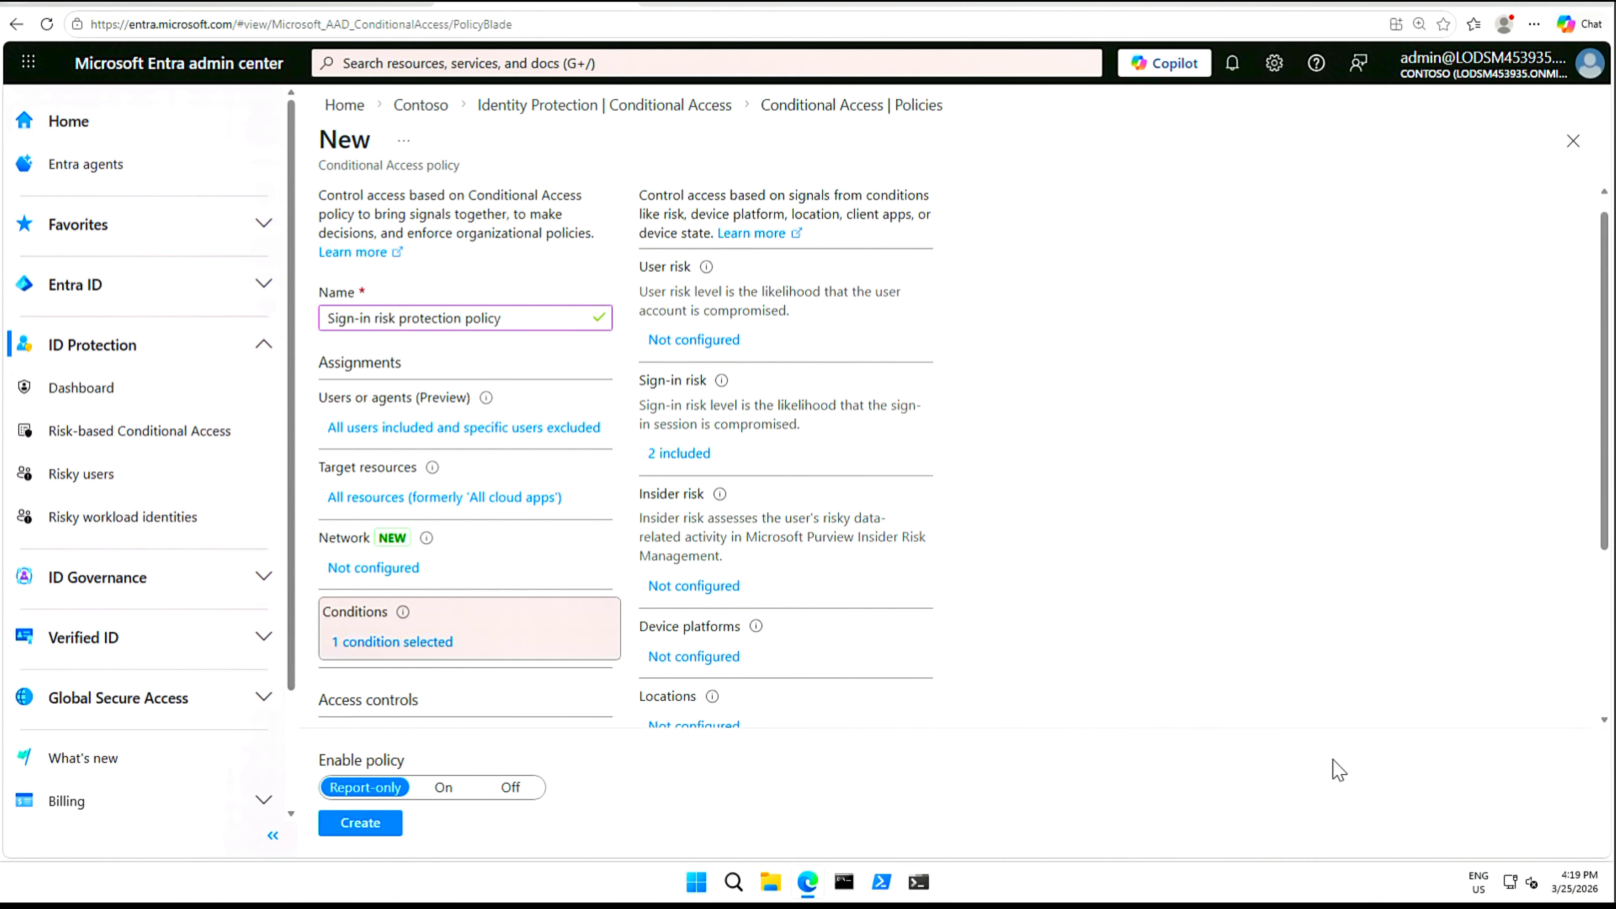
Grant access requiring risk remediation with authentication strength Phishing-resistant MFA, and try to create the policy in Report-only mode.
drag(1600, 542, 1600, 718)
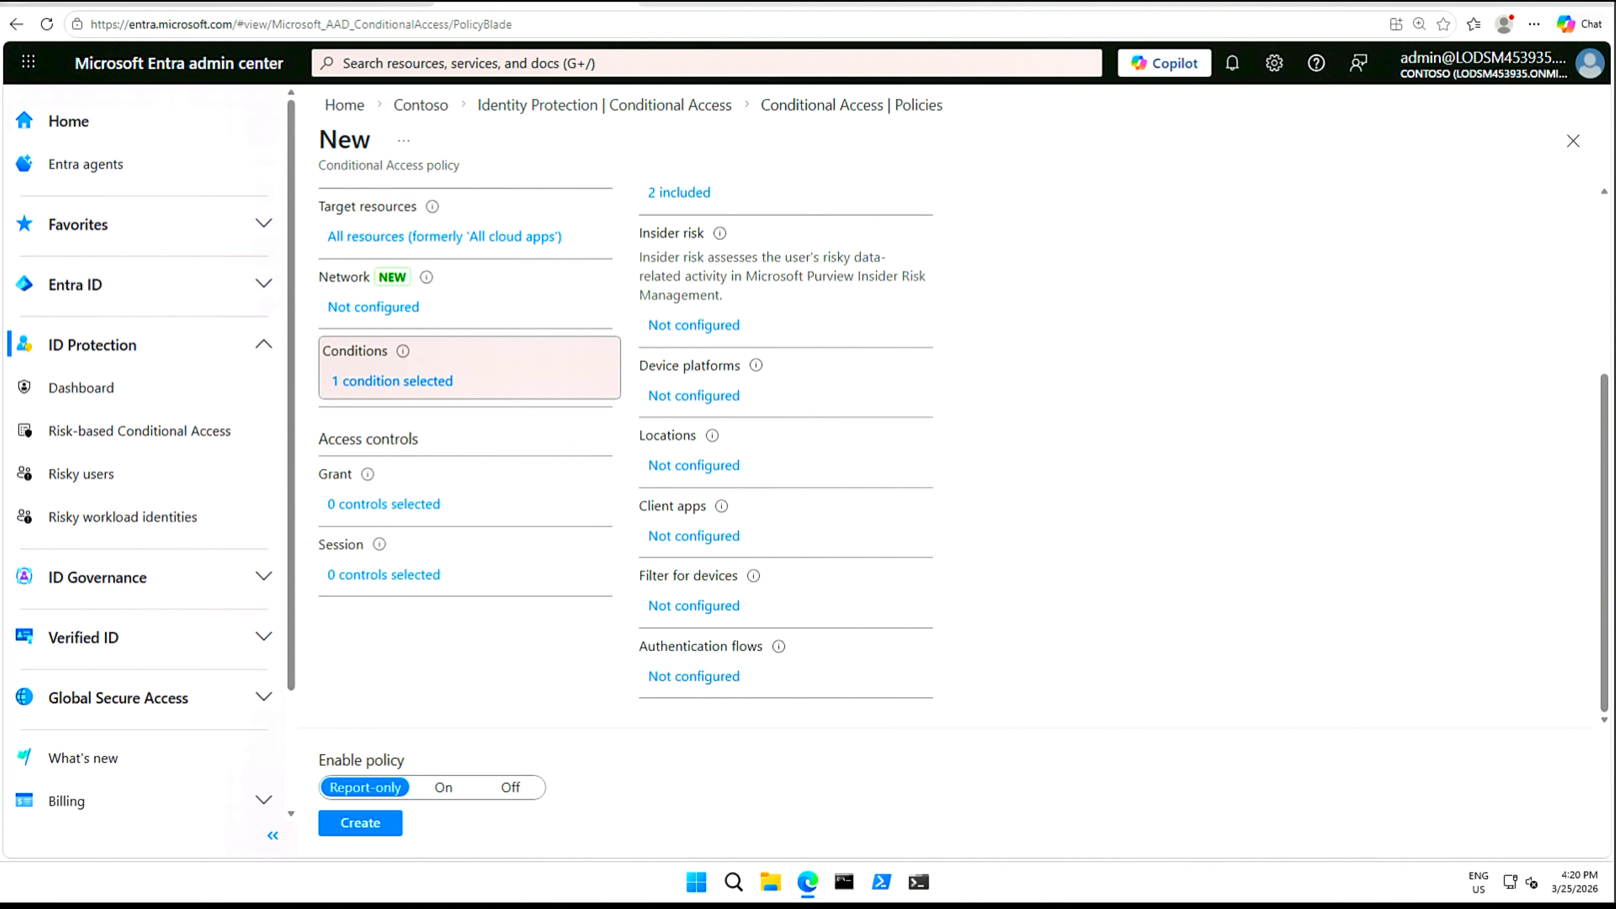
click(407, 518)
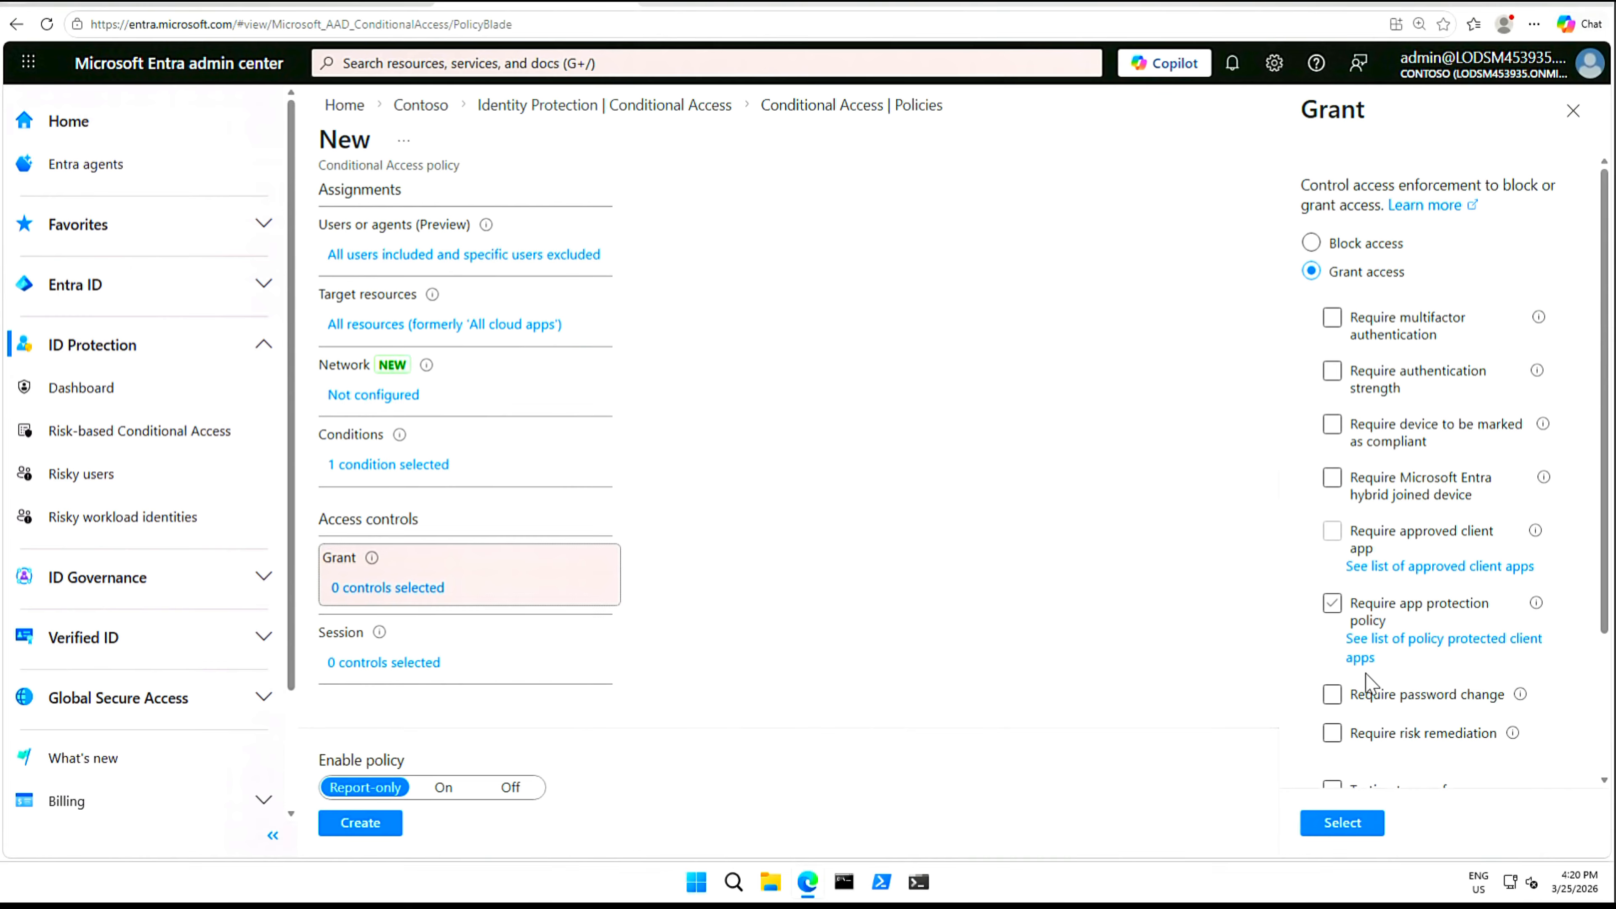
click(1336, 735)
click(1330, 735)
click(1334, 735)
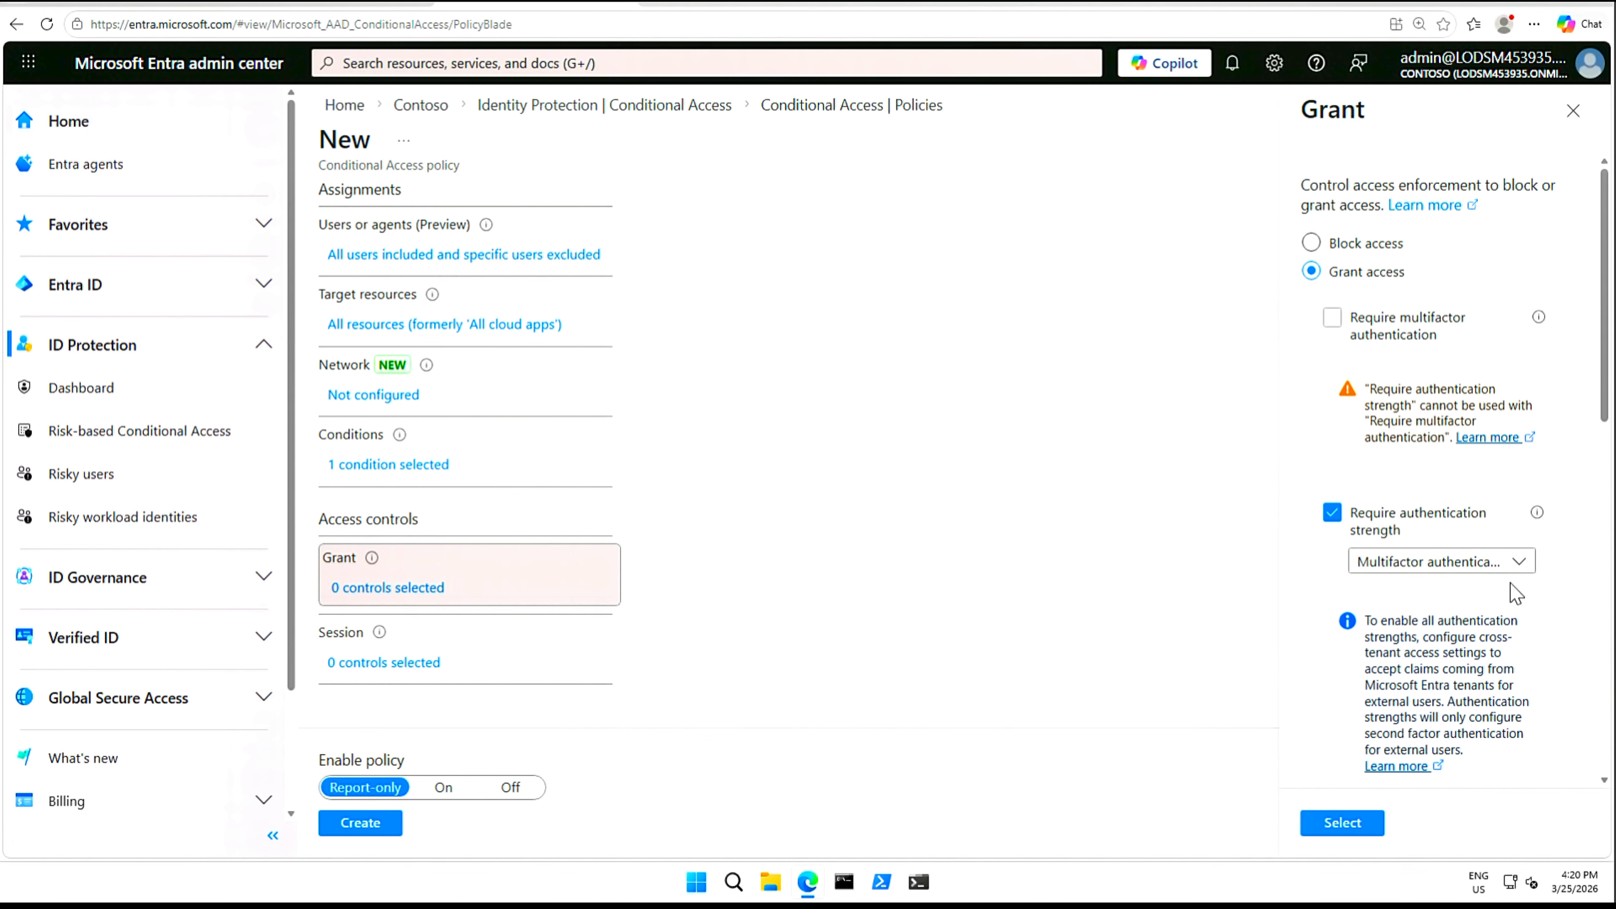
click(1521, 563)
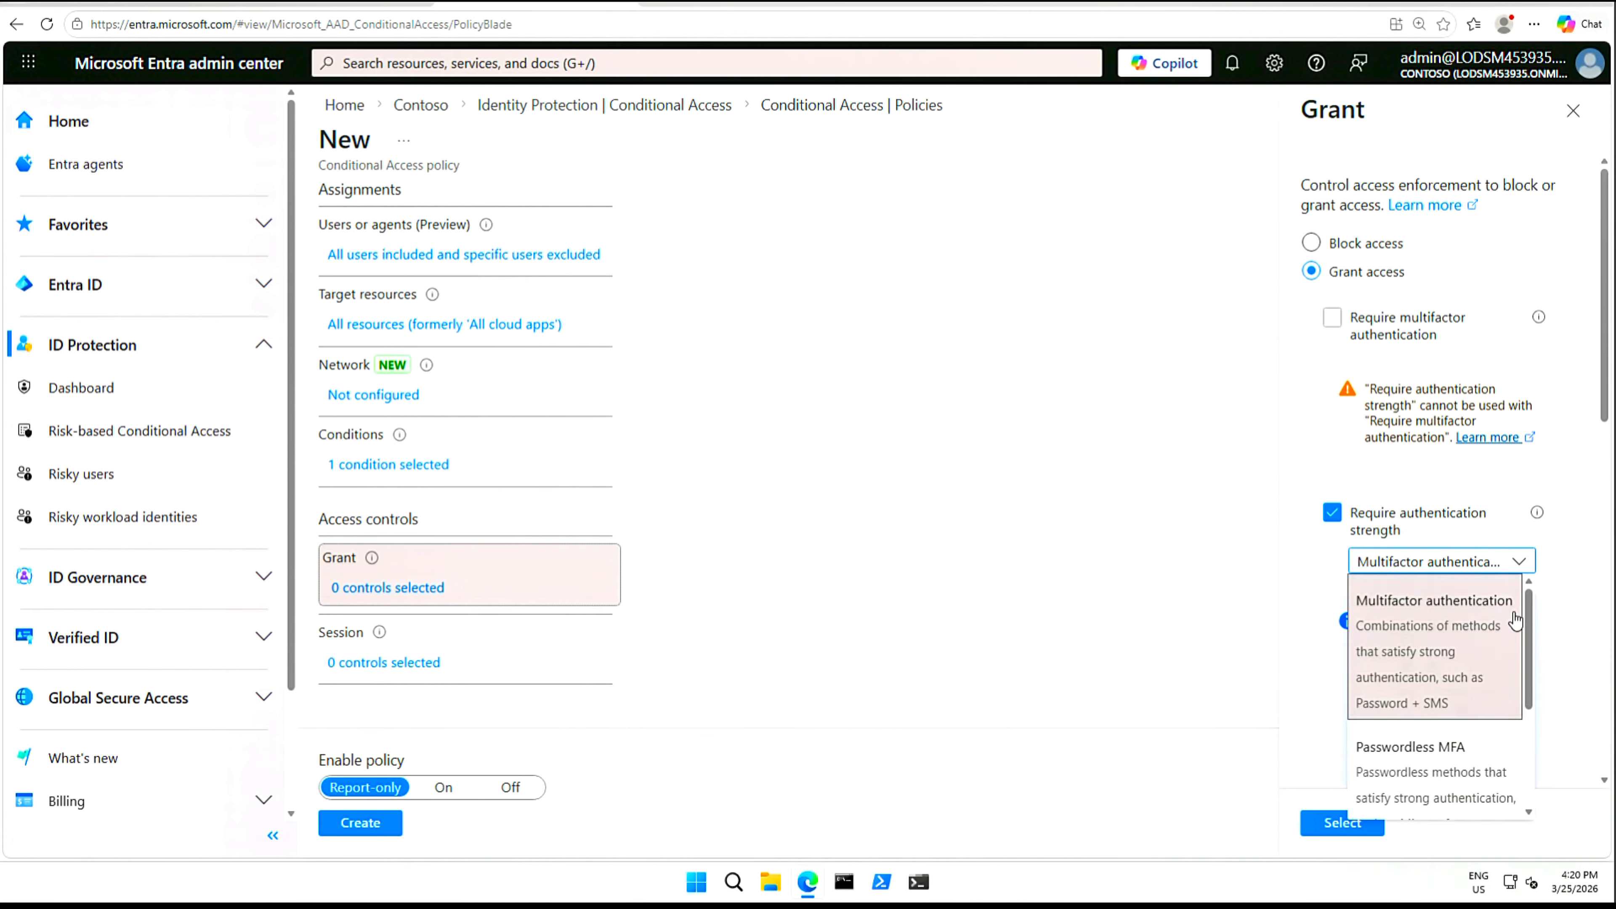
drag(1537, 620, 1529, 731)
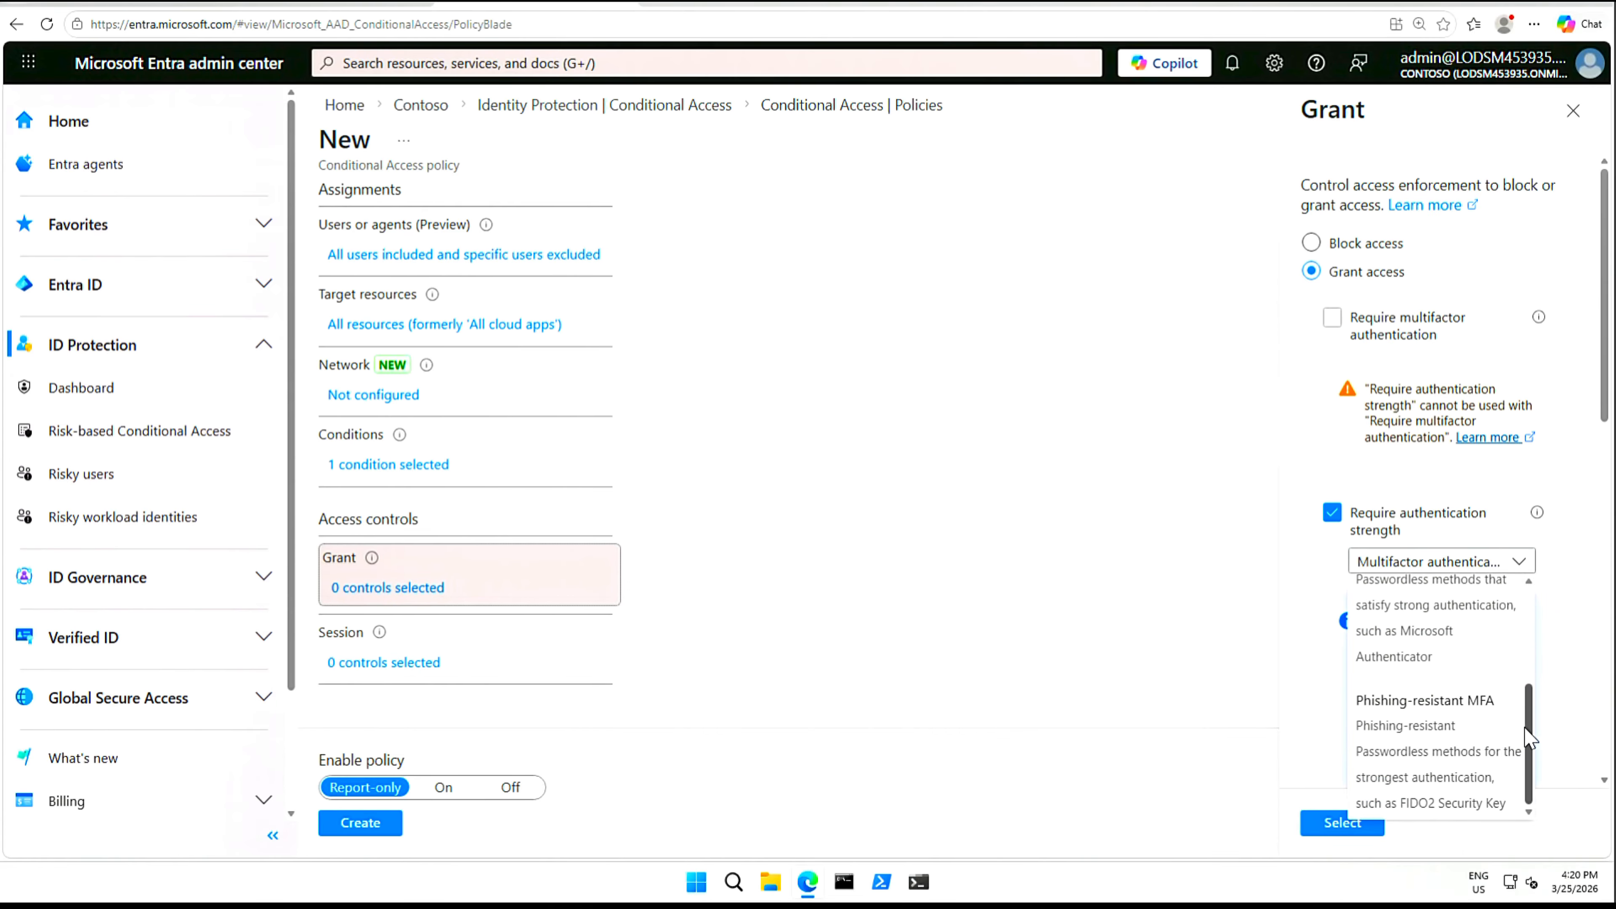
click(1426, 730)
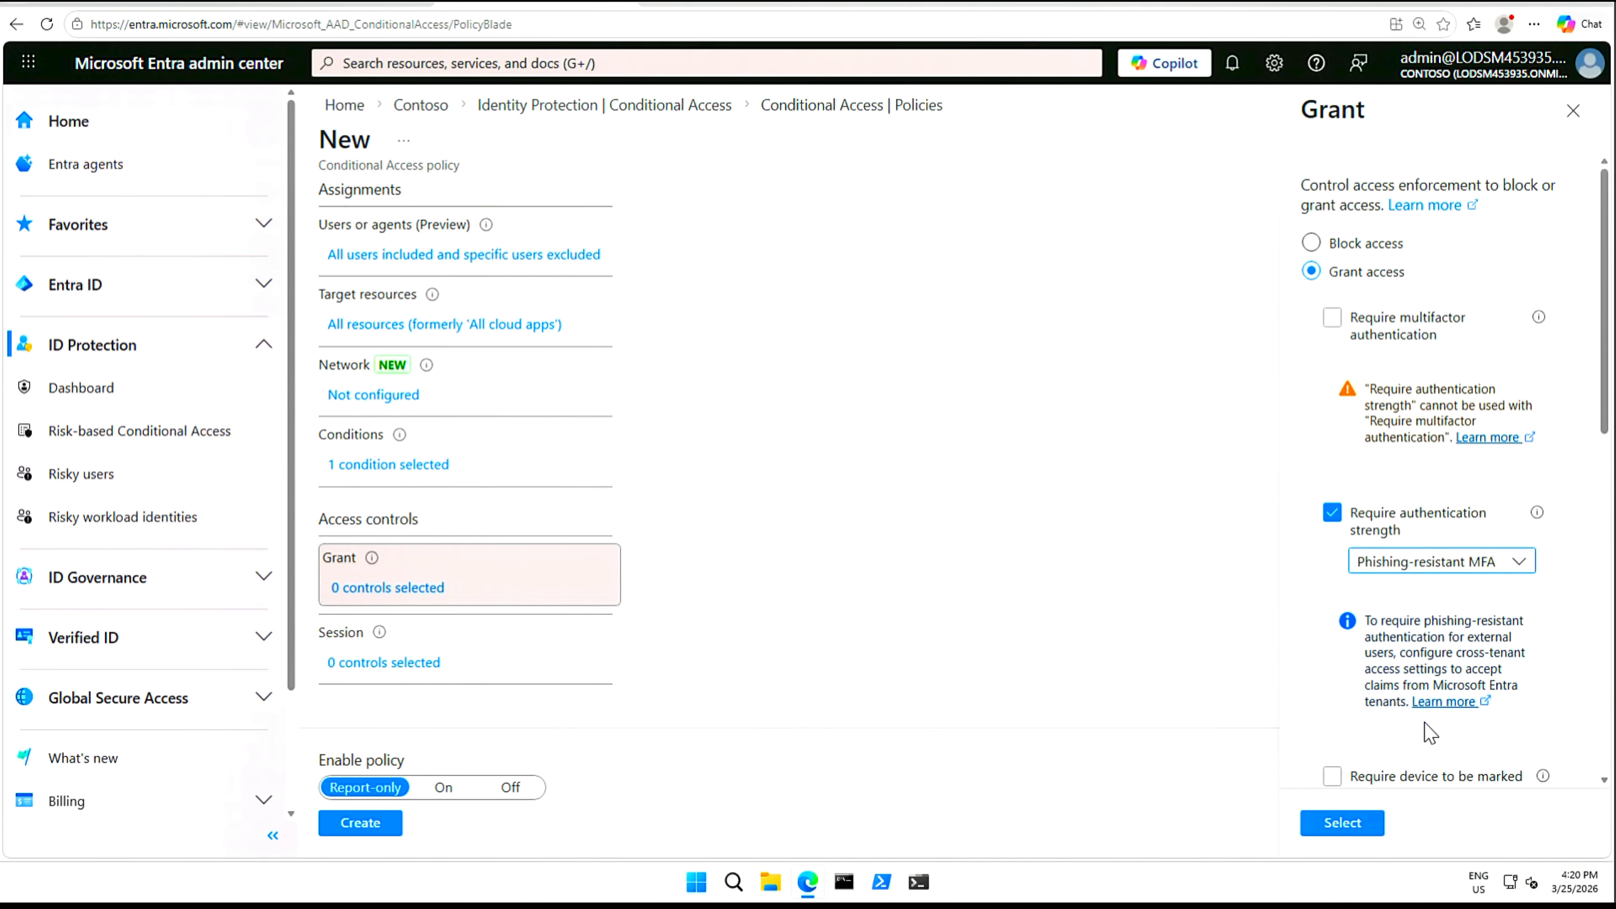
click(1344, 826)
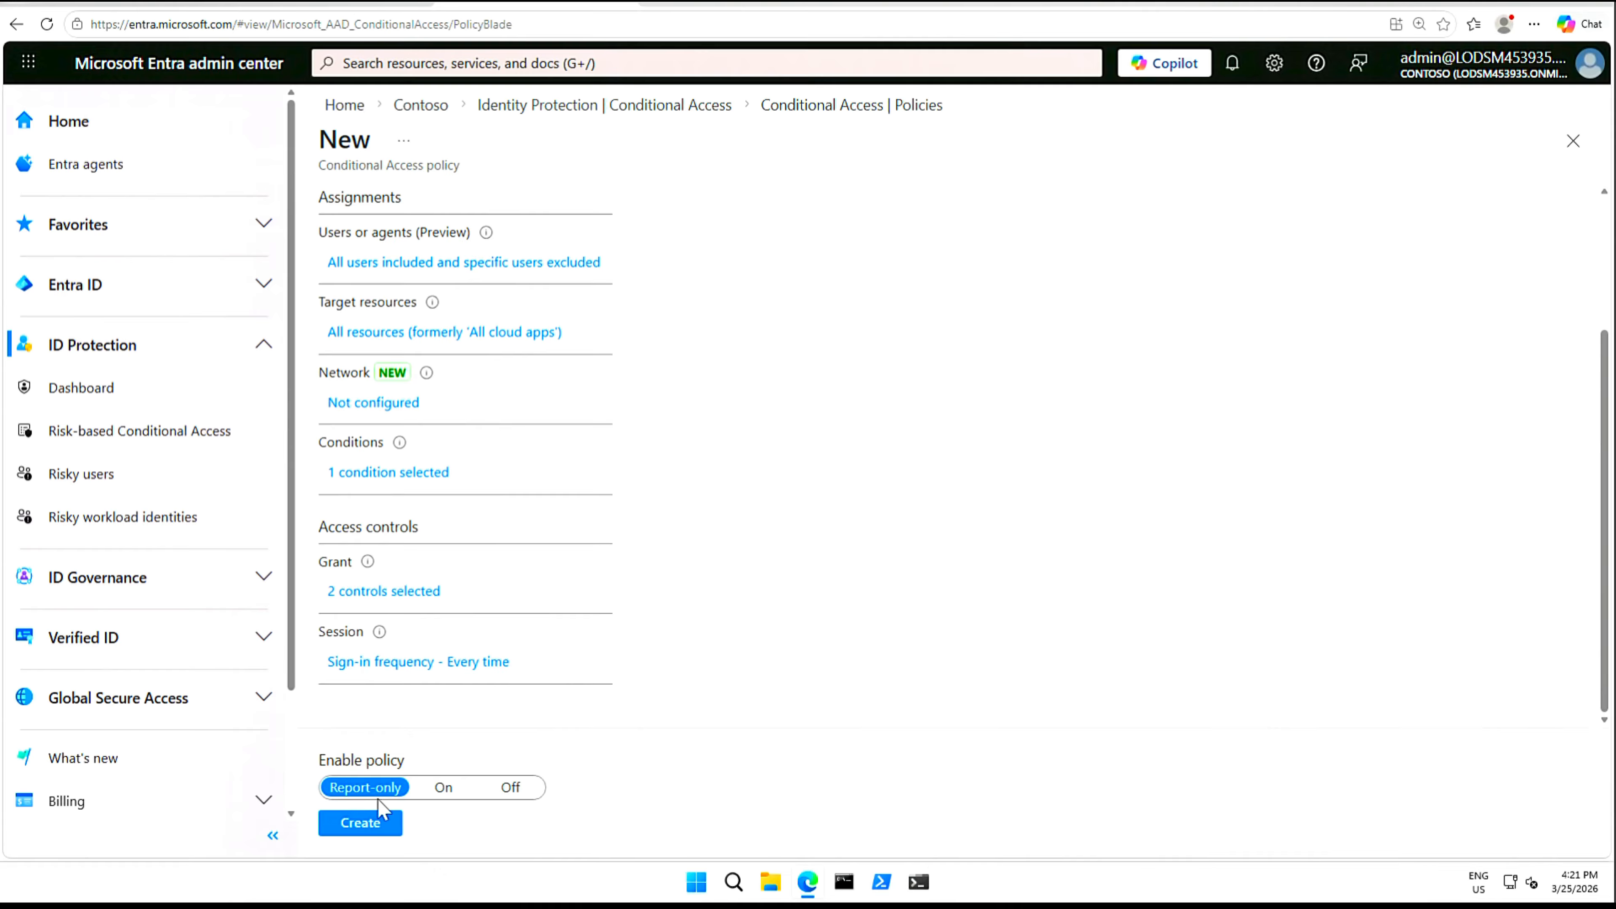
click(368, 827)
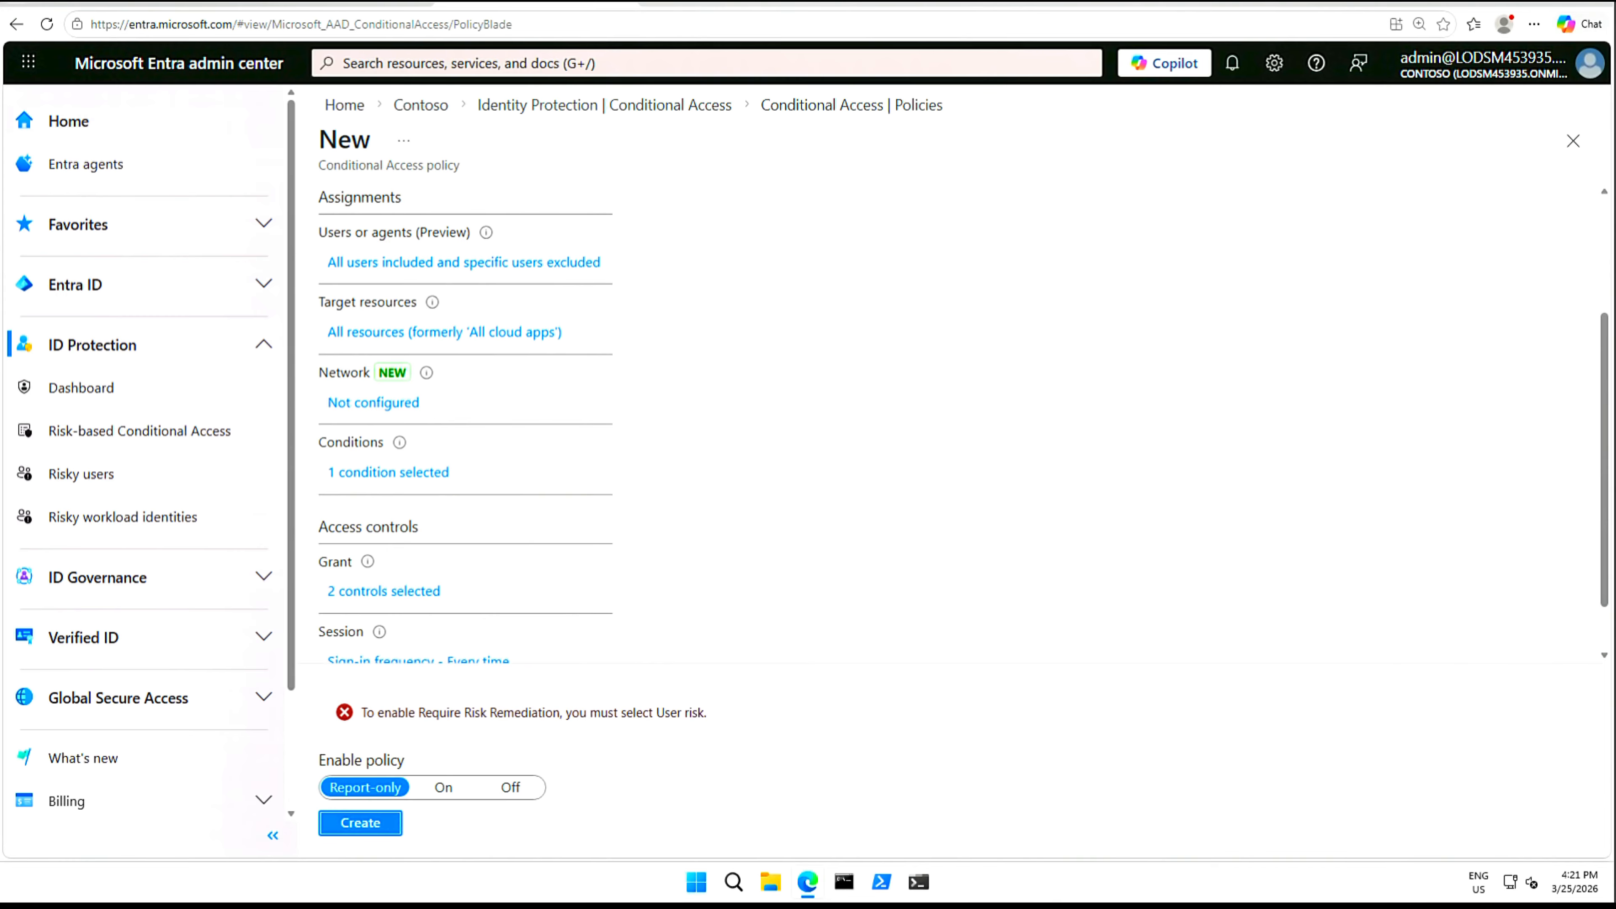
Configure the user risk condition for High and Medium and create the Sign-in risk protection policy in Report-only mode.
drag(1605, 531, 1608, 625)
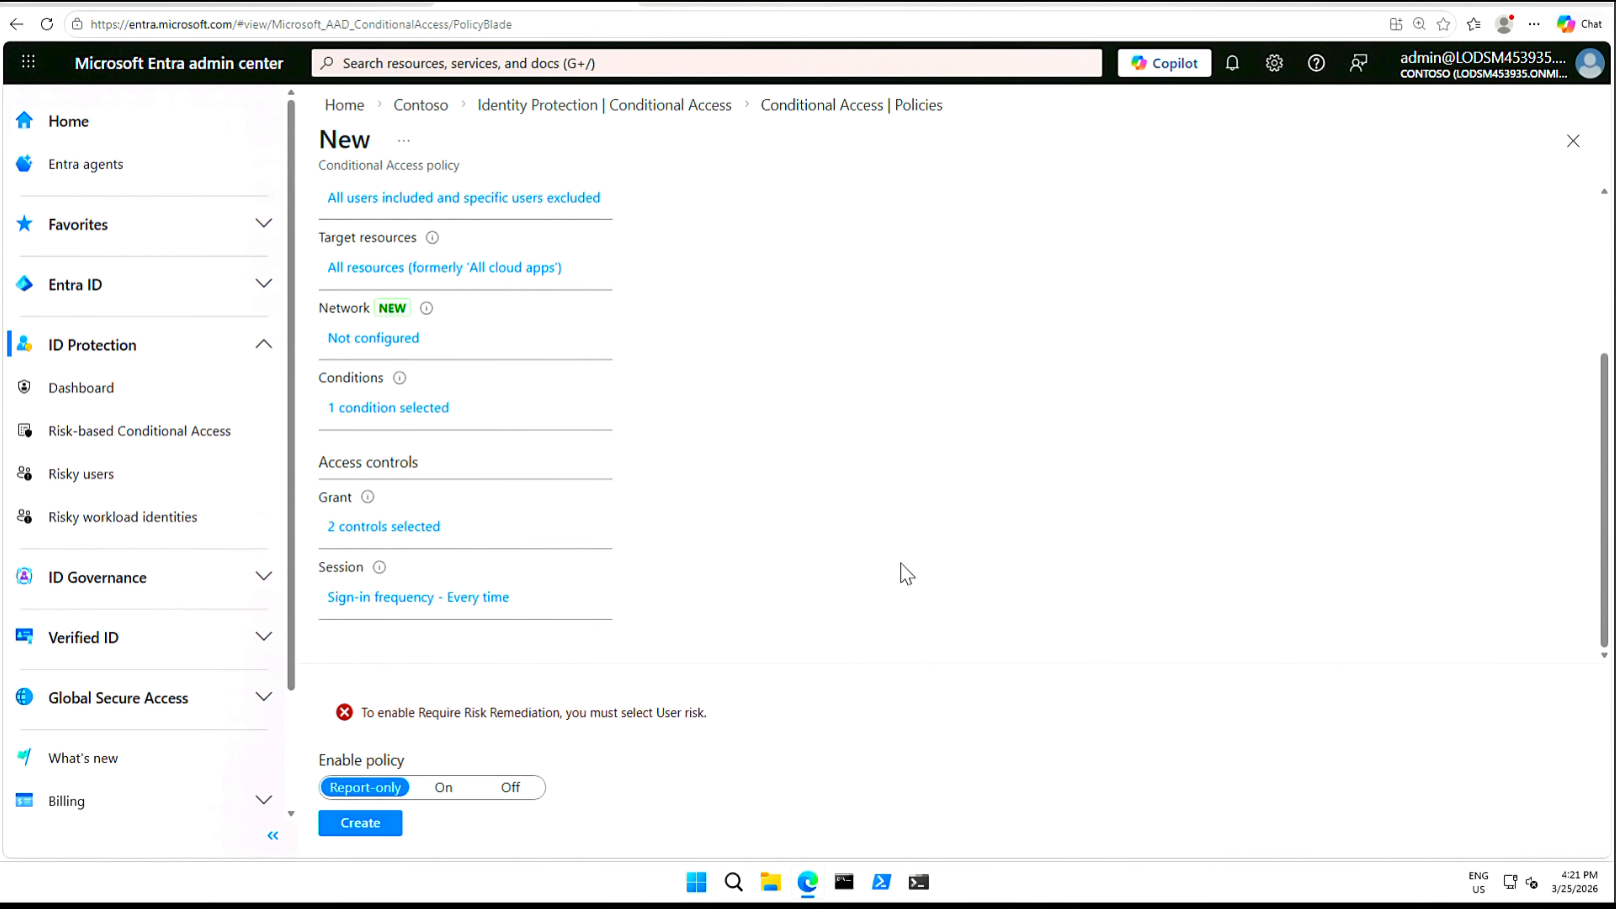
scroll(906, 573, up, 2)
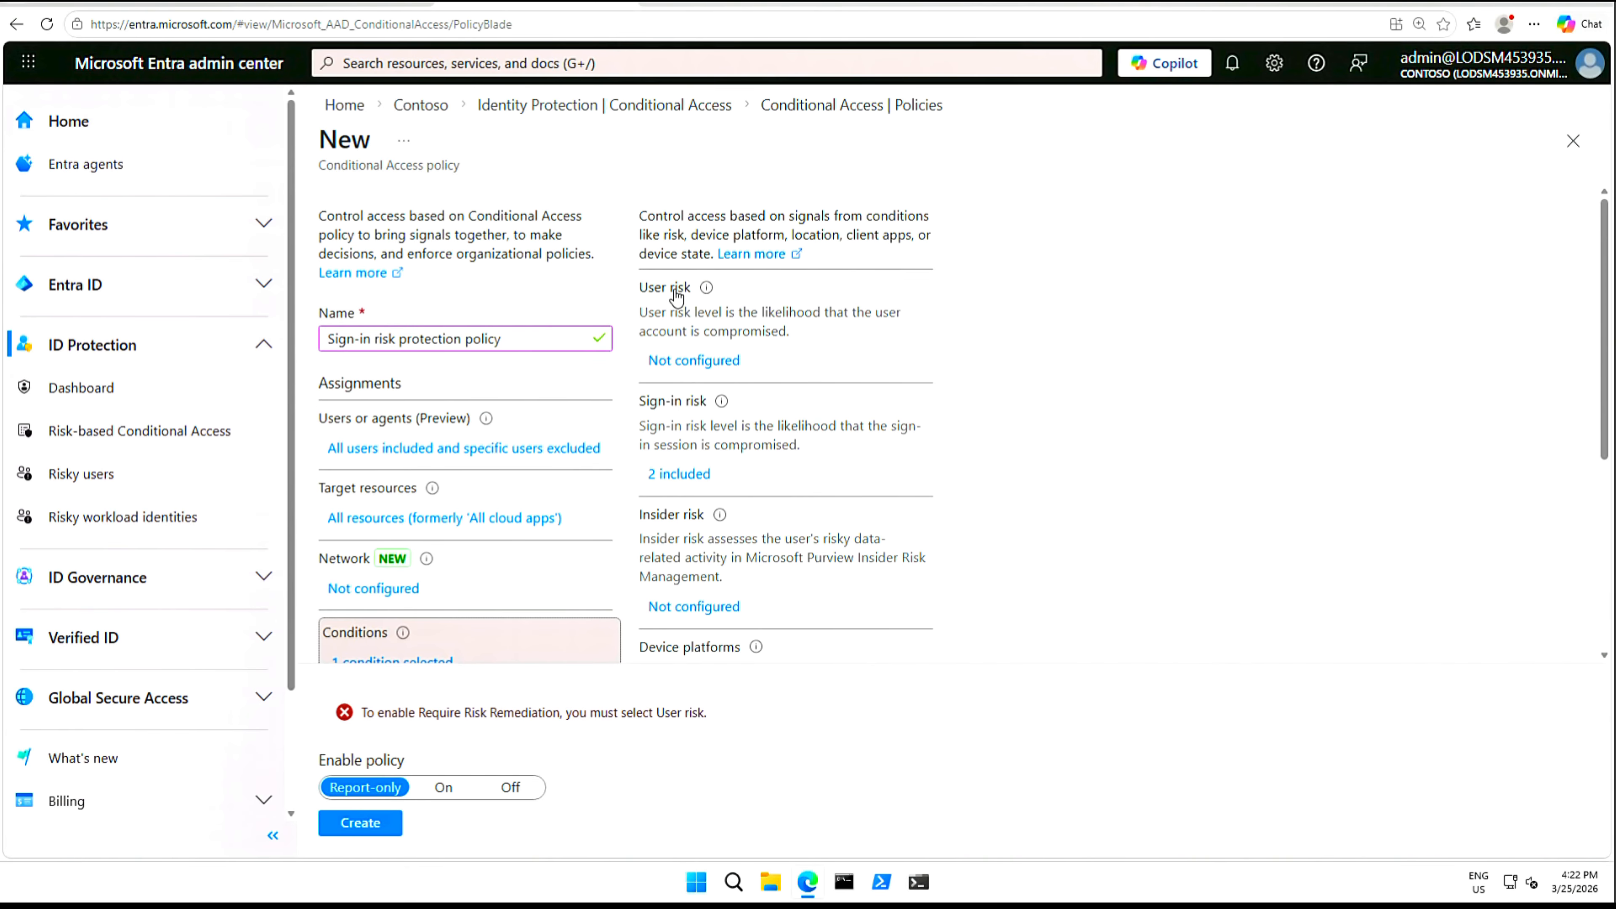
click(685, 369)
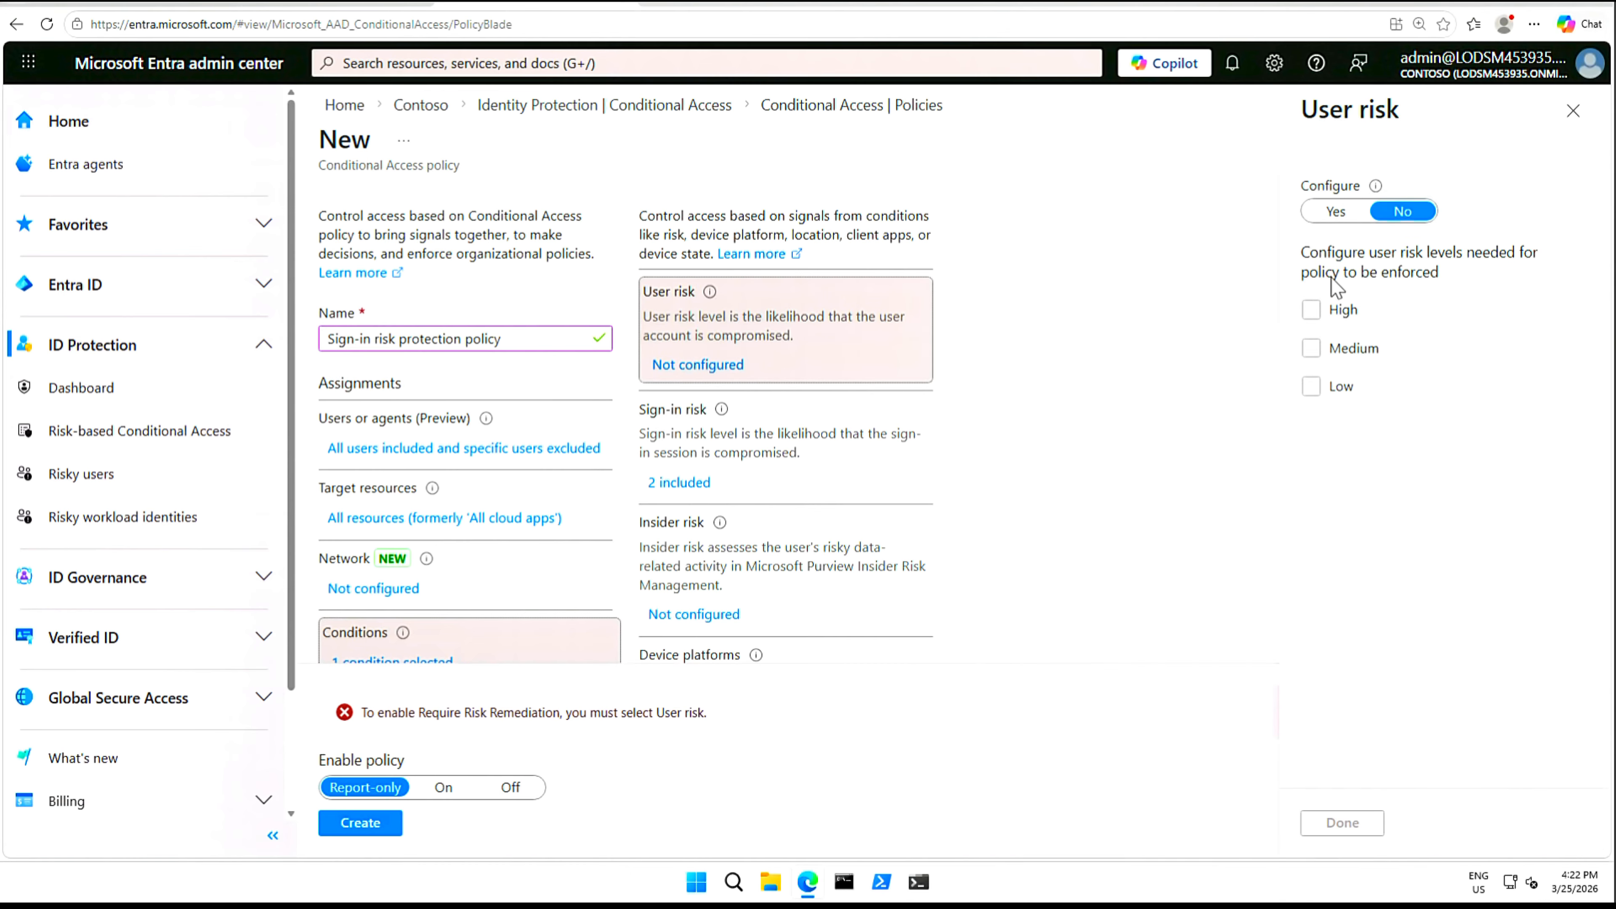
click(1332, 213)
click(1312, 502)
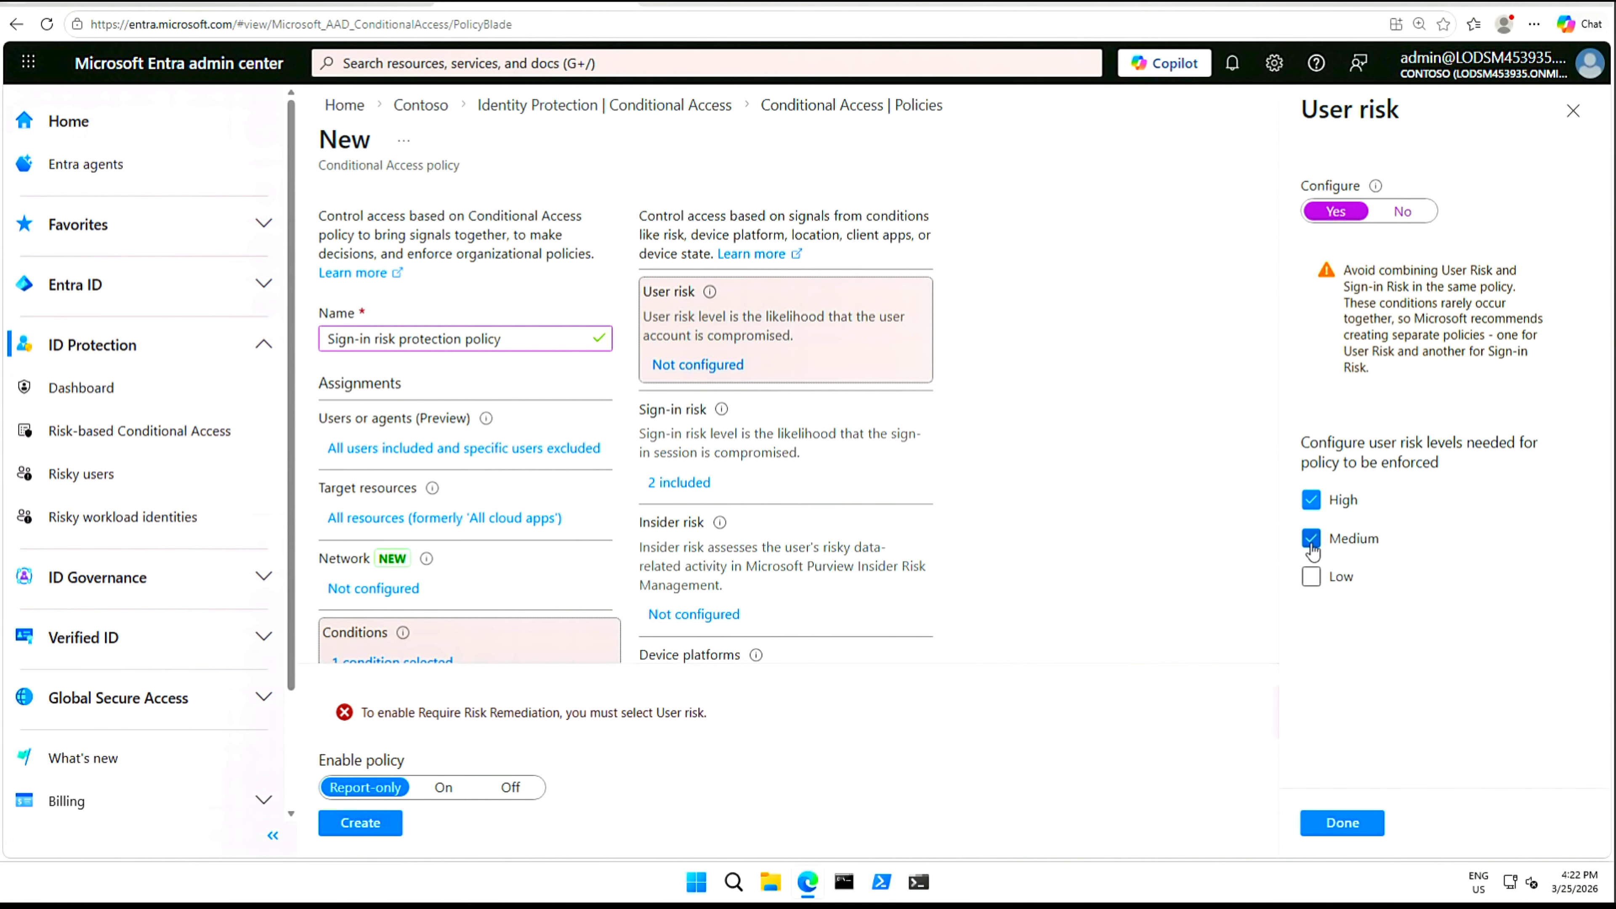
click(1342, 824)
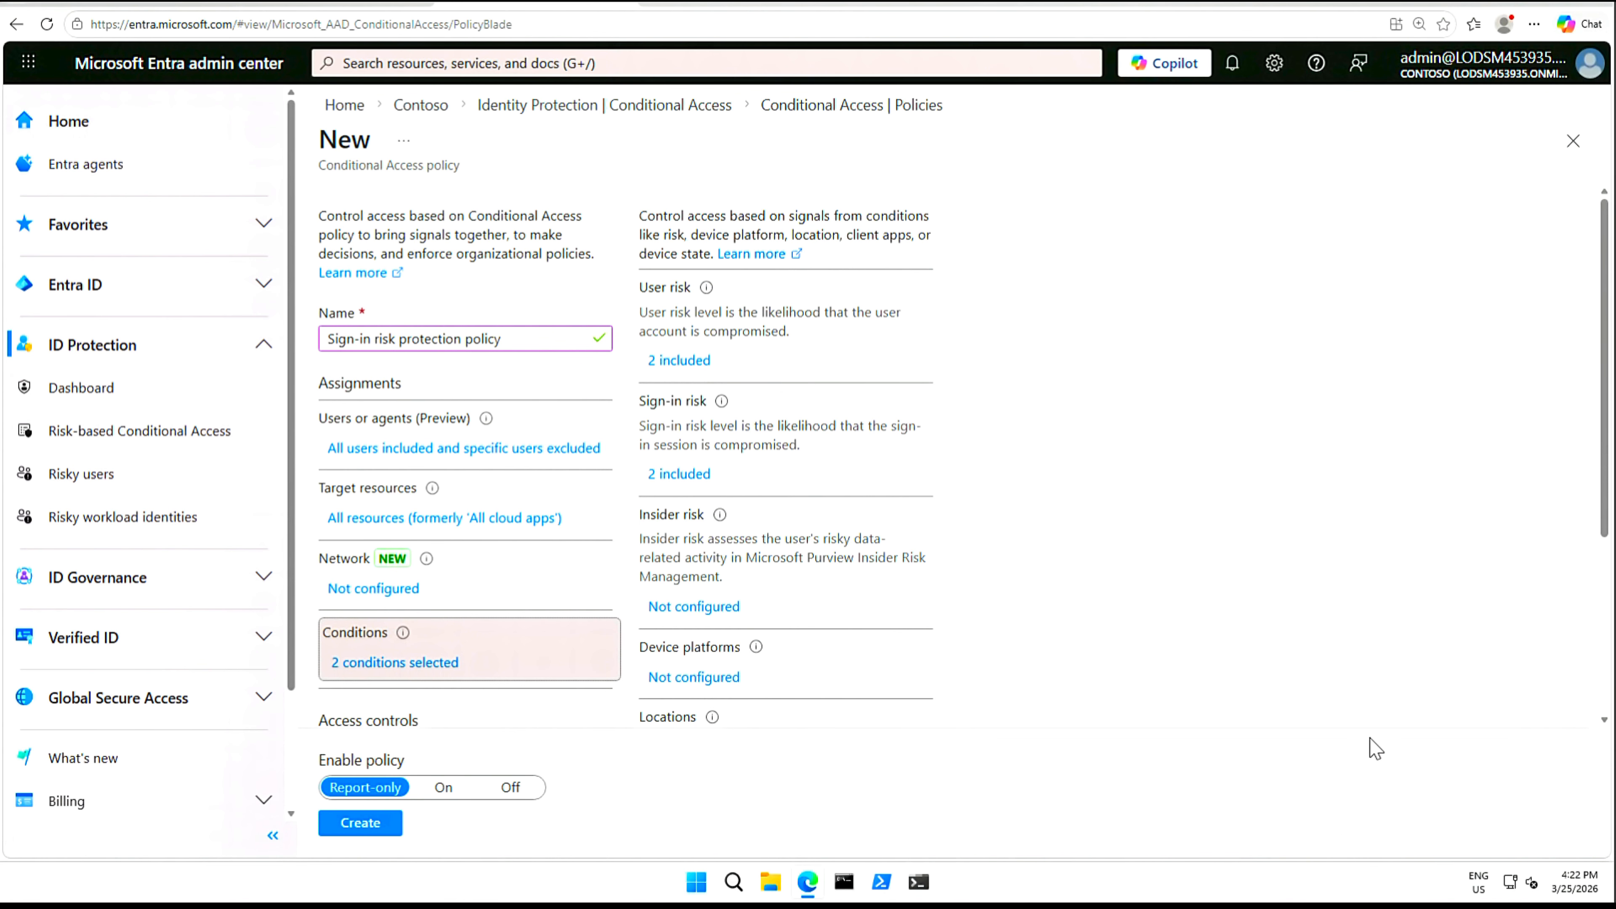
click(369, 827)
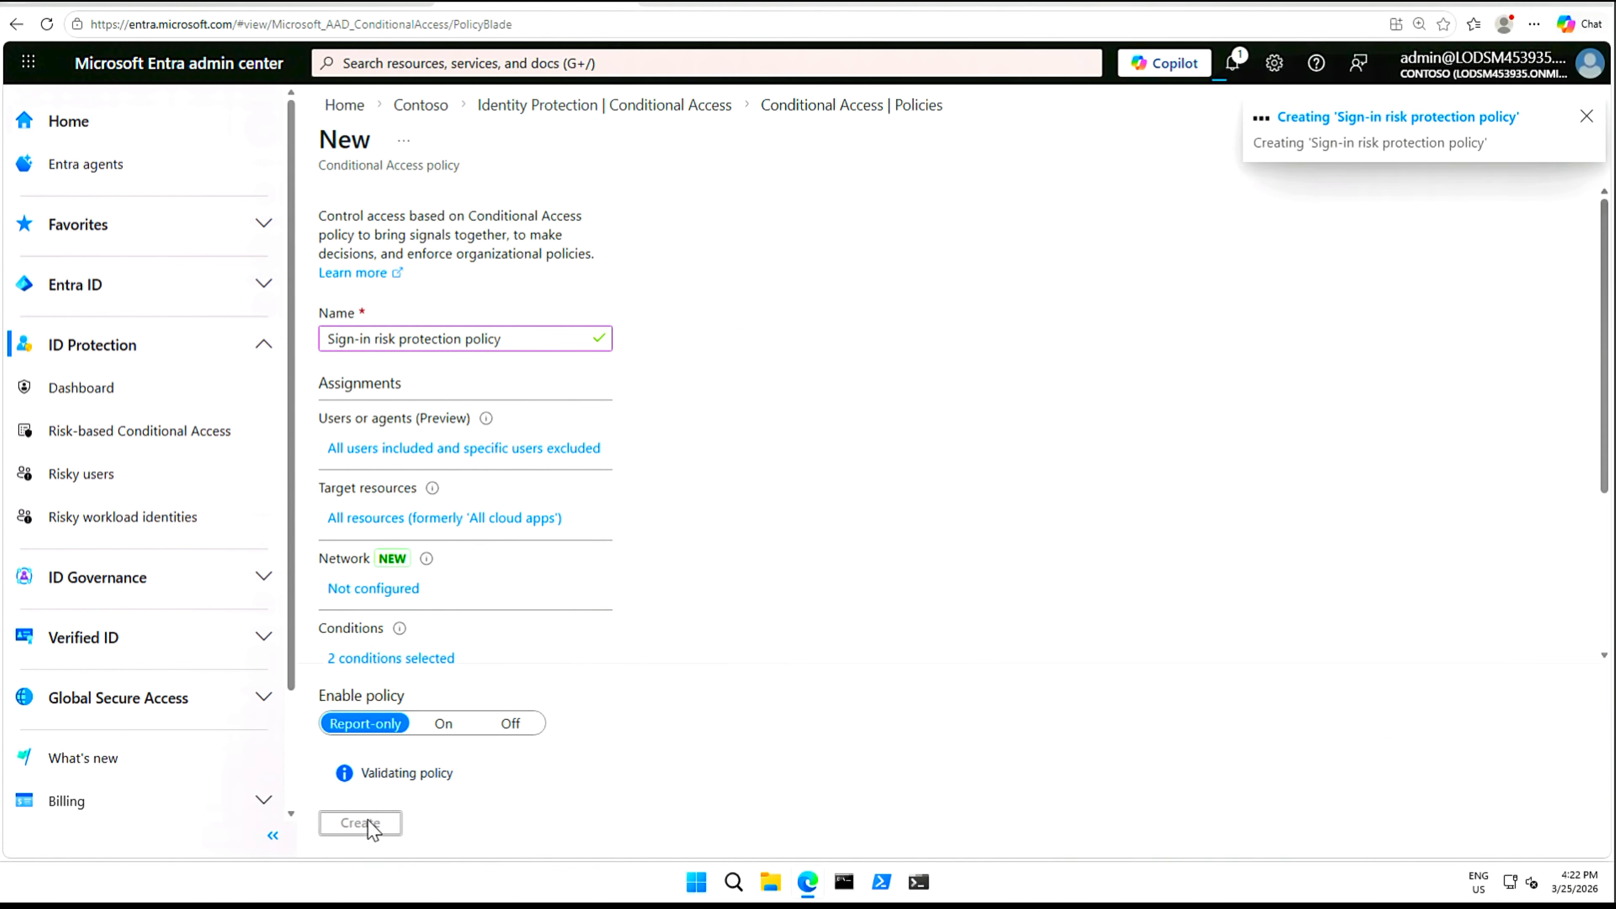